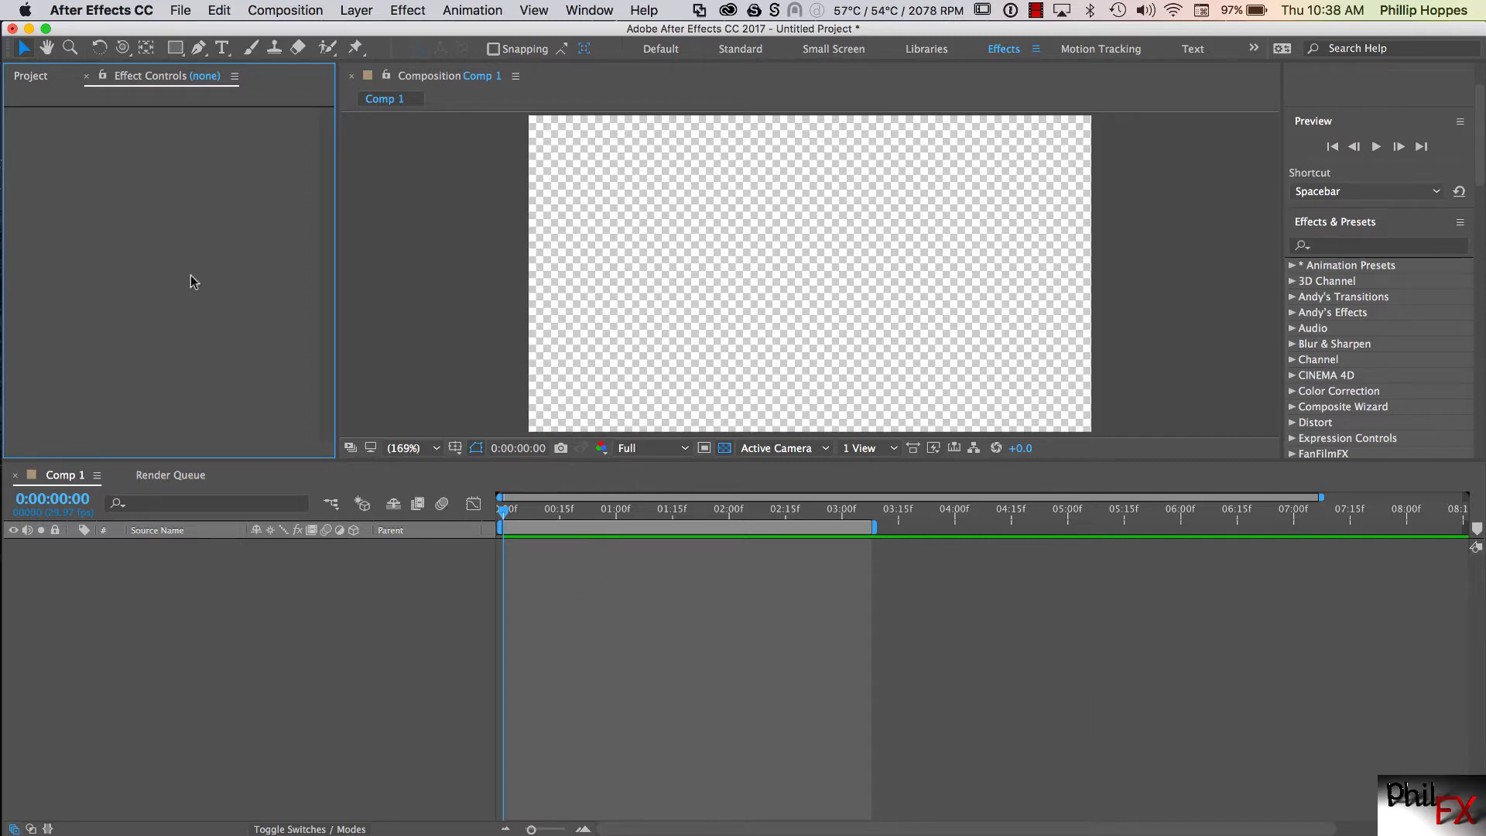
Show the Project panel and enlarge the composition viewer by lowering the viewer/timeline divider
{"action": "left_click", "coordinate": [34, 85]}
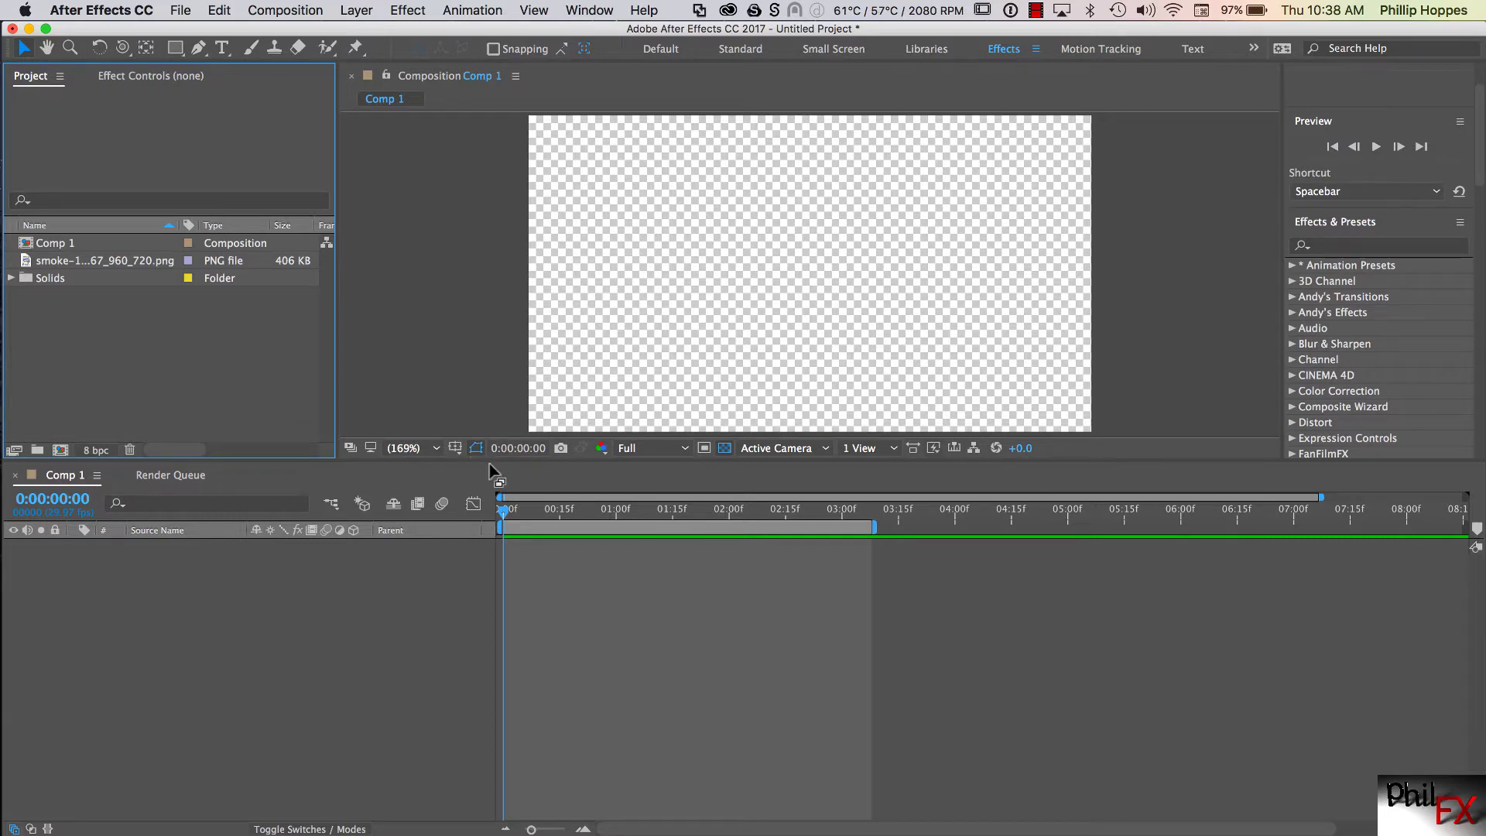
{"action": "left_click_drag", "start_coordinate": [490, 462], "coordinate": [490, 545]}
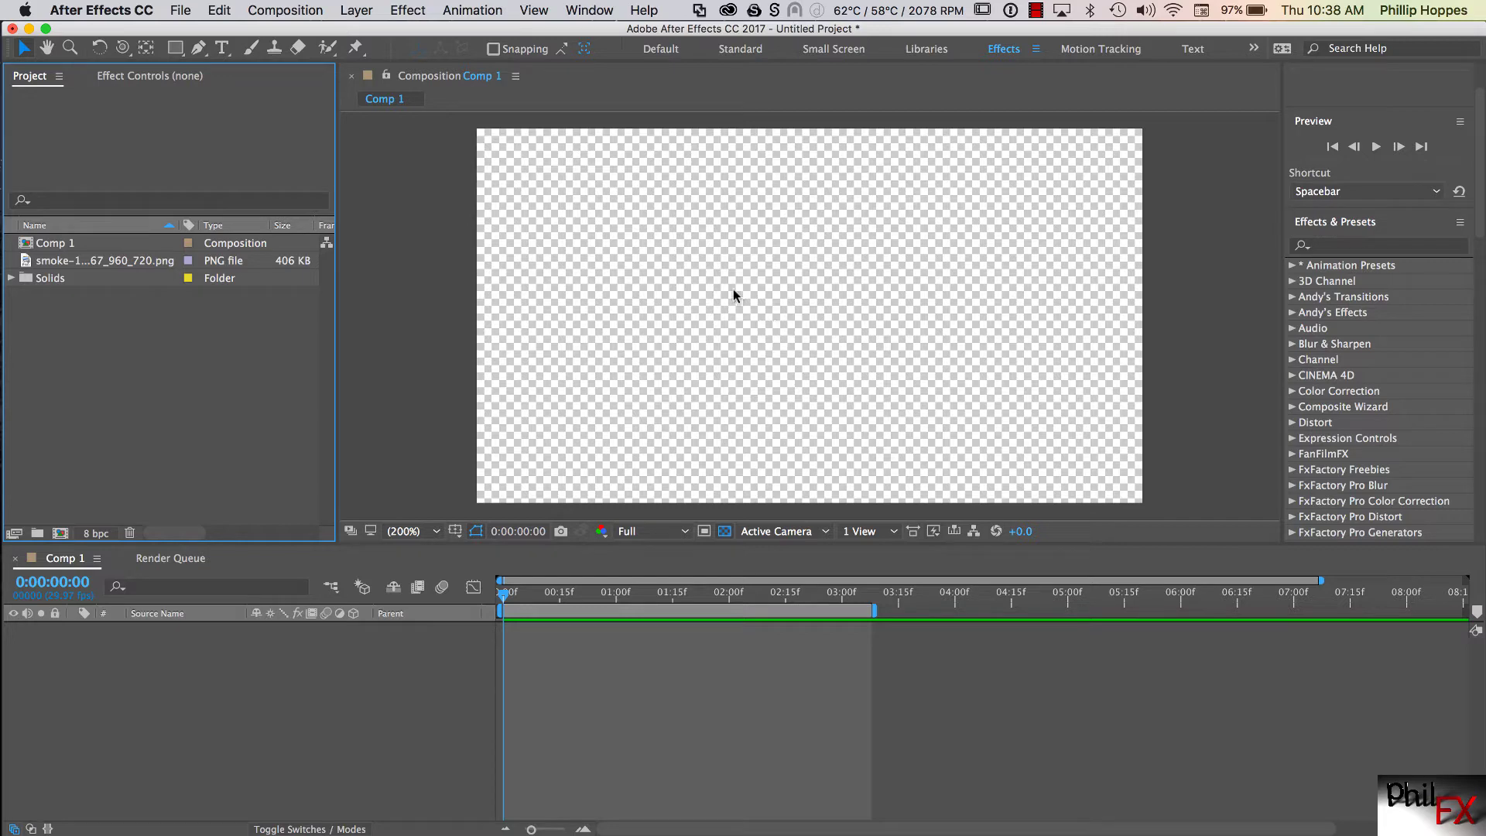
Create a comp-sized 720×405 green solid layer named Demo1
{"action": "left_click", "coordinate": [356, 10]}
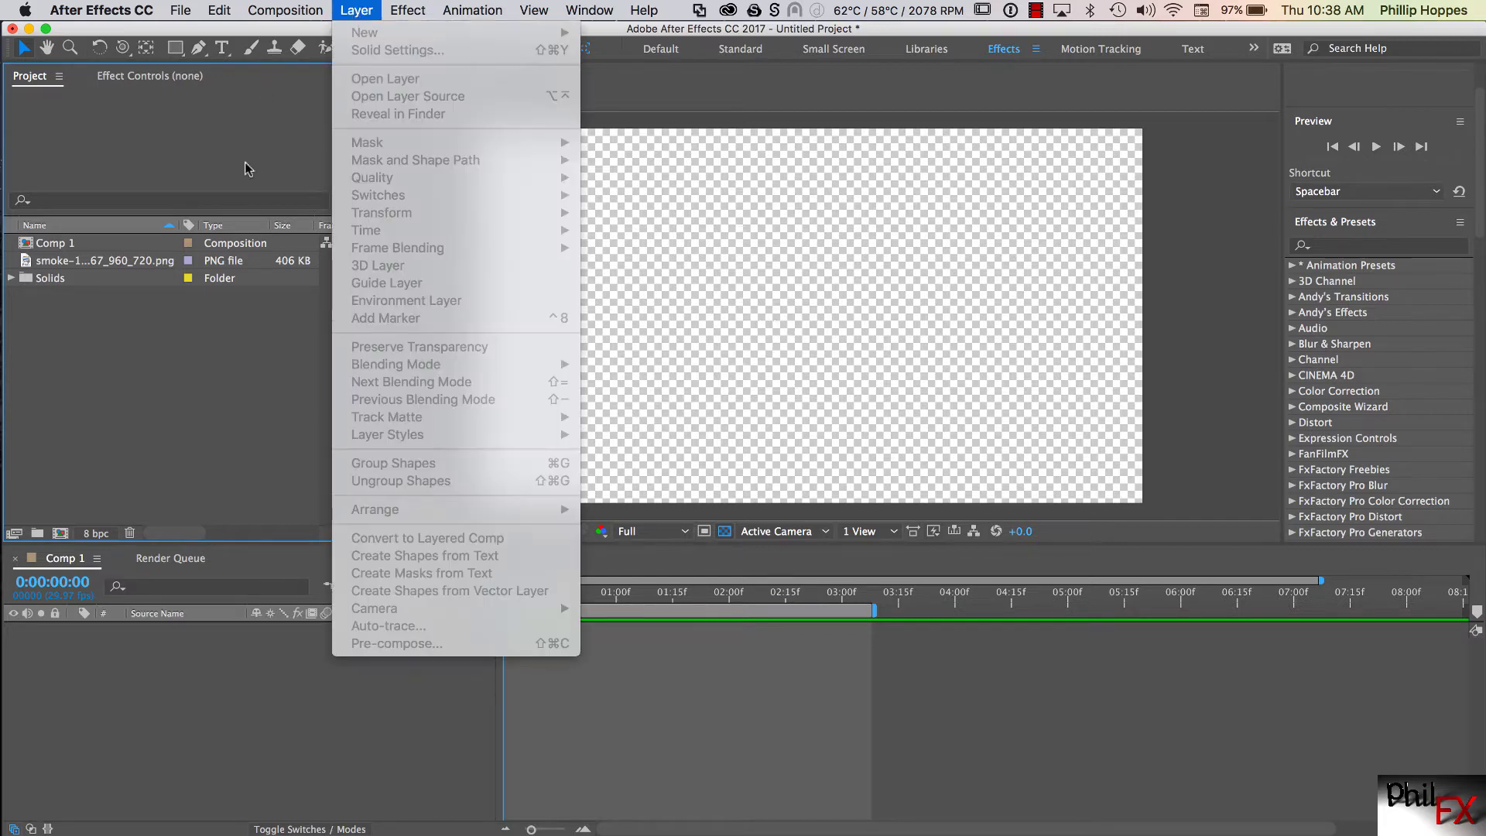
{"action": "left_click", "coordinate": [287, 669]}
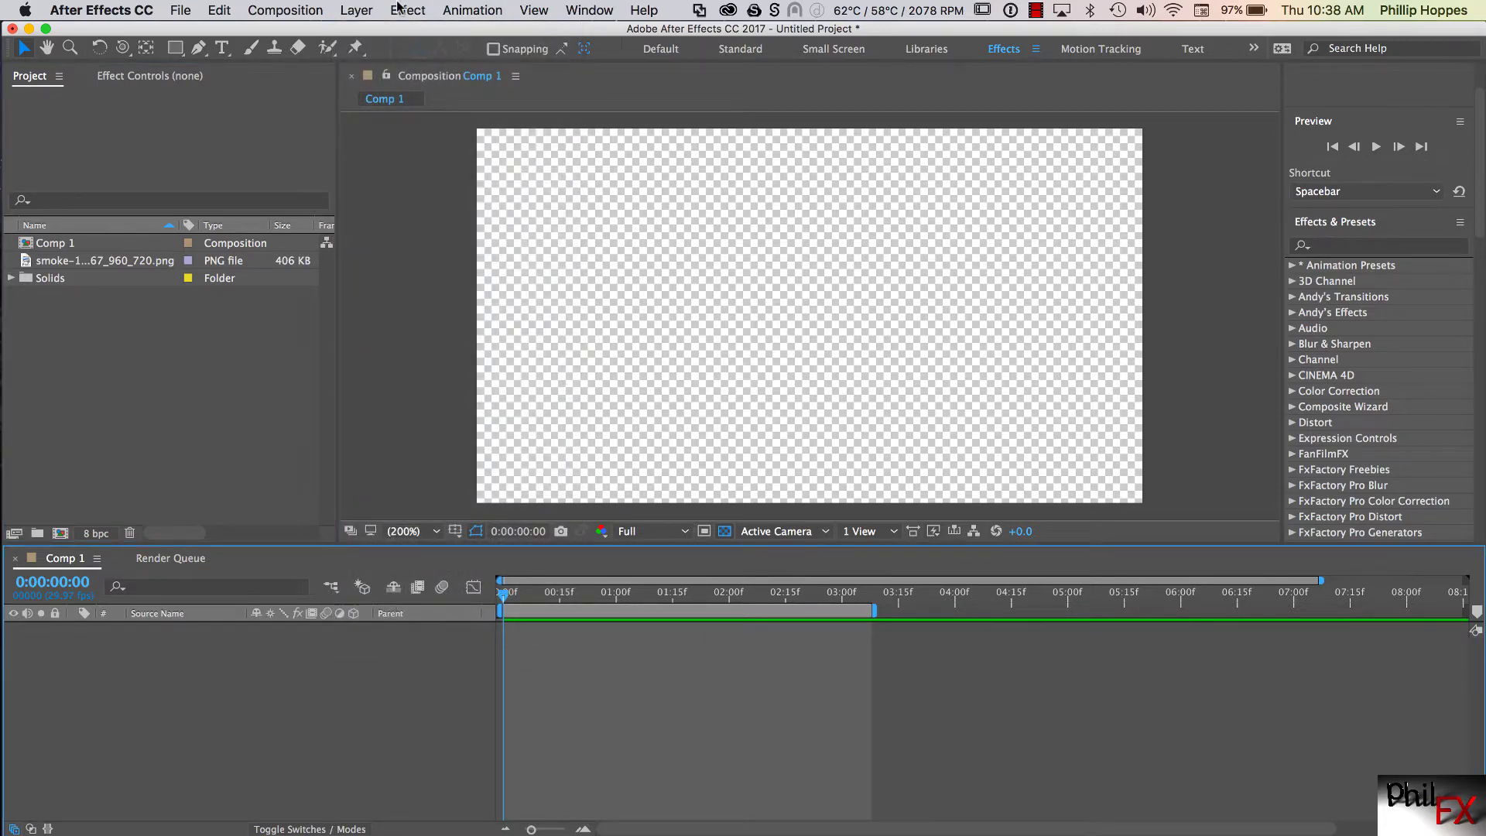
{"action": "left_click", "coordinate": [366, 10]}
{"action": "mouse_move", "coordinate": [370, 35]}
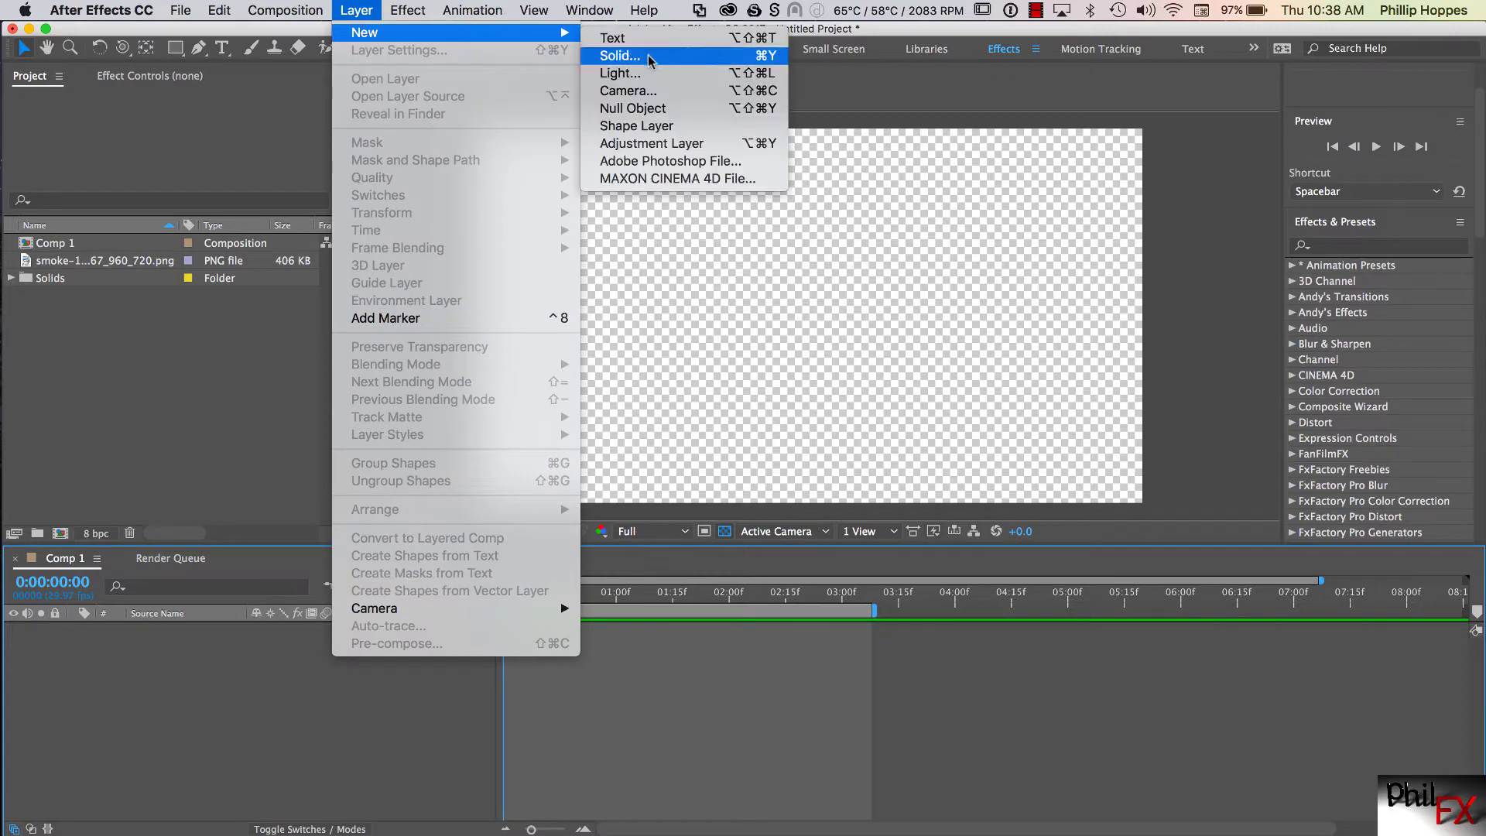
{"action": "left_click", "coordinate": [687, 56]}
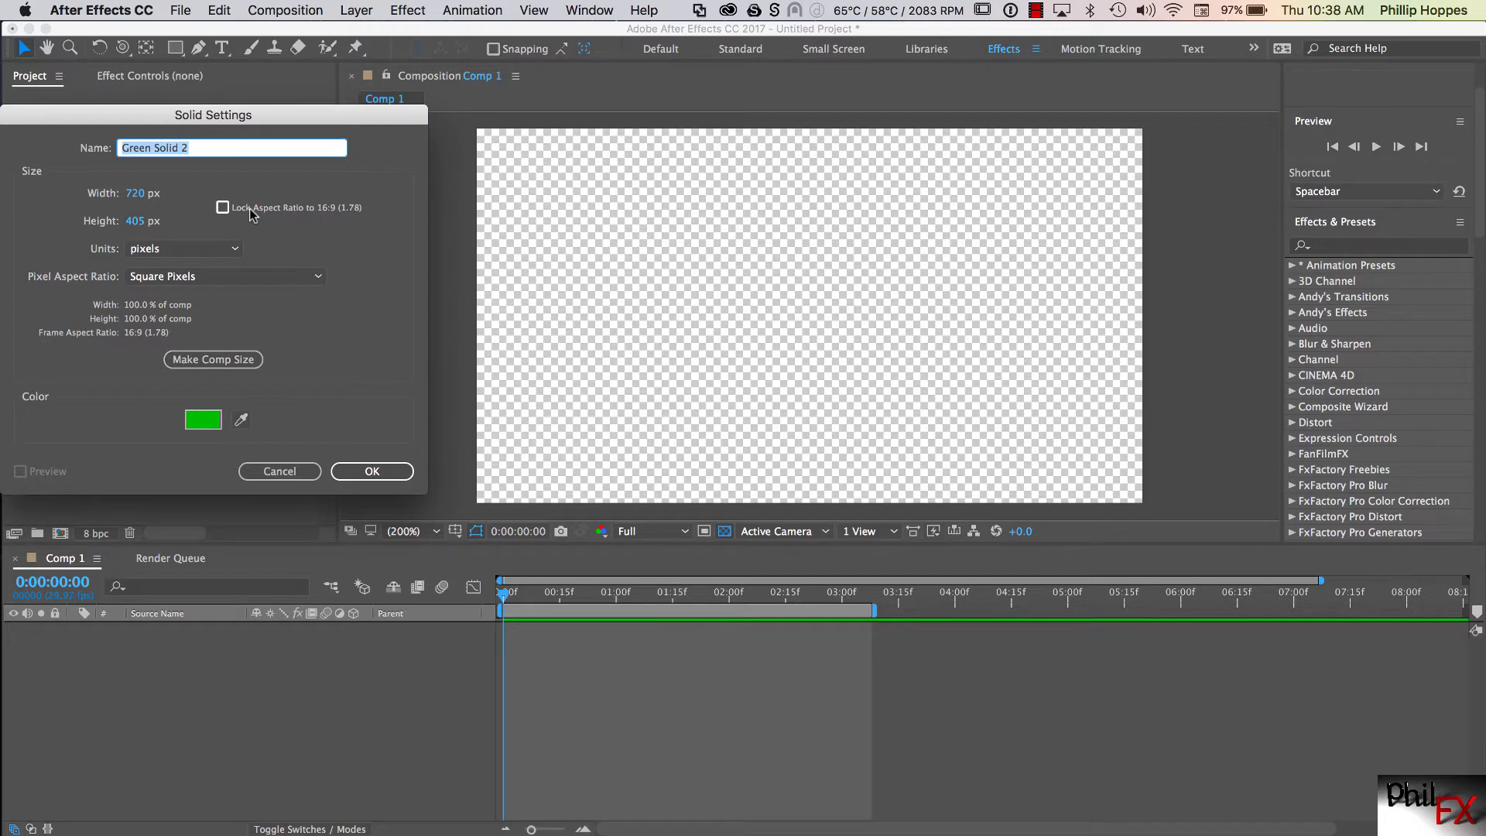
{"action": "type", "text": "Demo1"}
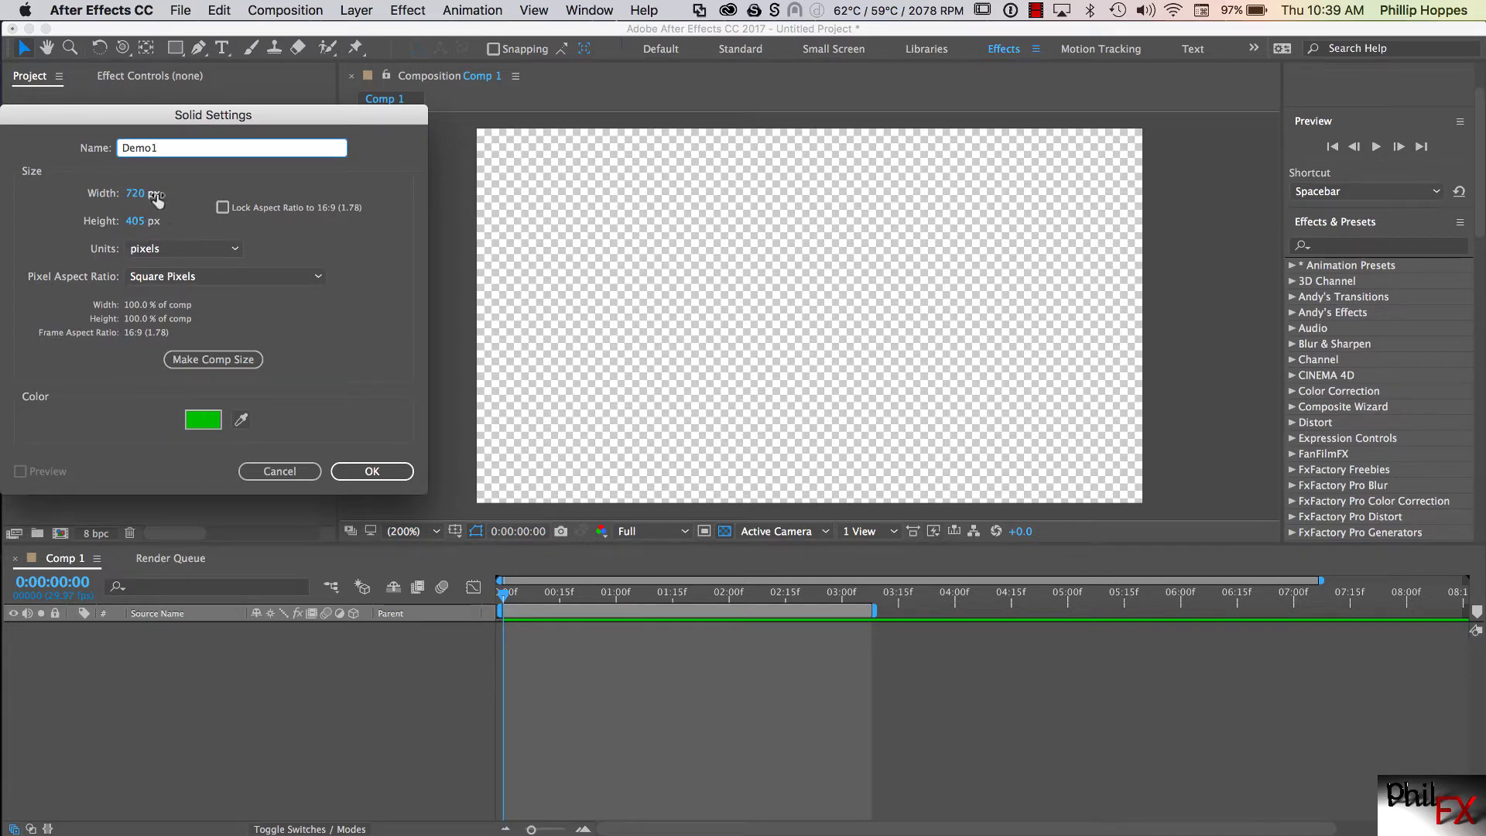
{"action": "left_click", "coordinate": [210, 362]}
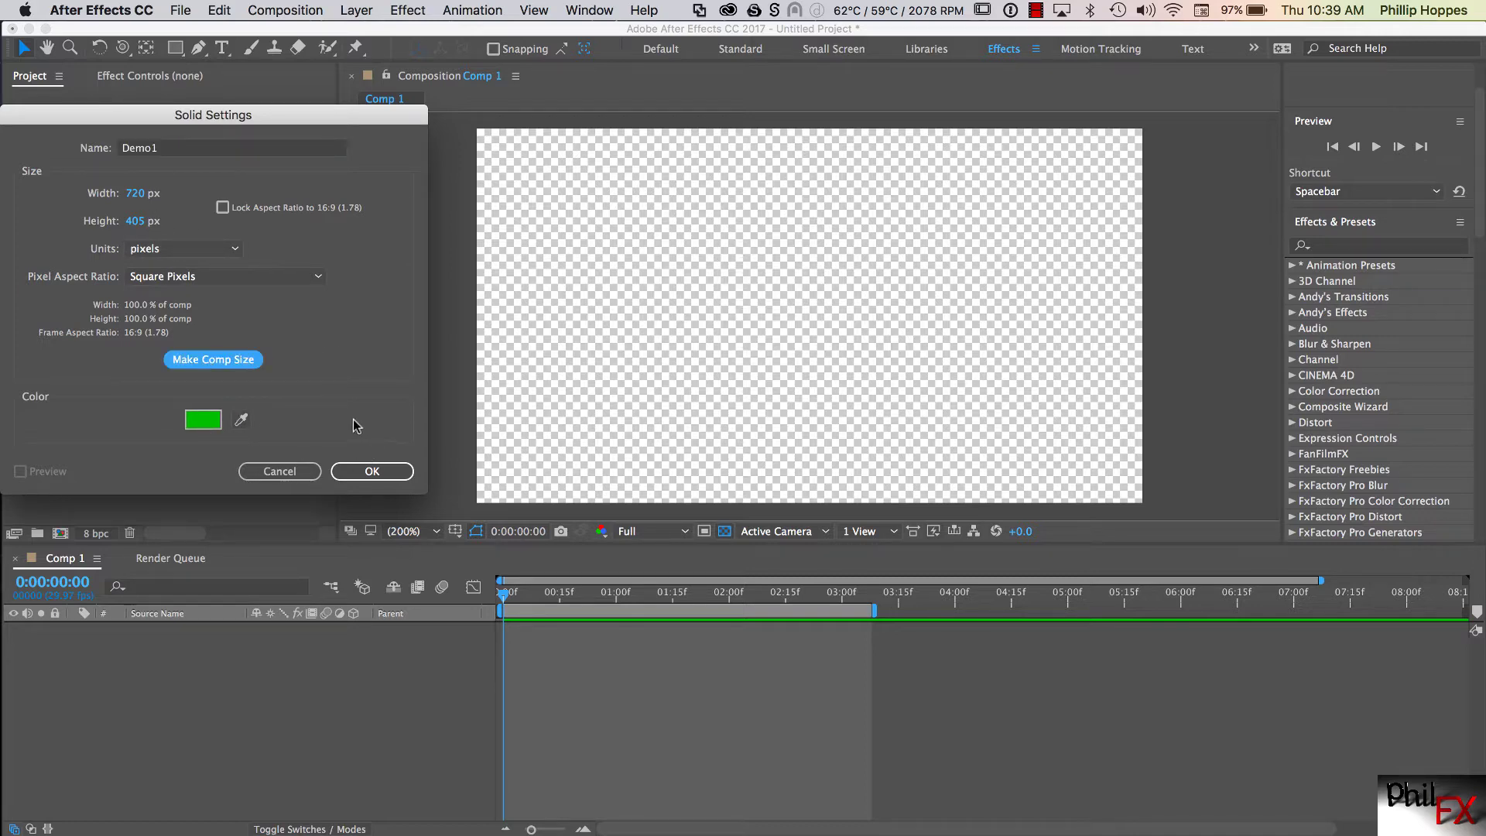
{"action": "left_click", "coordinate": [379, 480]}
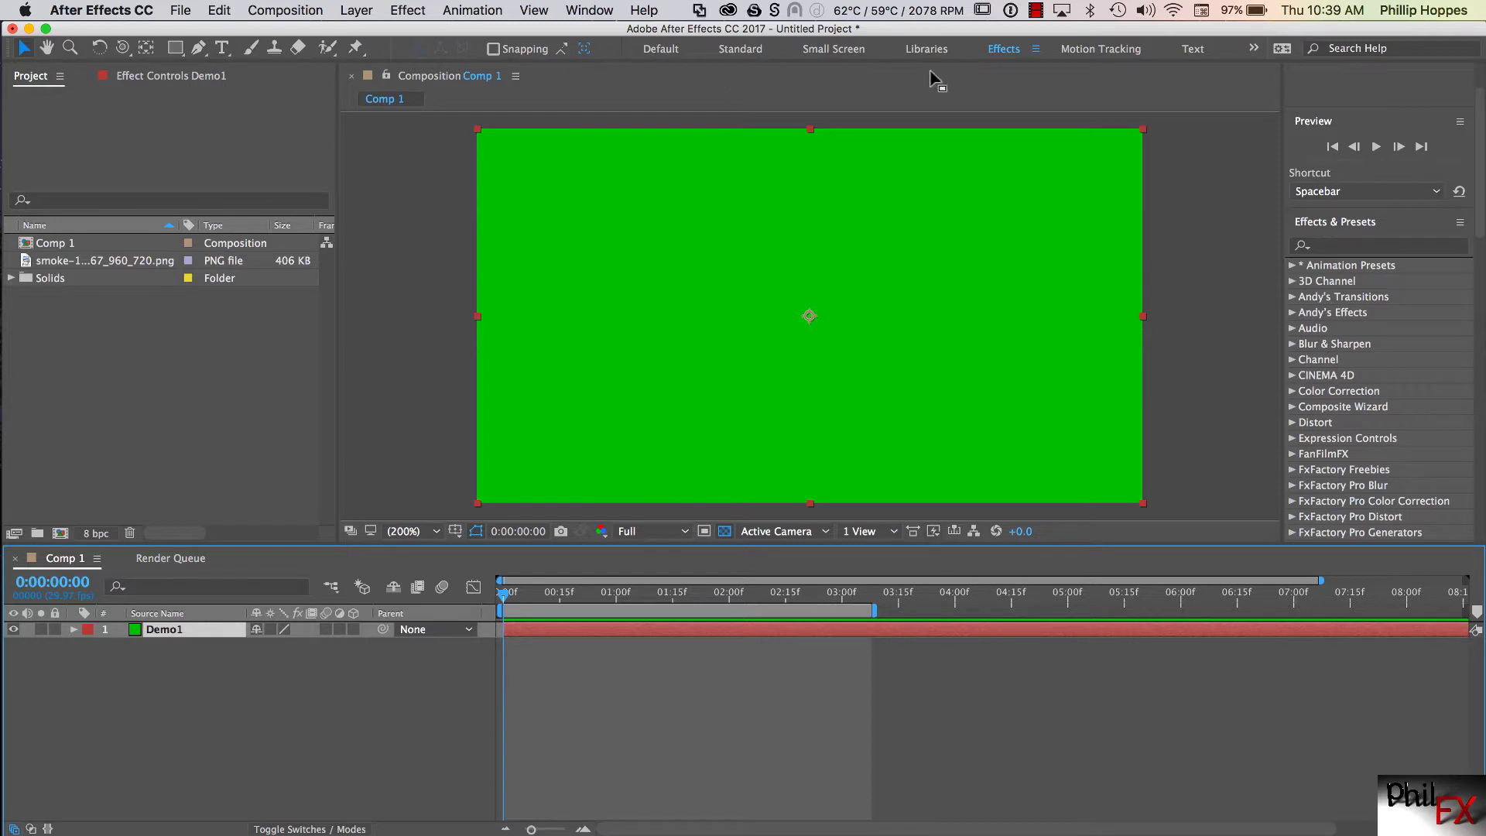
Switch to the Effects workspace and expand Animation Presets > Synthetics in Effects & Presets
{"action": "left_click", "coordinate": [738, 50]}
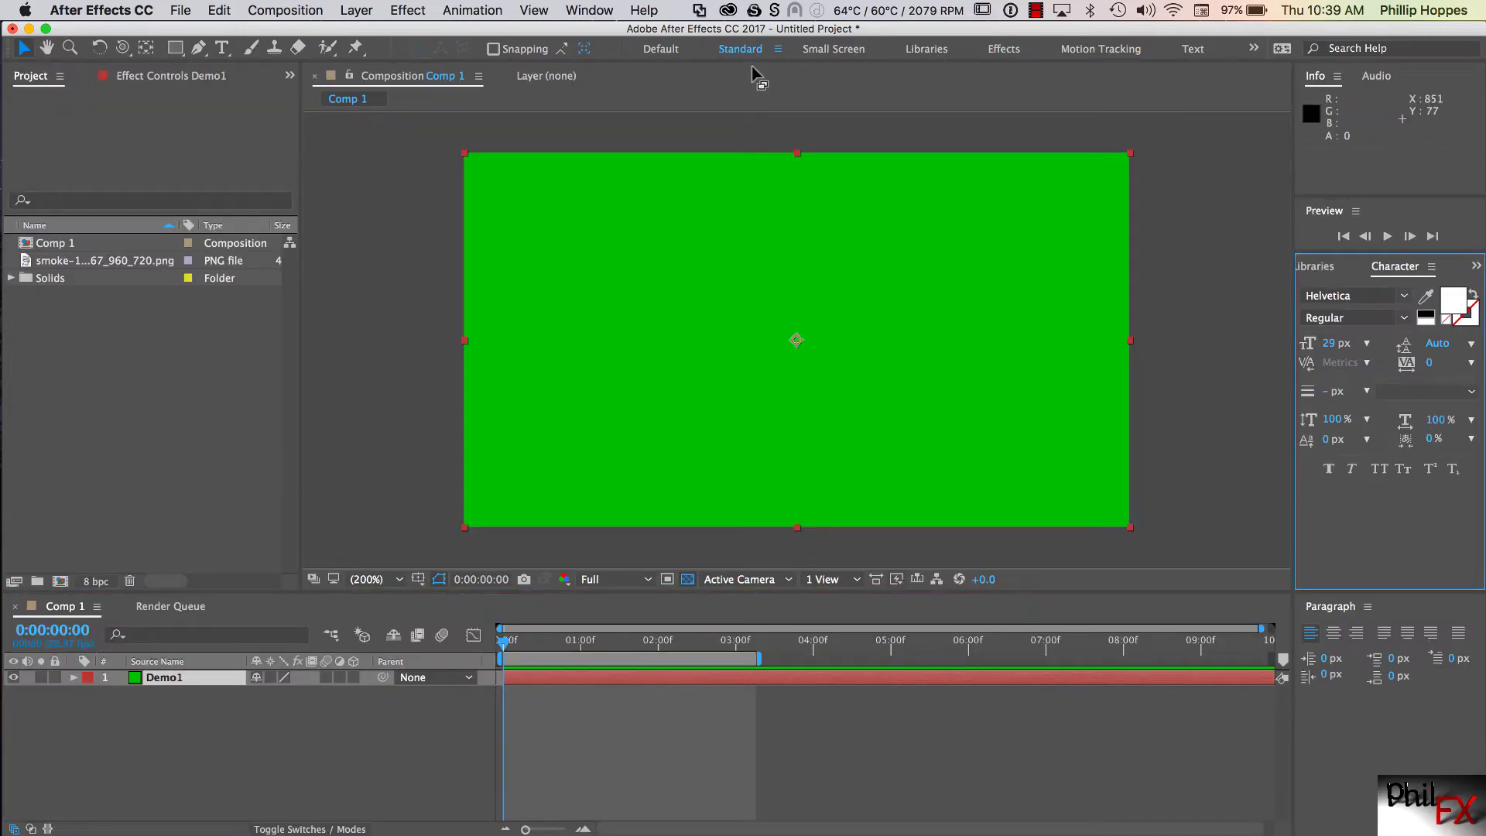
{"action": "left_click", "coordinate": [1004, 51]}
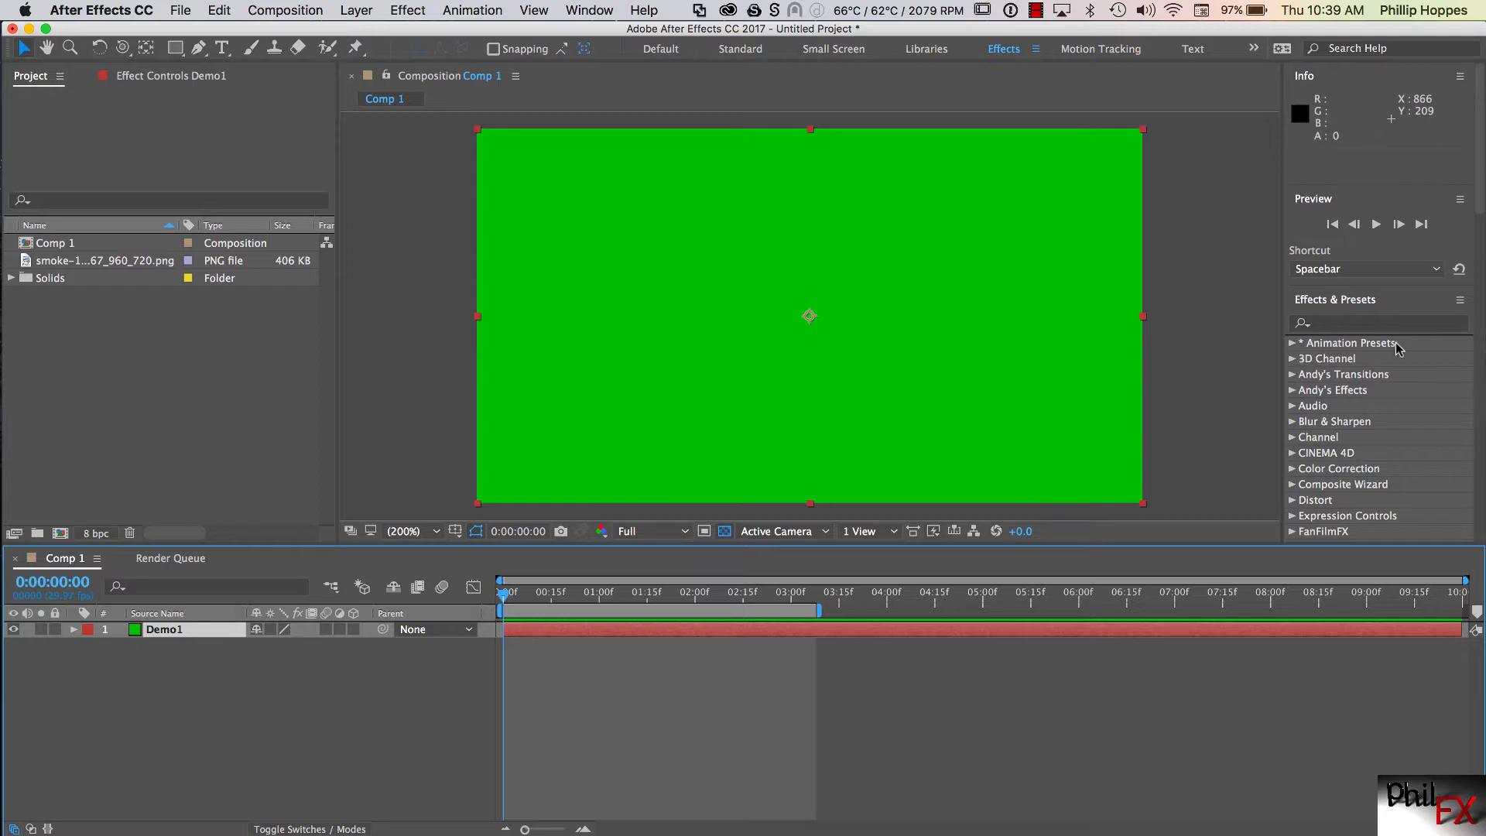
{"action": "left_click", "coordinate": [1292, 345]}
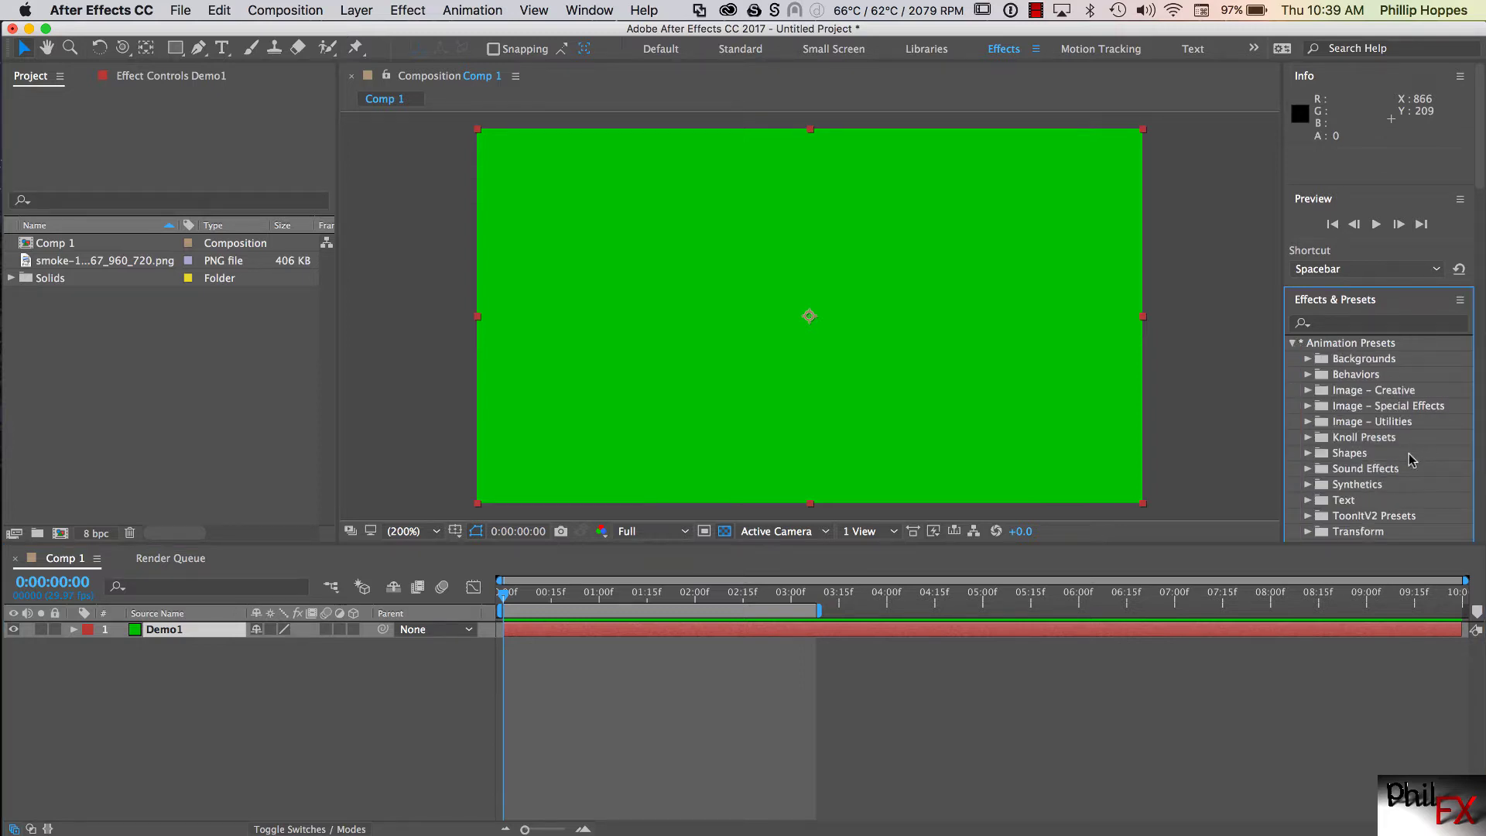
{"action": "left_click", "coordinate": [1308, 484]}
{"action": "scroll", "coordinate": [1323, 464], "scroll_direction": "down", "scroll_amount": 5}
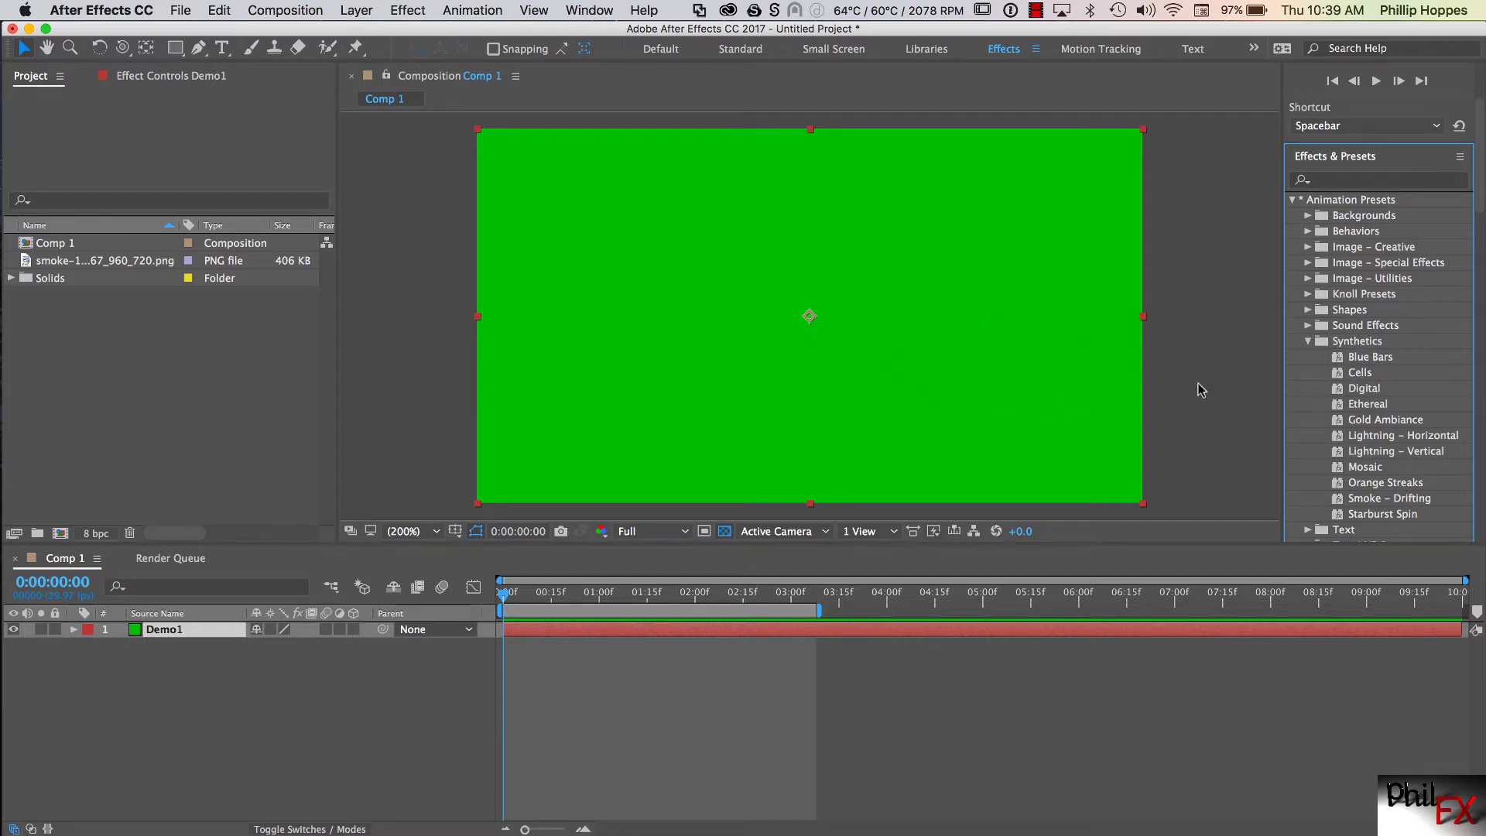
{"action": "double_click", "coordinate": [1352, 373]}
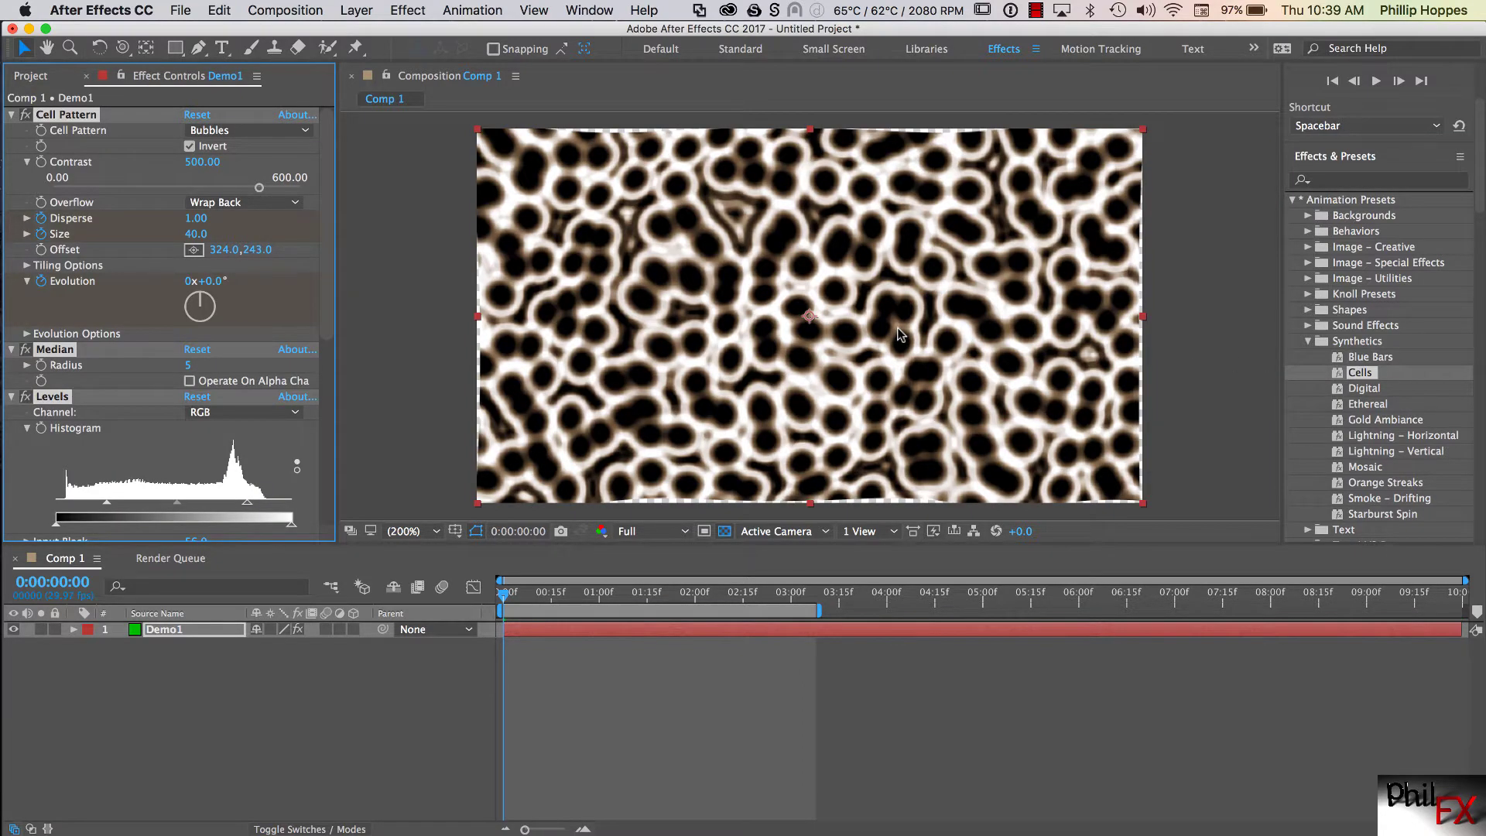
{"action": "key", "text": "super+z"}
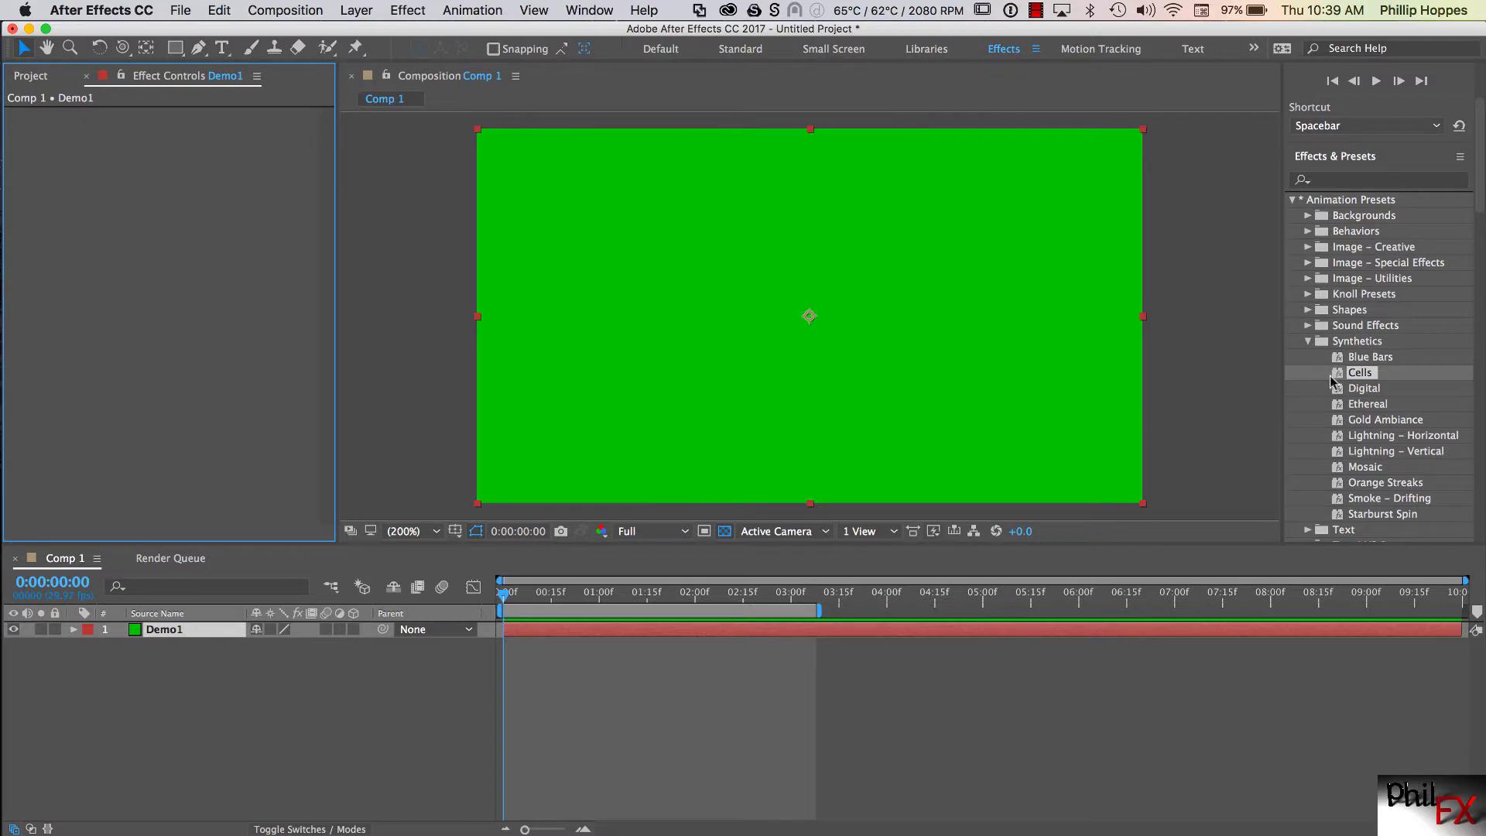
{"action": "left_click", "coordinate": [1355, 377]}
{"action": "left_click_drag", "start_coordinate": [1355, 377], "coordinate": [856, 345]}
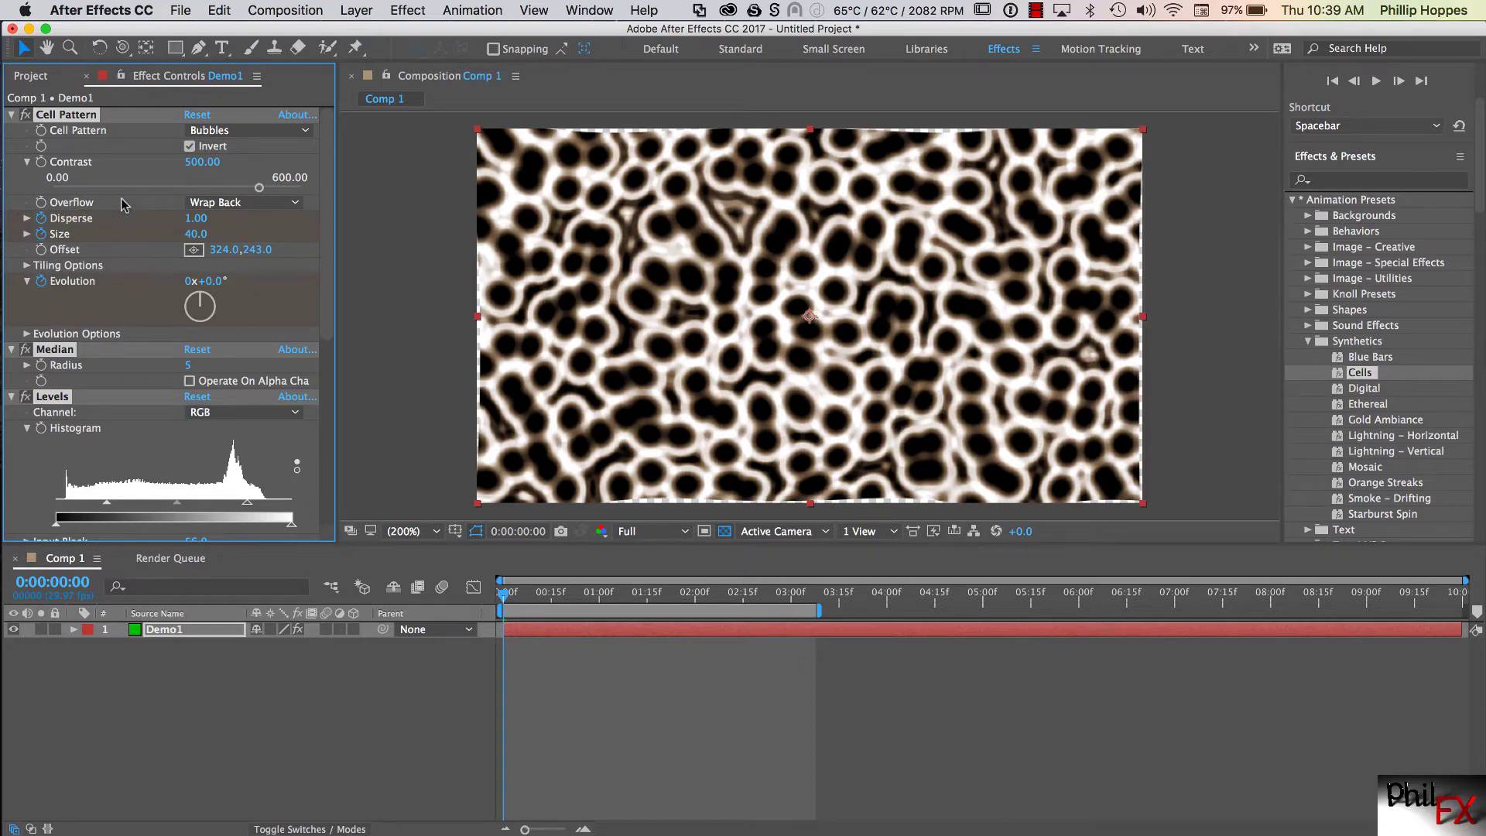
{"action": "left_click_drag", "start_coordinate": [505, 595], "coordinate": [496, 661]}
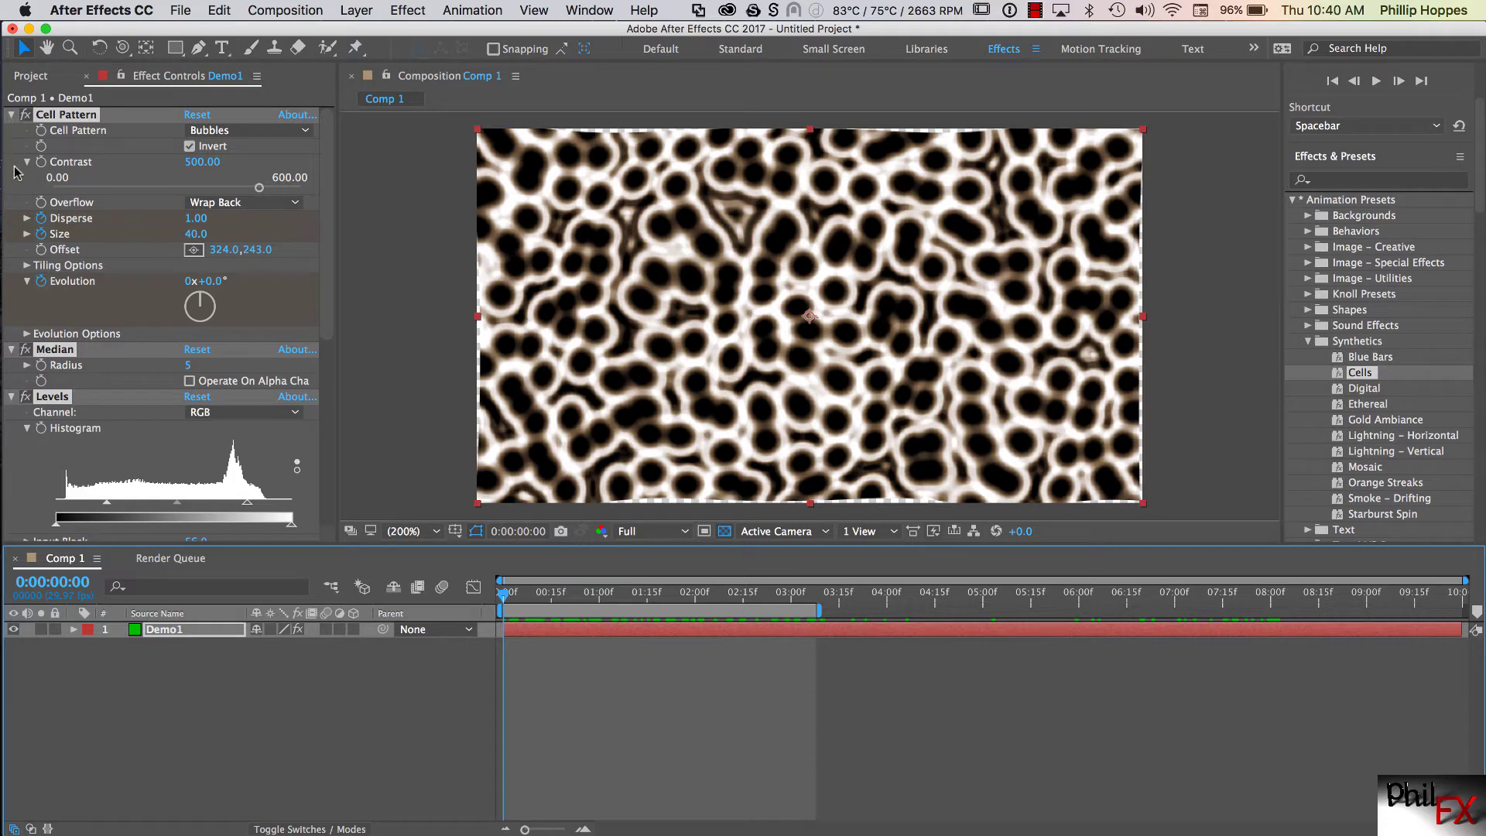
Collapse Demo1's effects, then search Effects & Presets for Cell Pattern and Median, clearing each
{"action": "left_click", "coordinate": [12, 115], "text": "super"}
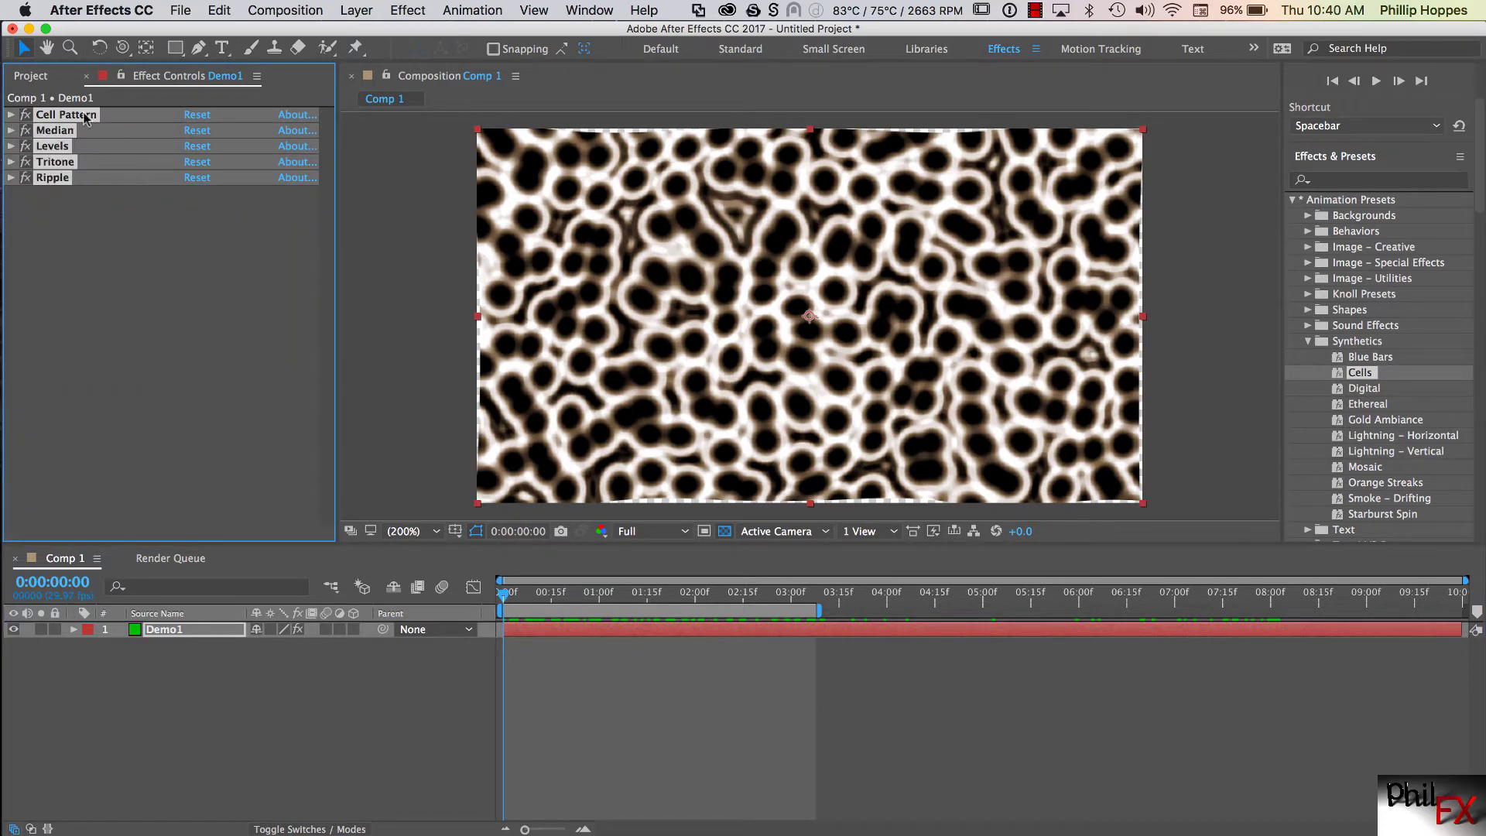
{"action": "left_click", "coordinate": [118, 251]}
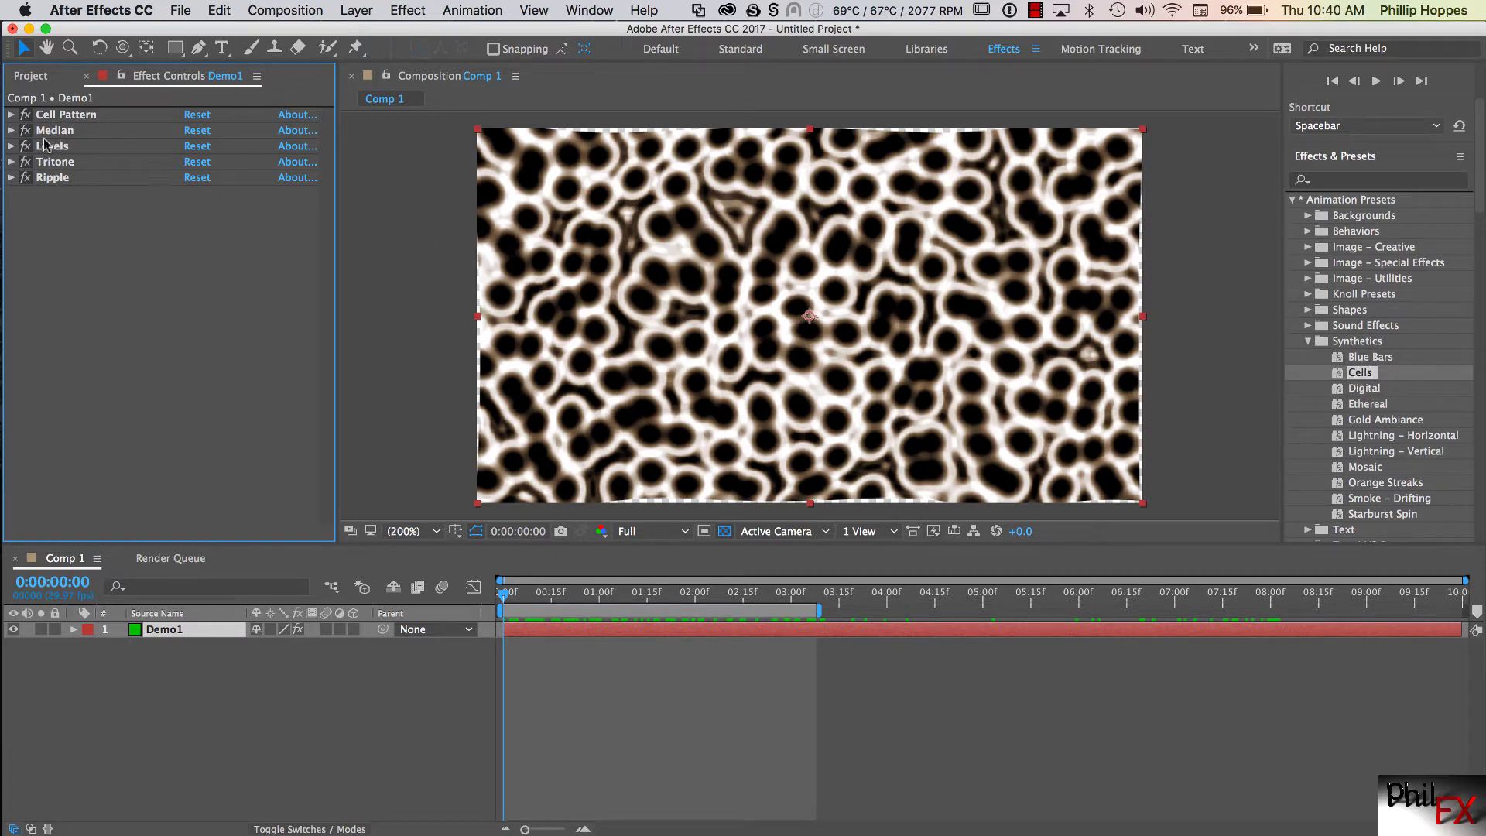
{"action": "left_click", "coordinate": [1351, 181]}
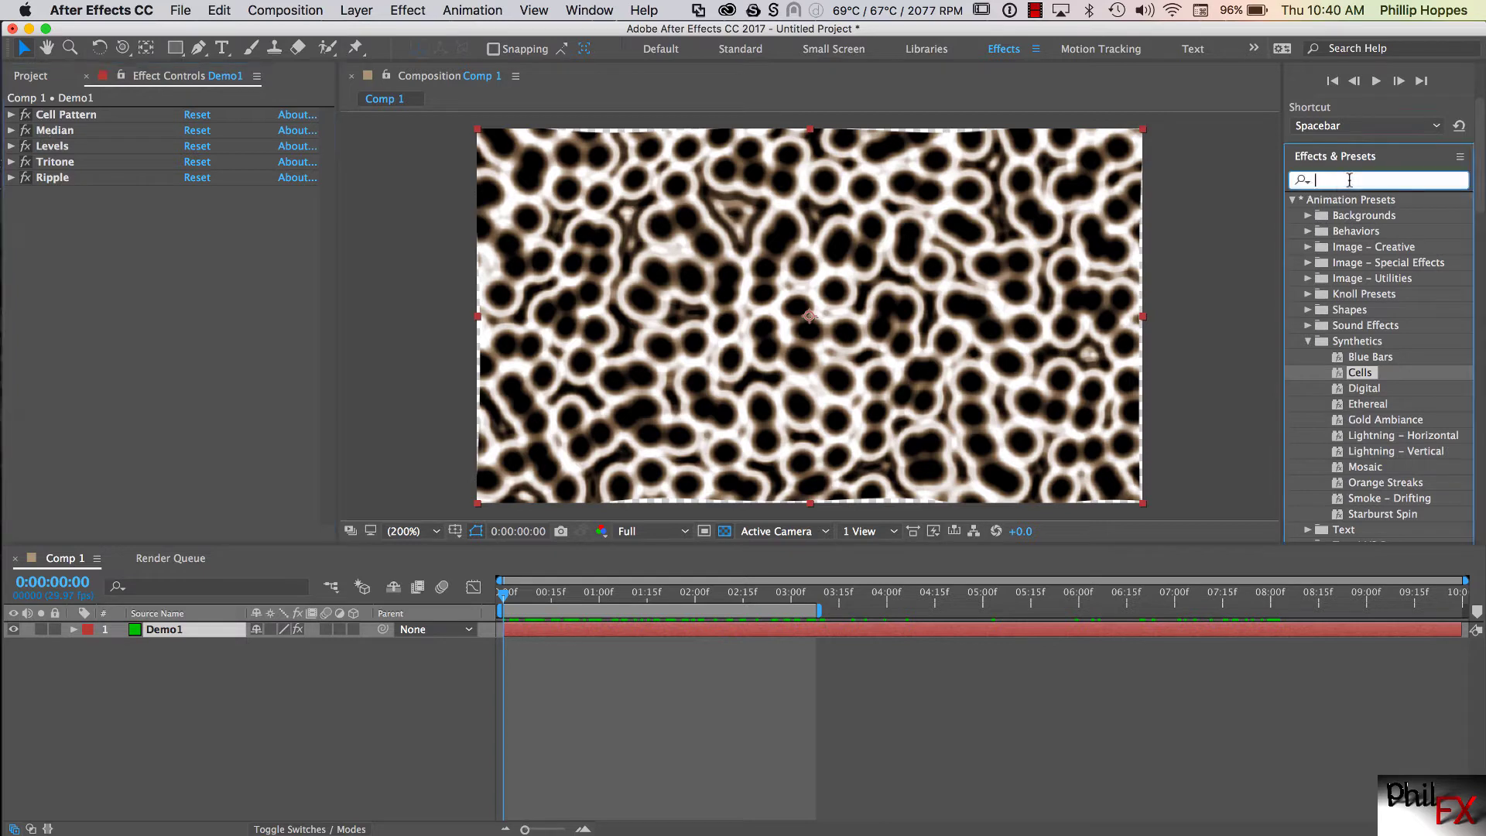
{"action": "type", "text": "Cell Pat"}
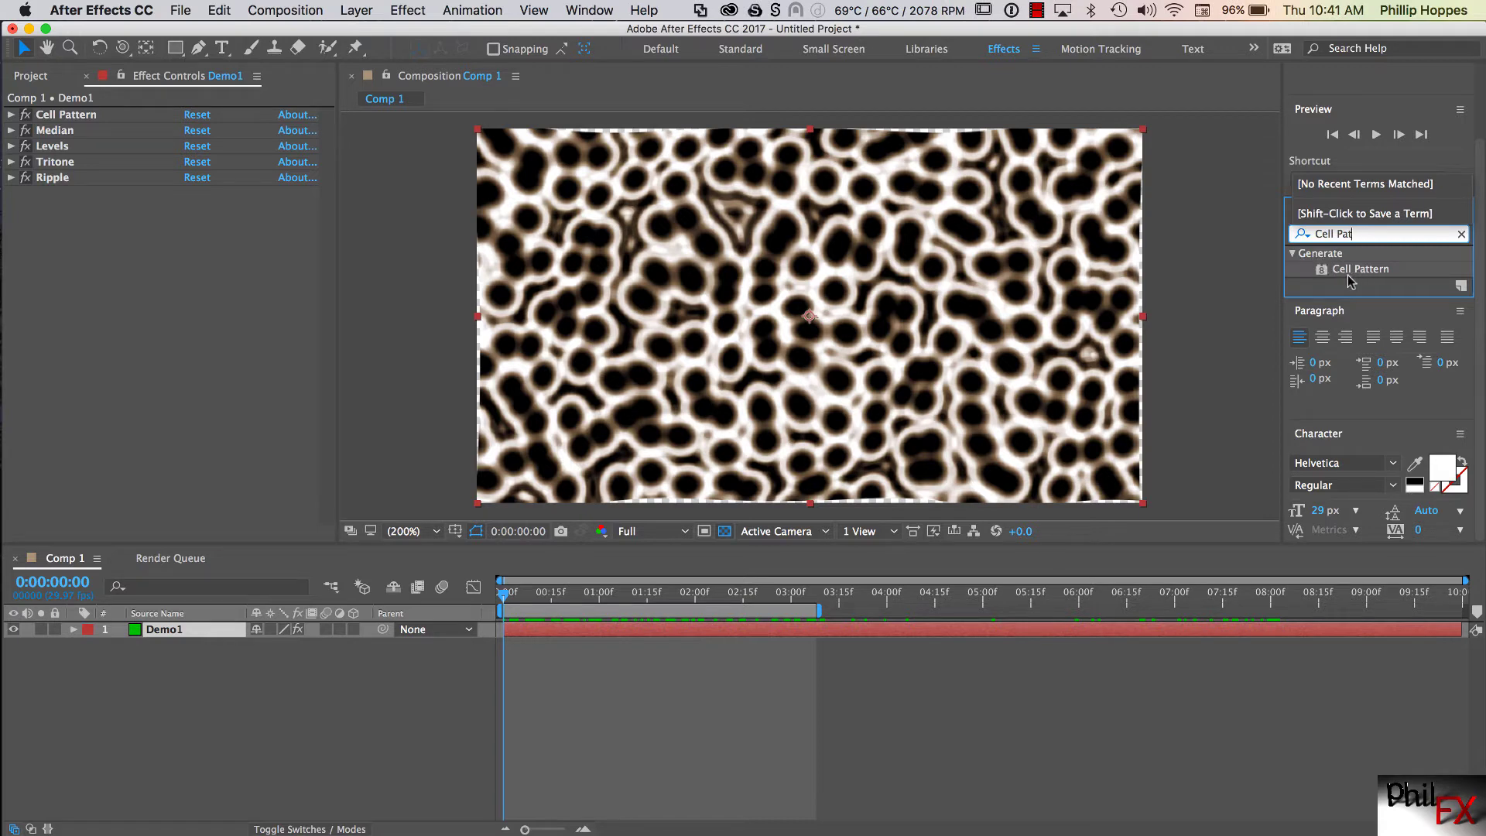
{"action": "left_click", "coordinate": [1461, 233]}
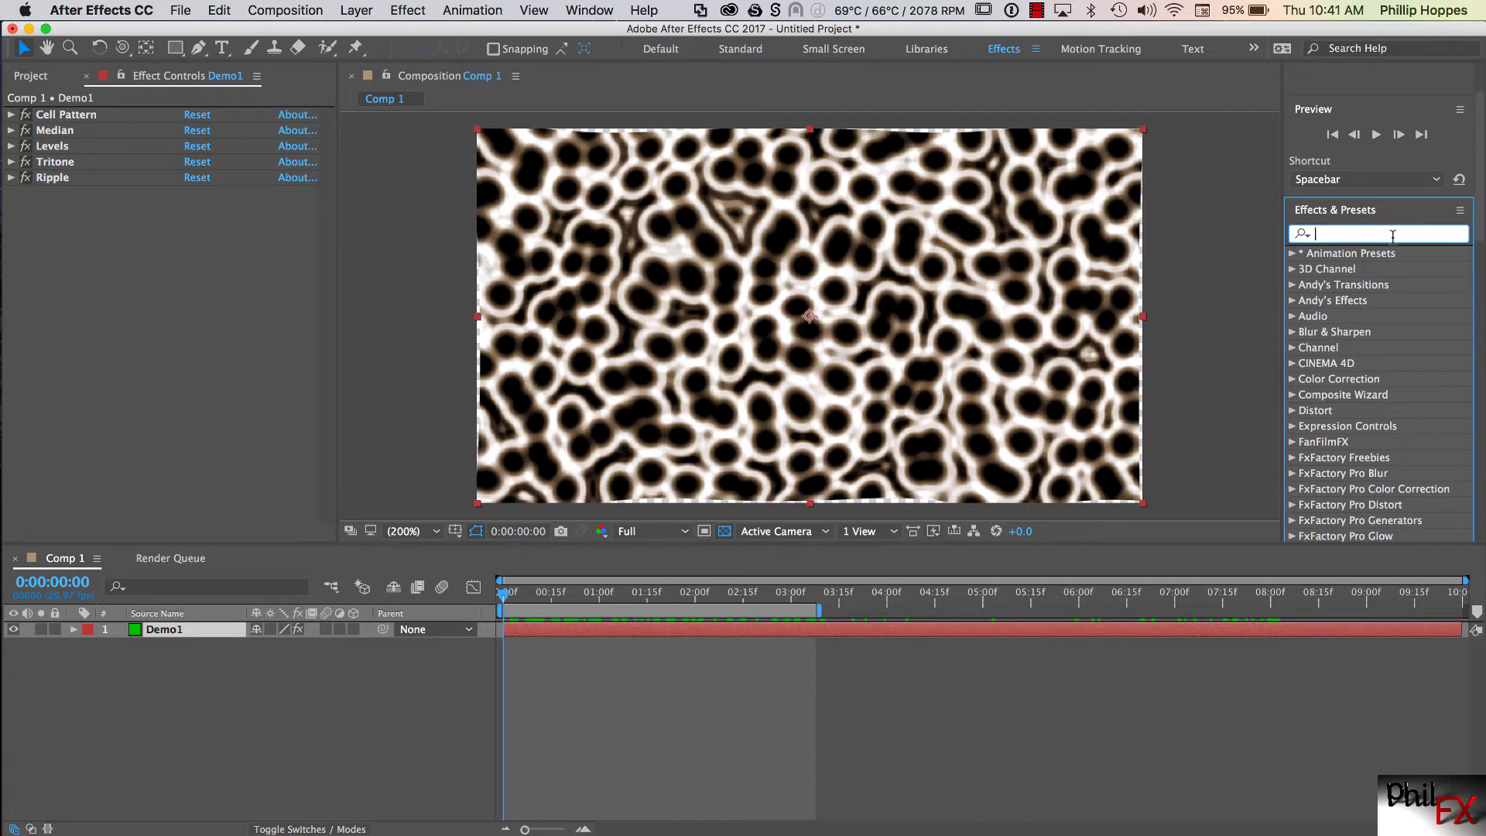
{"action": "type", "text": "Median"}
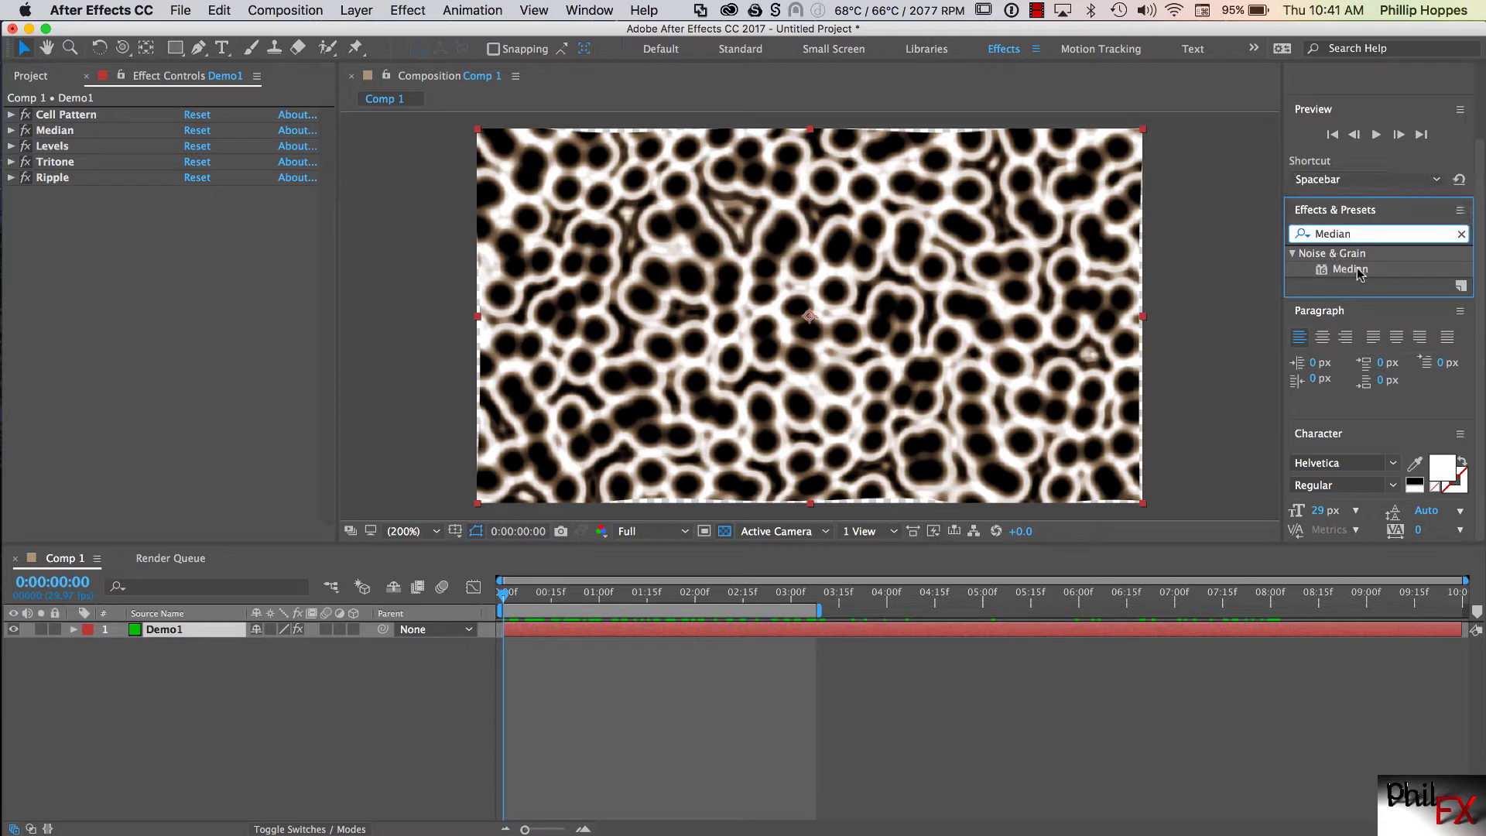
{"action": "left_click", "coordinate": [1462, 234]}
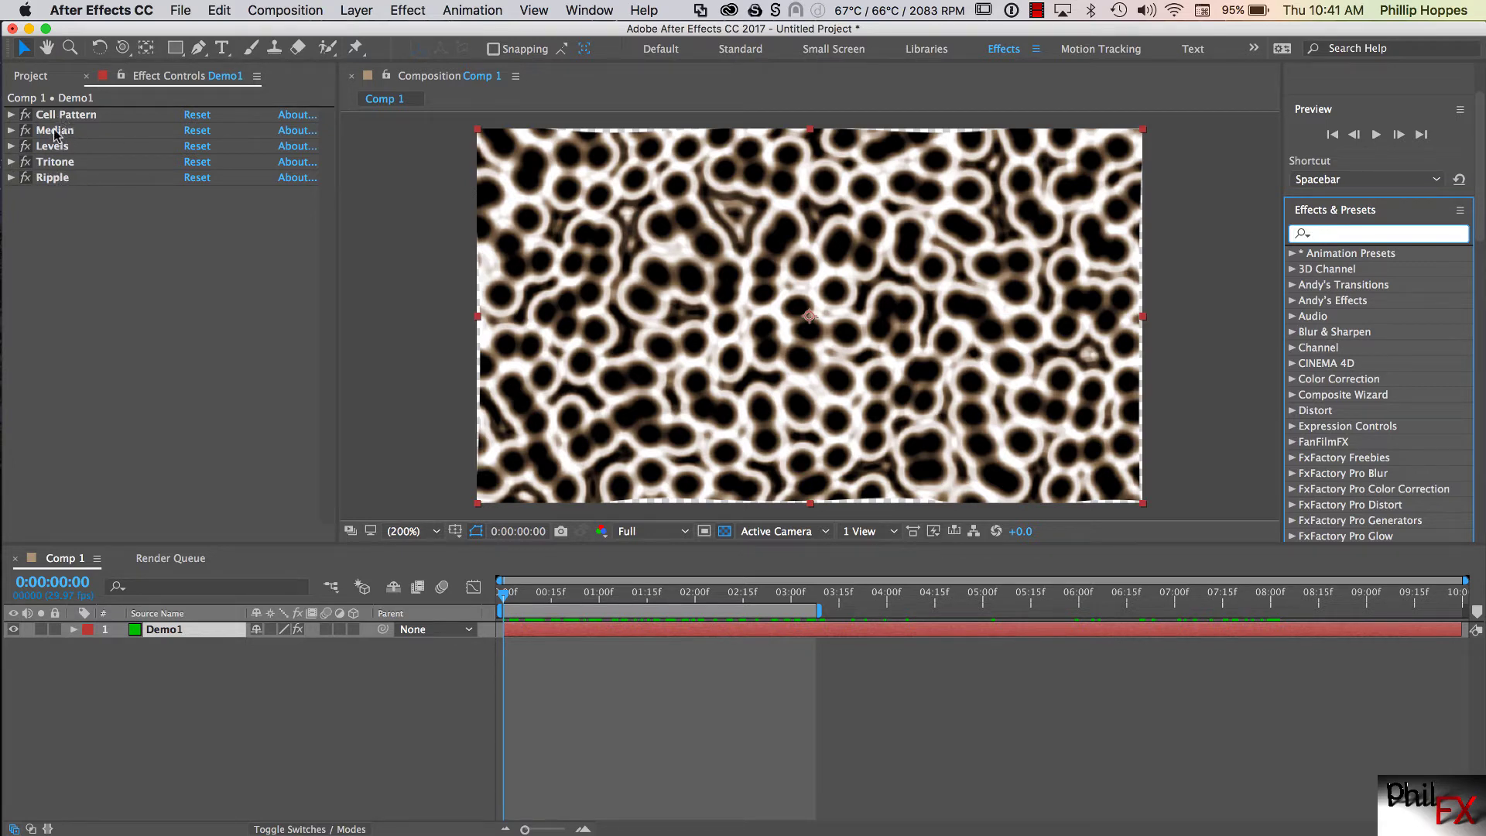
{"action": "left_click_drag", "start_coordinate": [68, 120], "coordinate": [78, 188]}
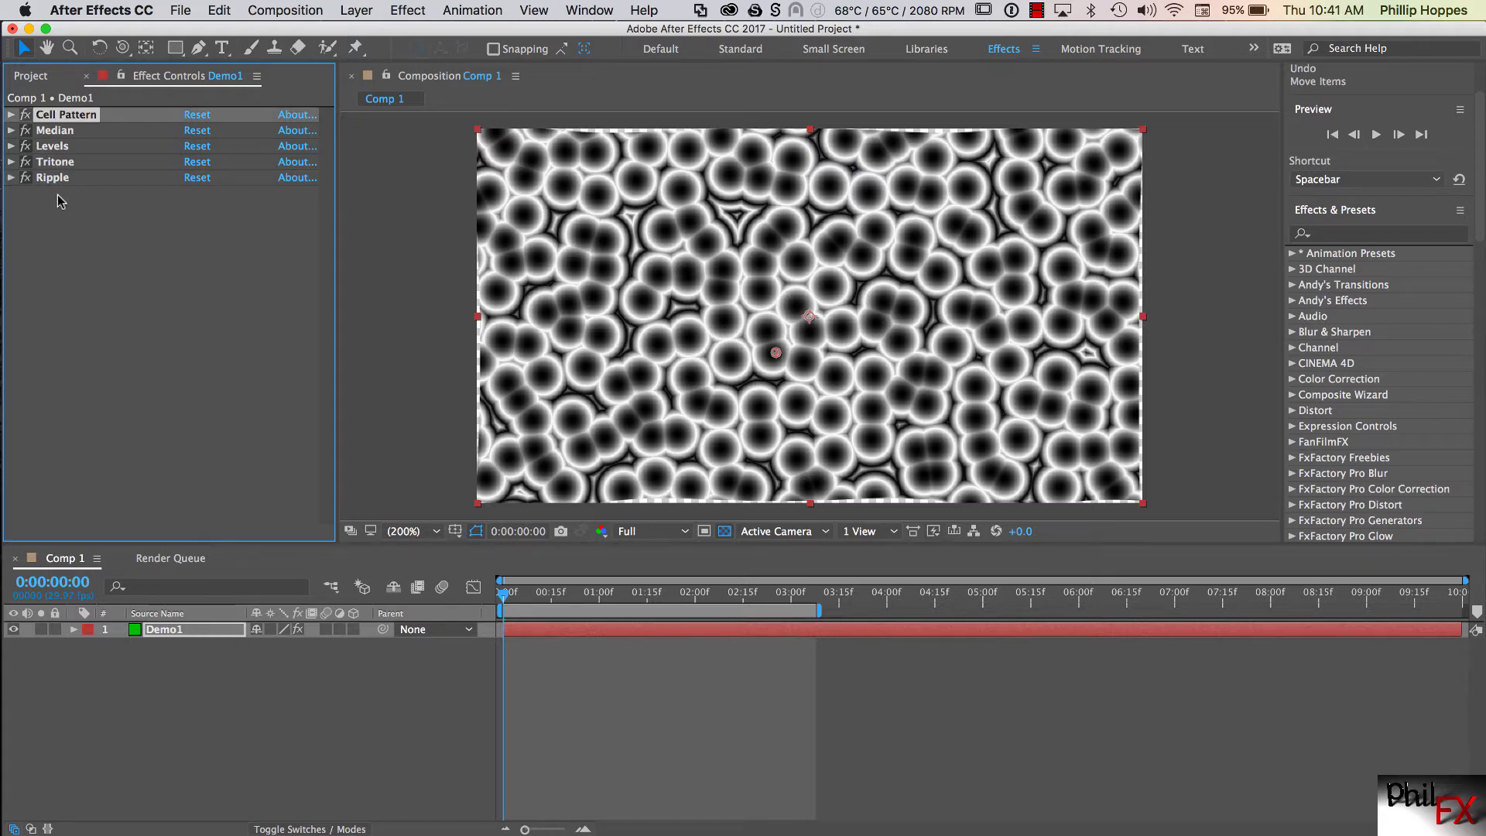
{"action": "key", "text": "super+z"}
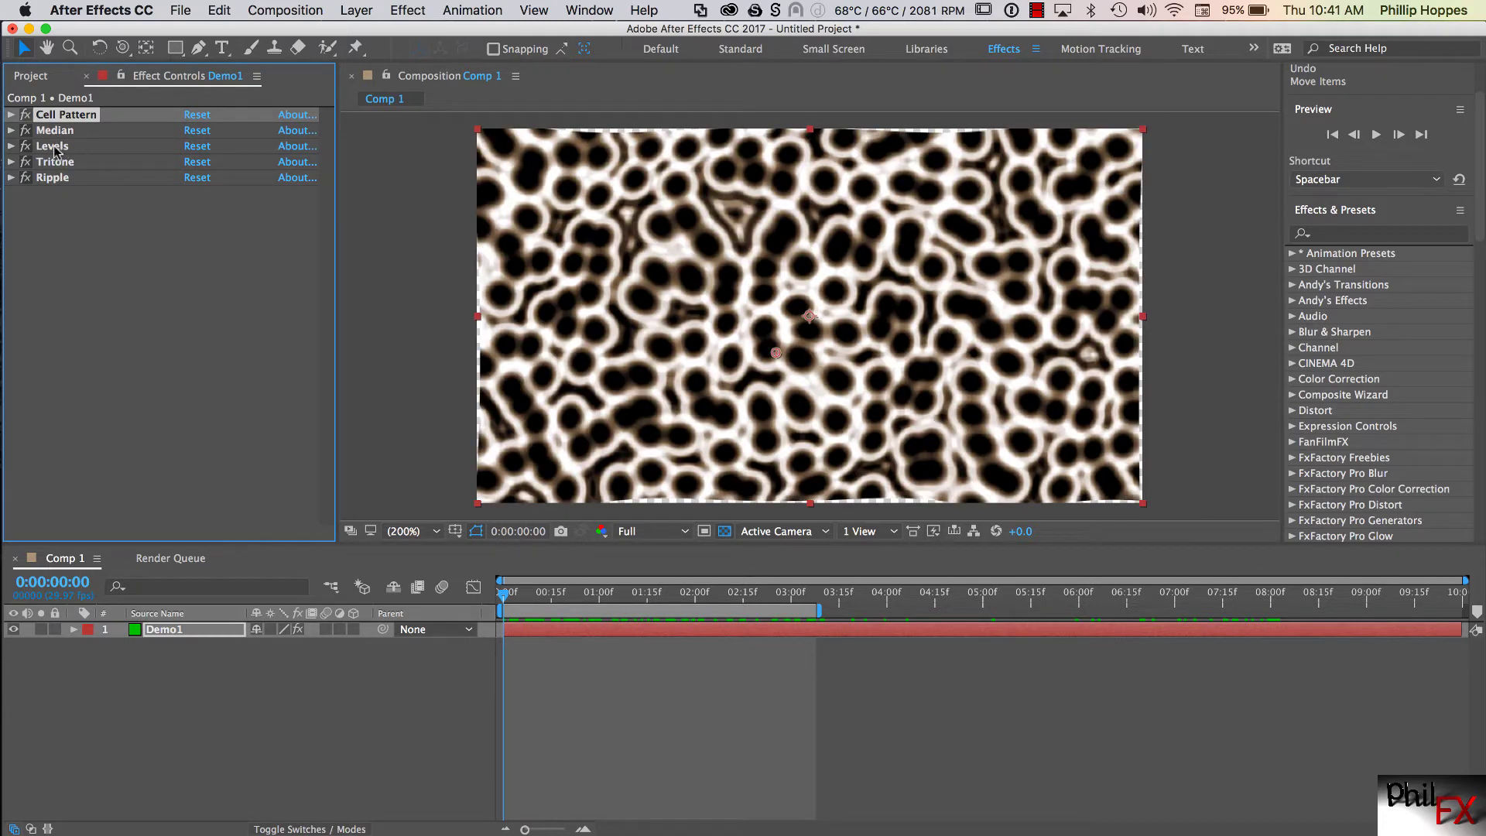
{"action": "left_click_drag", "start_coordinate": [51, 164], "coordinate": [56, 193]}
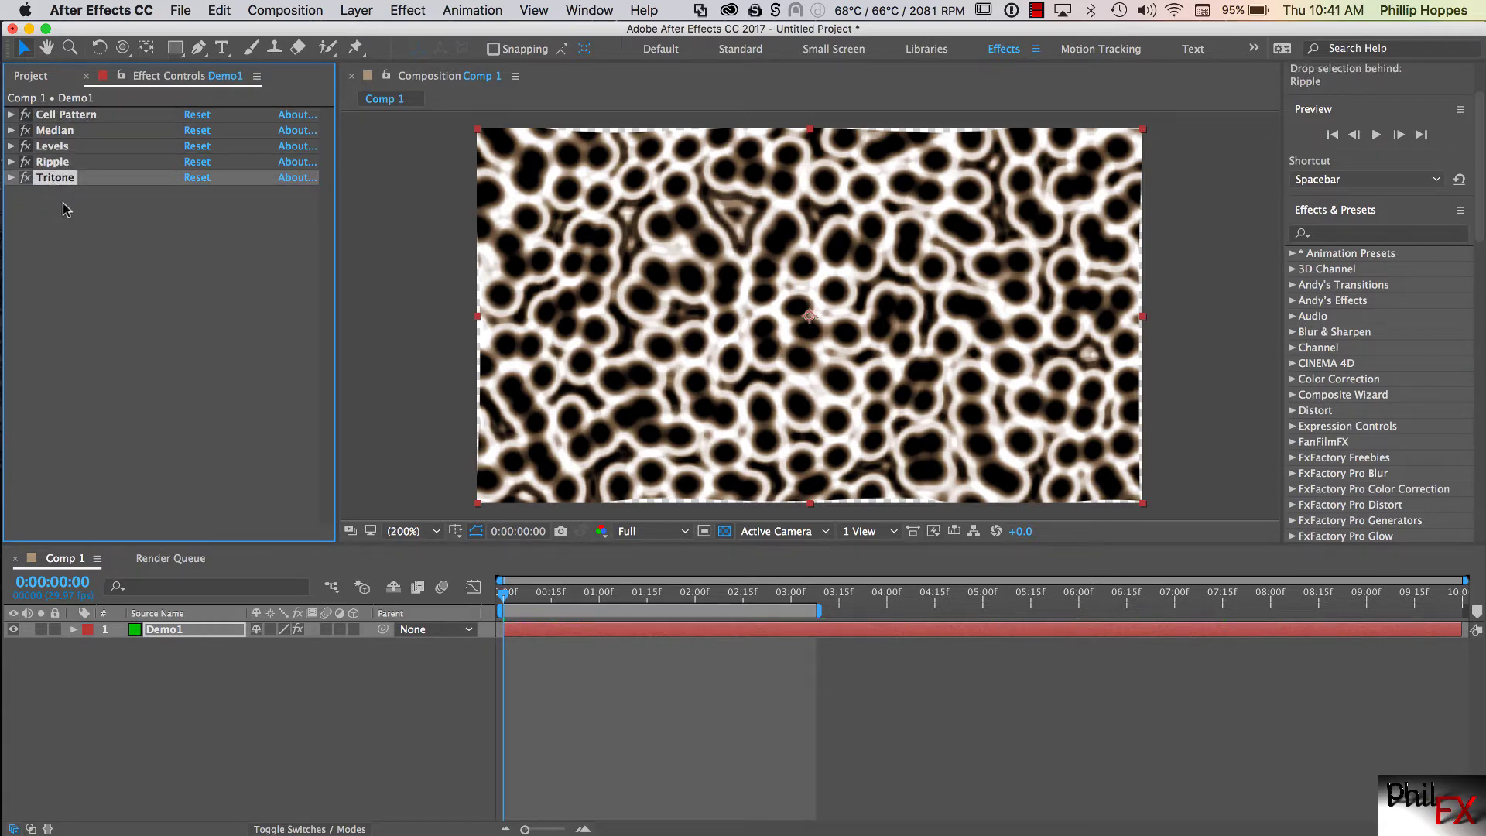
{"action": "key", "text": "super+z"}
{"action": "left_click_drag", "start_coordinate": [53, 136], "coordinate": [59, 205]}
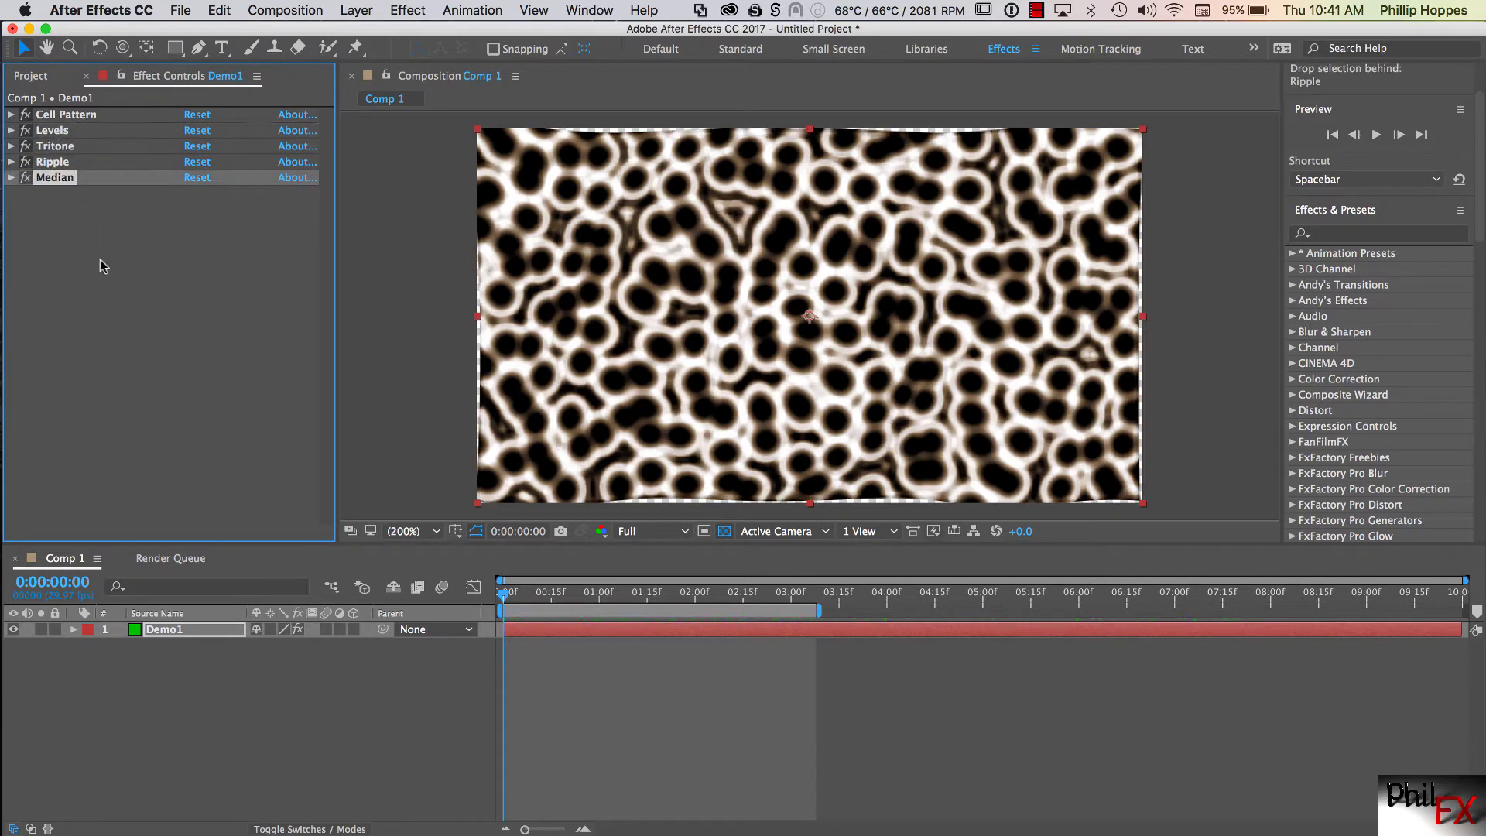
{"action": "key", "text": "super+z"}
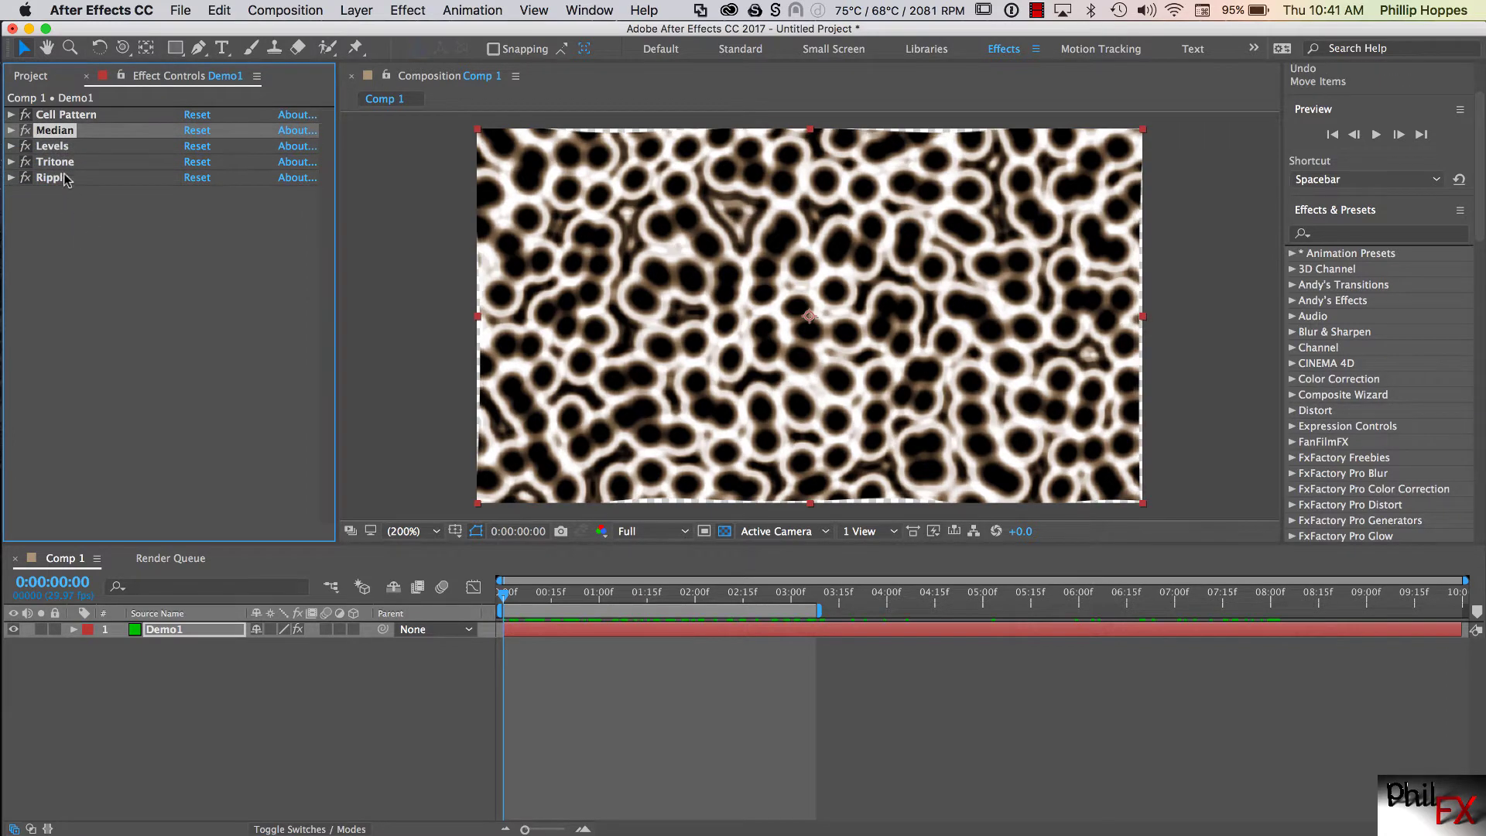
{"action": "left_click", "coordinate": [26, 115]}
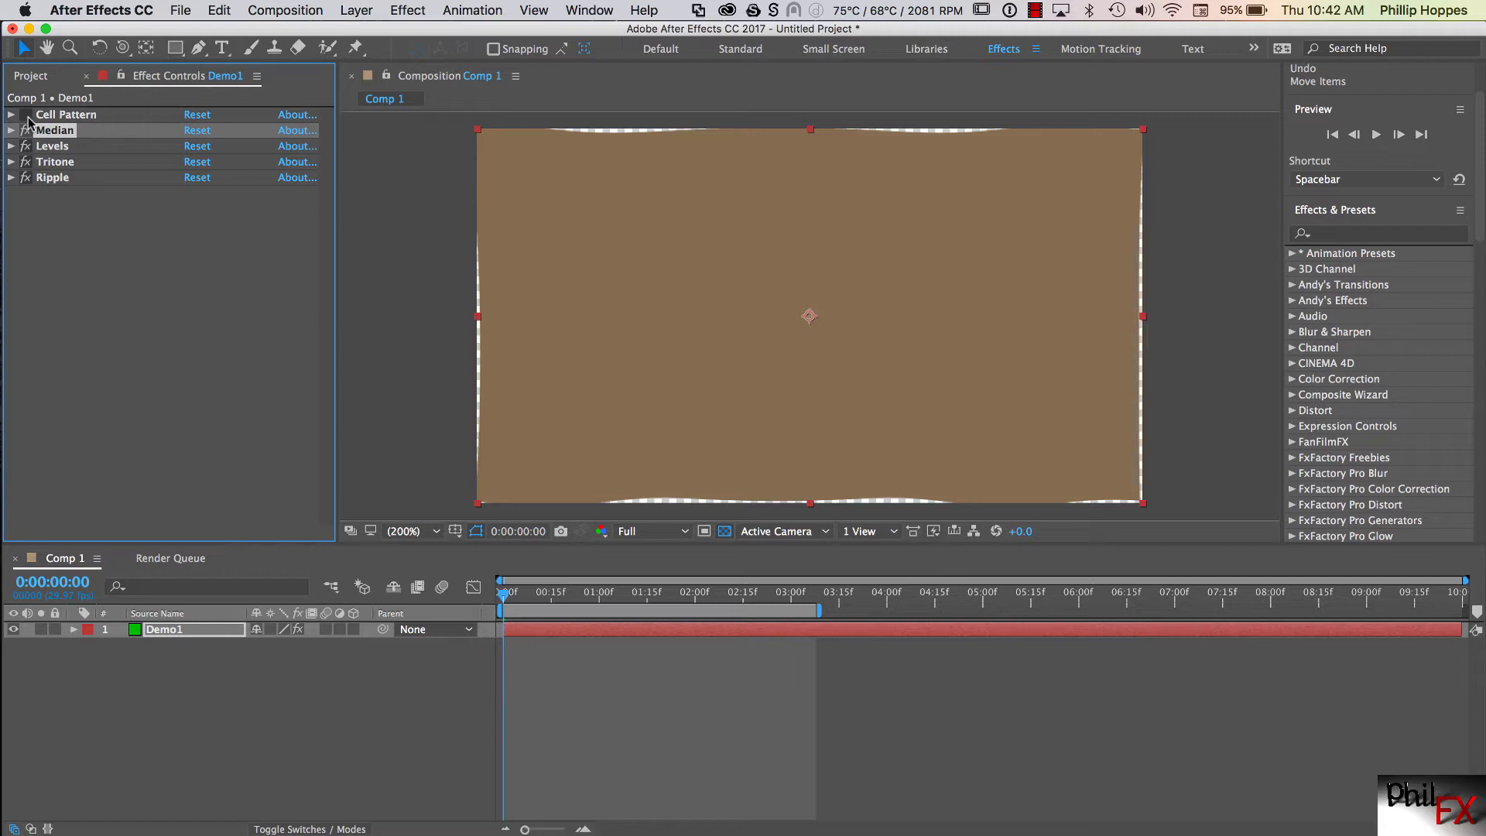
{"action": "left_click", "coordinate": [26, 114]}
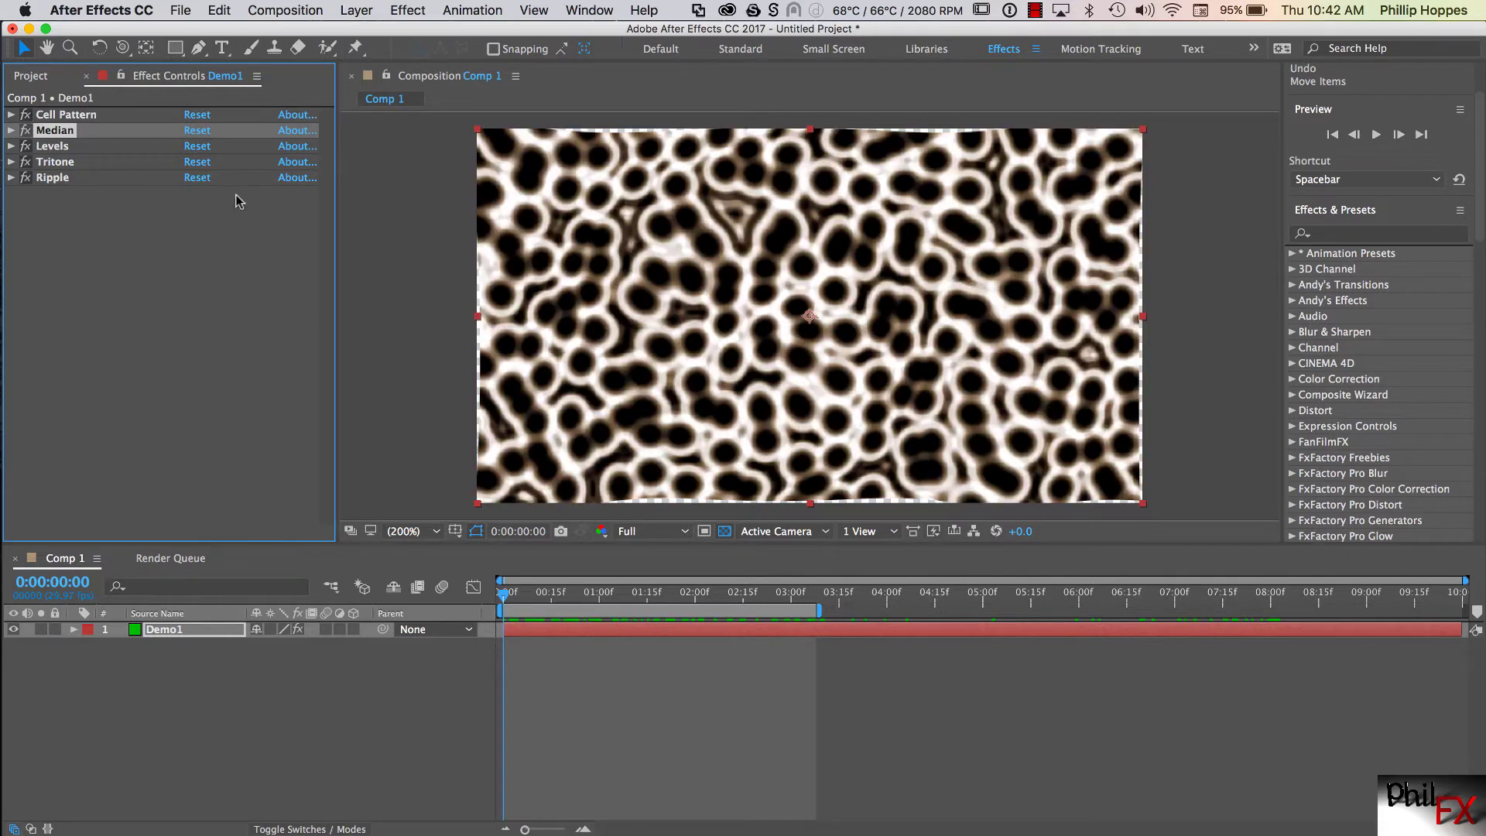
{"action": "left_click", "coordinate": [25, 178]}
{"action": "left_click", "coordinate": [24, 178]}
{"action": "left_click", "coordinate": [24, 174]}
{"action": "left_click", "coordinate": [25, 148]}
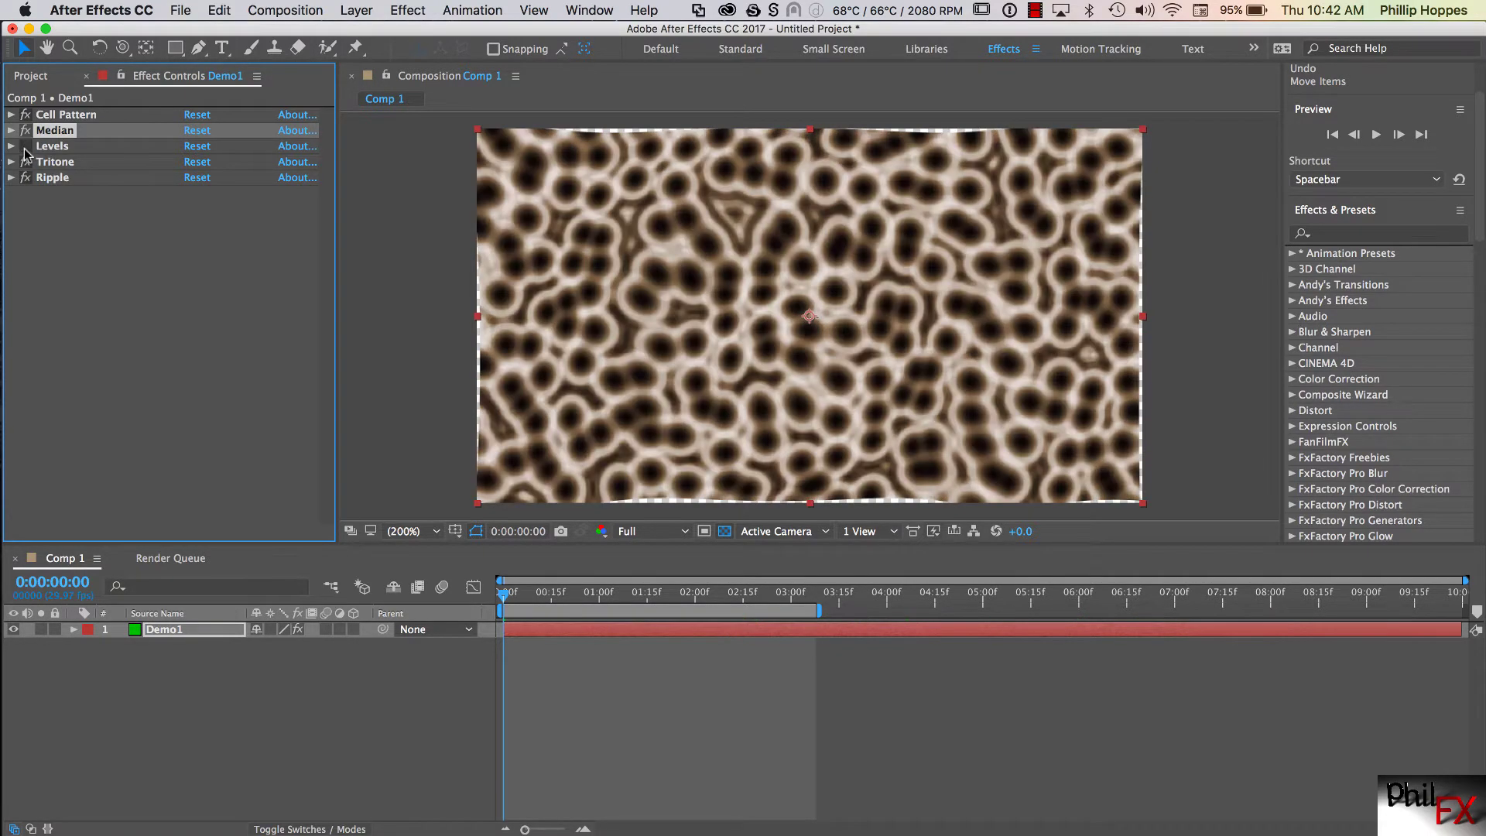
{"action": "left_click", "coordinate": [26, 147]}
{"action": "left_click", "coordinate": [26, 147]}
{"action": "left_click", "coordinate": [26, 147]}
{"action": "left_click", "coordinate": [25, 148]}
{"action": "left_click", "coordinate": [26, 147]}
{"action": "left_click", "coordinate": [25, 131]}
{"action": "left_click", "coordinate": [26, 131]}
{"action": "left_click", "coordinate": [26, 130]}
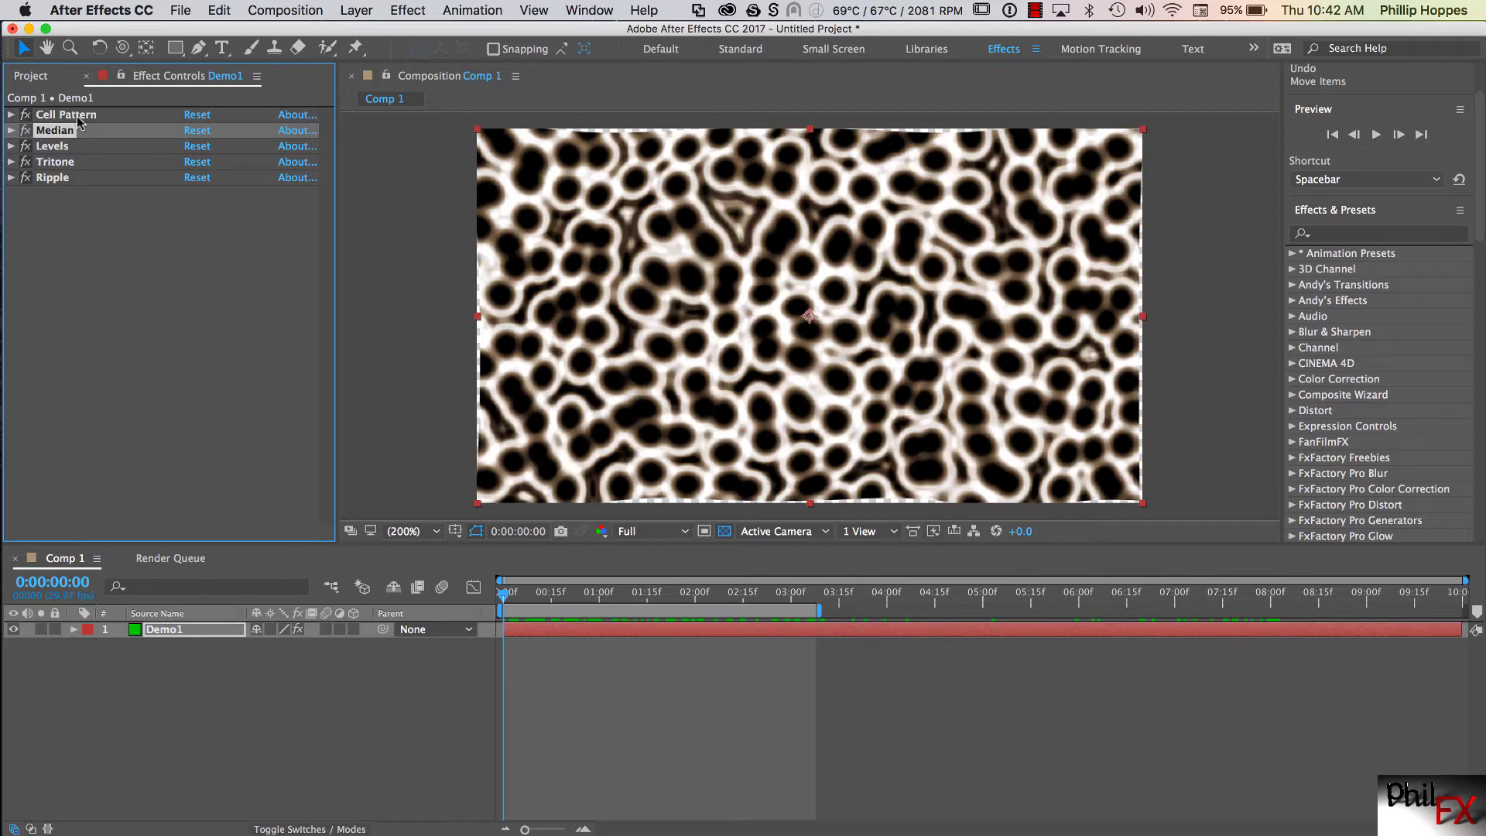
{"action": "left_click", "coordinate": [12, 116]}
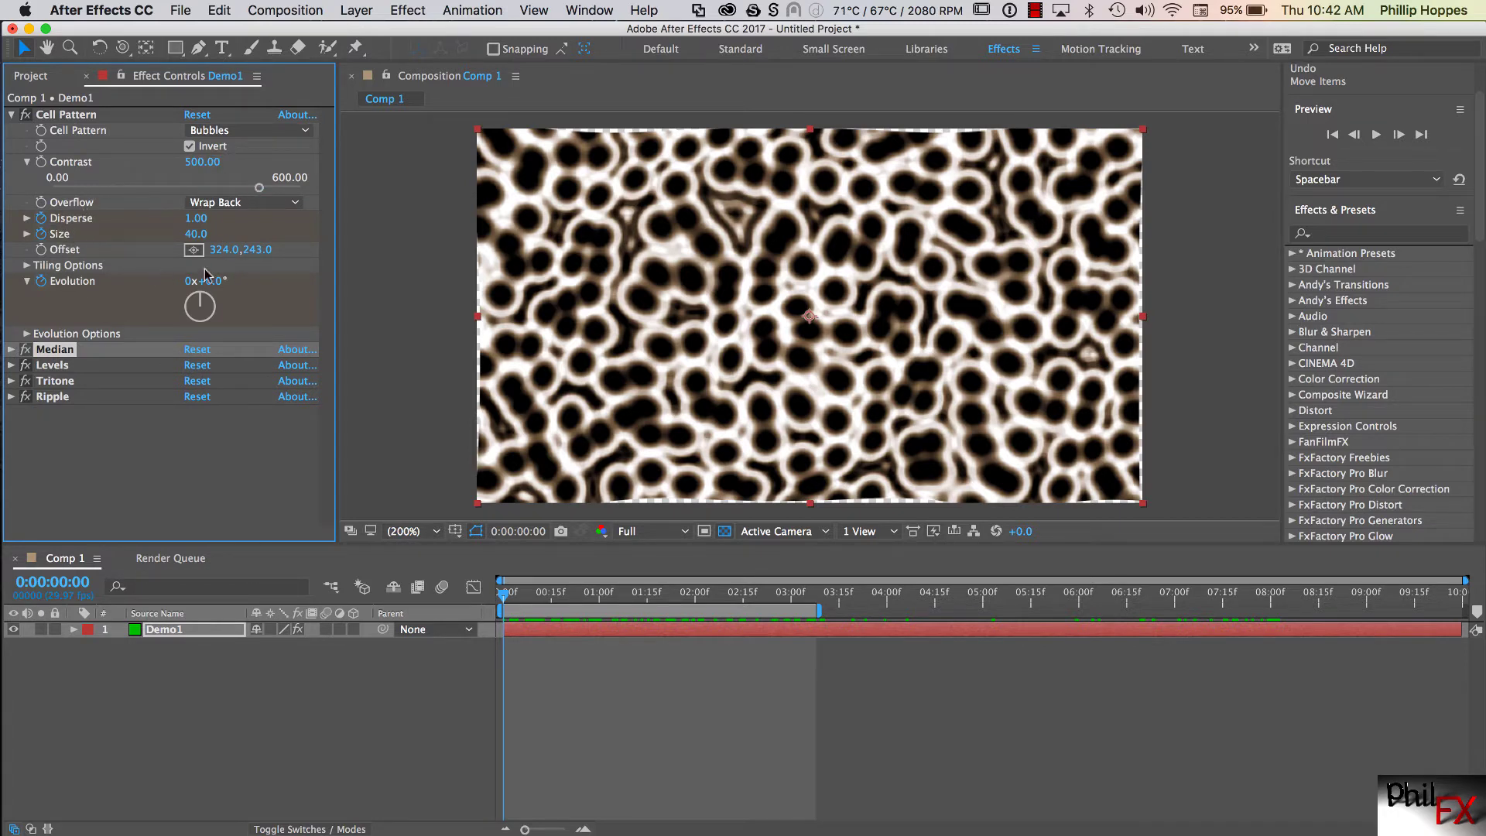
{"action": "left_click", "coordinate": [27, 220]}
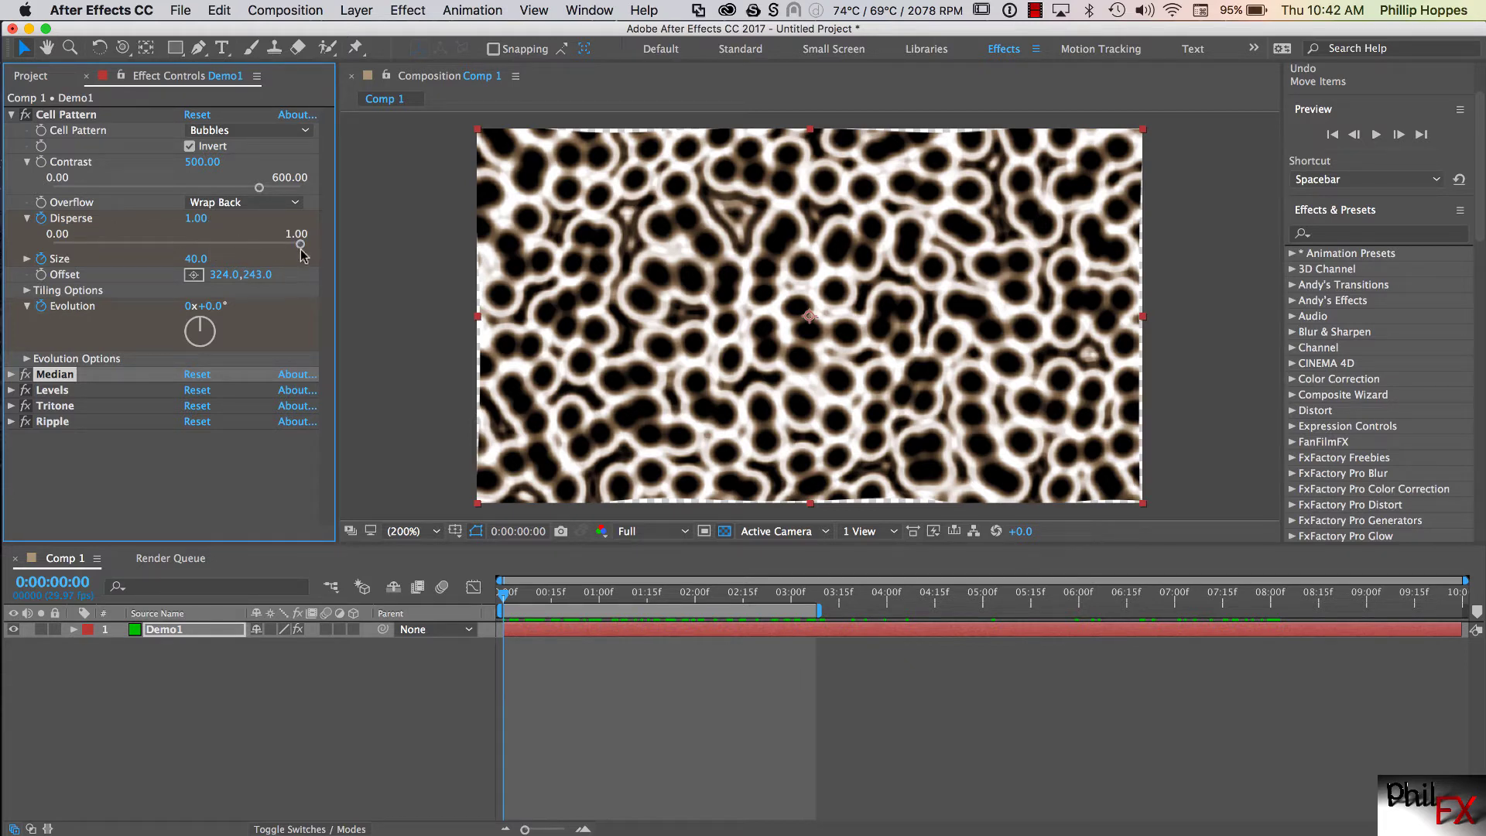
{"action": "left_click_drag", "start_coordinate": [301, 245], "coordinate": [22, 262]}
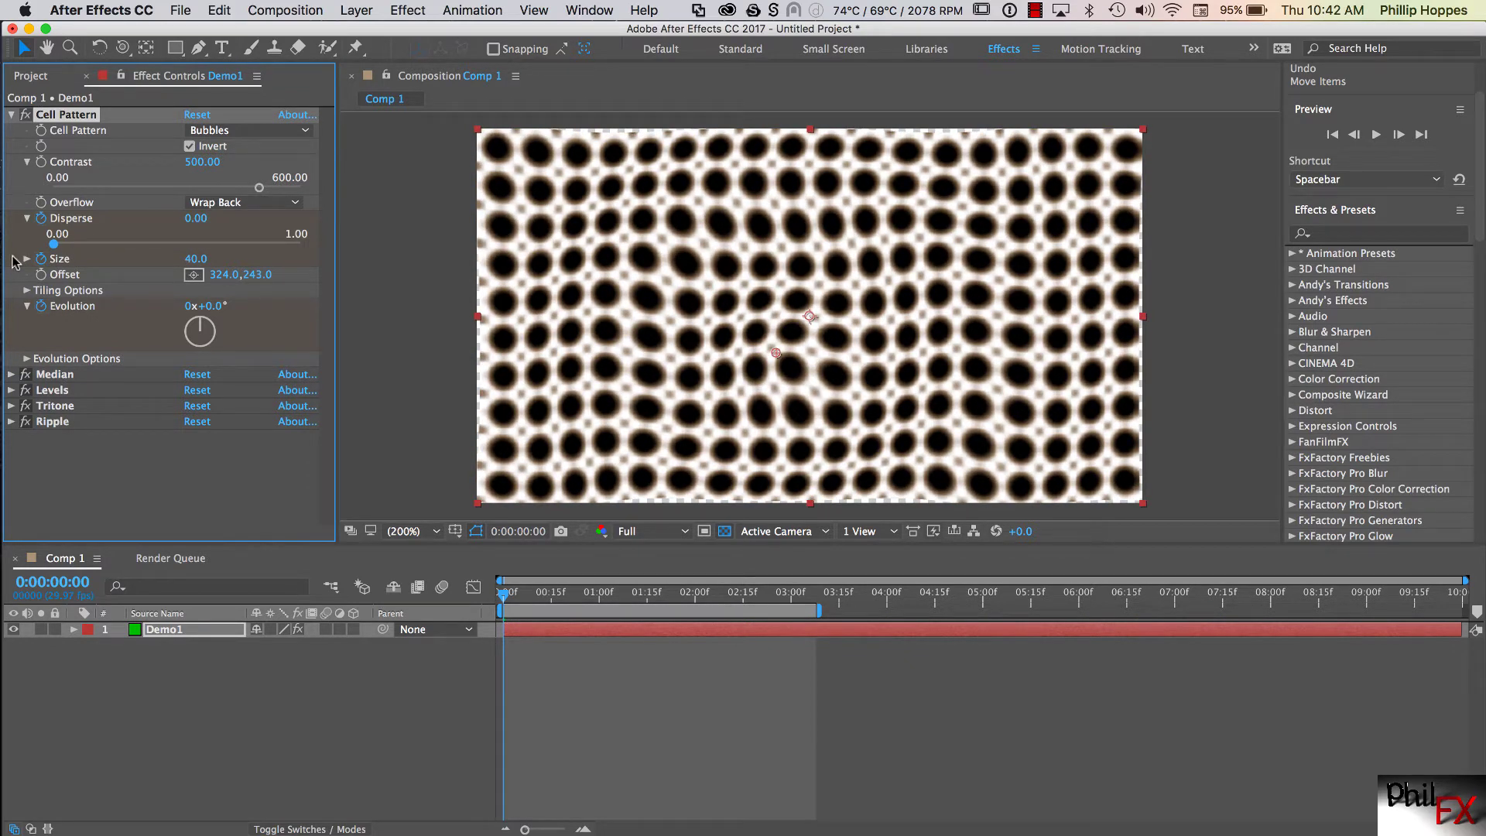
{"action": "left_click_drag", "start_coordinate": [14, 262], "coordinate": [305, 256]}
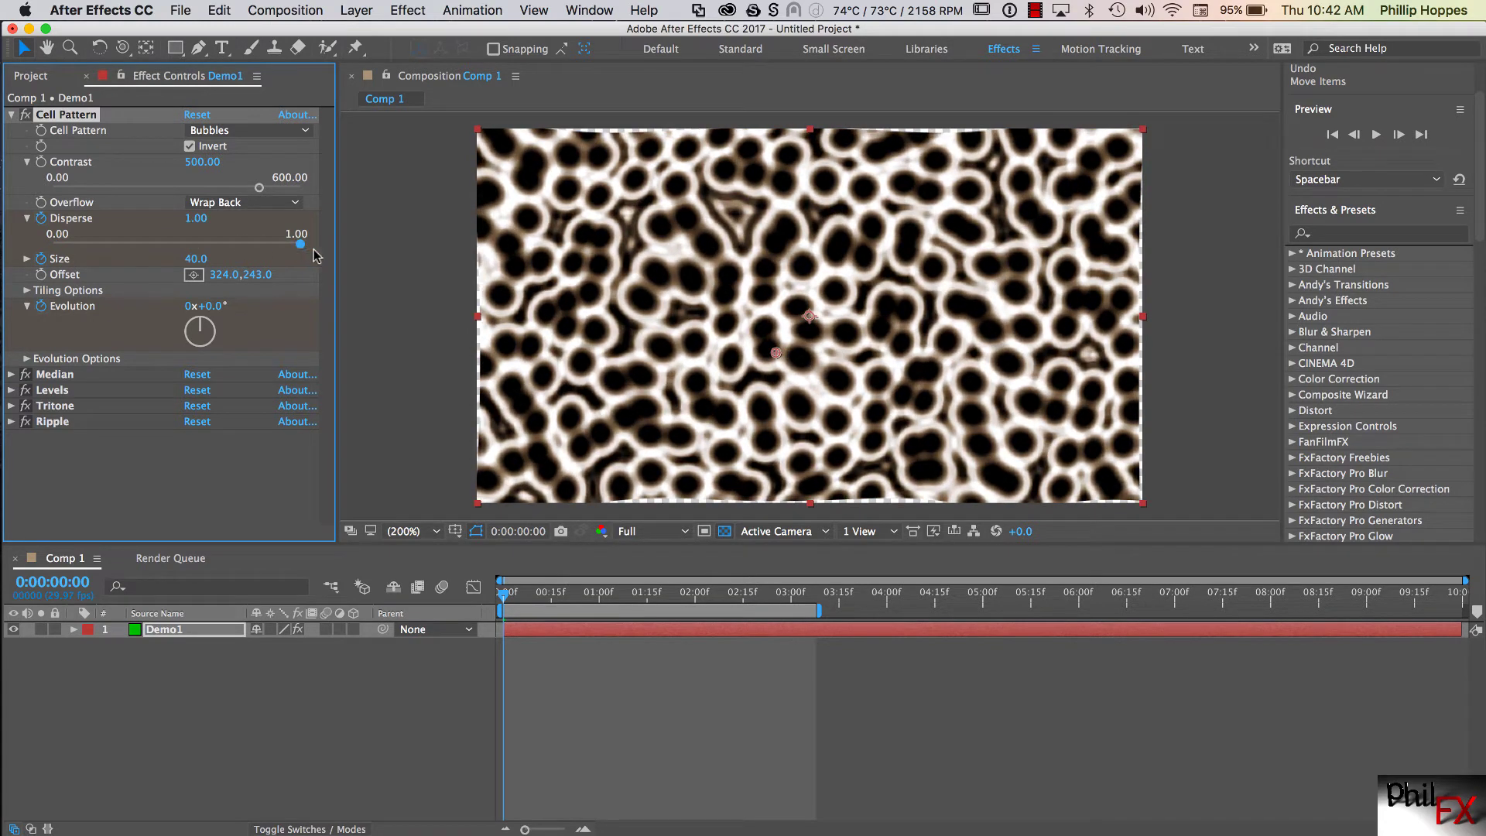
{"action": "left_click", "coordinate": [26, 219]}
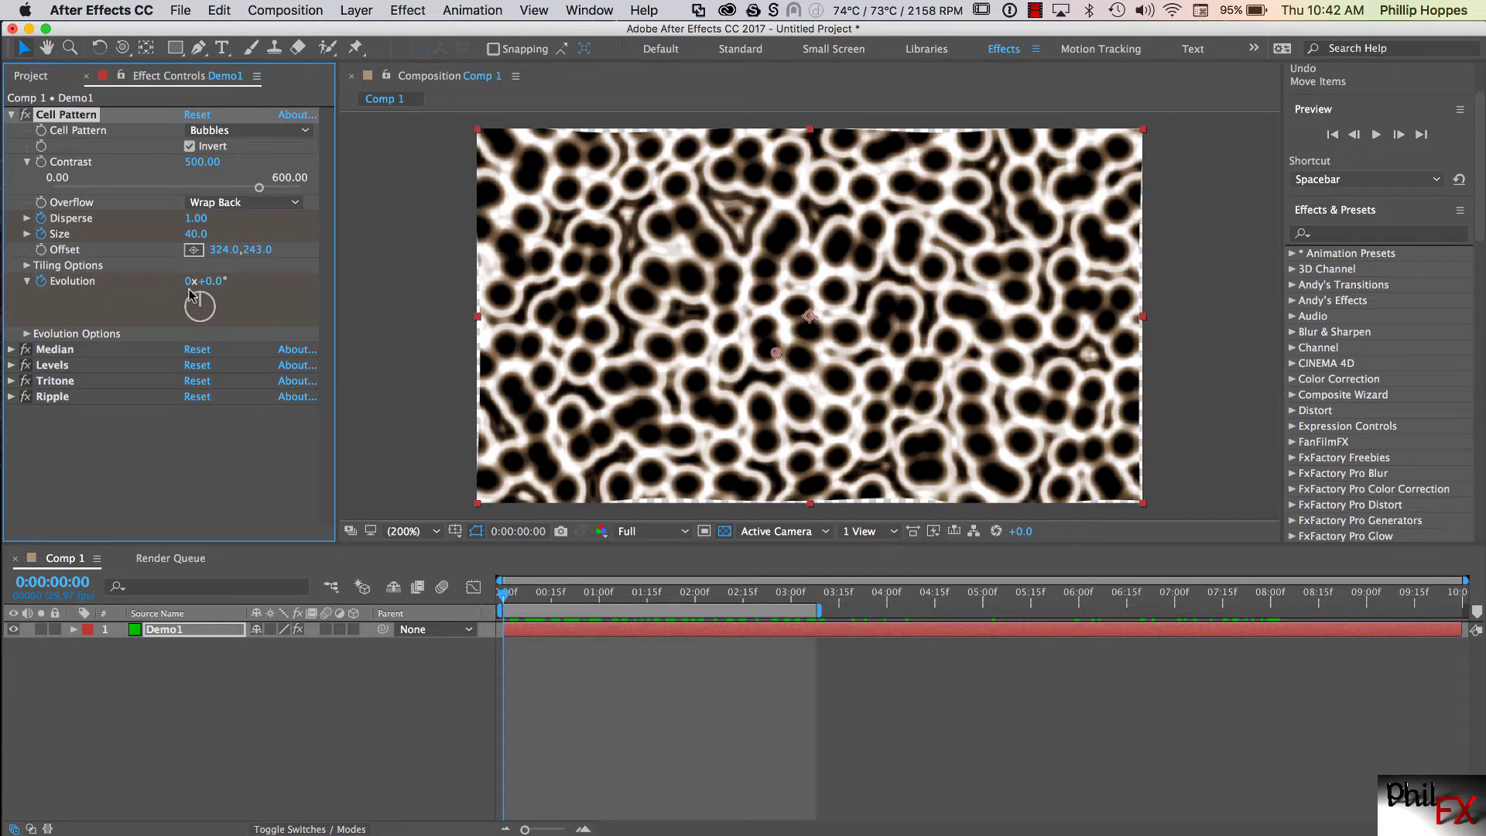
{"action": "left_click", "coordinate": [10, 115]}
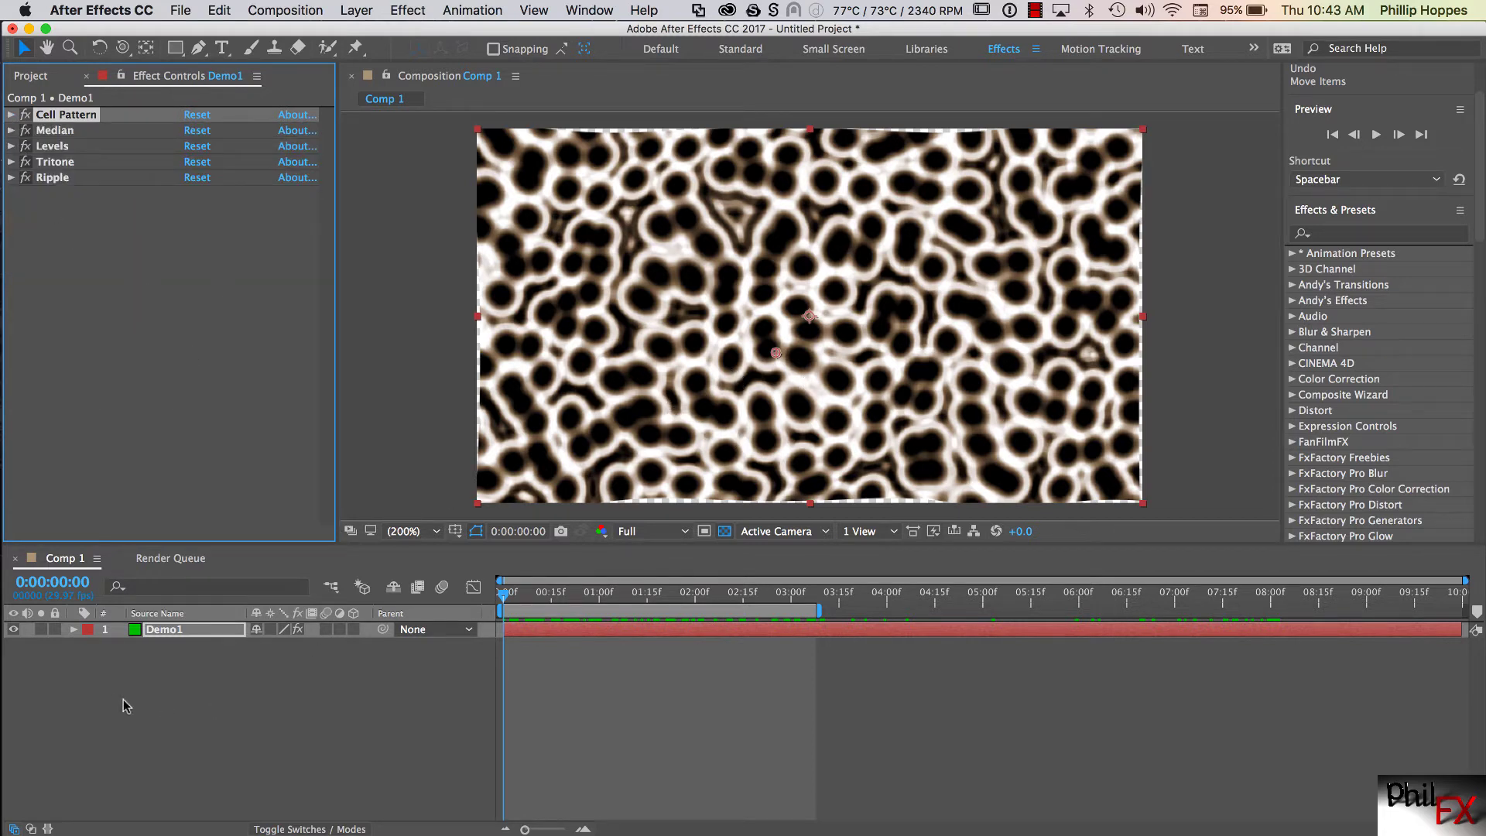
Hide Demo1, add a 720×405 green solid (Green Solid 2), and expand Animation Presets > Synthetics
{"action": "left_click", "coordinate": [181, 380]}
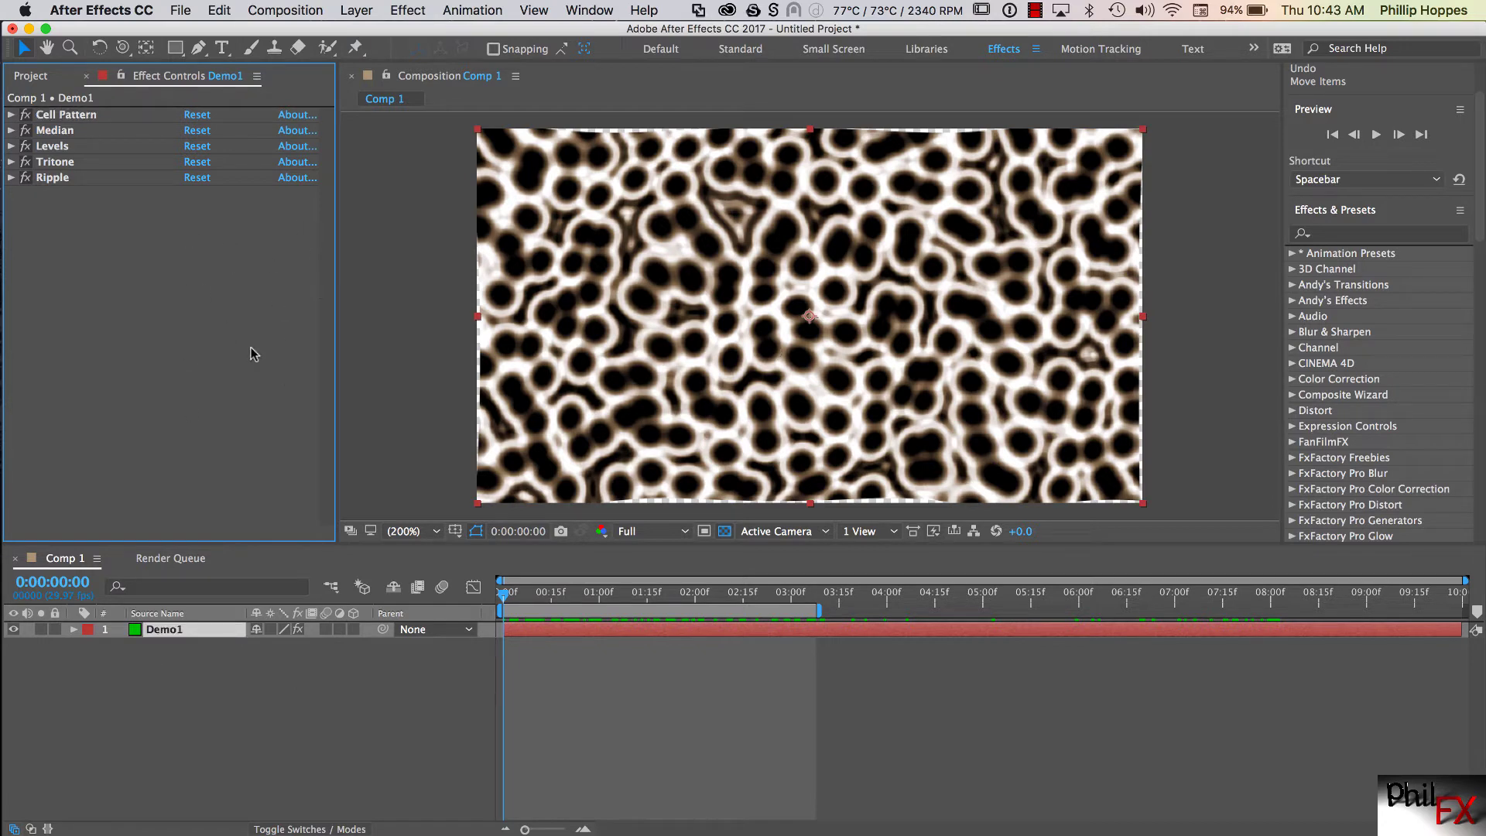
{"action": "left_click", "coordinate": [15, 630]}
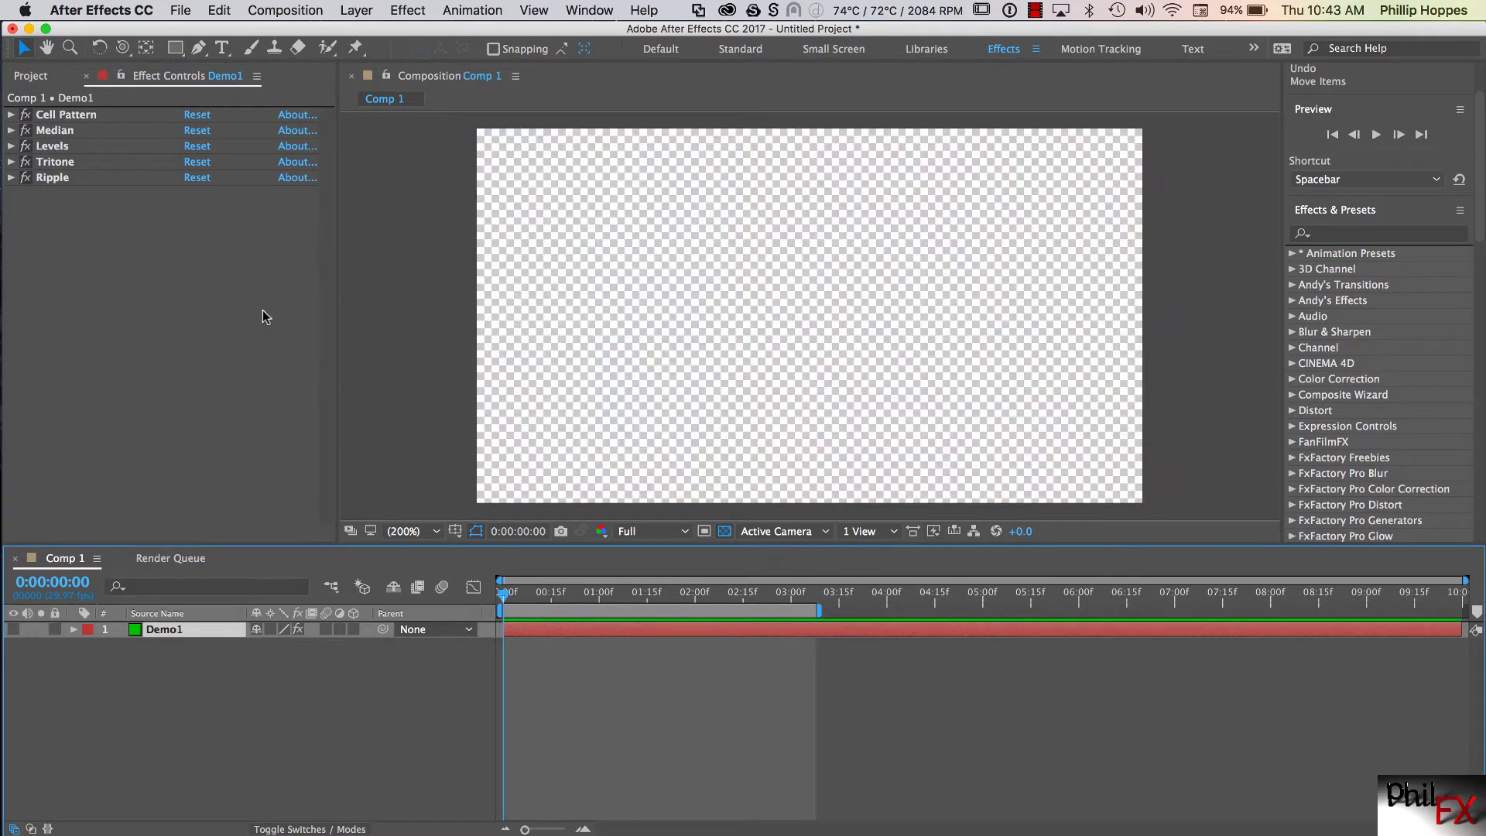
{"action": "left_click", "coordinate": [299, 10]}
{"action": "mouse_move", "coordinate": [361, 32]}
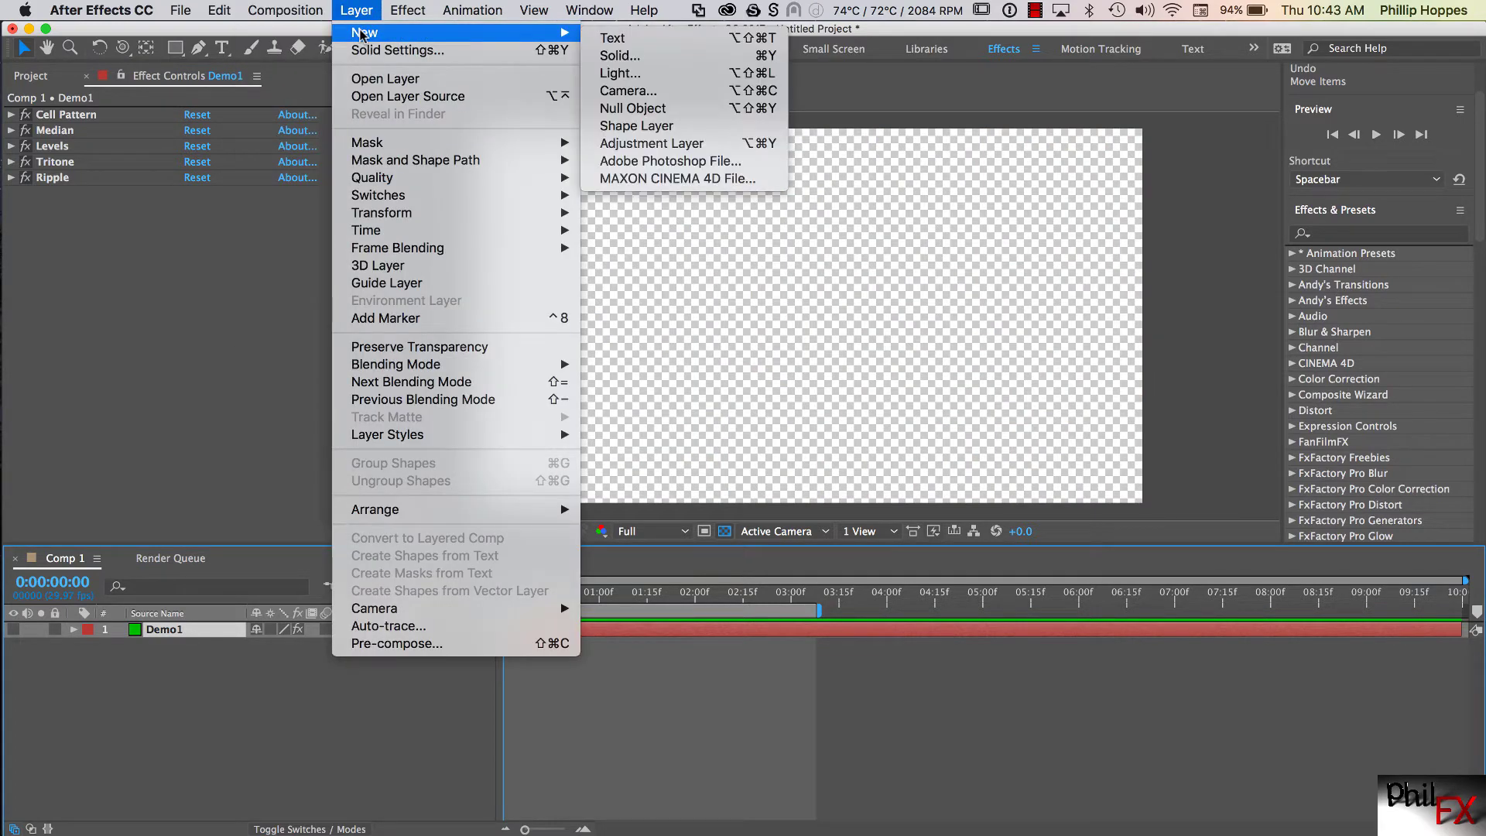
{"action": "left_click", "coordinate": [619, 56]}
{"action": "left_click", "coordinate": [371, 471]}
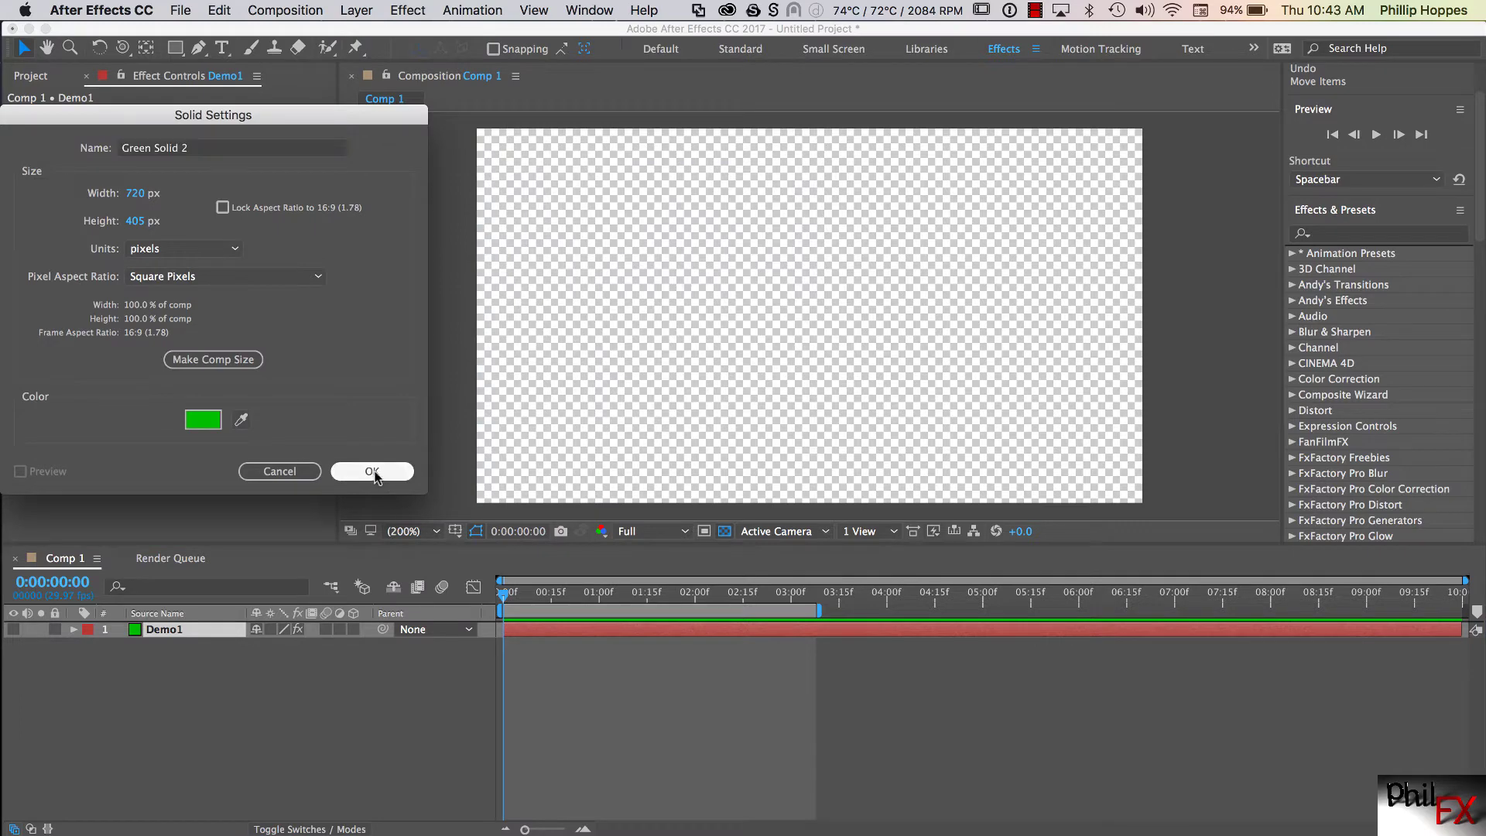
{"action": "left_click", "coordinate": [1291, 253]}
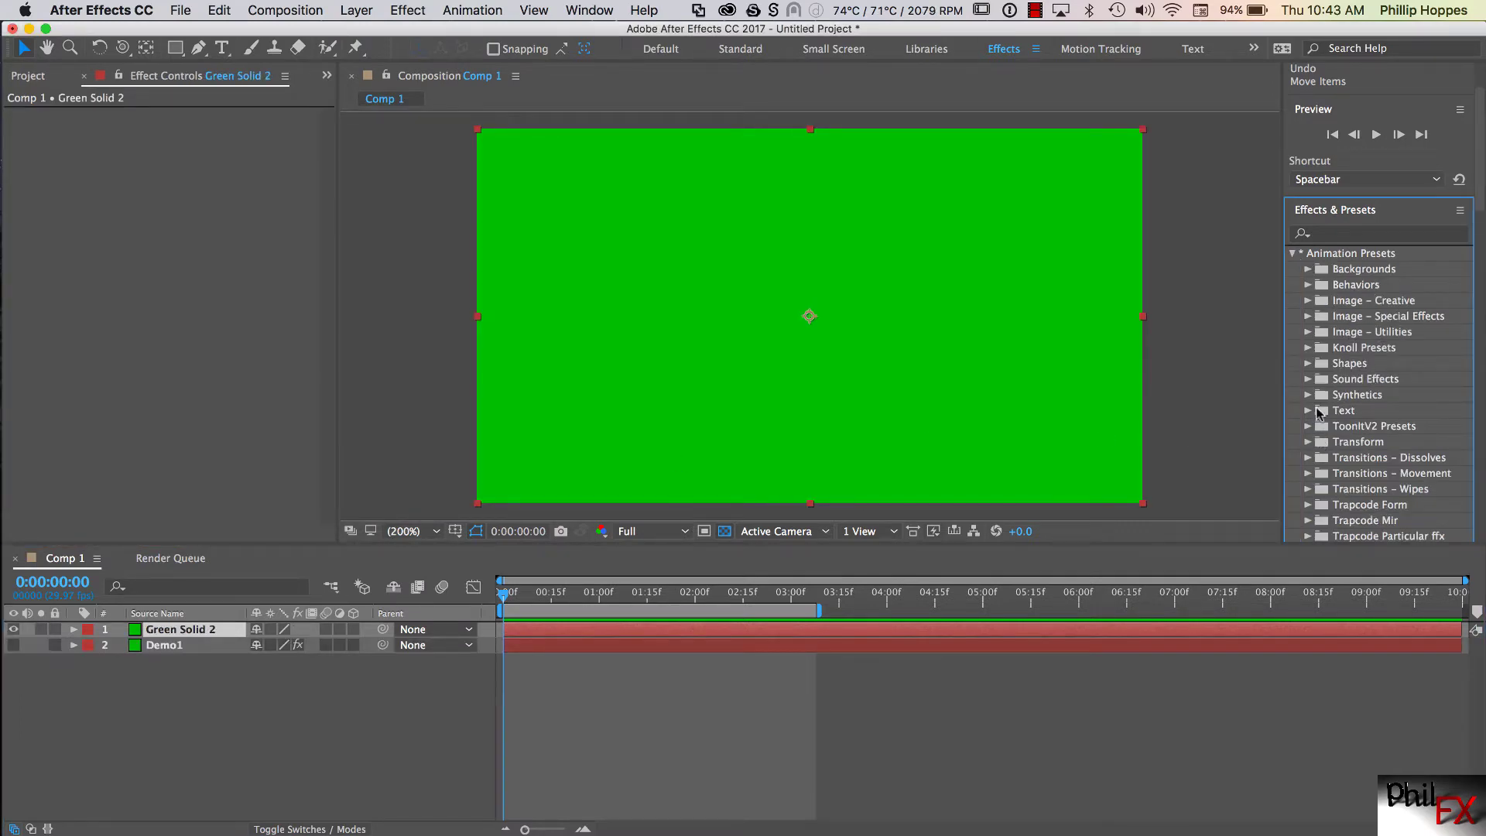
{"action": "left_click", "coordinate": [1307, 395]}
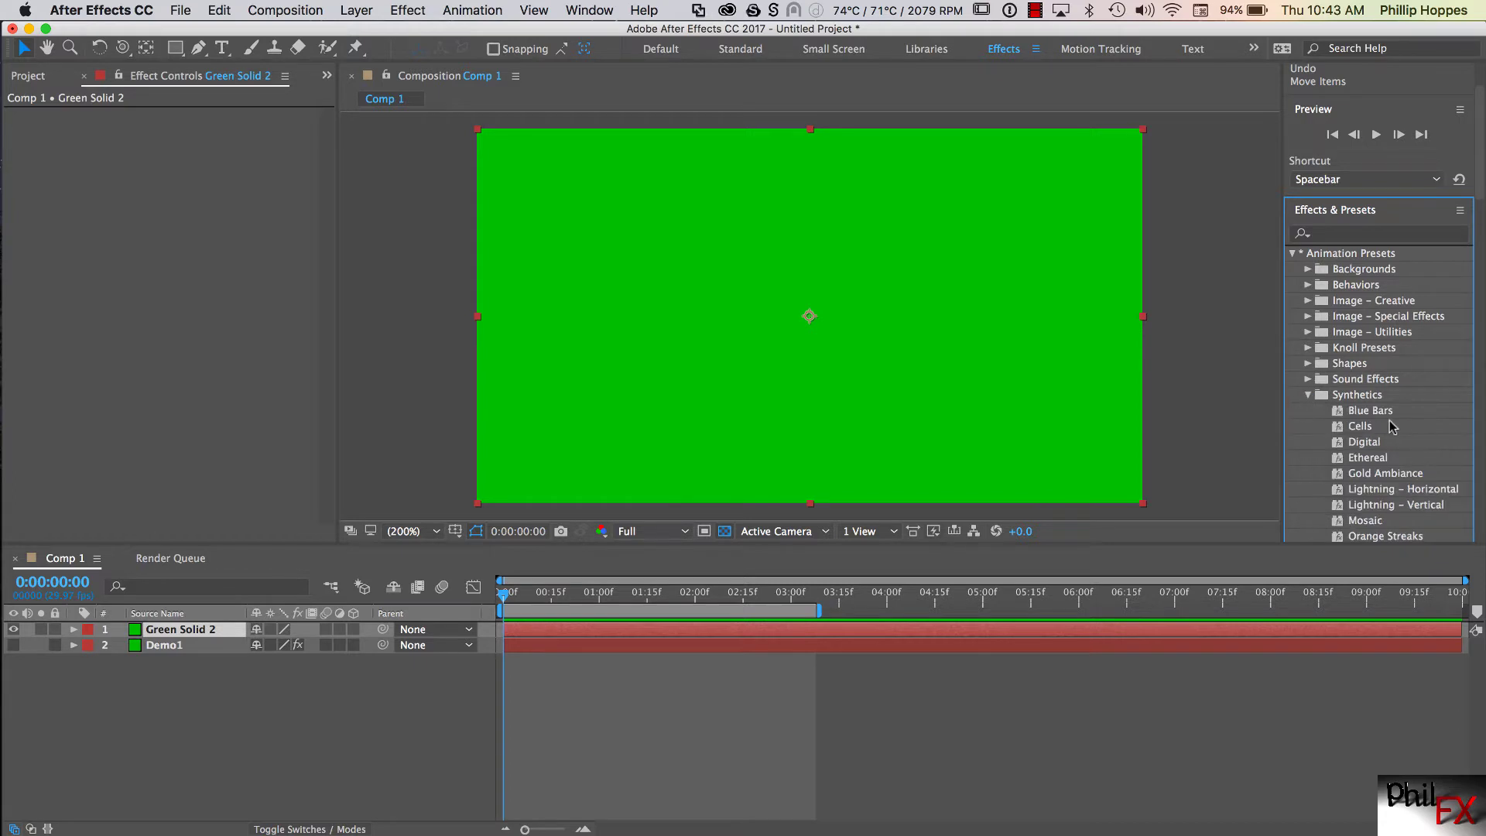
Apply the Blue Bars preset to Green Solid 2, preview the animated bars, and return to frame zero
{"action": "mouse_move", "coordinate": [1371, 414]}
{"action": "left_mouse_down"}
{"action": "mouse_move", "coordinate": [1357, 416]}
{"action": "mouse_move", "coordinate": [1369, 417]}
{"action": "left_mouse_up"}
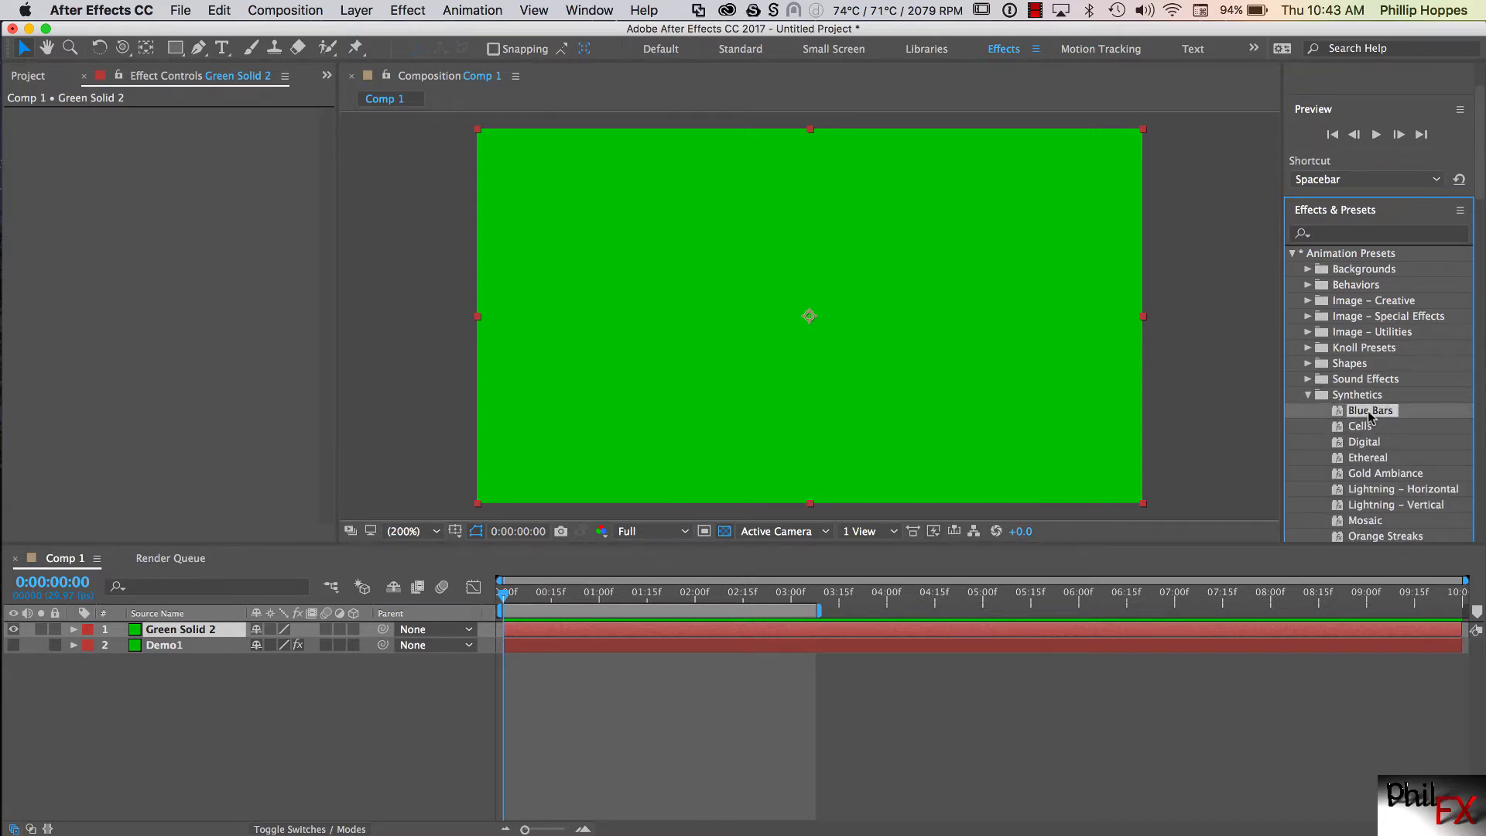
{"action": "double_click", "coordinate": [1369, 413]}
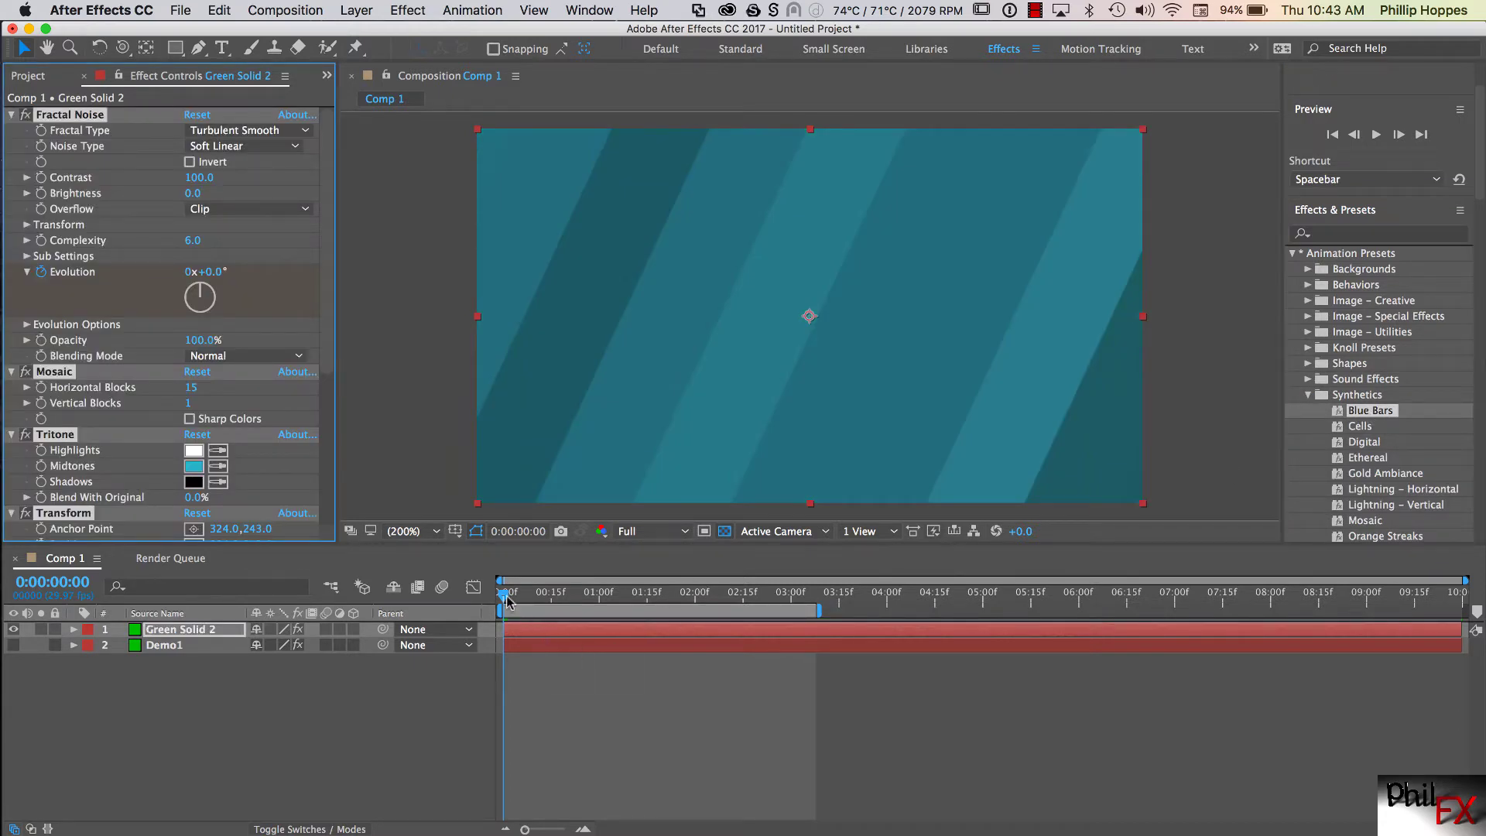
{"action": "left_click_drag", "start_coordinate": [506, 601], "coordinate": [547, 679]}
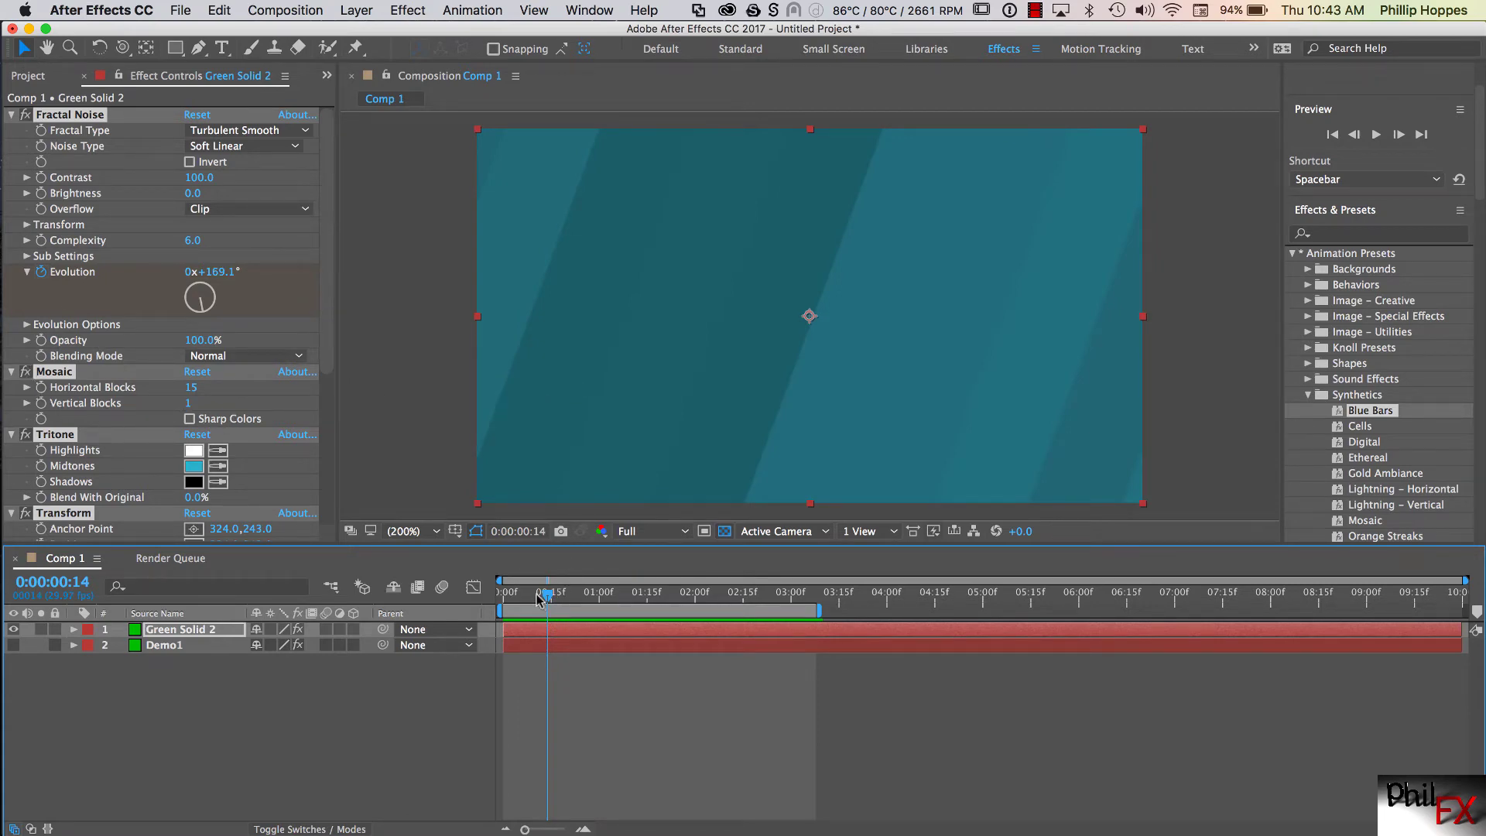
{"action": "left_click_drag", "start_coordinate": [548, 596], "coordinate": [514, 604]}
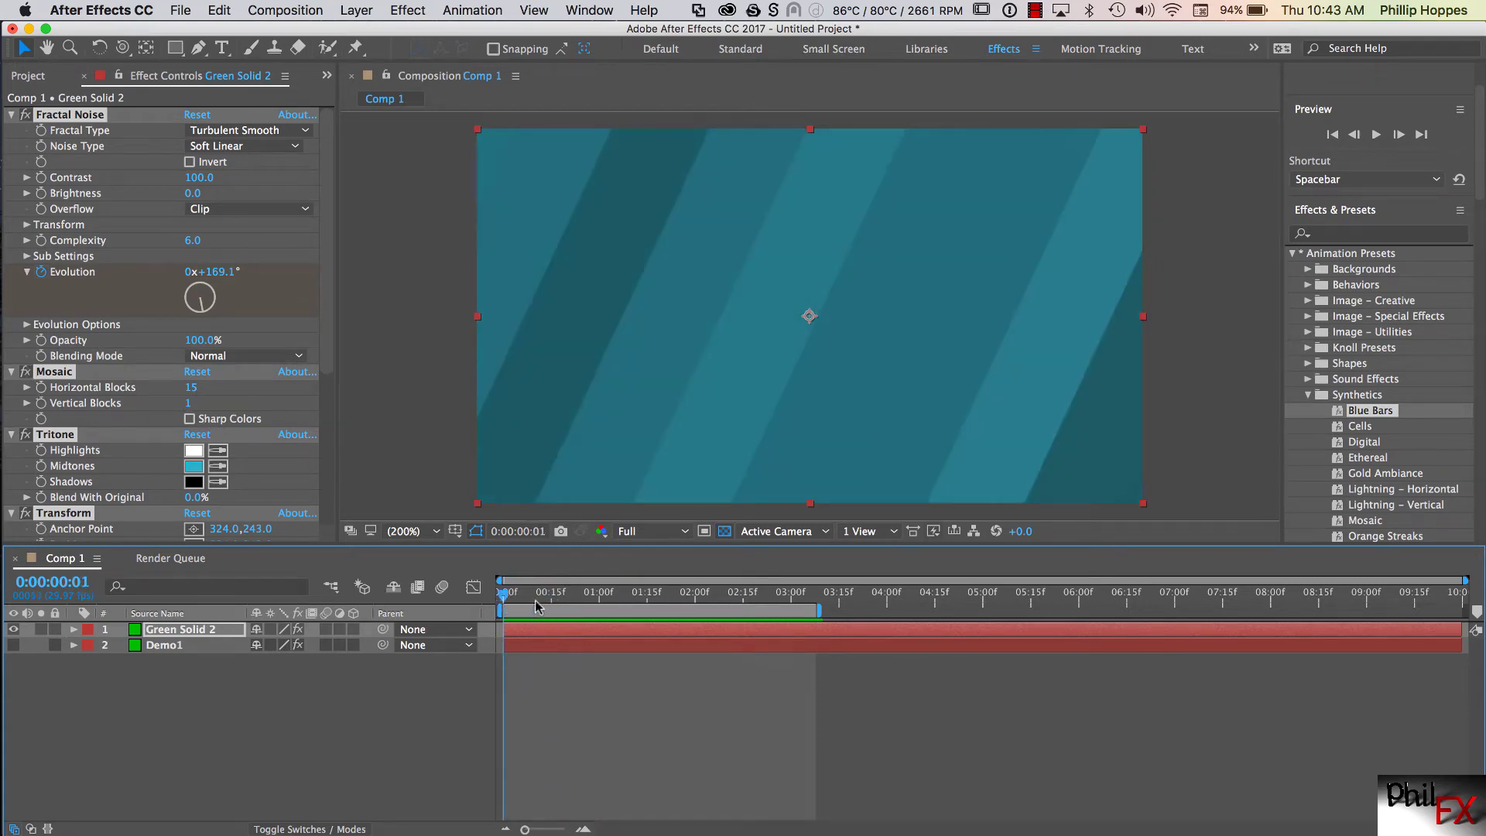
{"action": "left_click_drag", "start_coordinate": [562, 606], "coordinate": [505, 630]}
{"action": "key", "text": "space"}
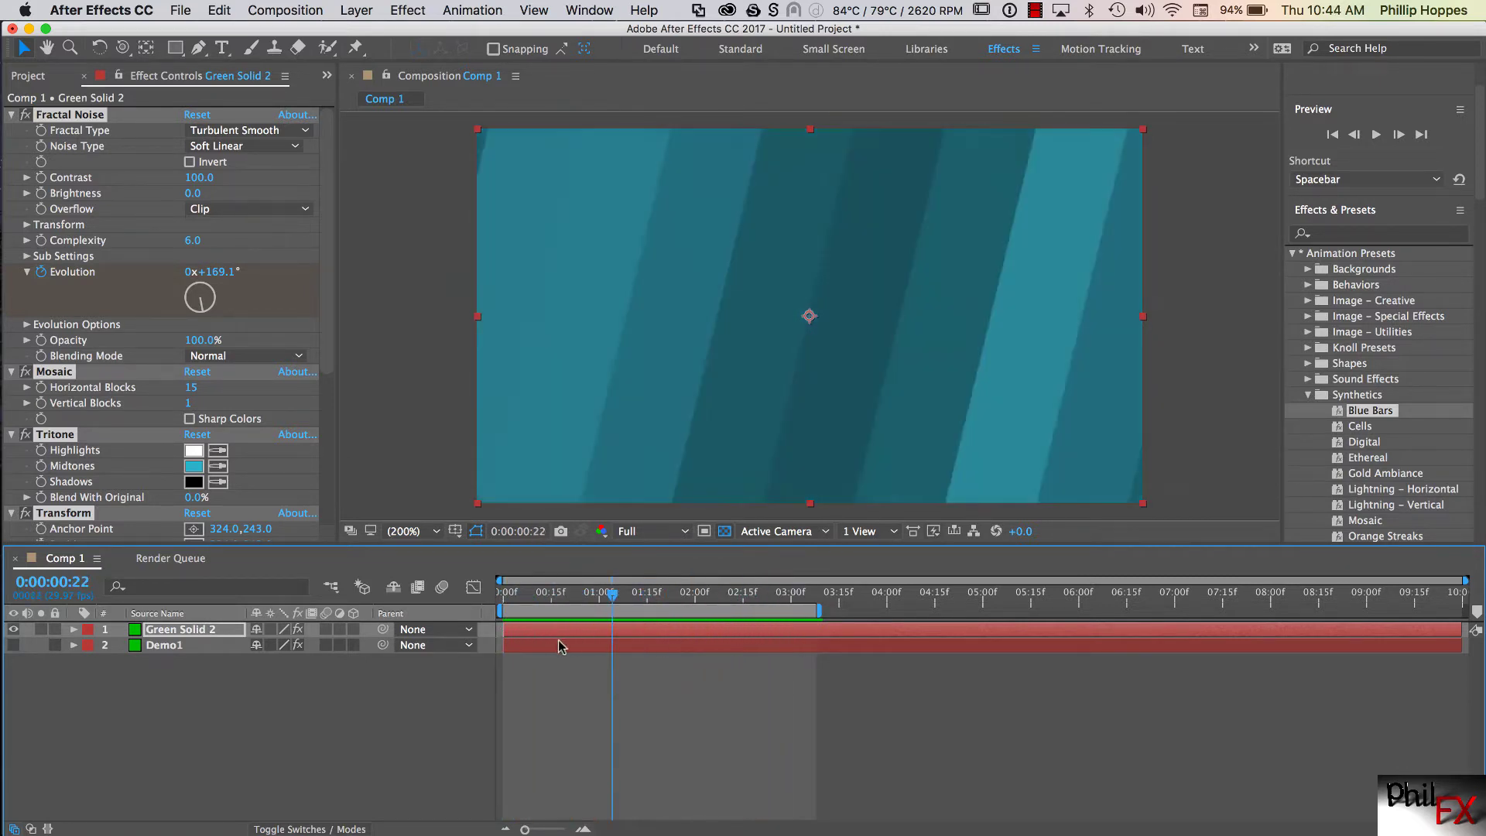
{"action": "key", "text": "space"}
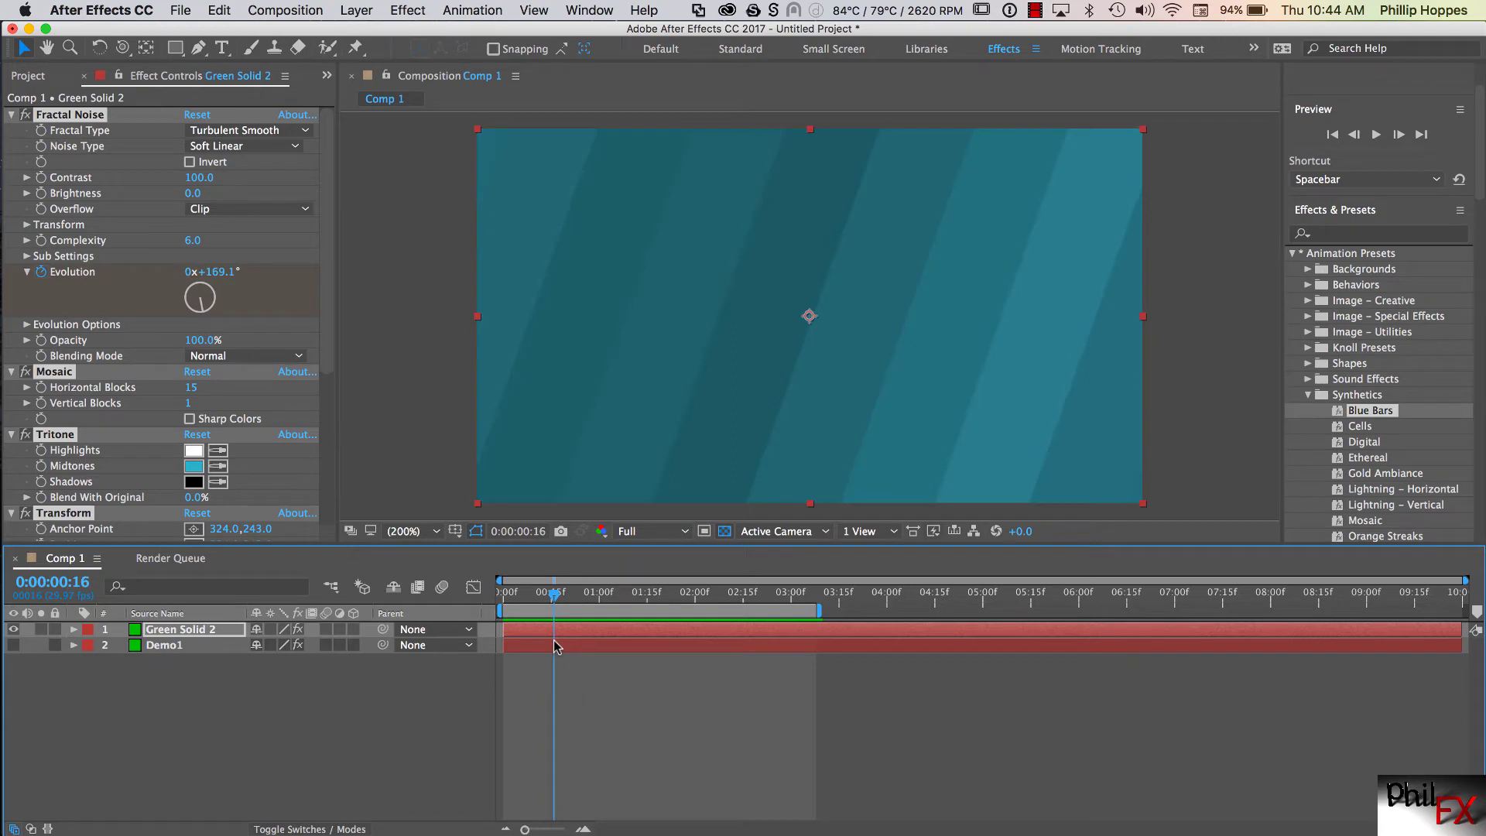
{"action": "key", "text": "Home"}
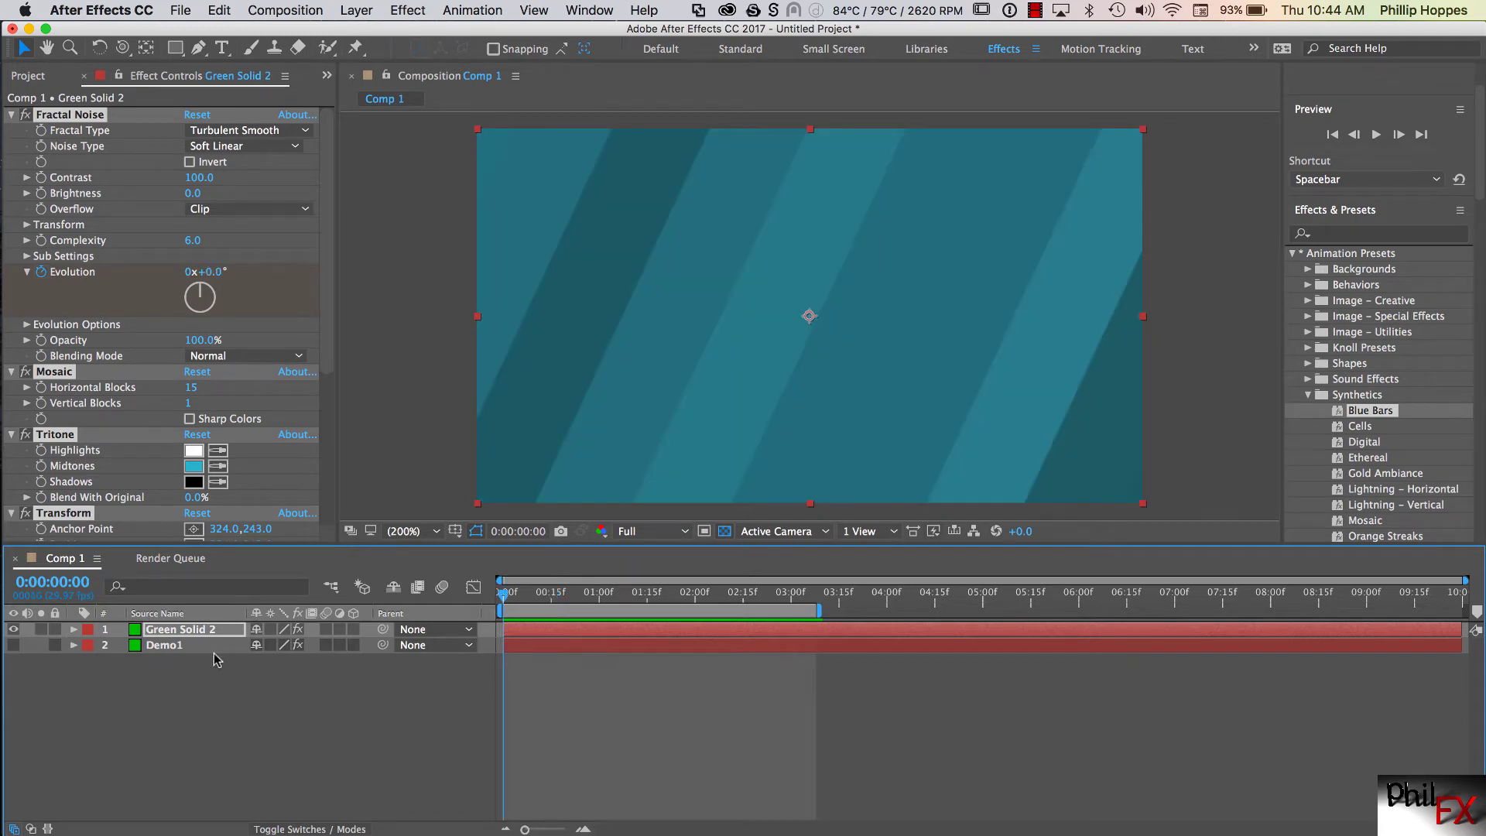
Collapse the effects, hide Green Solid 2, and delete both Green Solid 2 and Demo1 from the timeline
{"action": "left_click", "coordinate": [12, 115], "text": "super"}
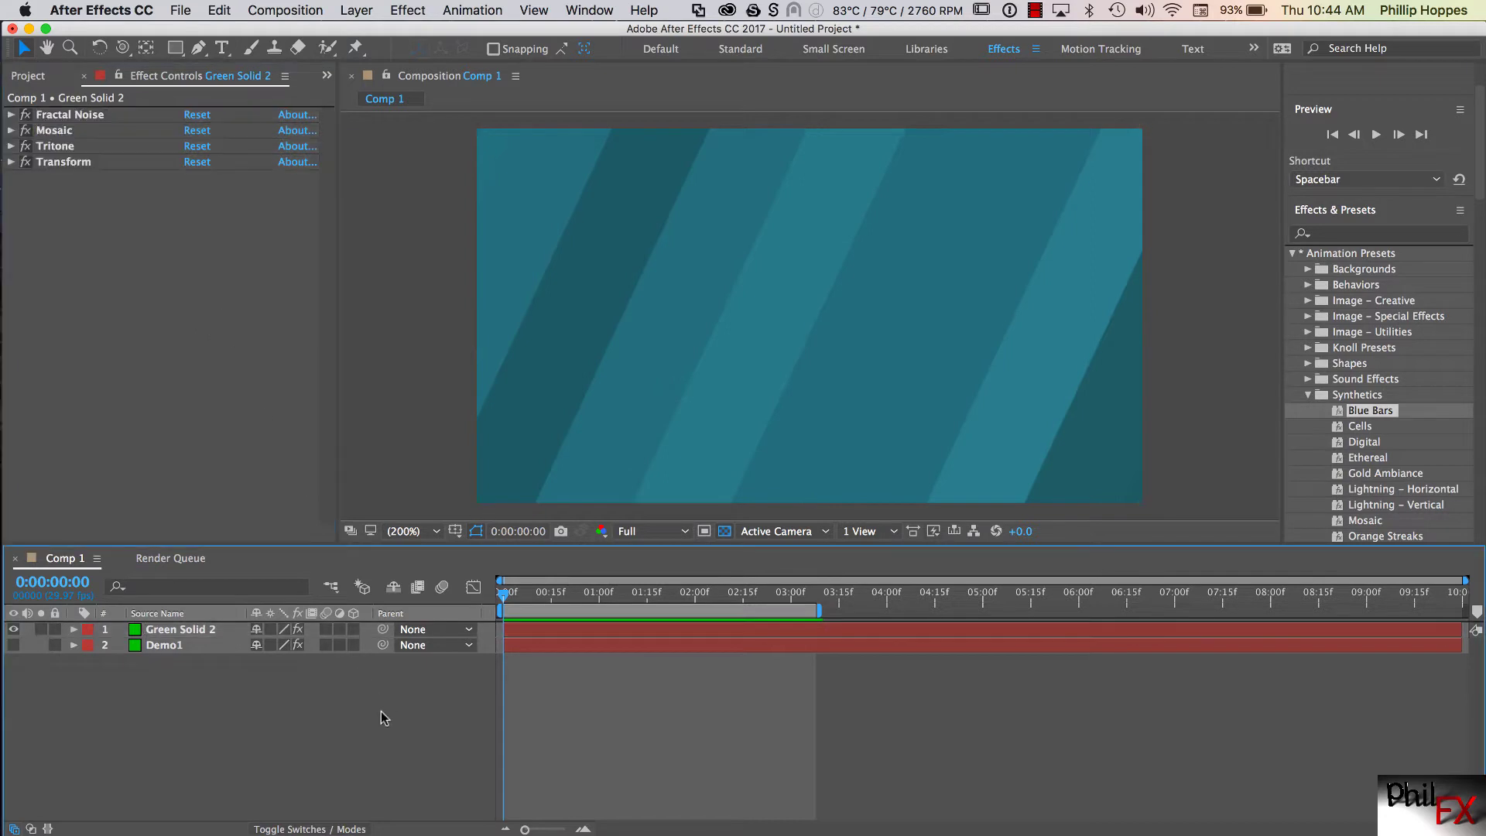
{"action": "left_click", "coordinate": [13, 629]}
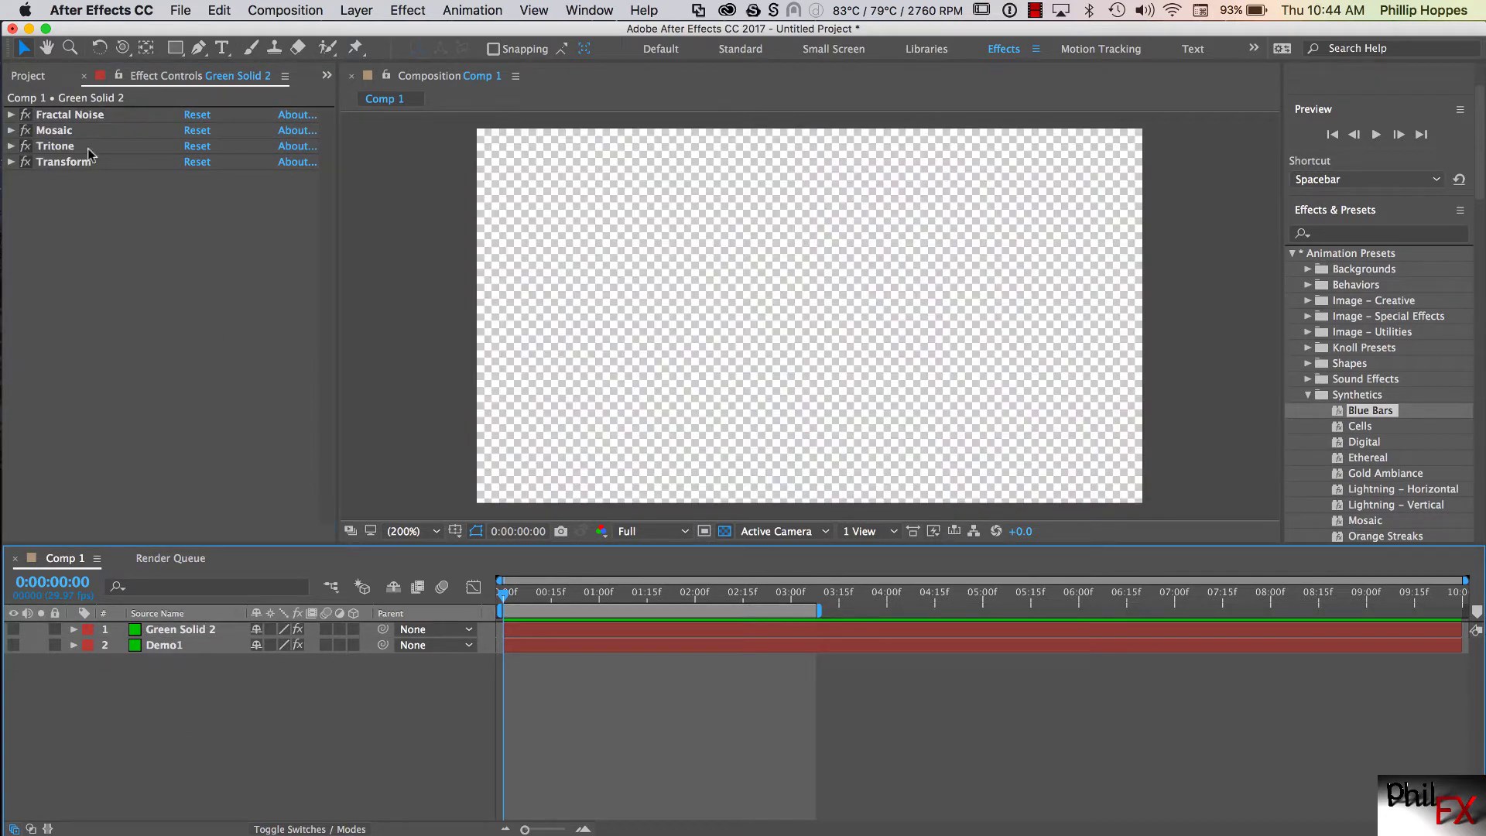
{"action": "left_click", "coordinate": [24, 77]}
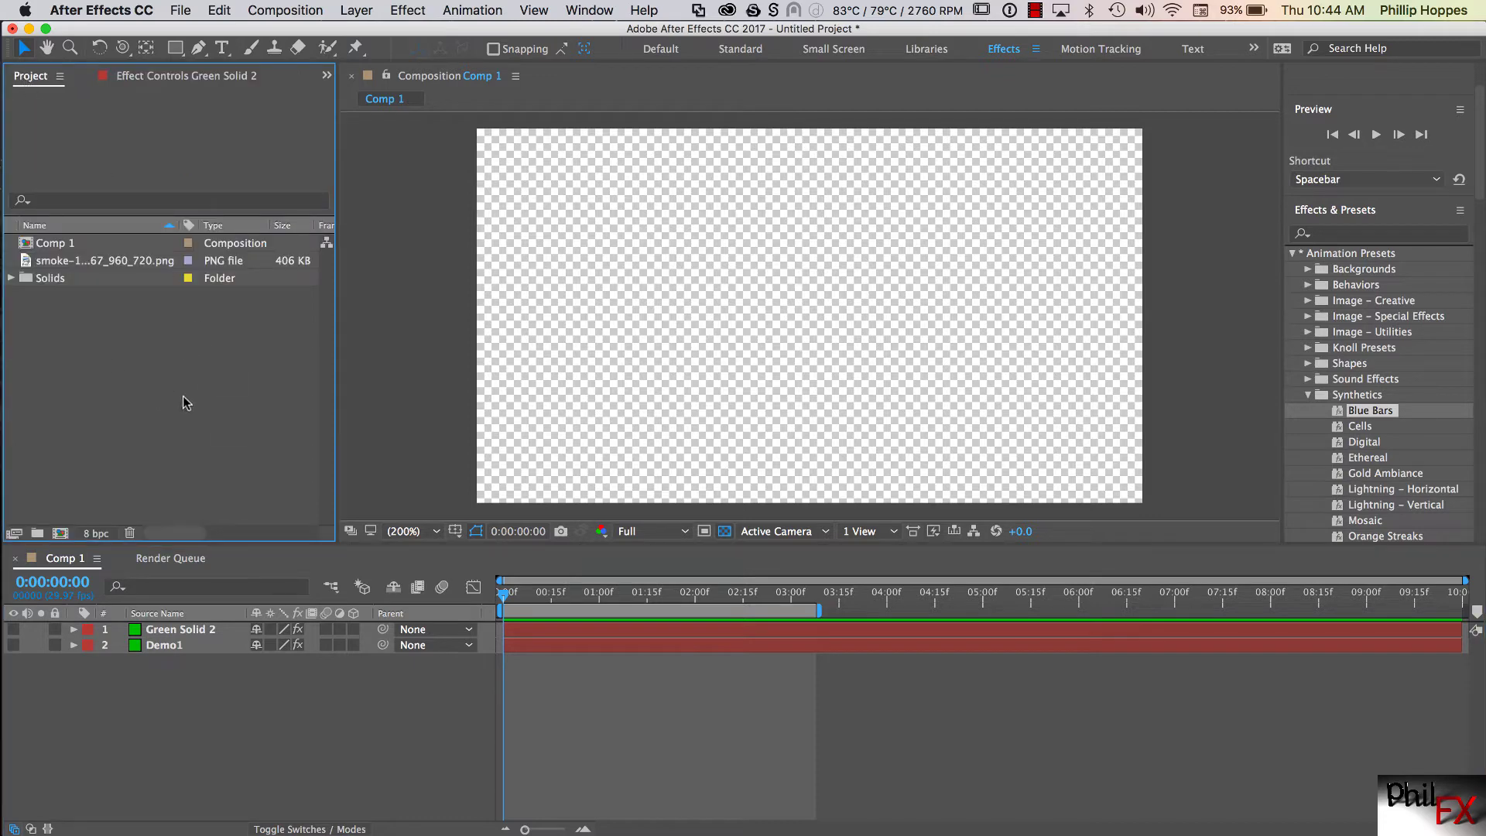
{"action": "left_click", "coordinate": [231, 631]}
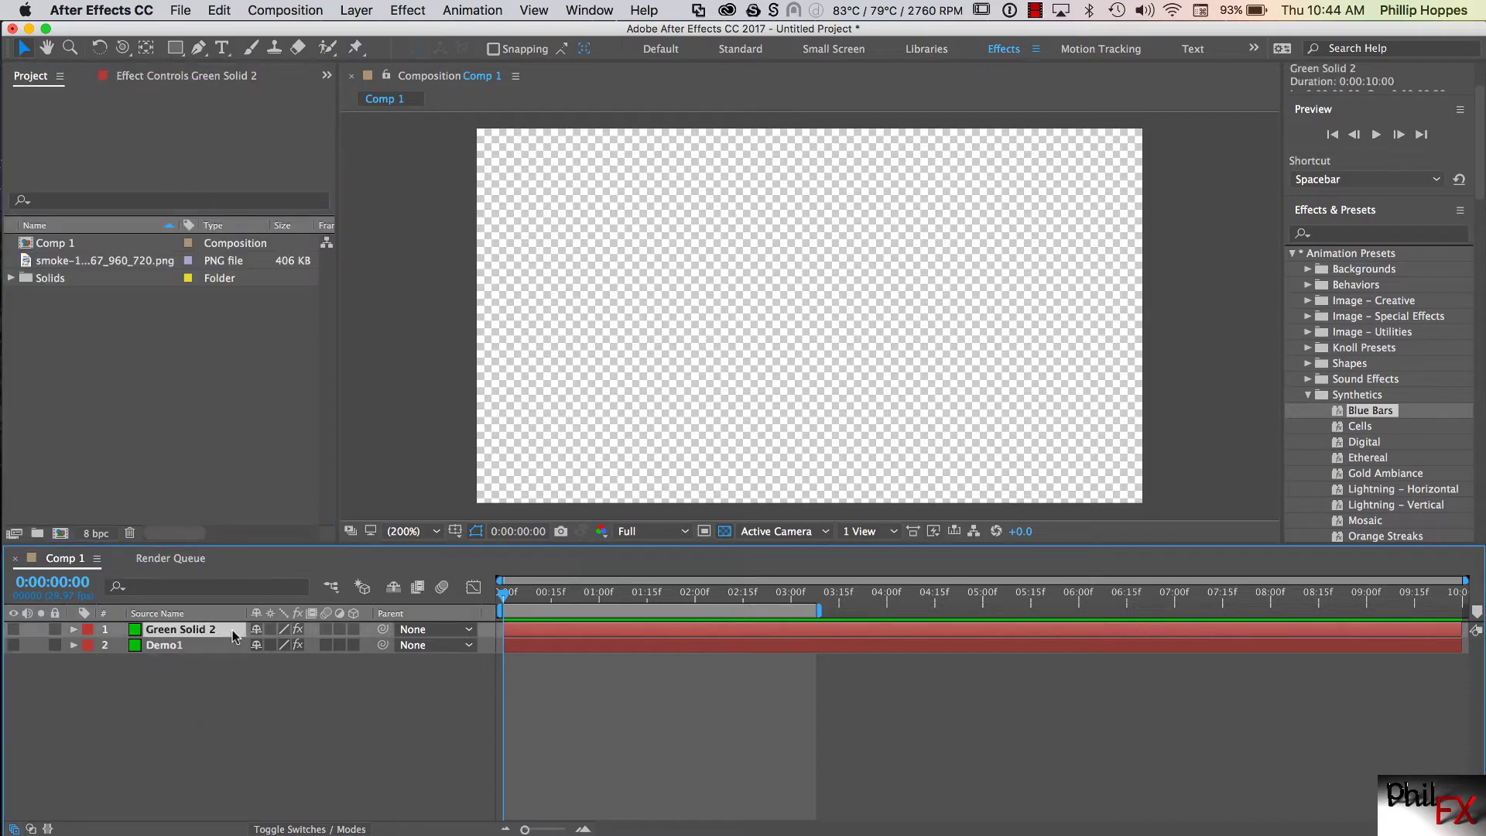
{"action": "key", "text": "Delete"}
{"action": "left_click", "coordinate": [215, 628]}
{"action": "key", "text": "Delete"}
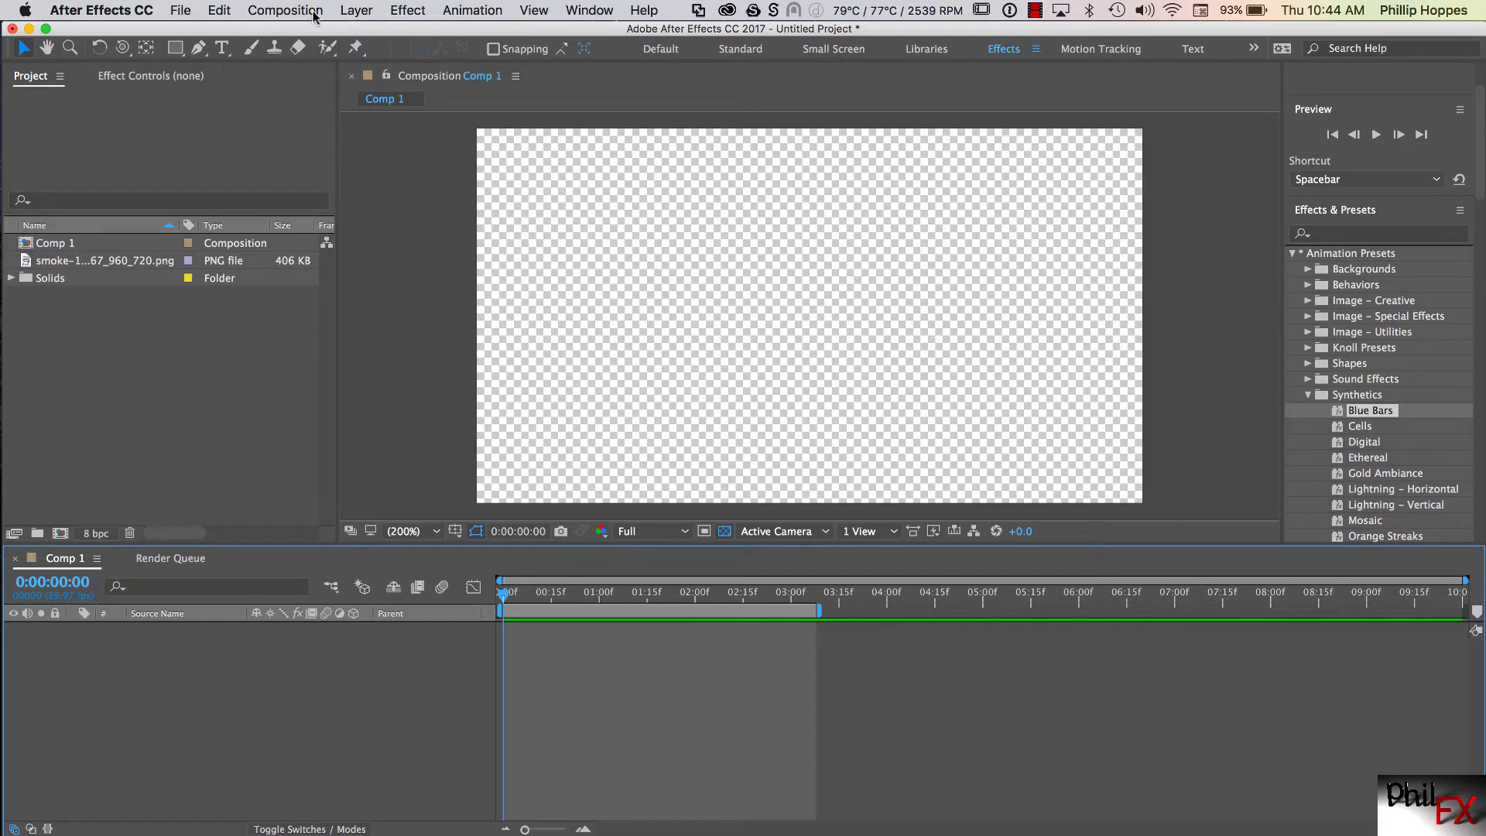
Add a text layer reading 'The quick brown fox jumps over the lazy dog'
{"action": "left_click", "coordinate": [222, 48]}
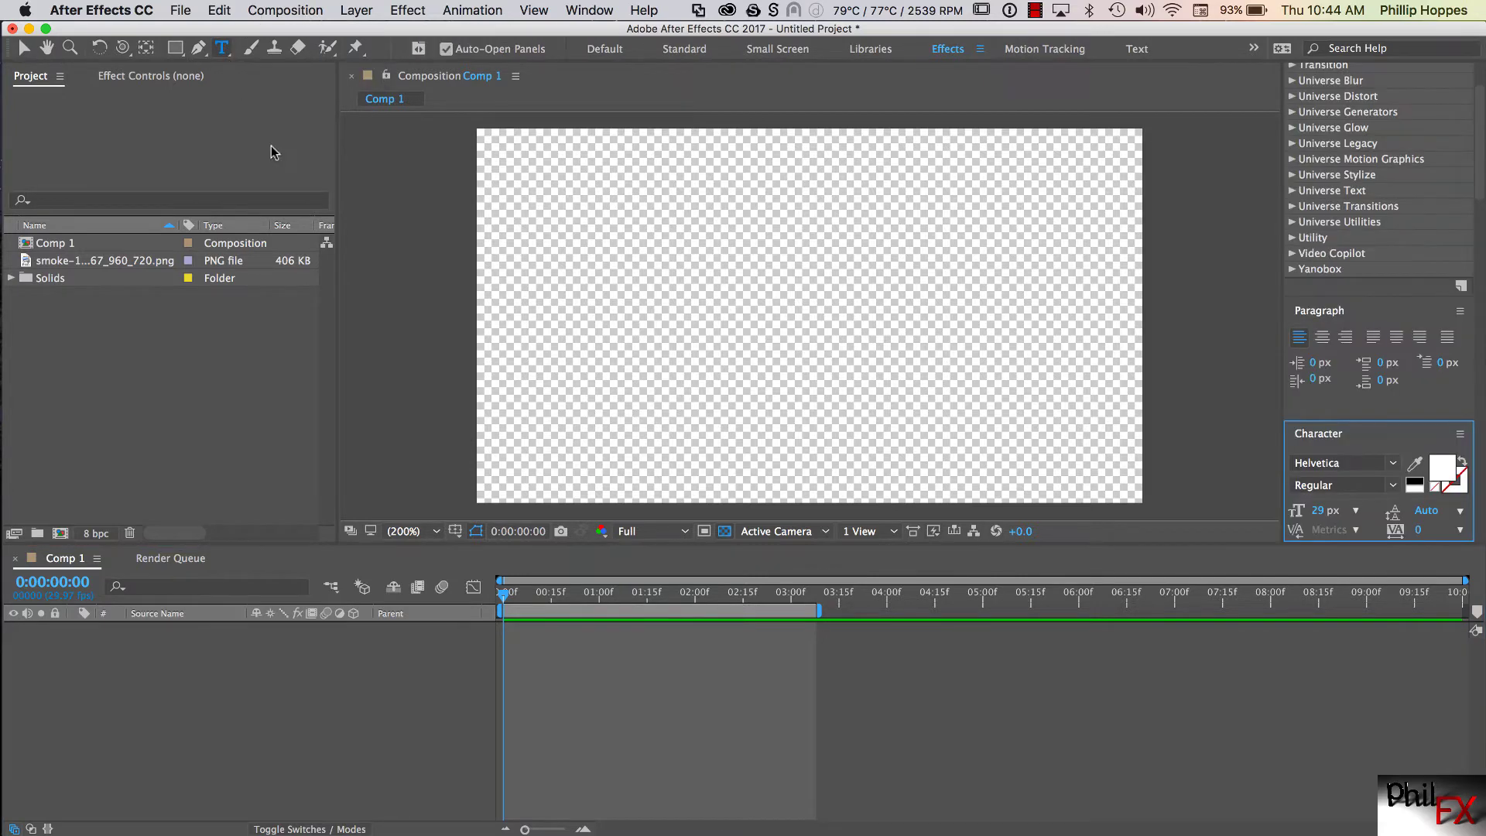
{"action": "left_click", "coordinate": [534, 248]}
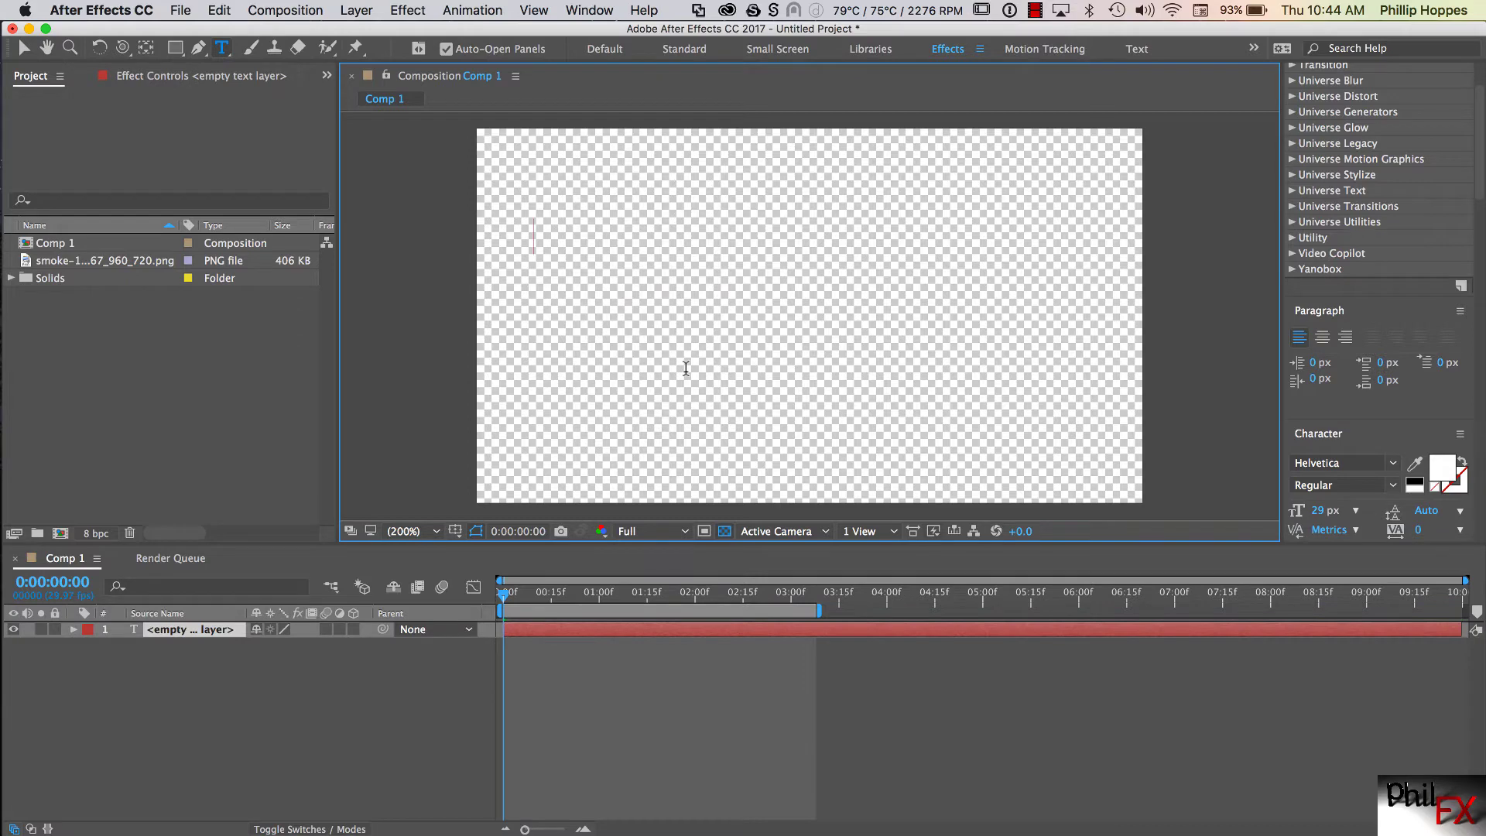
{"action": "type", "text": "The"}
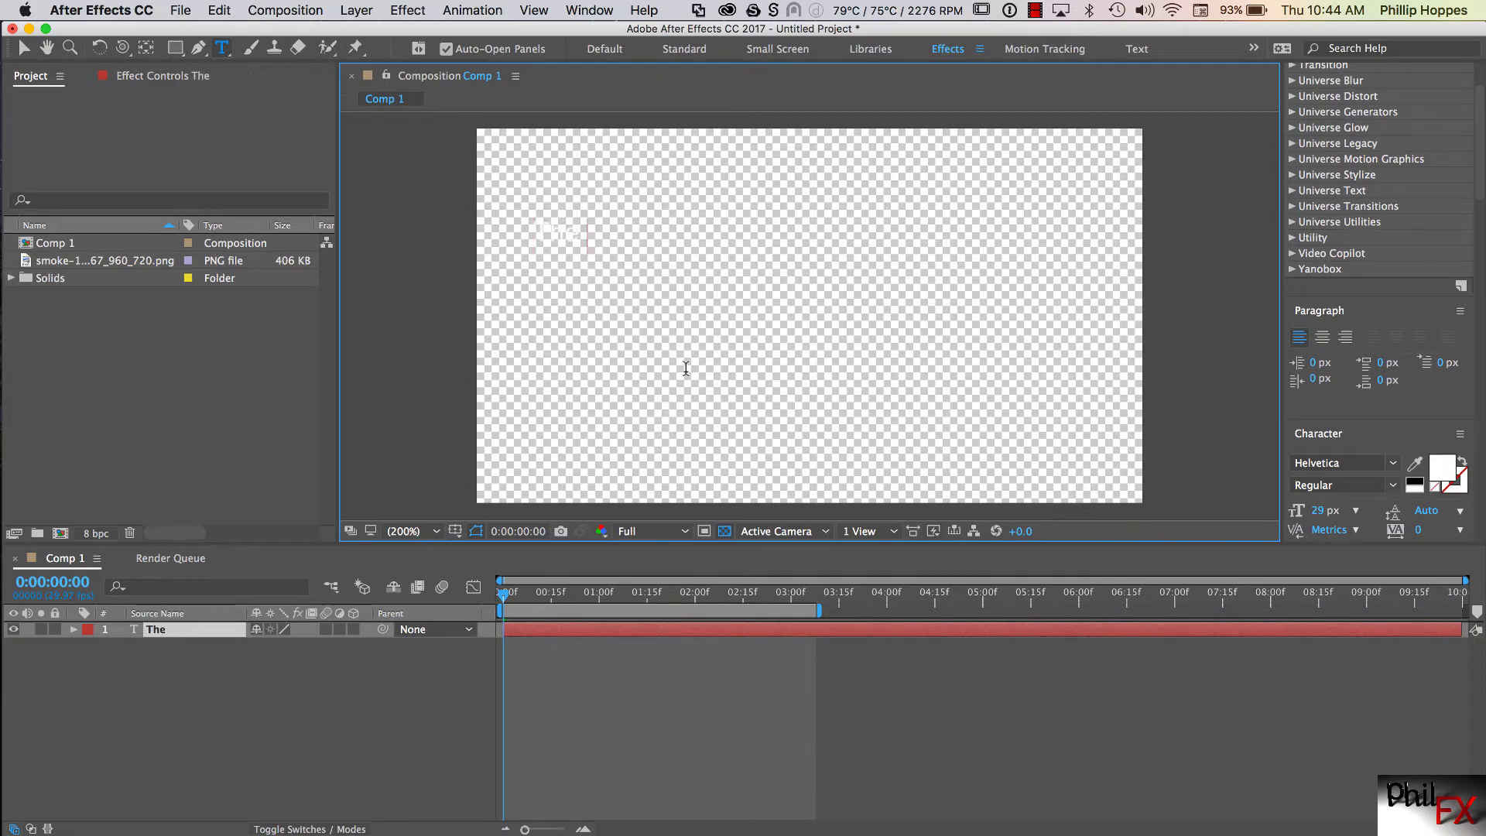
{"action": "type", "text": " quick brown fo"}
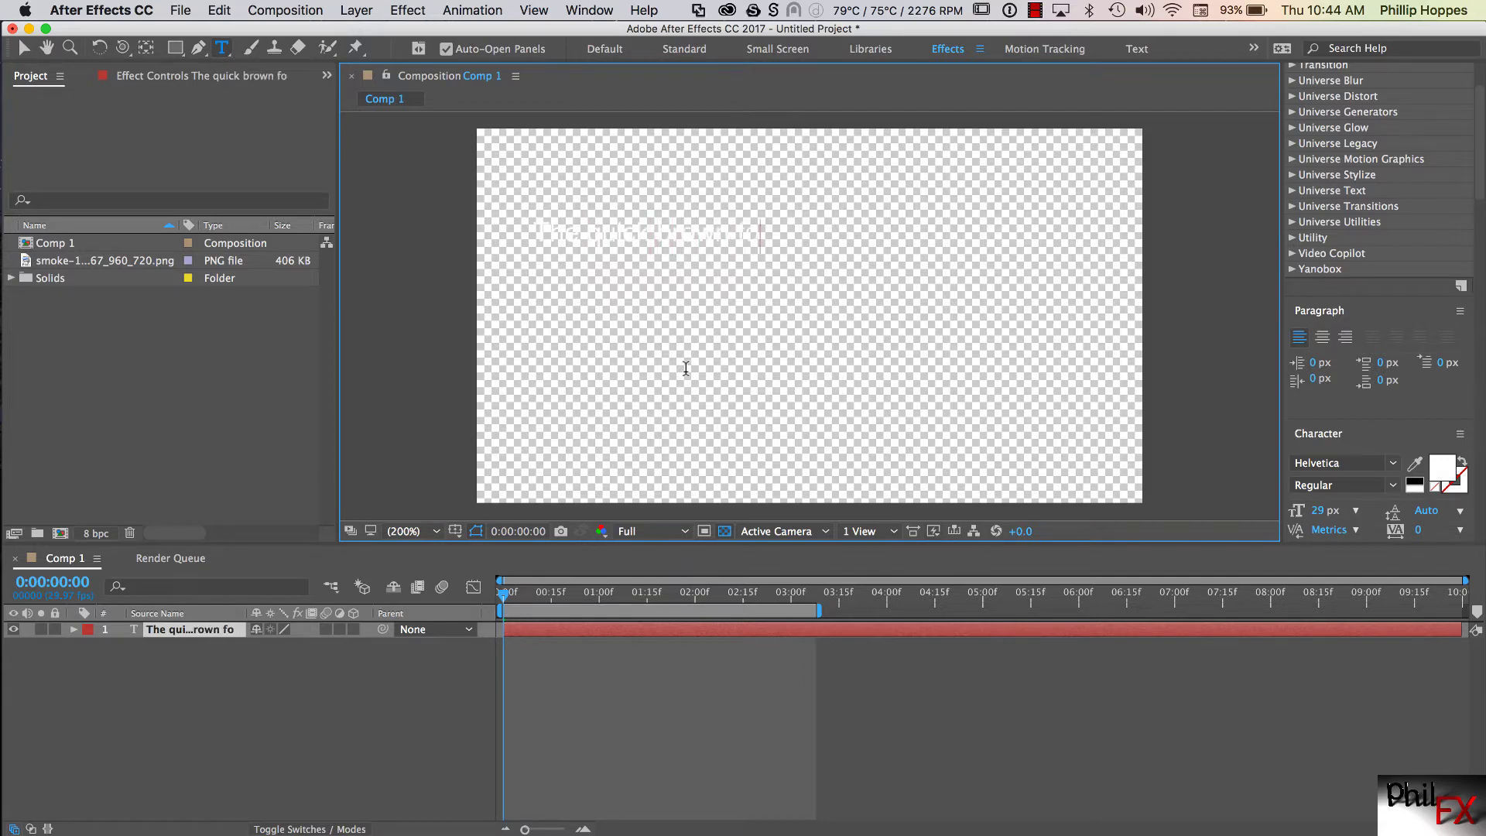
{"action": "type", "text": "x jumps over the lazy dog"}
{"action": "left_click", "coordinate": [222, 737]}
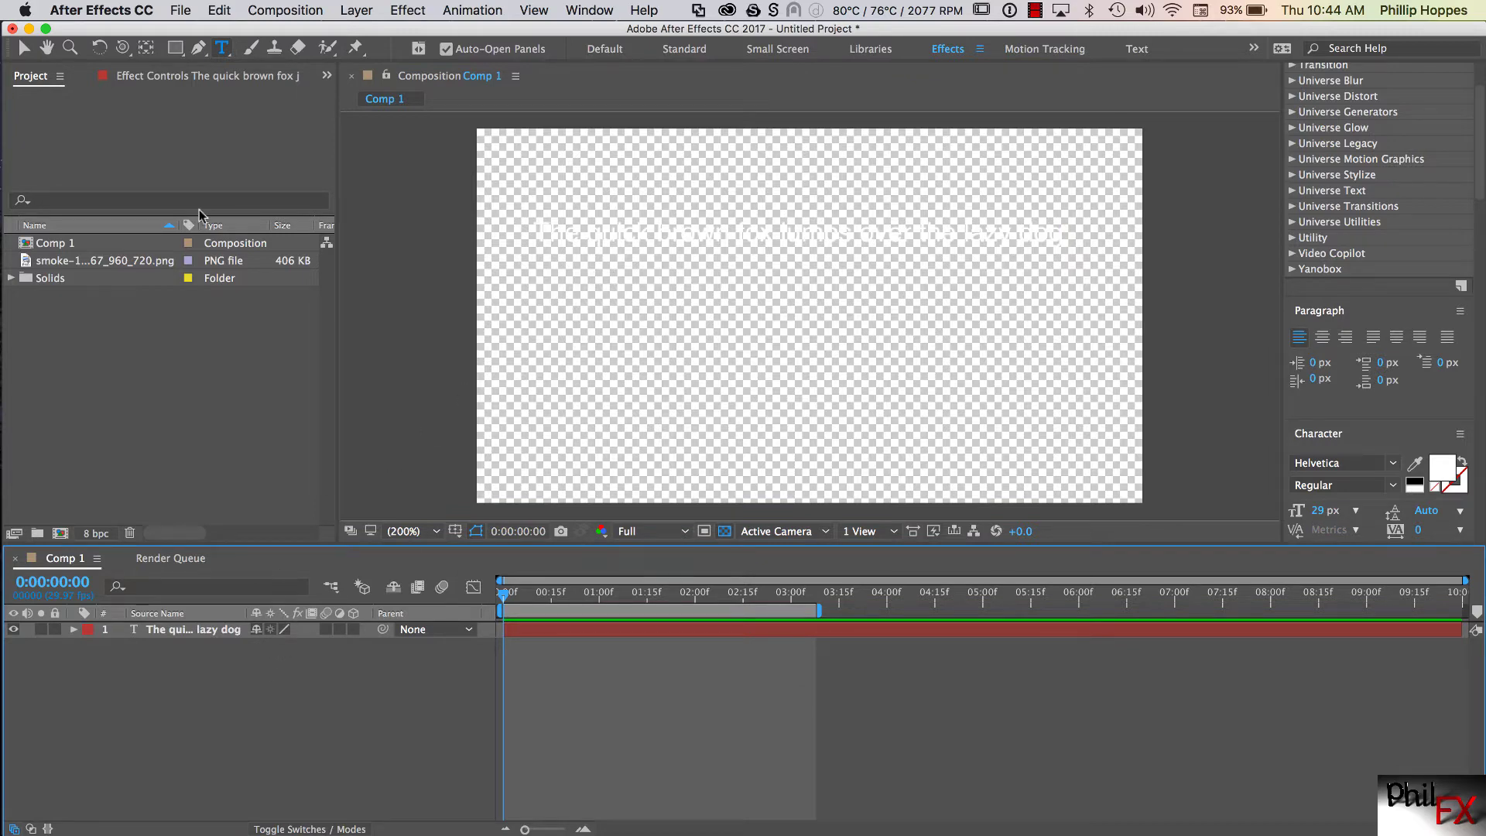
{"action": "left_click", "coordinate": [370, 12]}
Add a pure black solid, Black Solid 3, and move it beneath the text layer
{"action": "mouse_move", "coordinate": [363, 34]}
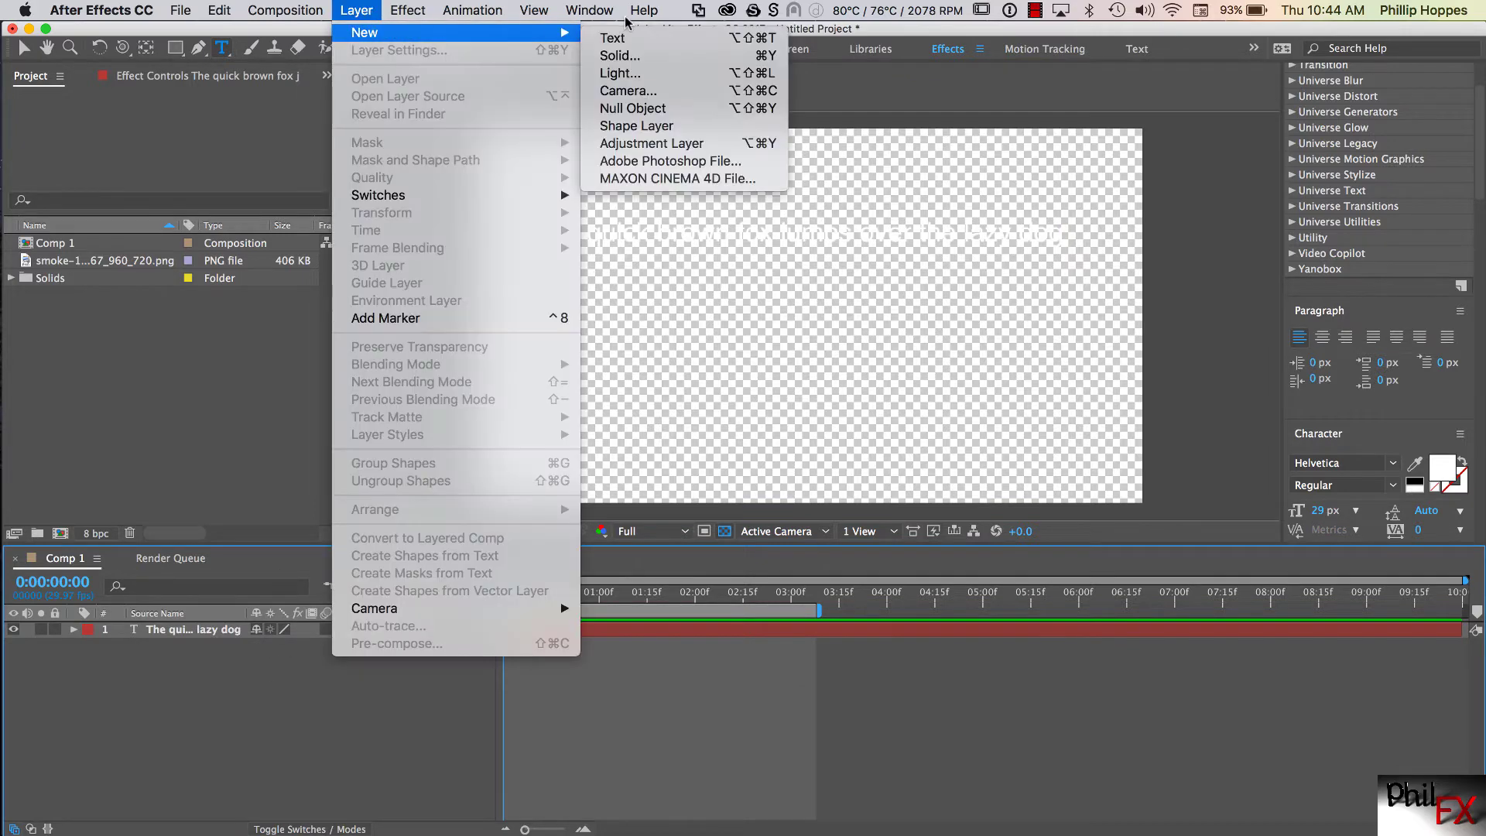
{"action": "left_click", "coordinate": [620, 55]}
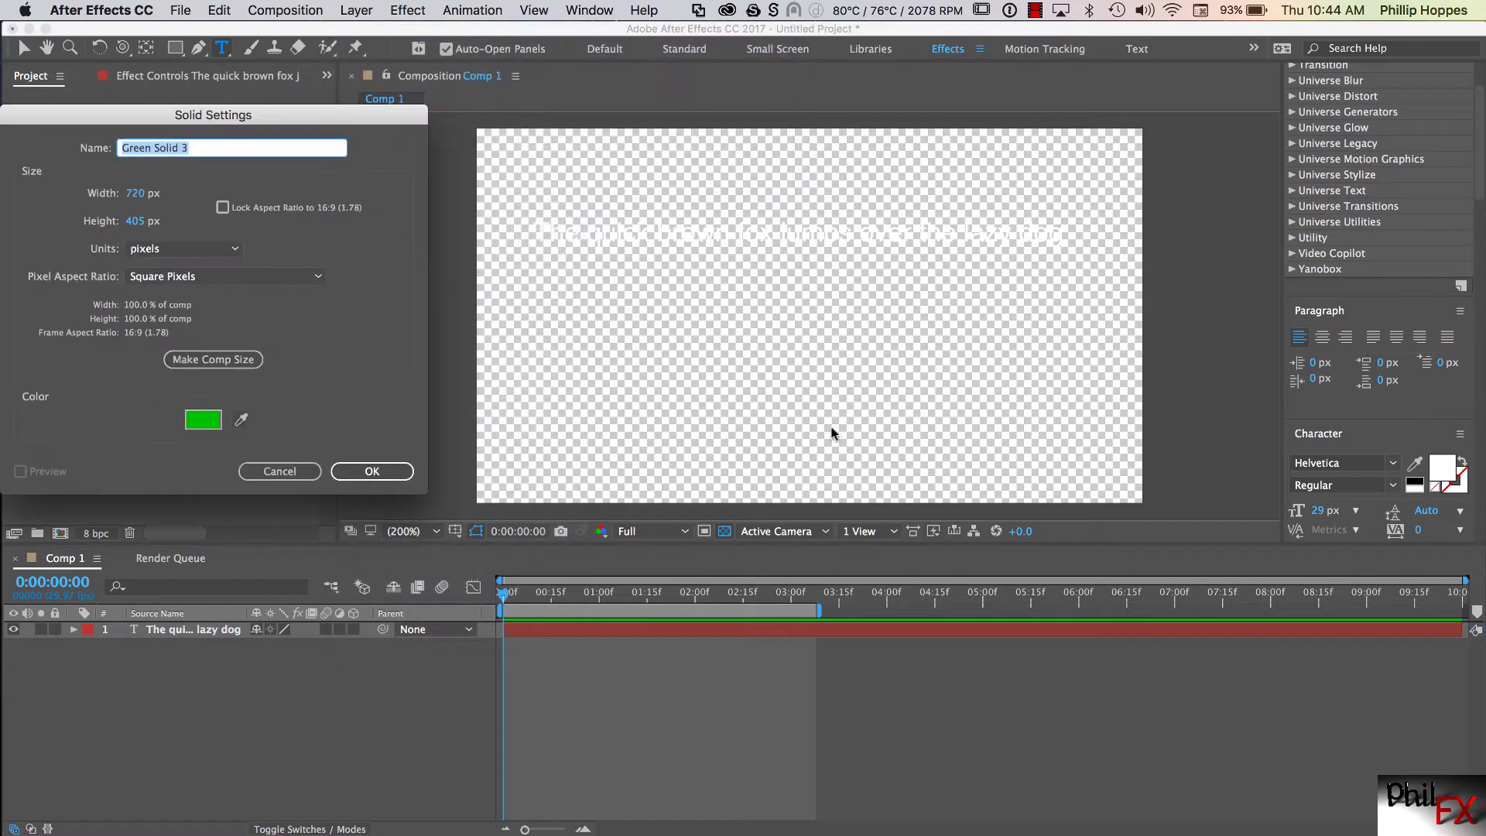
{"action": "left_click", "coordinate": [202, 420]}
{"action": "left_click_drag", "start_coordinate": [284, 199], "coordinate": [277, 424]}
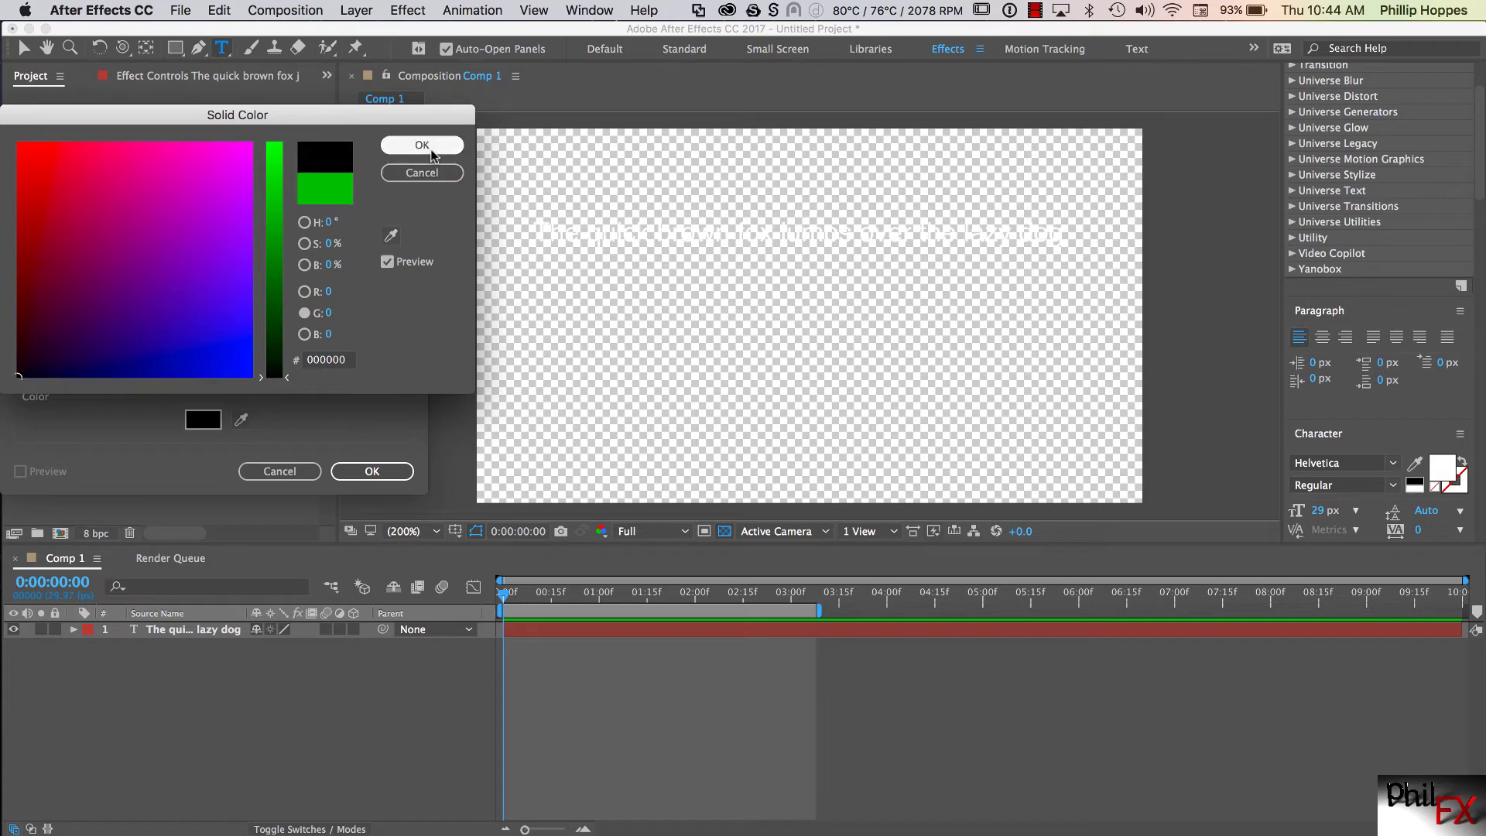
{"action": "left_click", "coordinate": [422, 145]}
{"action": "left_click", "coordinate": [370, 471]}
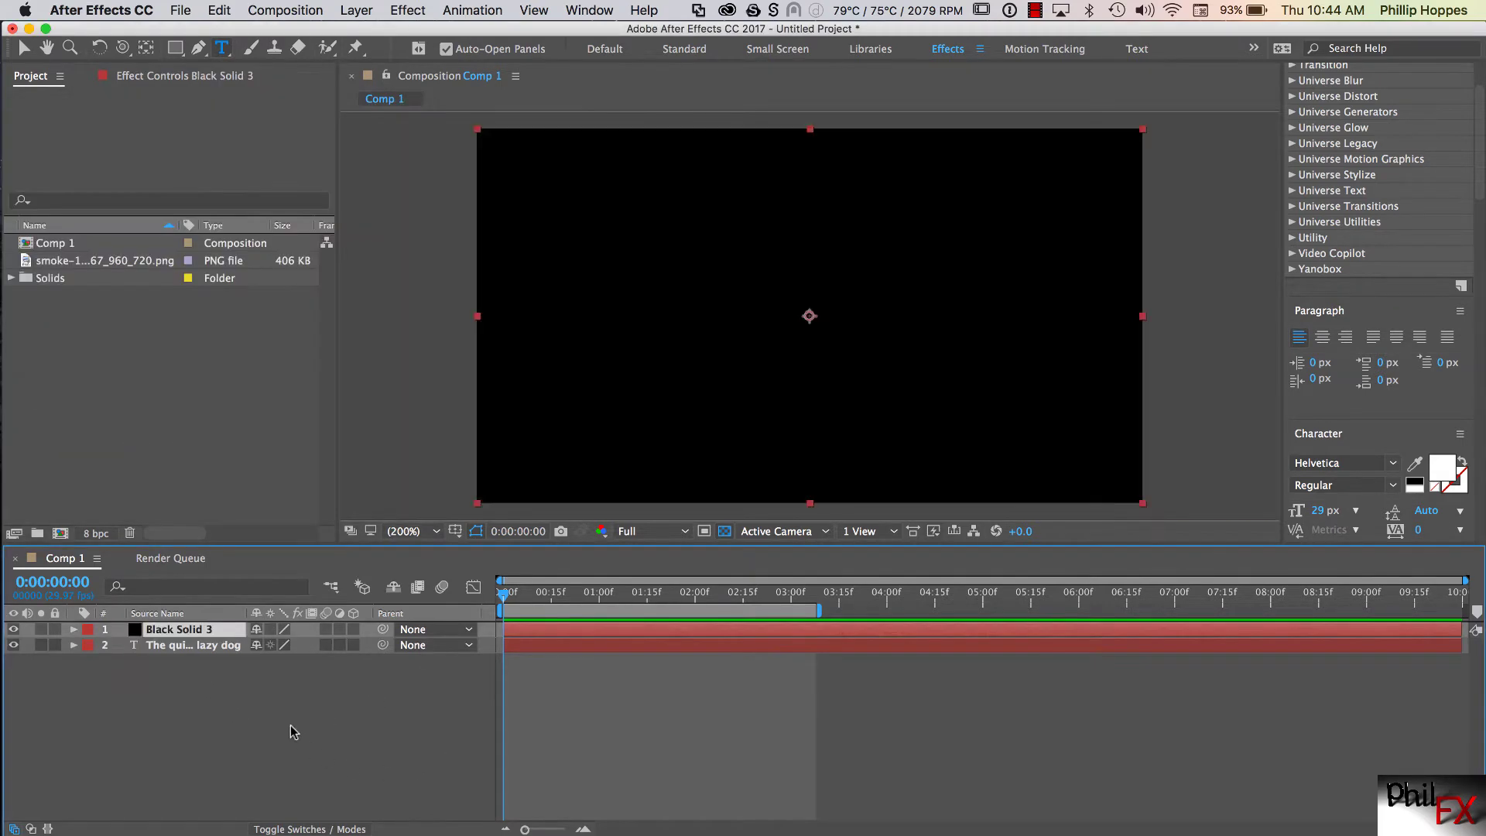
{"action": "left_click_drag", "start_coordinate": [192, 630], "coordinate": [193, 673]}
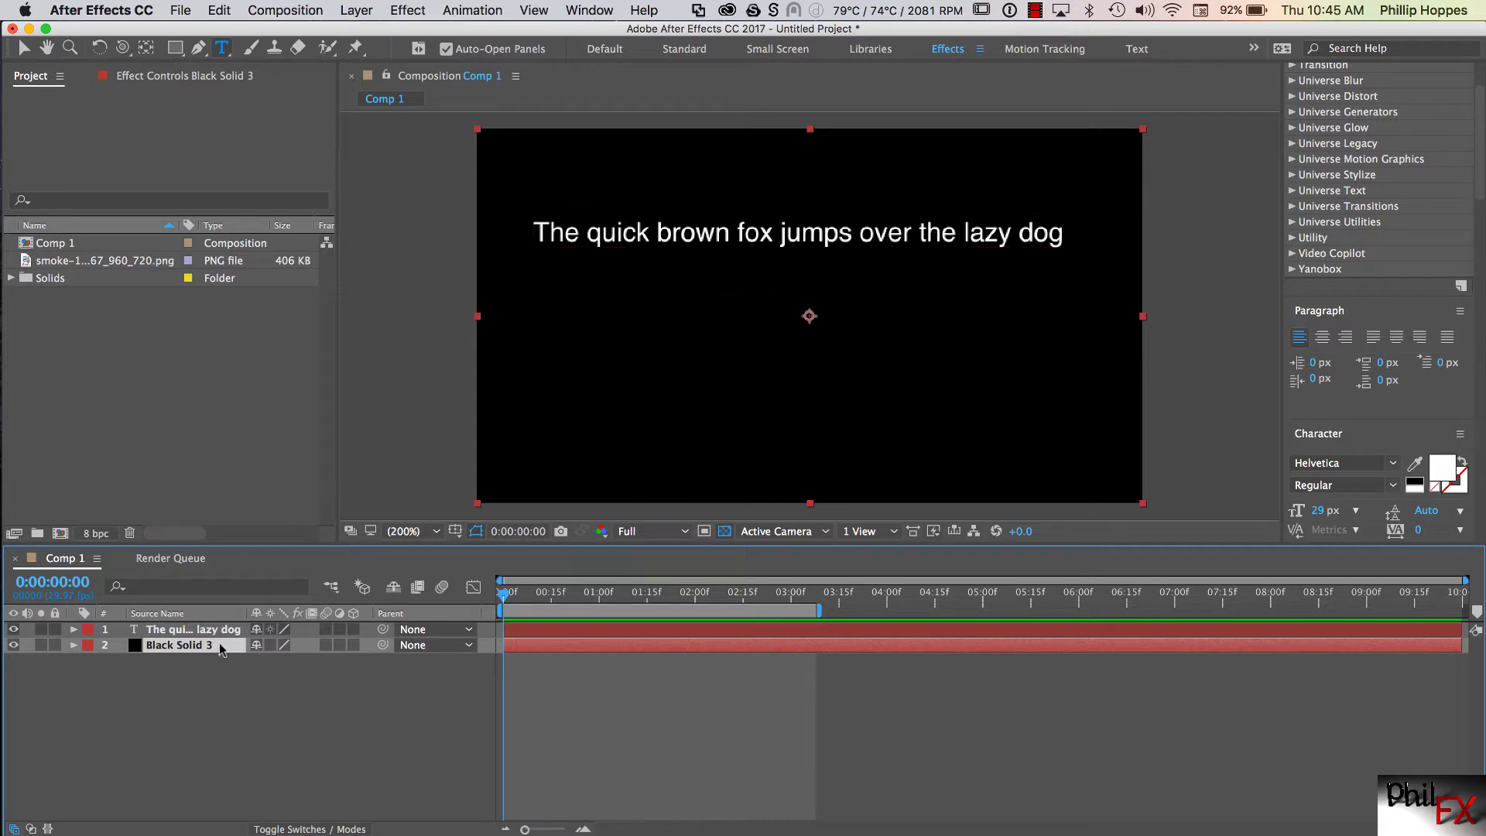
With the Selection tool, select the text layer and drag the sentence down toward the comp's middle
{"action": "left_click", "coordinate": [24, 49]}
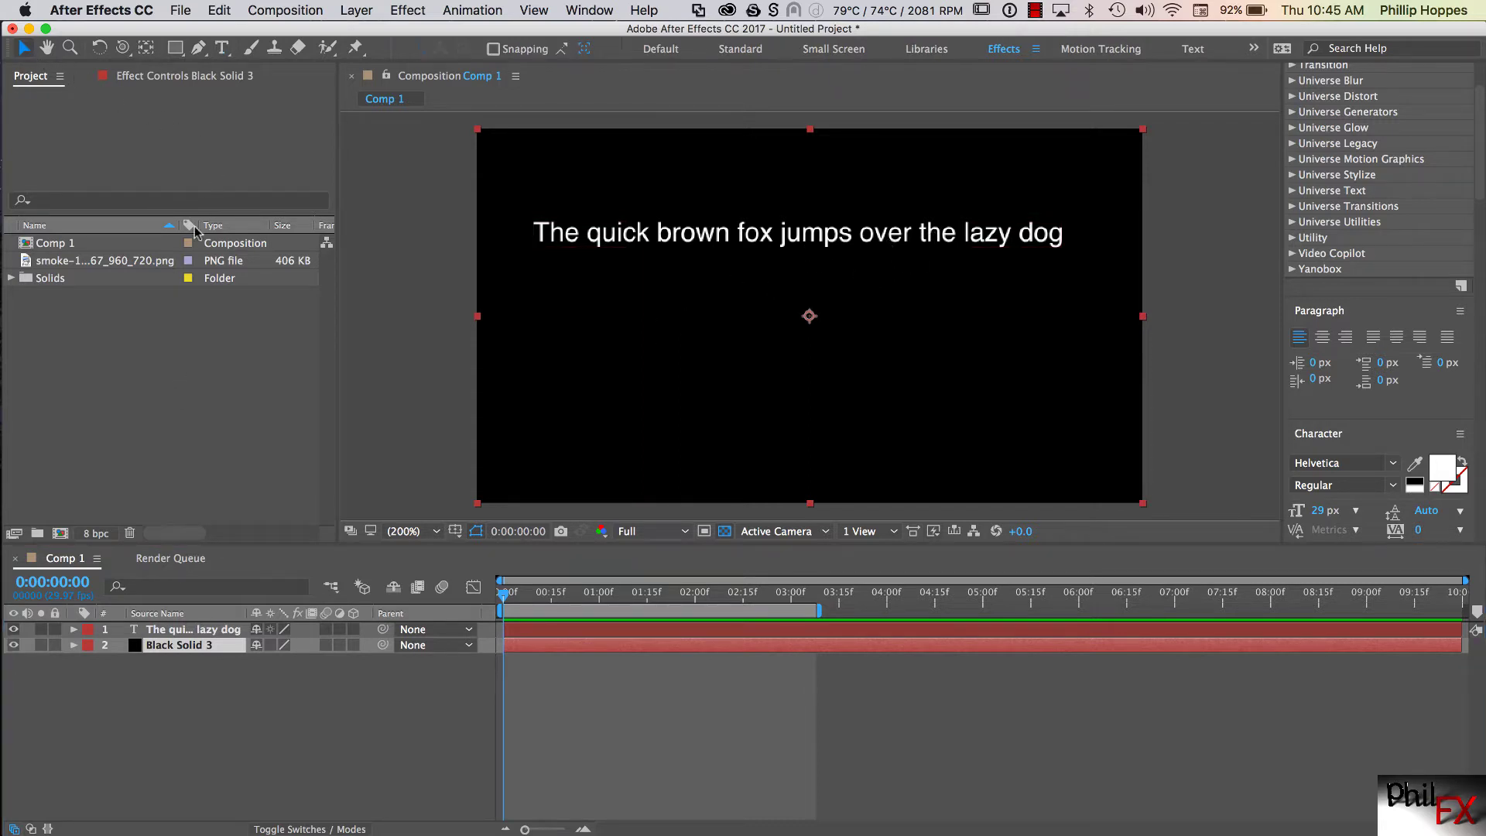
{"action": "left_click", "coordinate": [558, 252]}
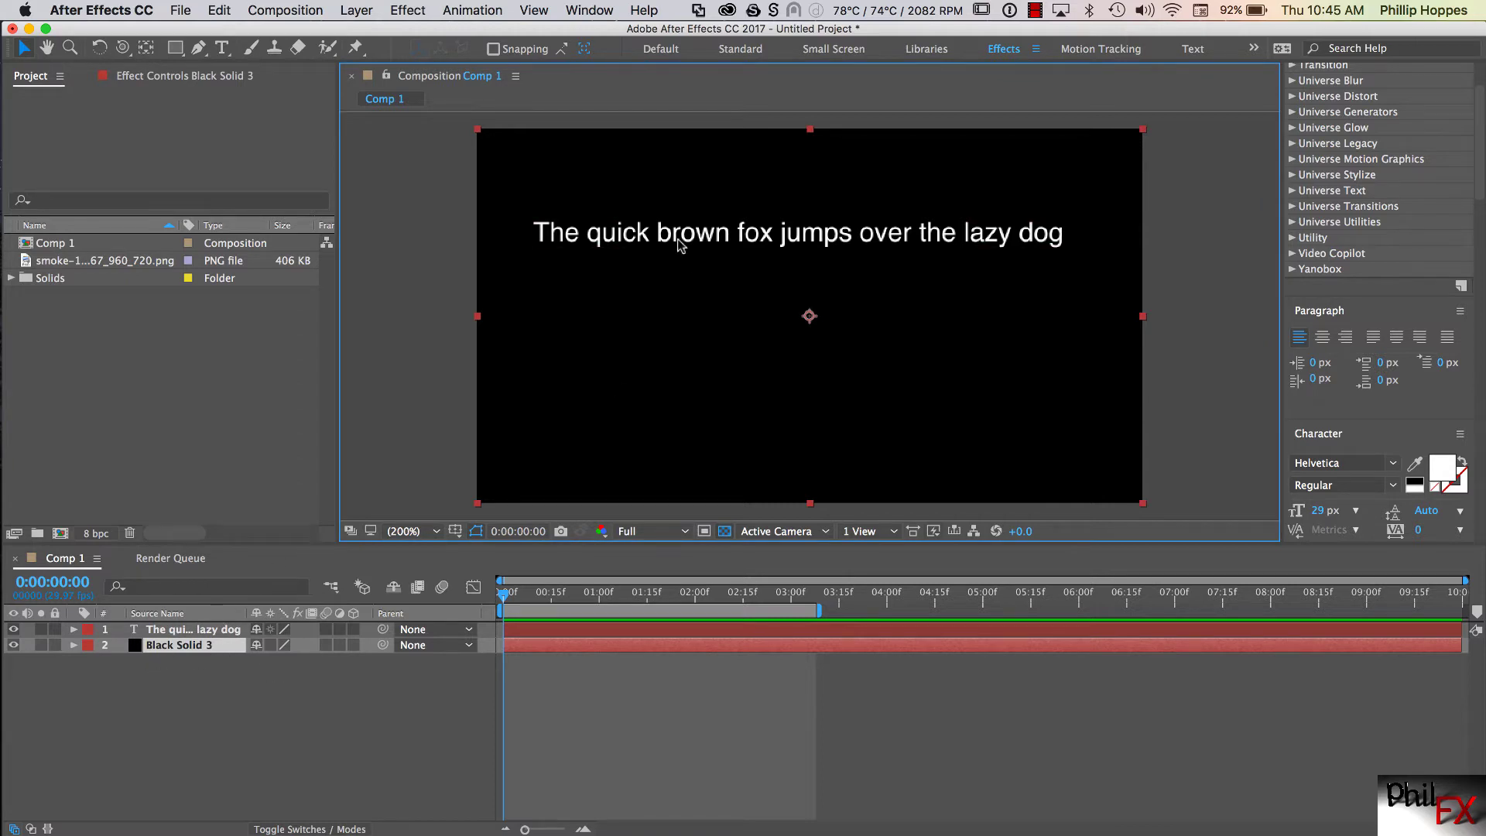
{"action": "left_click_drag", "start_coordinate": [636, 242], "coordinate": [644, 247]}
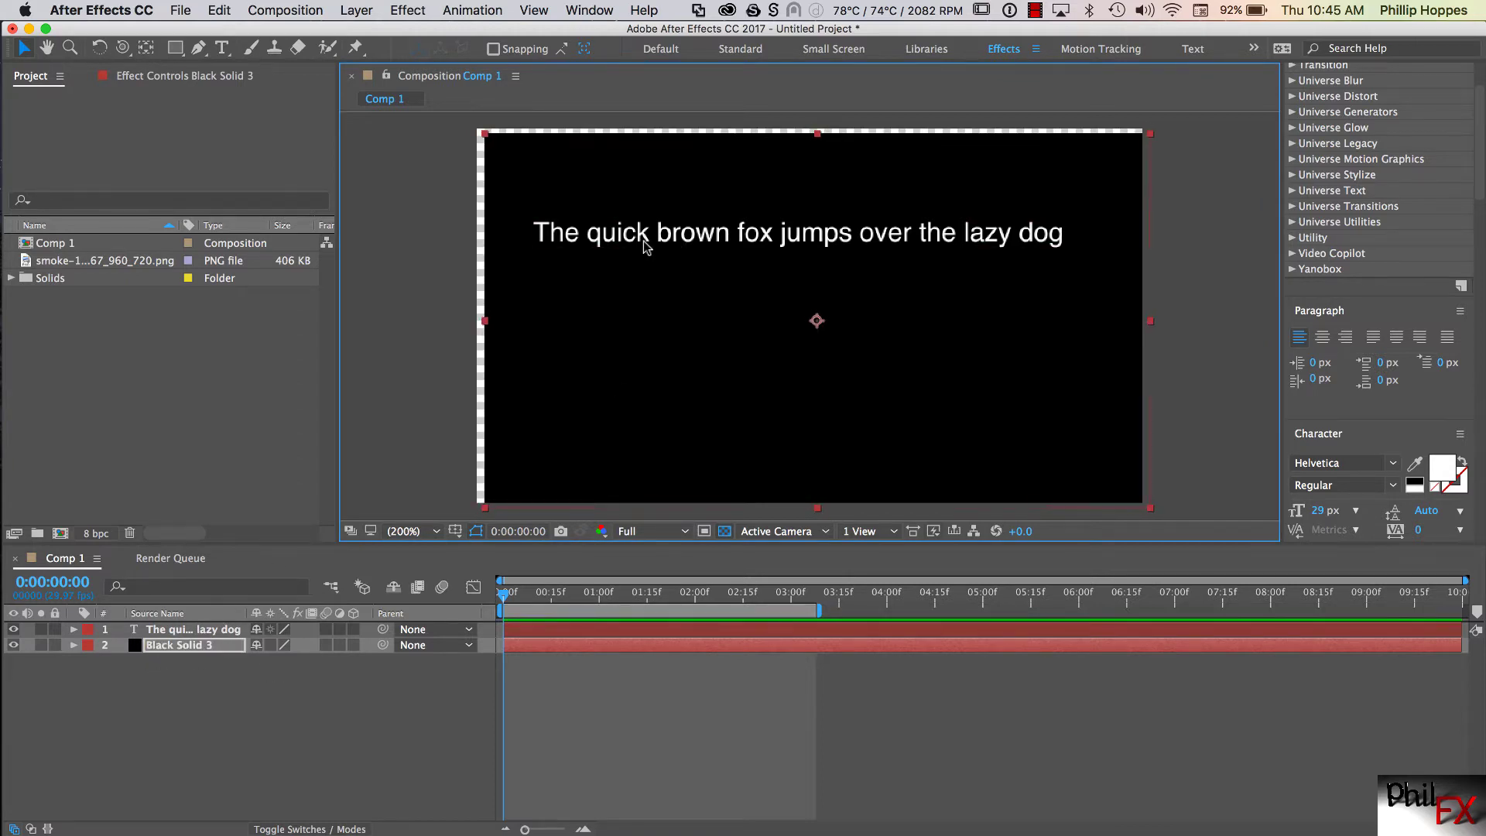
{"action": "left_click", "coordinate": [243, 668]}
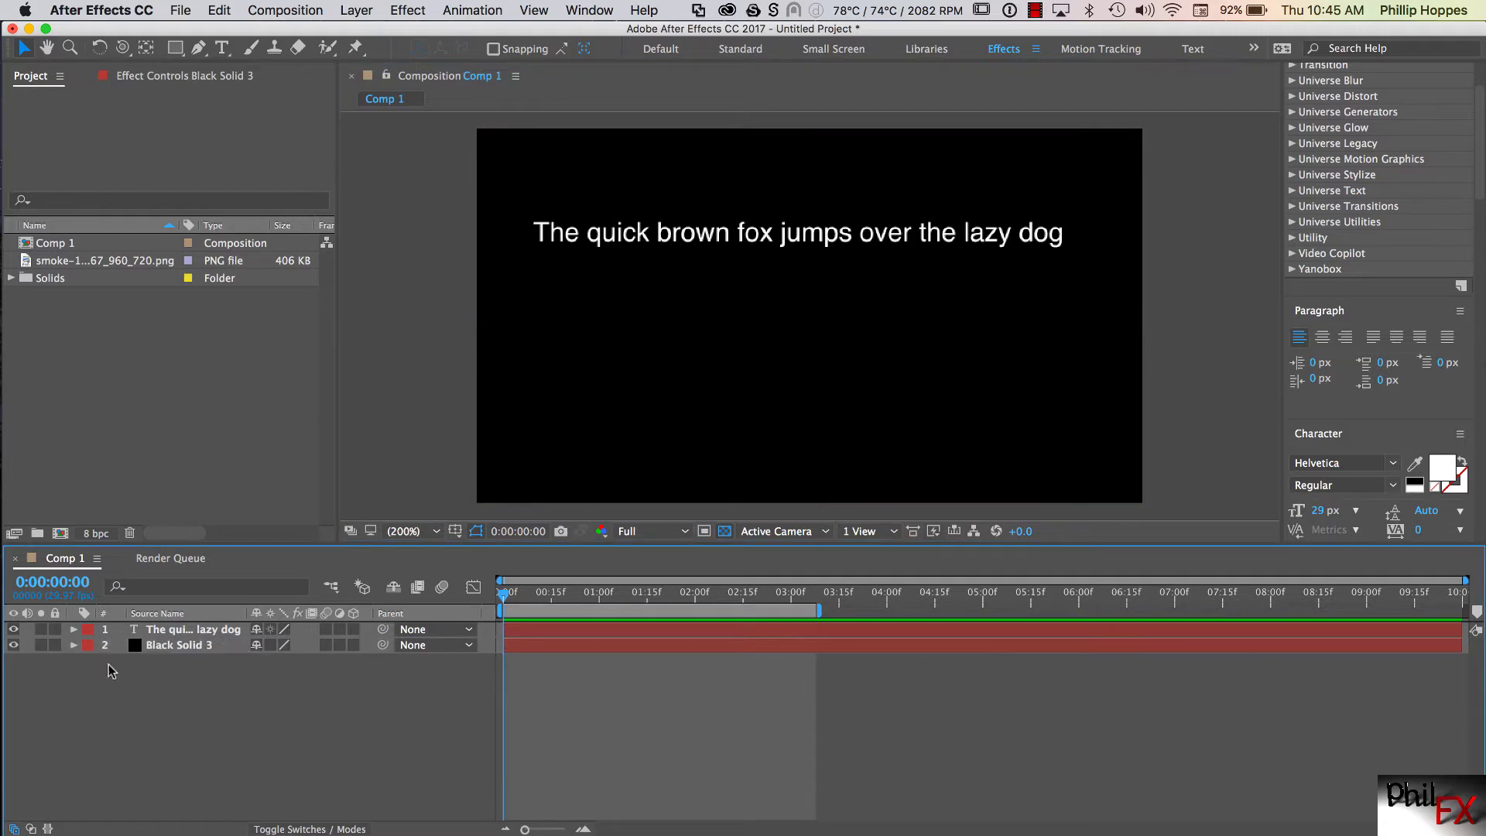
{"action": "left_click", "coordinate": [620, 240]}
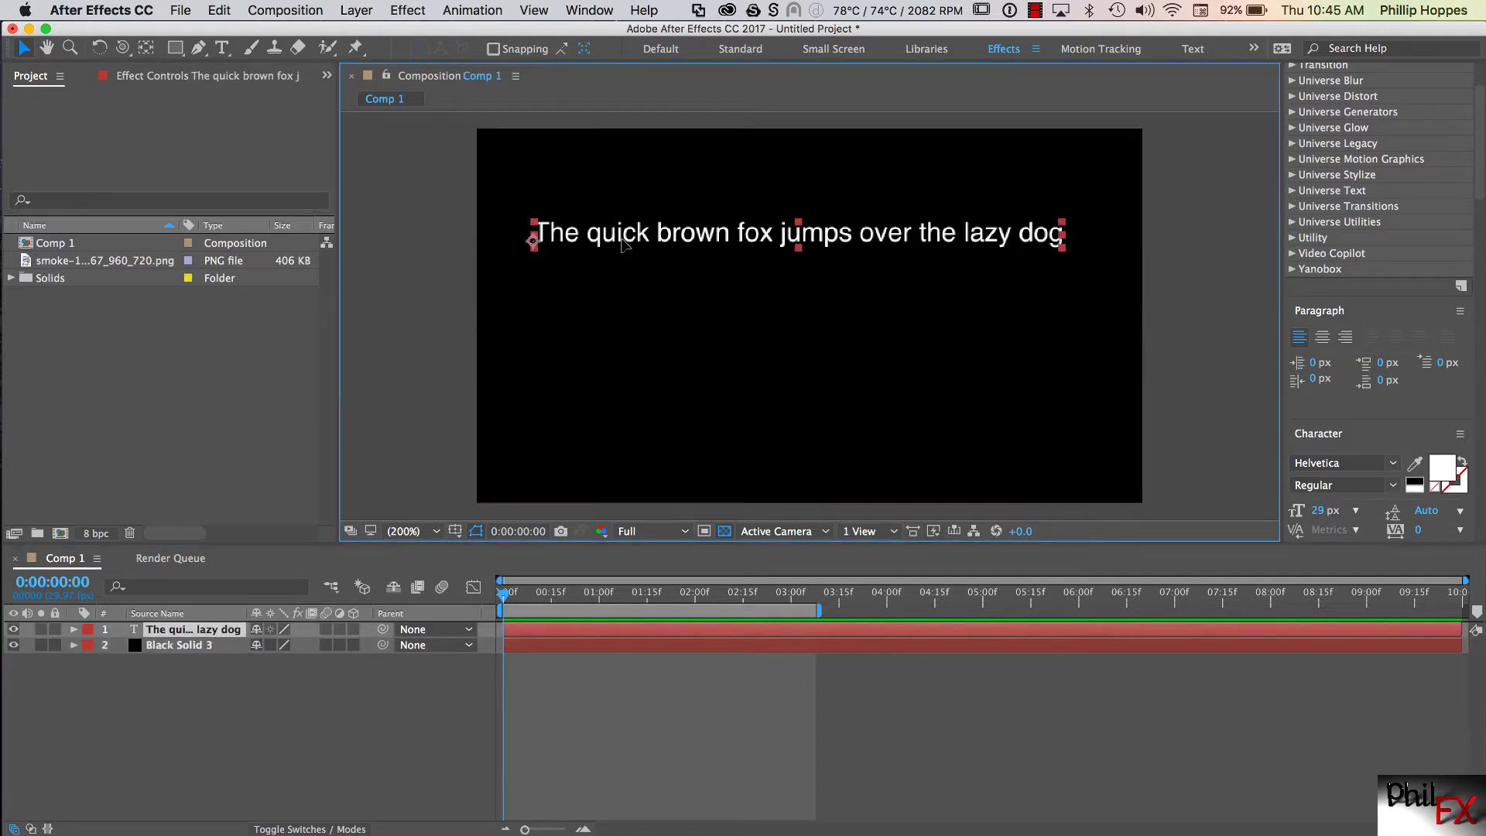
{"action": "left_click_drag", "start_coordinate": [623, 244], "coordinate": [639, 282]}
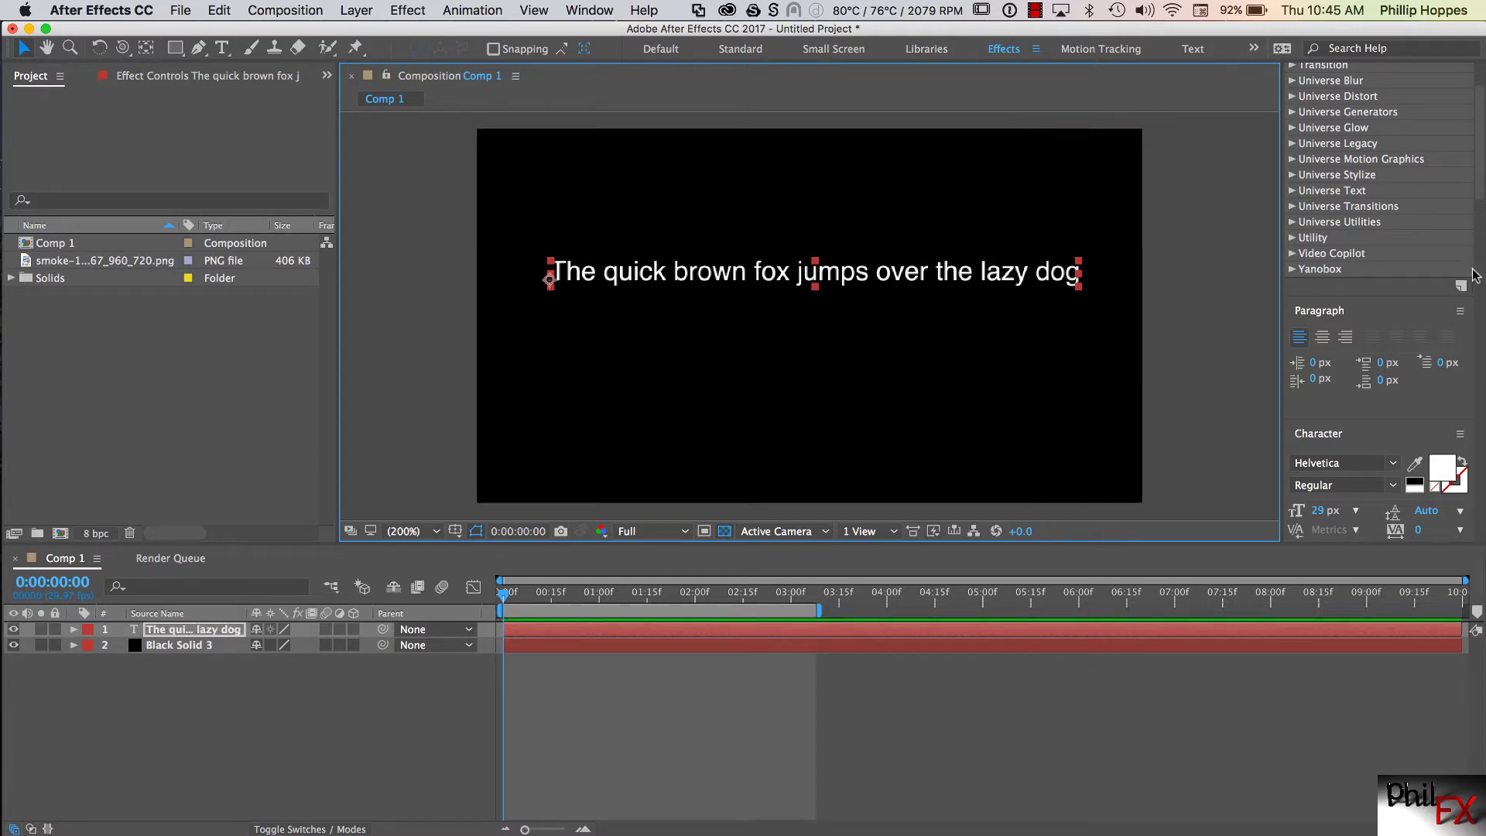
Collapse Synthetics, open Animation Presets > Text > Animate In, and scrub the timeline to check the text
{"action": "scroll", "coordinate": [1481, 199], "scroll_direction": "up", "scroll_amount": 5}
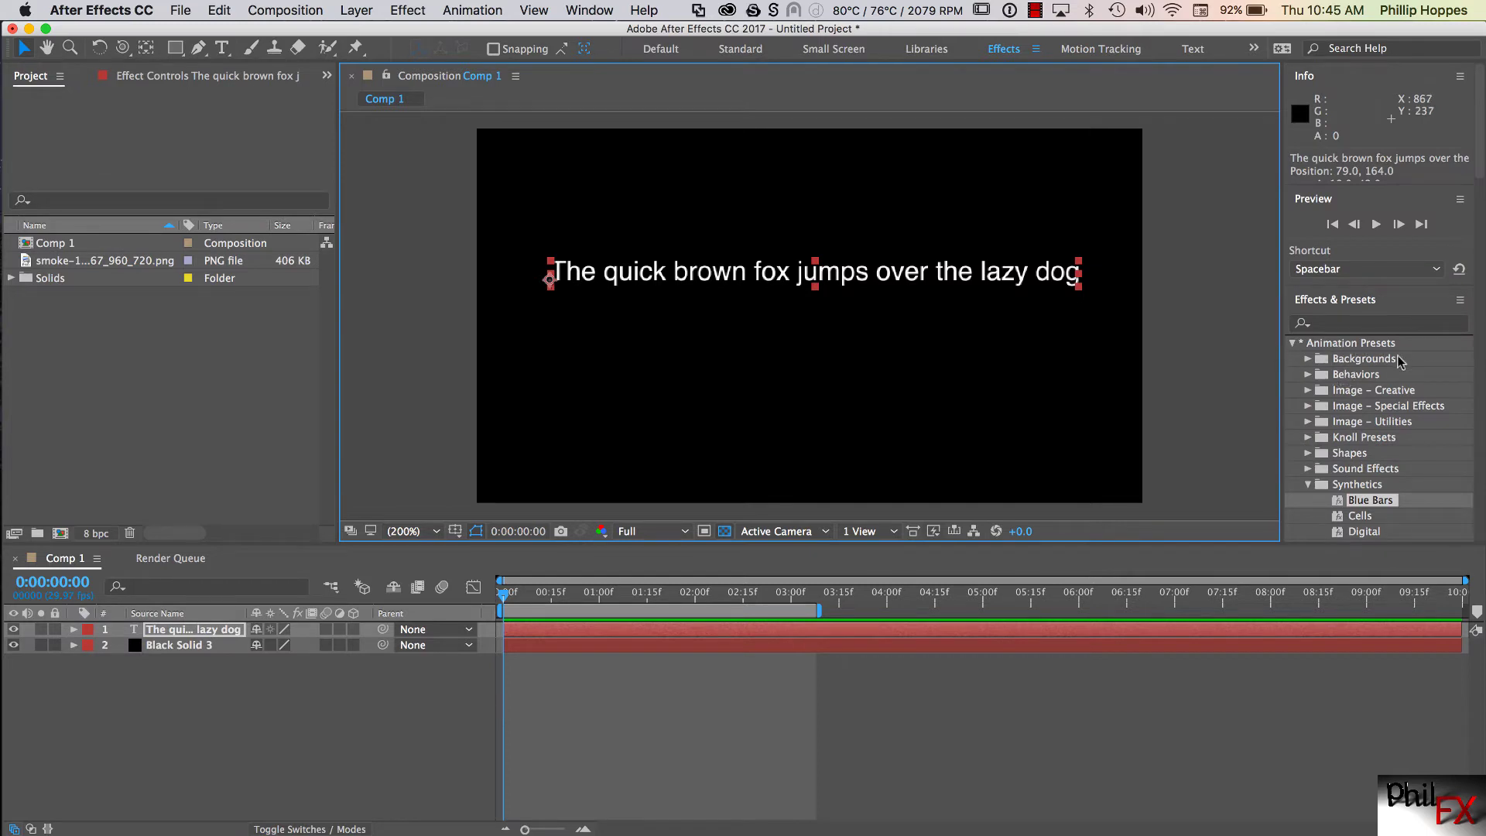
{"action": "scroll", "coordinate": [1399, 361], "scroll_direction": "down", "scroll_amount": 3}
{"action": "left_click", "coordinate": [1311, 343]}
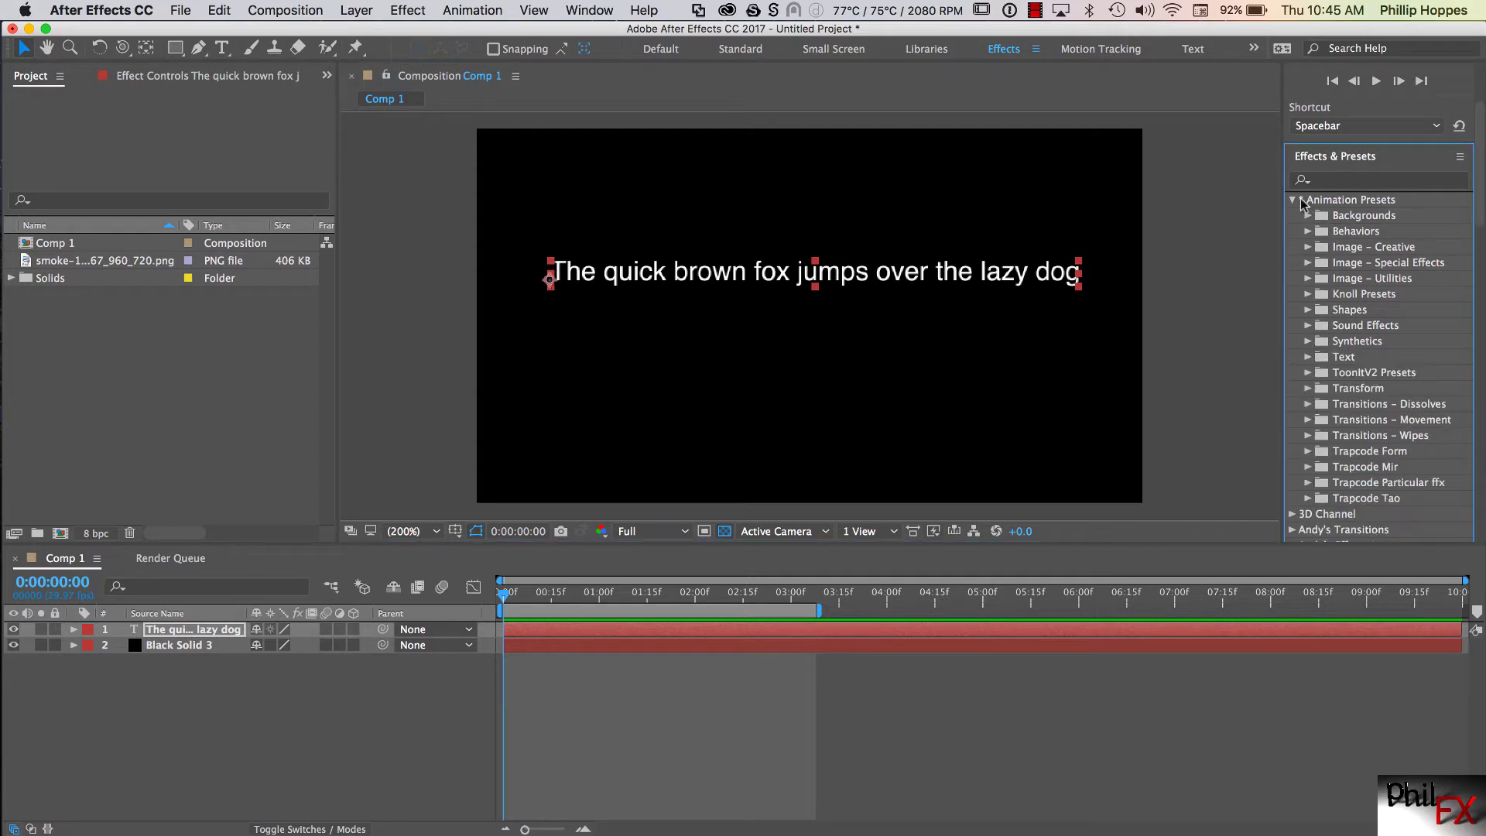
{"action": "left_click", "coordinate": [1307, 358]}
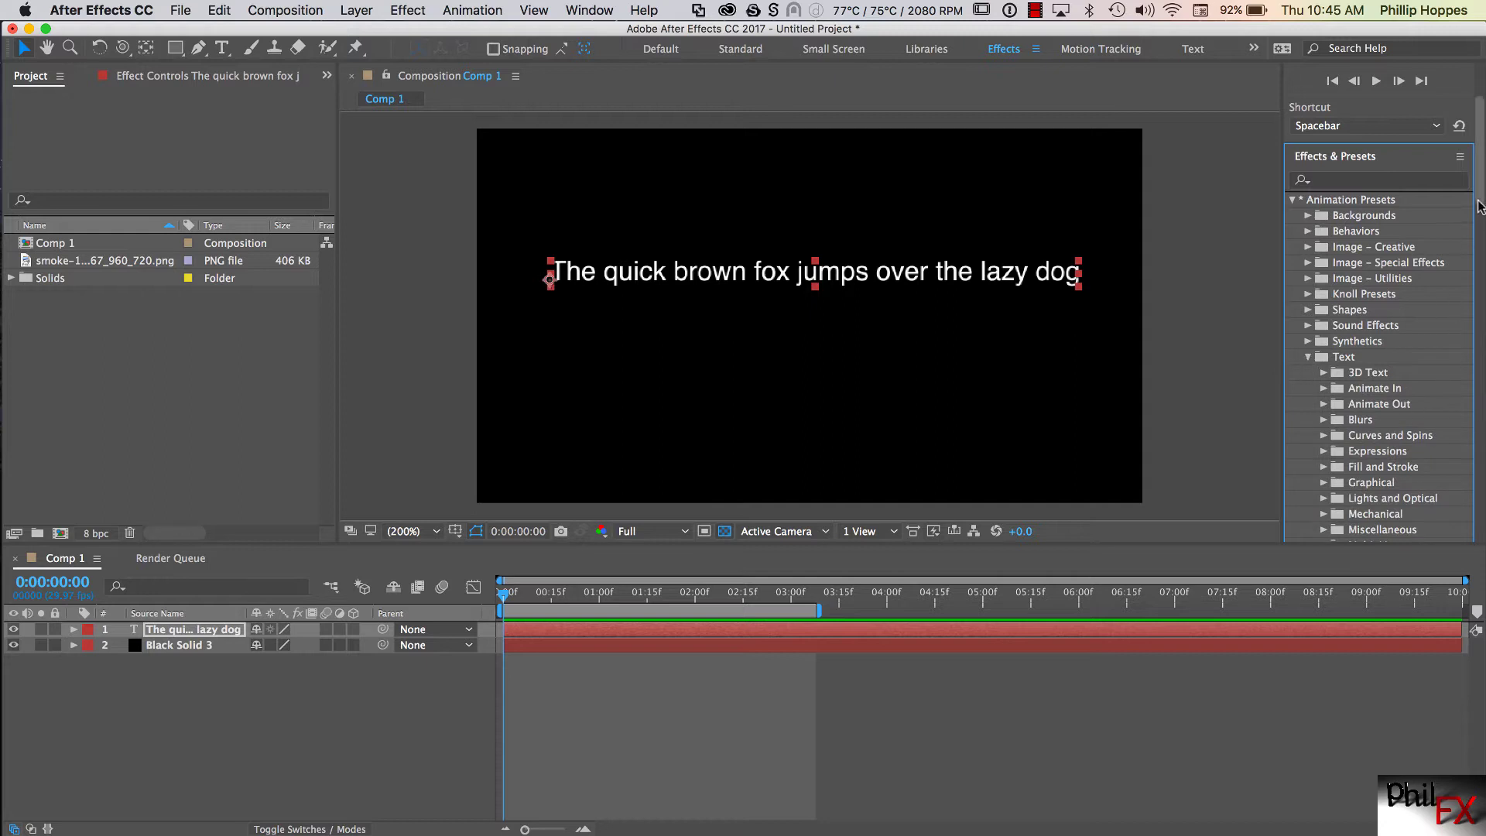
{"action": "scroll", "coordinate": [1443, 278], "scroll_direction": "down", "scroll_amount": 3}
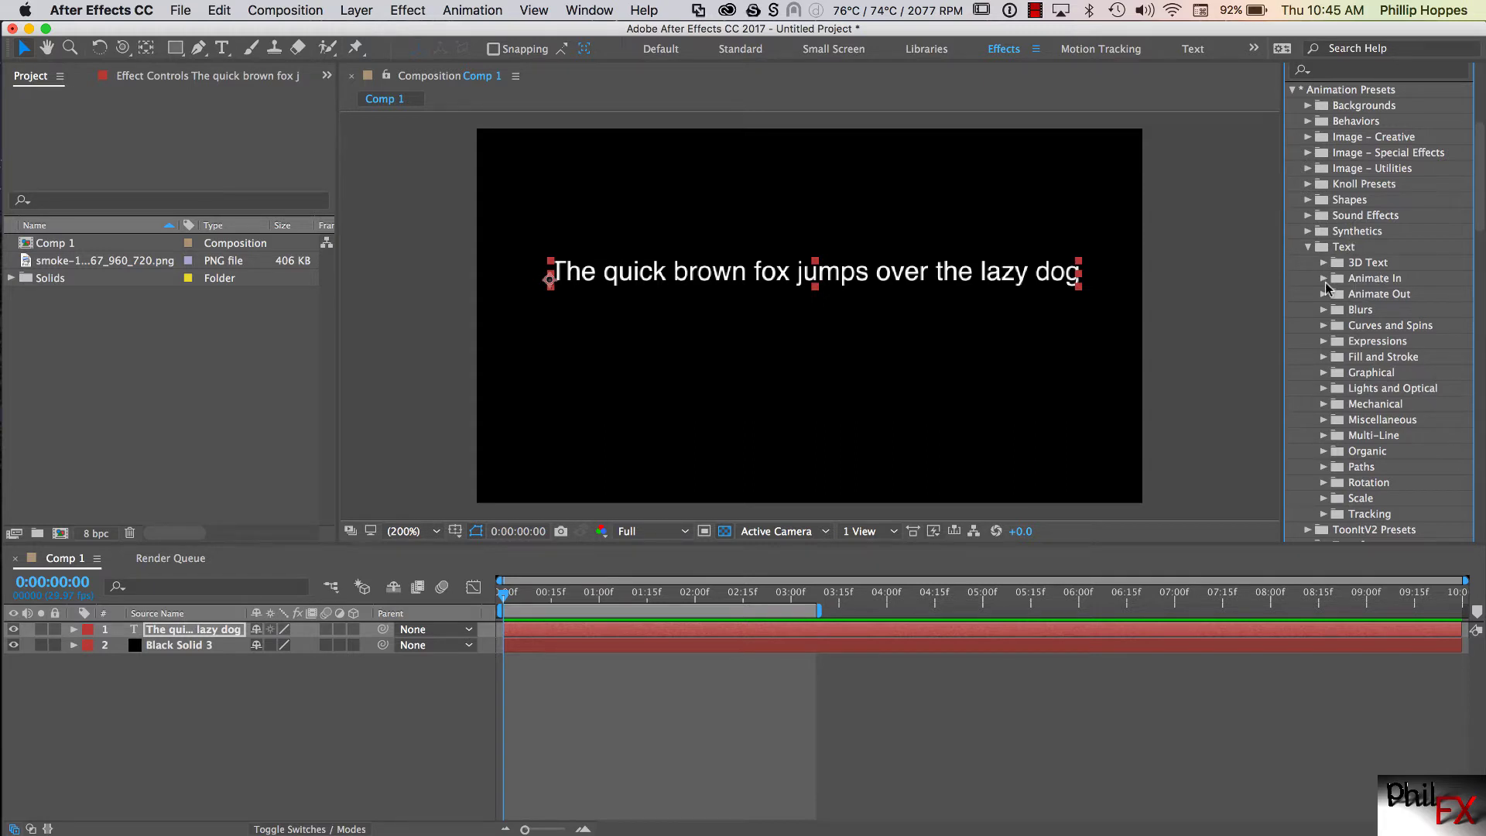
{"action": "left_click", "coordinate": [1324, 279]}
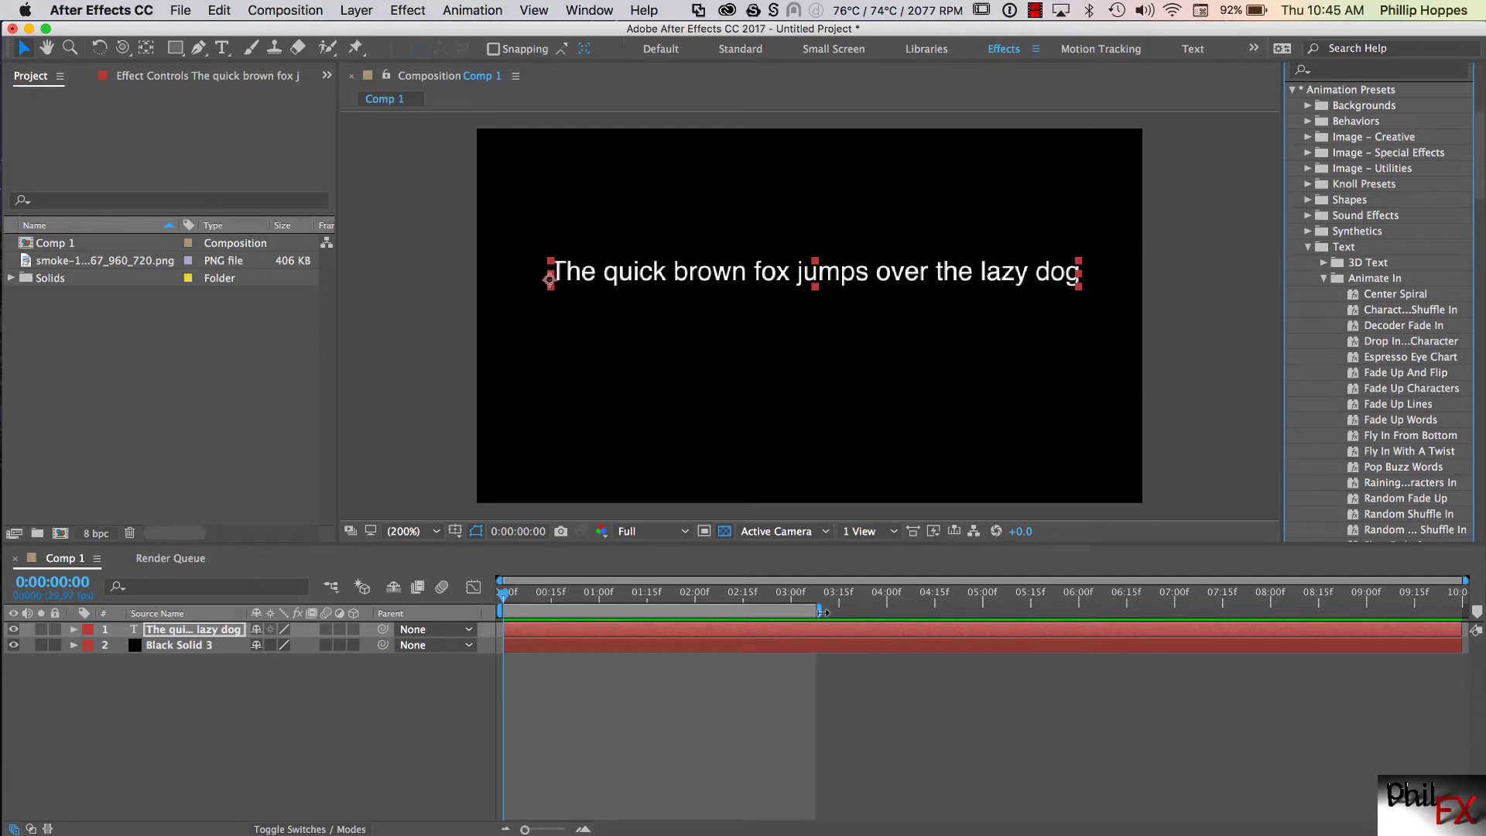
{"action": "left_click_drag", "start_coordinate": [502, 598], "coordinate": [426, 623]}
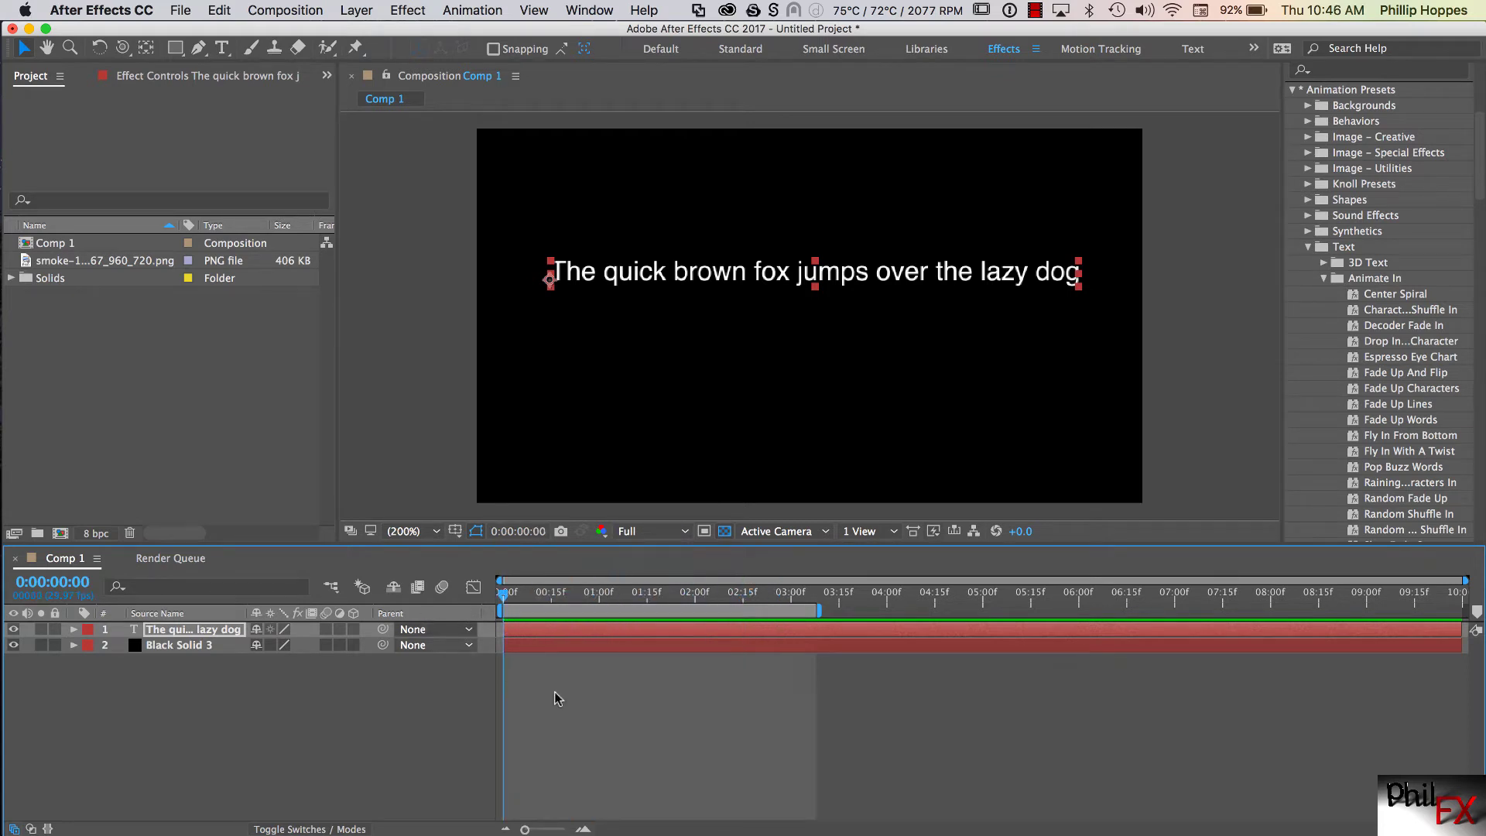
Apply Fade Up And Flip to the text, preview it, then undo it
{"action": "double_click", "coordinate": [1368, 375]}
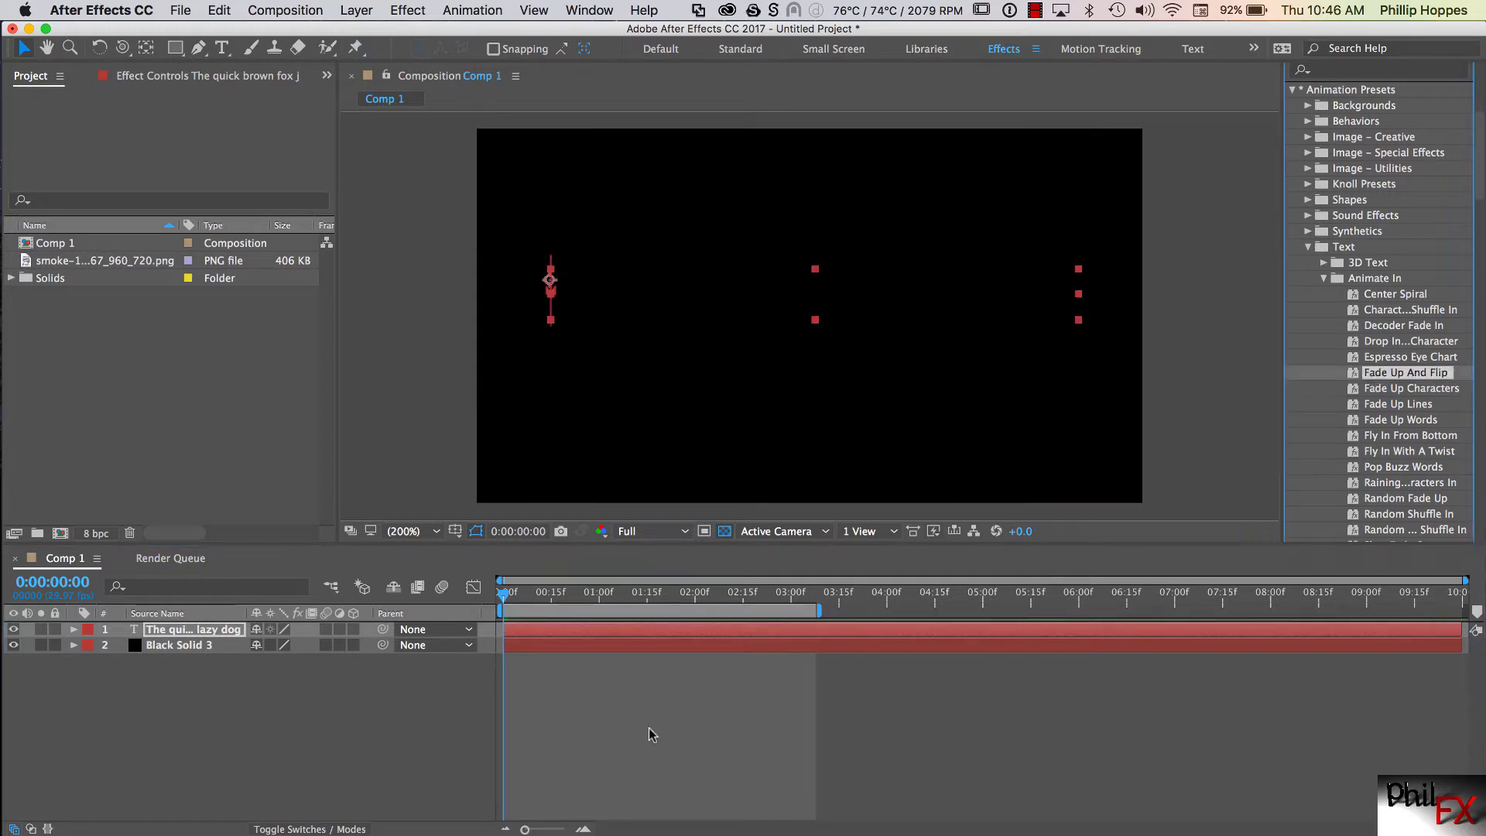
{"action": "key", "text": "space"}
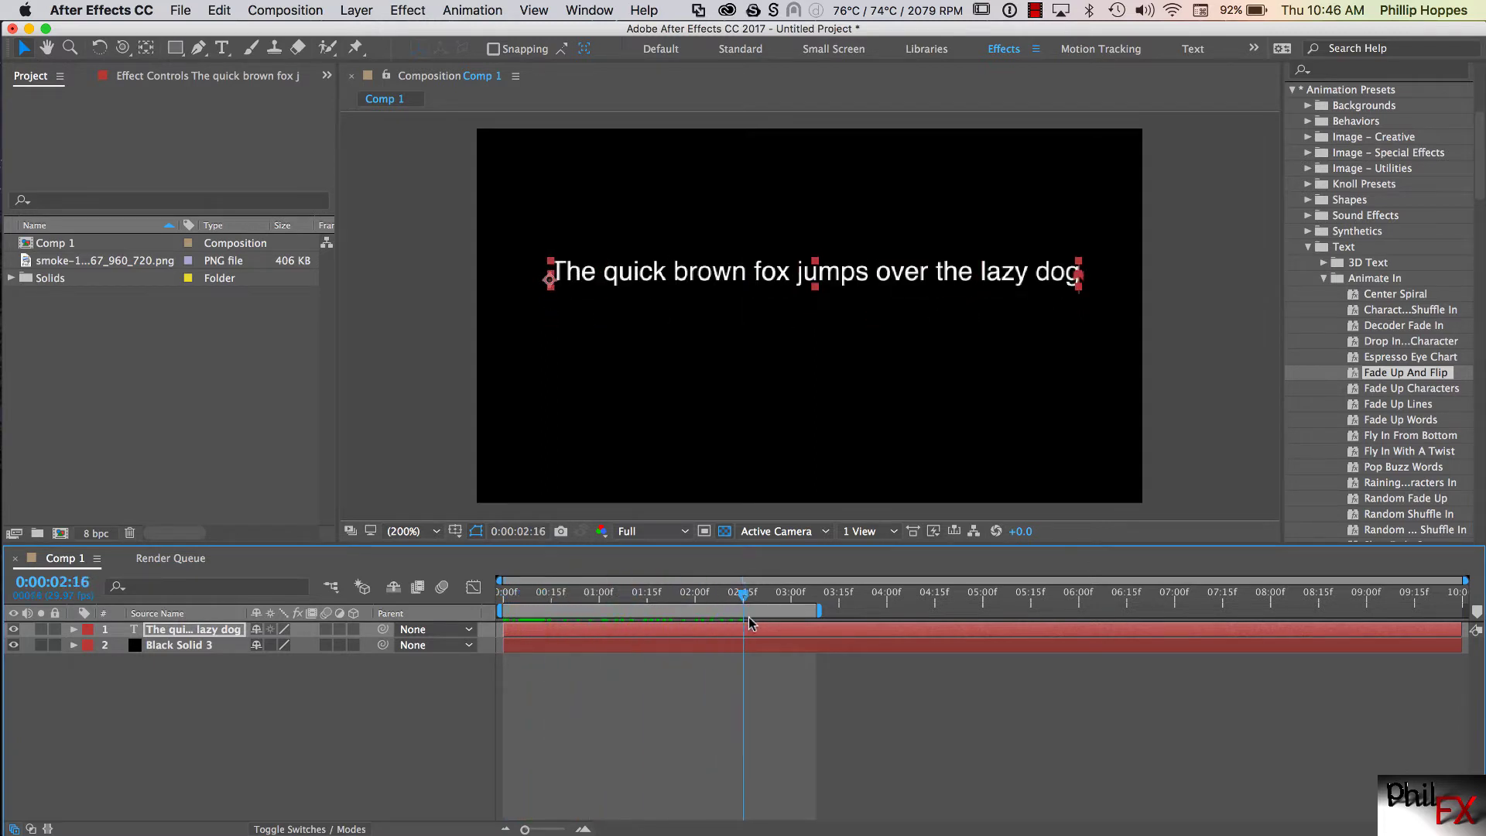
{"action": "key", "text": "space"}
{"action": "key", "text": "space"}
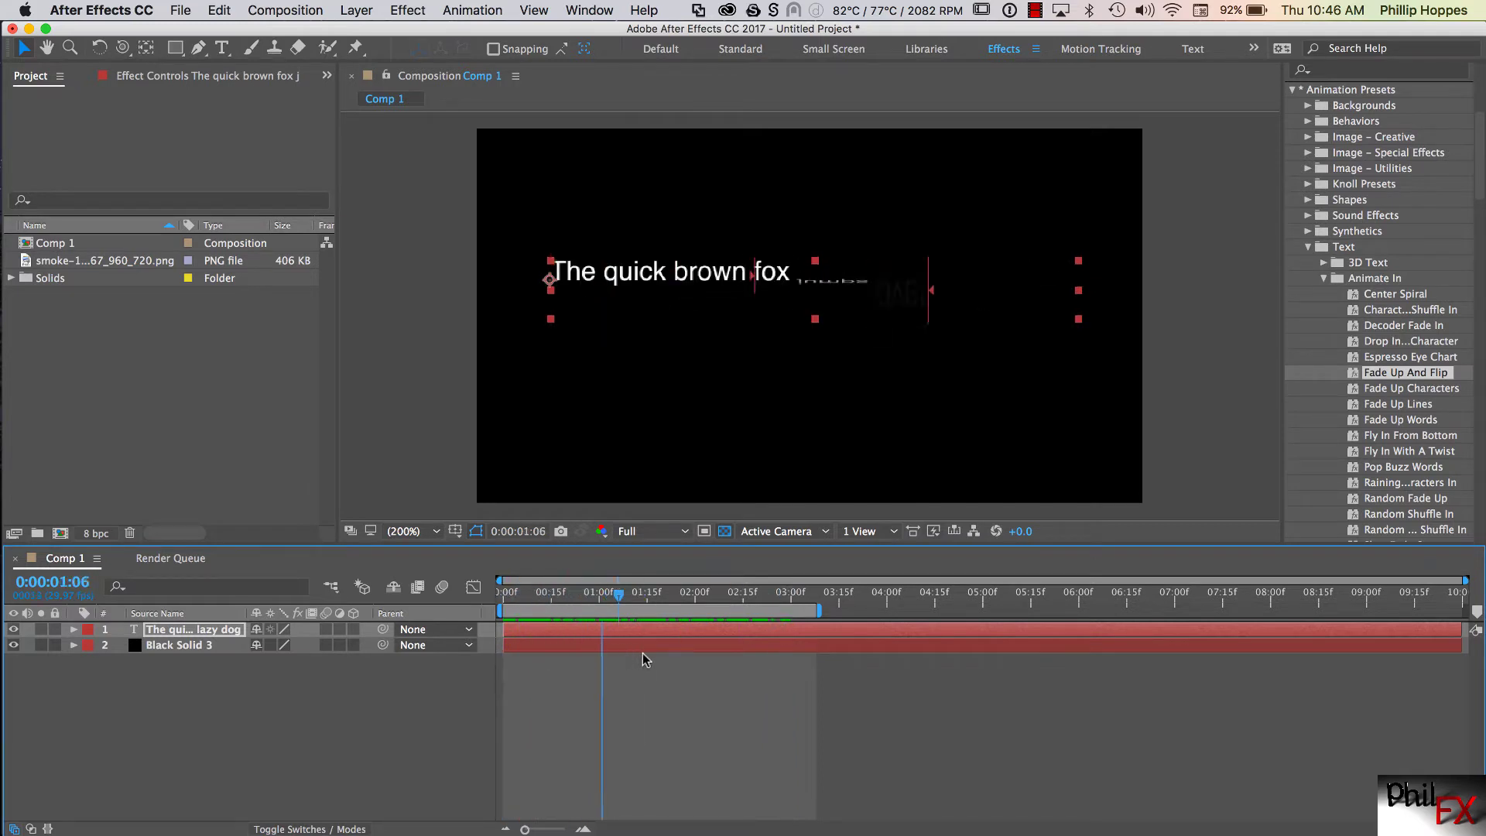
{"action": "key", "text": "space"}
{"action": "key", "text": "ctrl+z"}
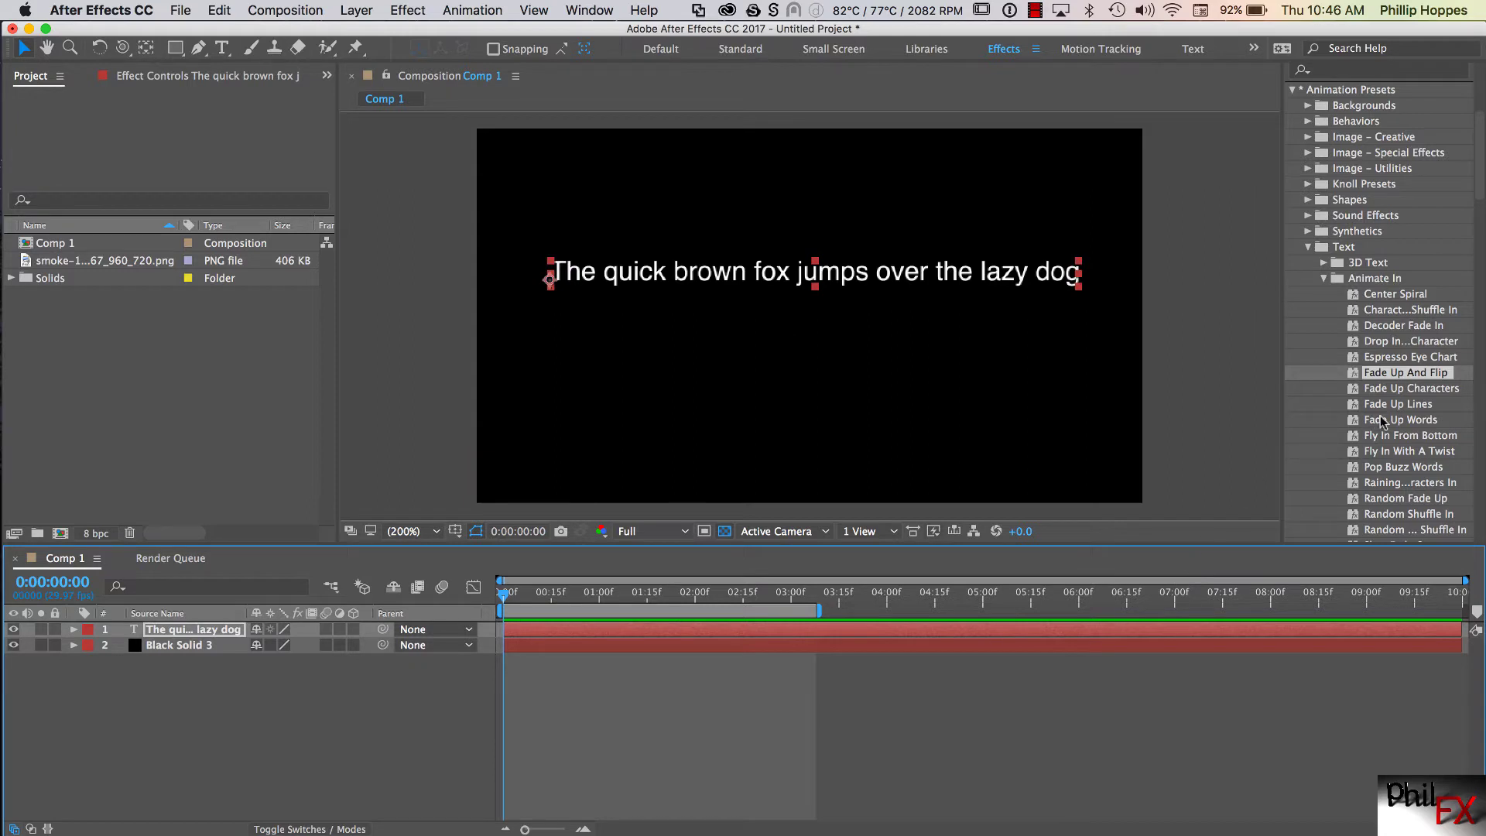
Apply Fly In From Bottom to the text and reveal Range Selector 1's Advanced options
{"action": "double_click", "coordinate": [1379, 438]}
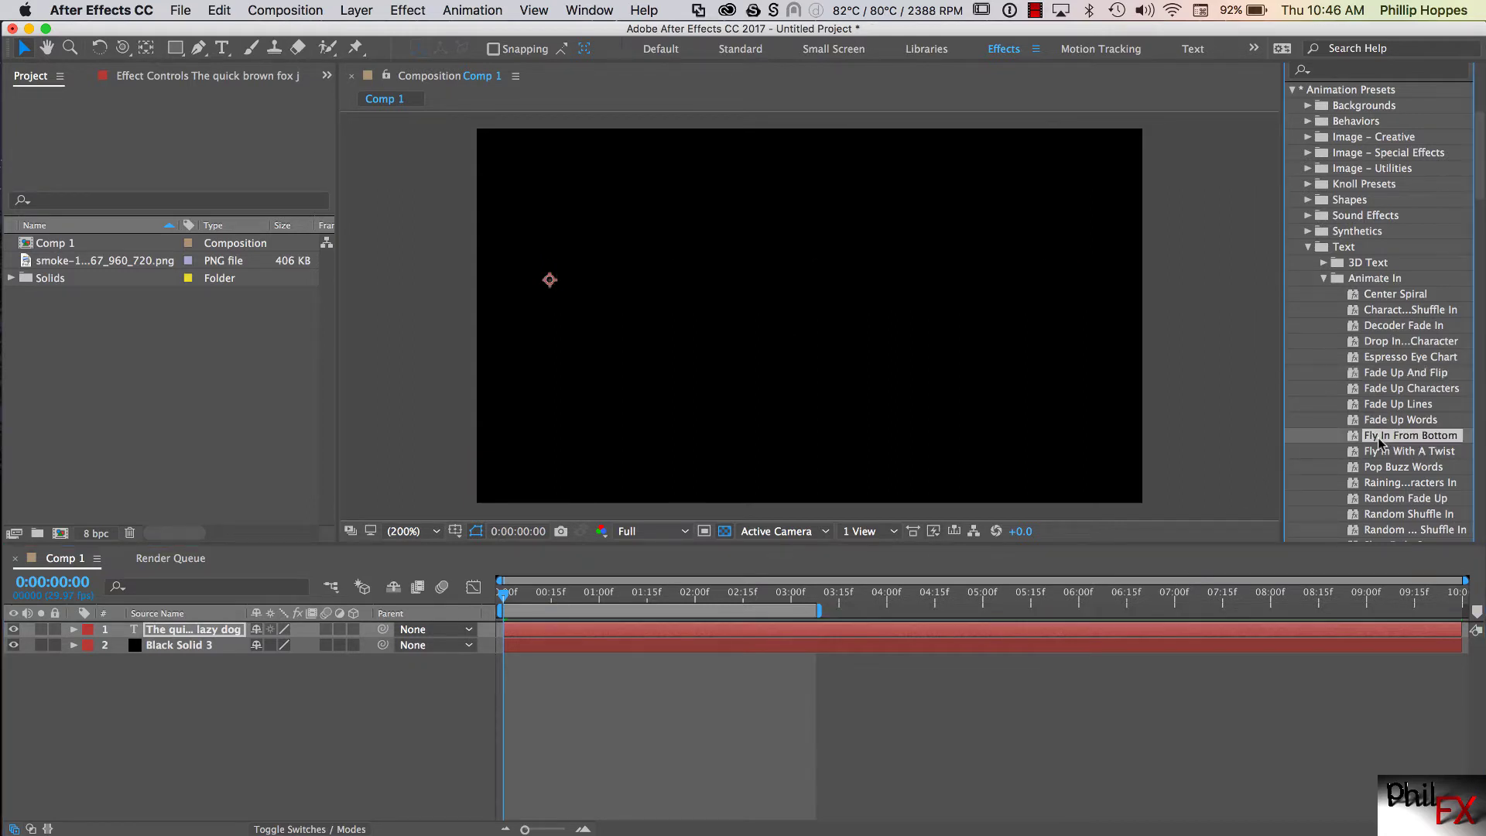
{"action": "left_click_drag", "start_coordinate": [503, 600], "coordinate": [495, 652]}
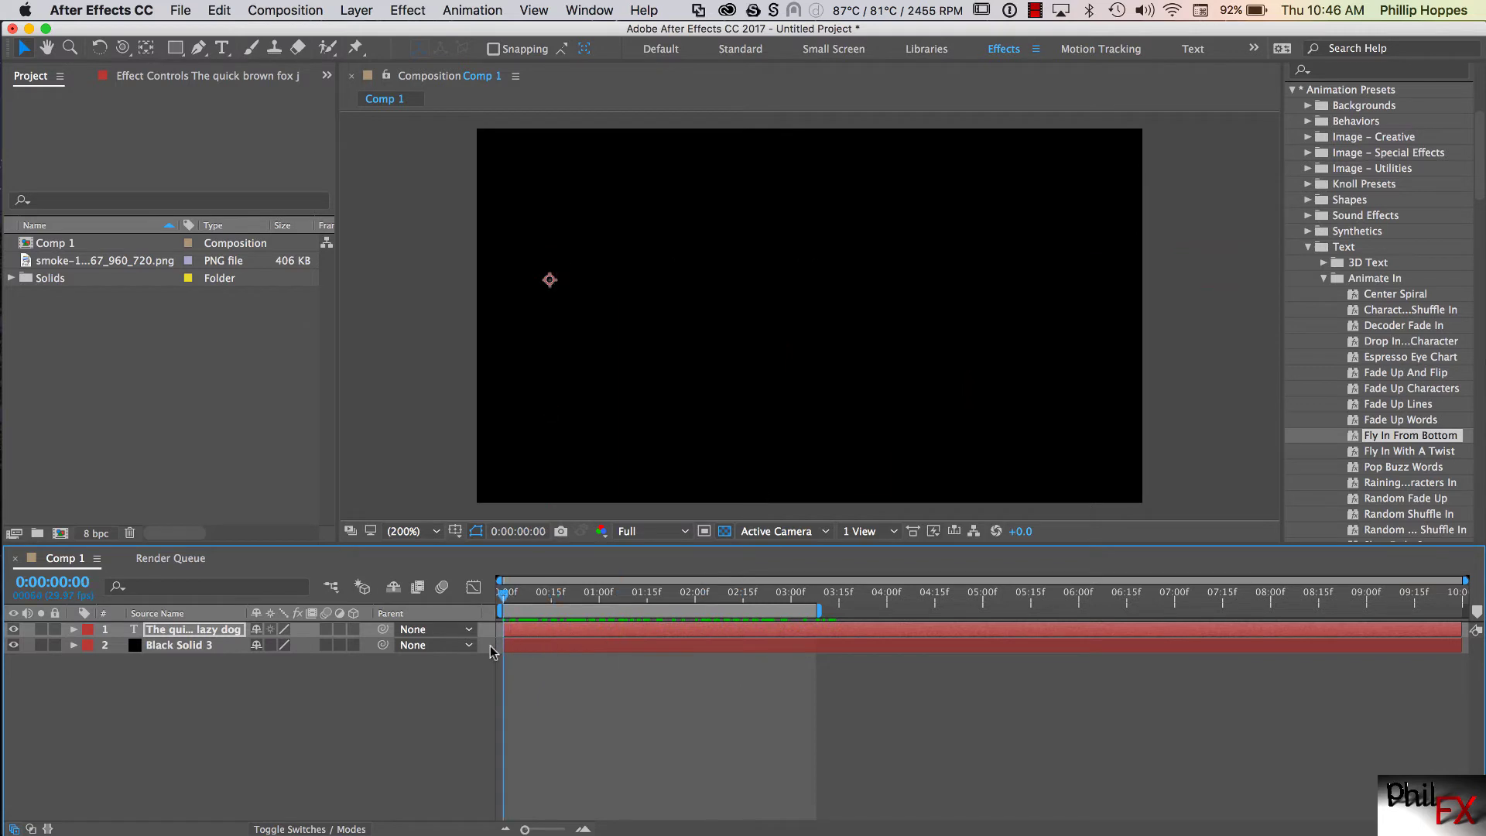
{"action": "left_click", "coordinate": [73, 632]}
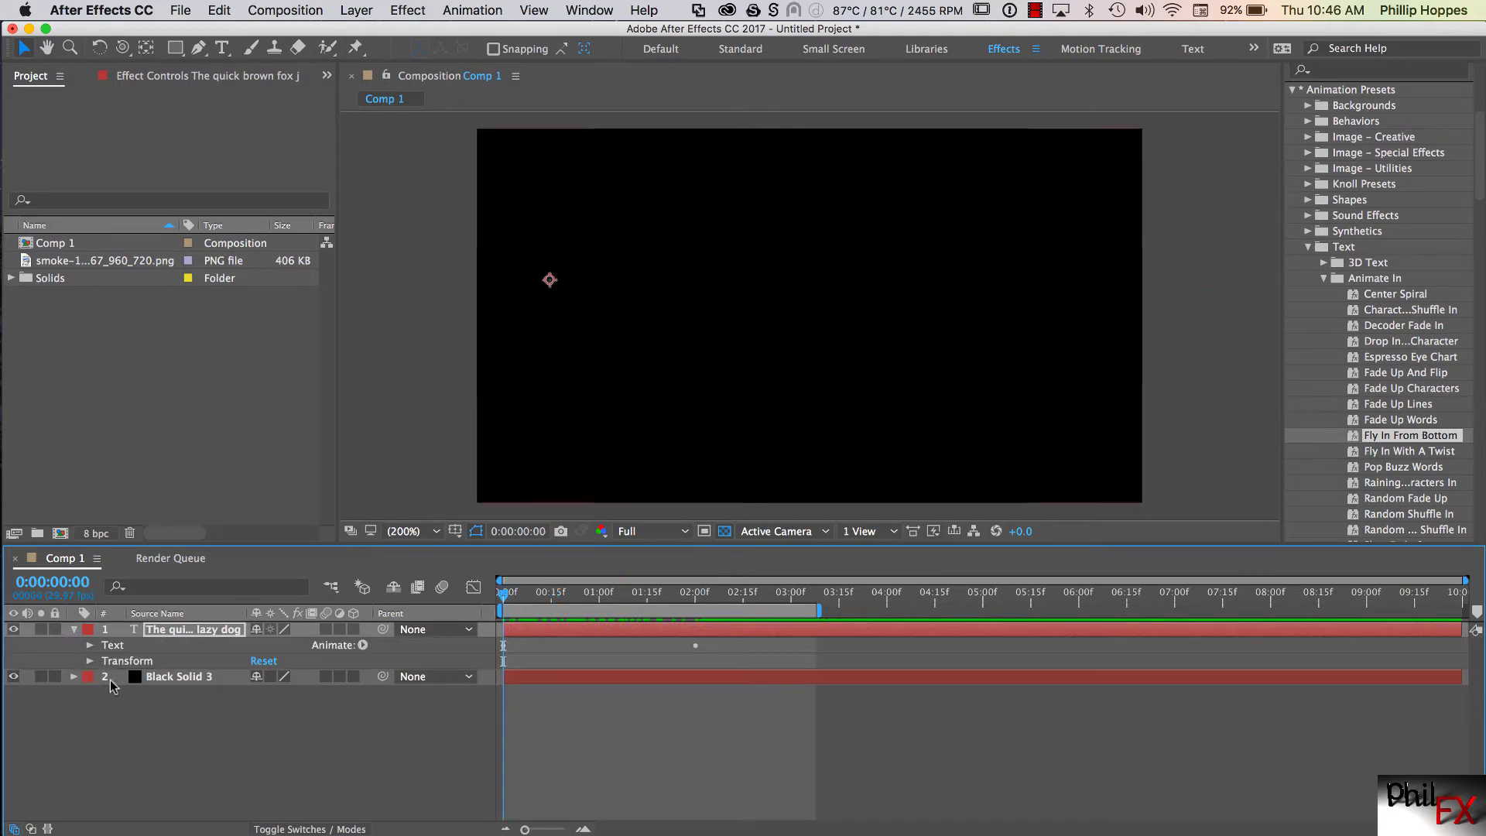
{"action": "left_click", "coordinate": [89, 646]}
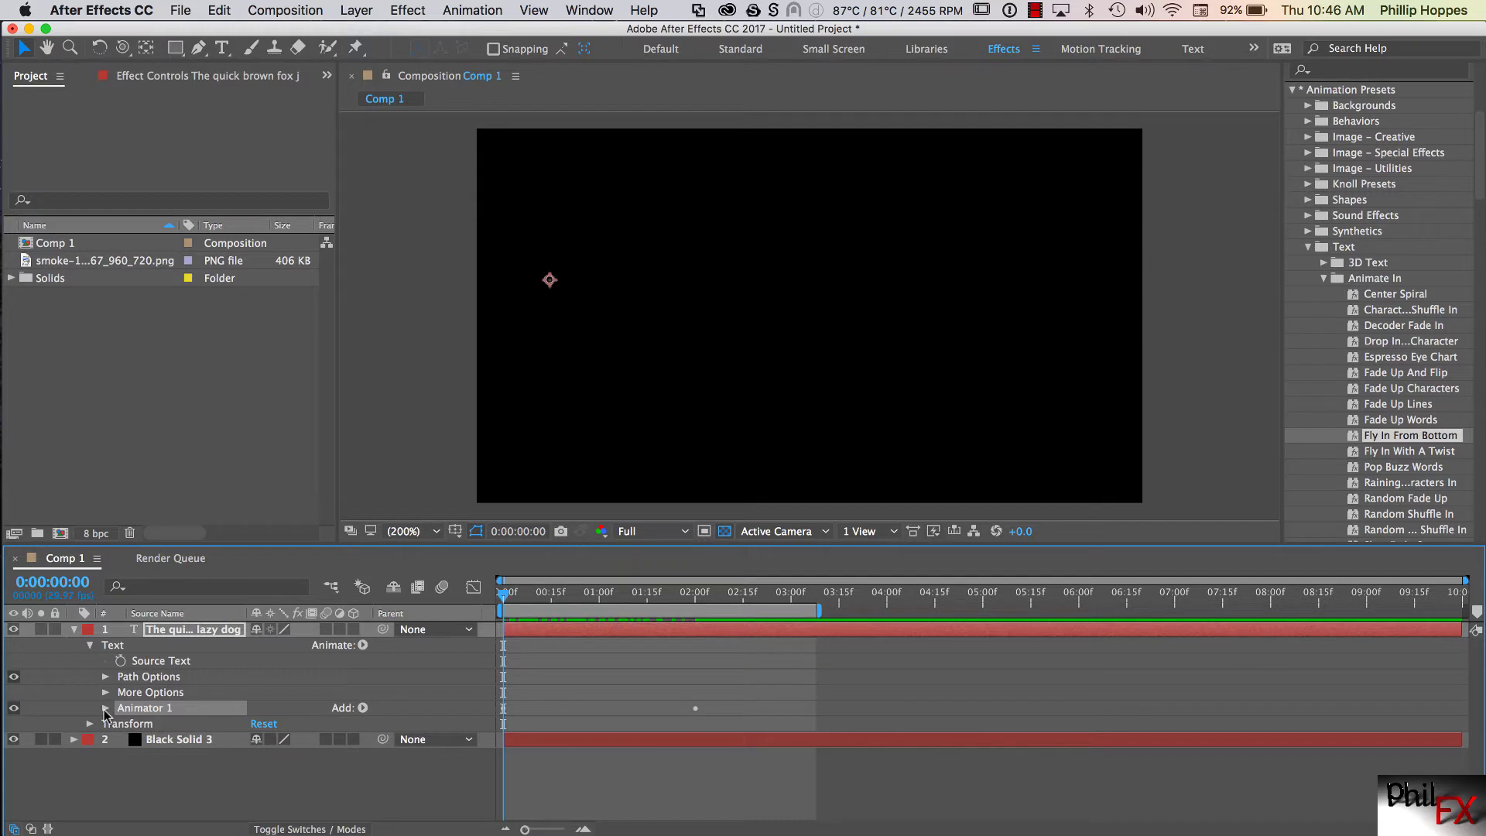
{"action": "left_click", "coordinate": [105, 708]}
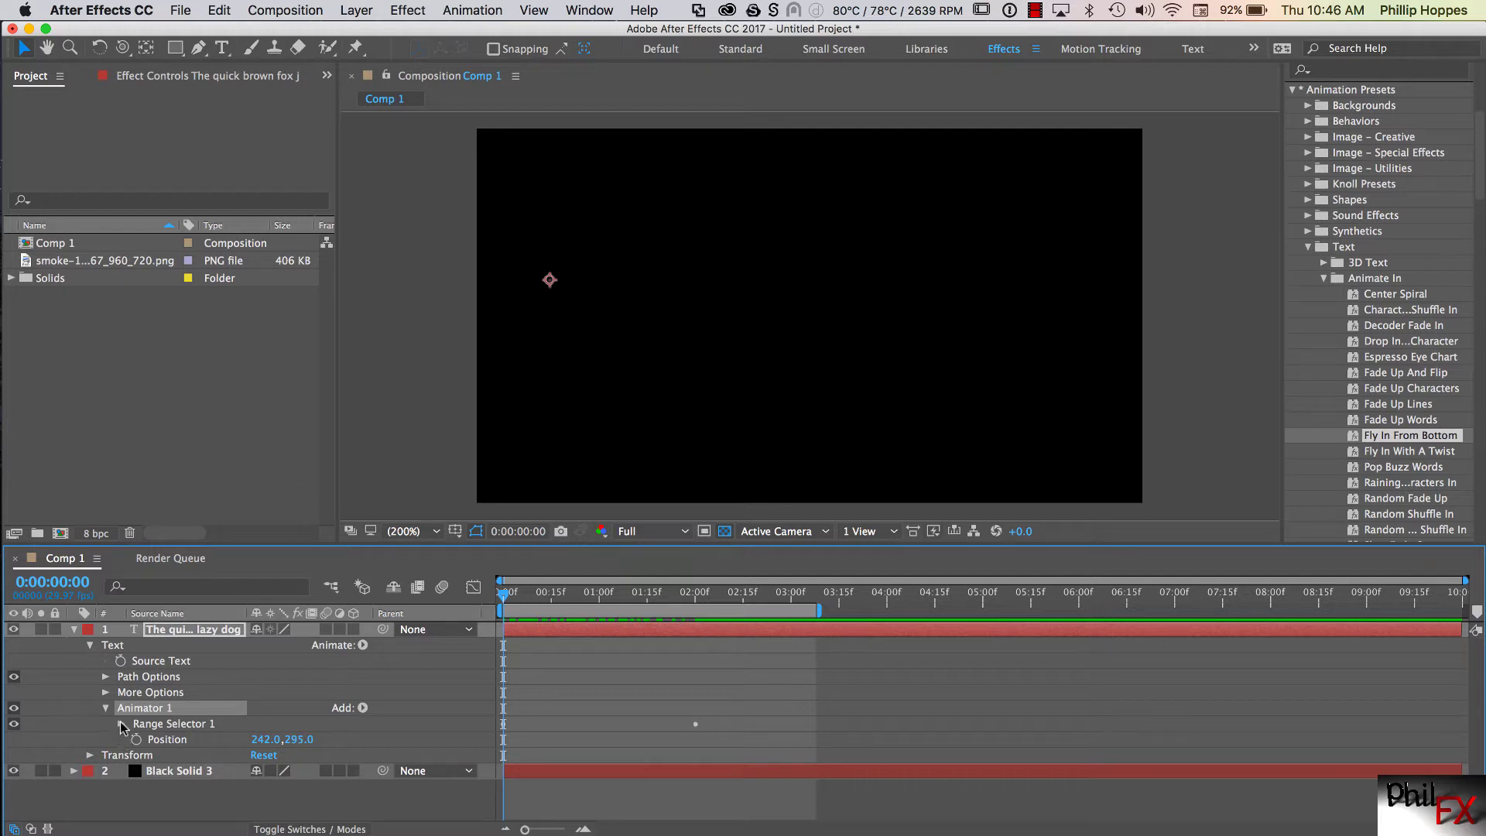
{"action": "left_click", "coordinate": [122, 724]}
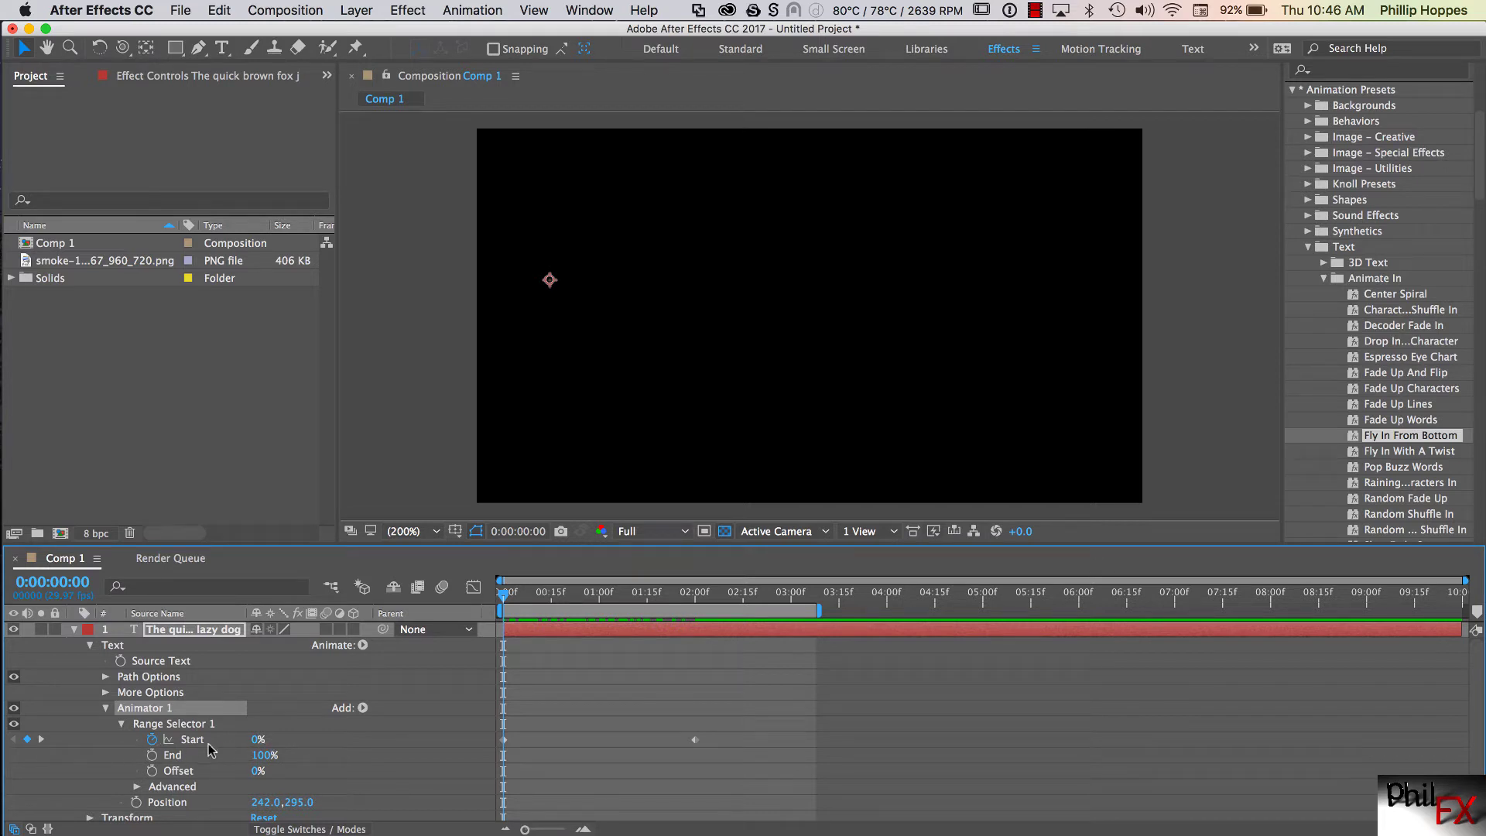
{"action": "left_click", "coordinate": [135, 787]}
Try Based On as Words and Lines, then set Characters and preview the animation
{"action": "scroll", "coordinate": [233, 766], "scroll_direction": "down", "scroll_amount": 4}
{"action": "scroll", "coordinate": [317, 755], "scroll_direction": "down", "scroll_amount": 2}
{"action": "scroll", "coordinate": [296, 741], "scroll_direction": "up", "scroll_amount": 1}
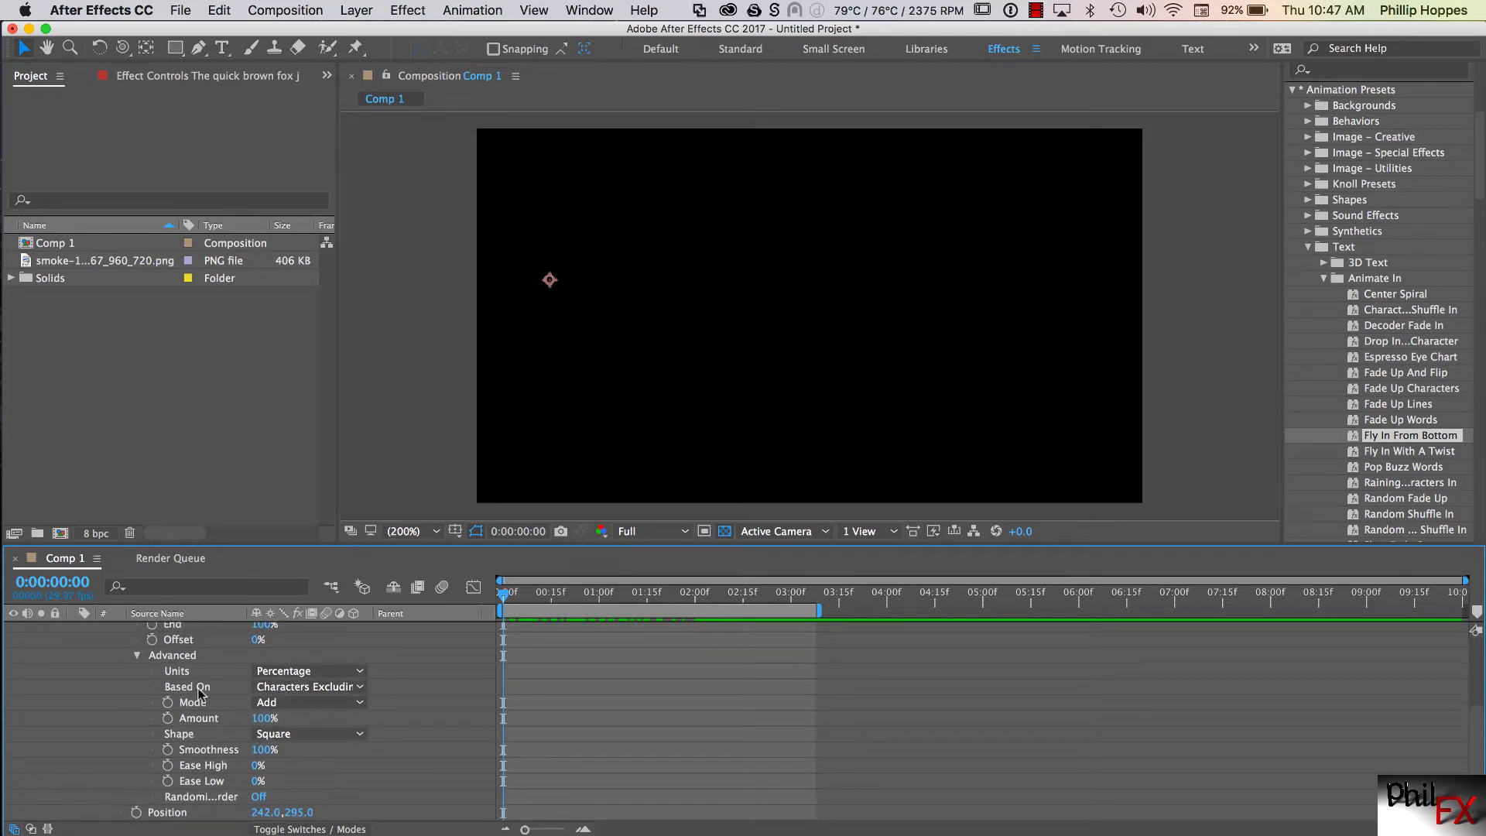
{"action": "left_click", "coordinate": [360, 688]}
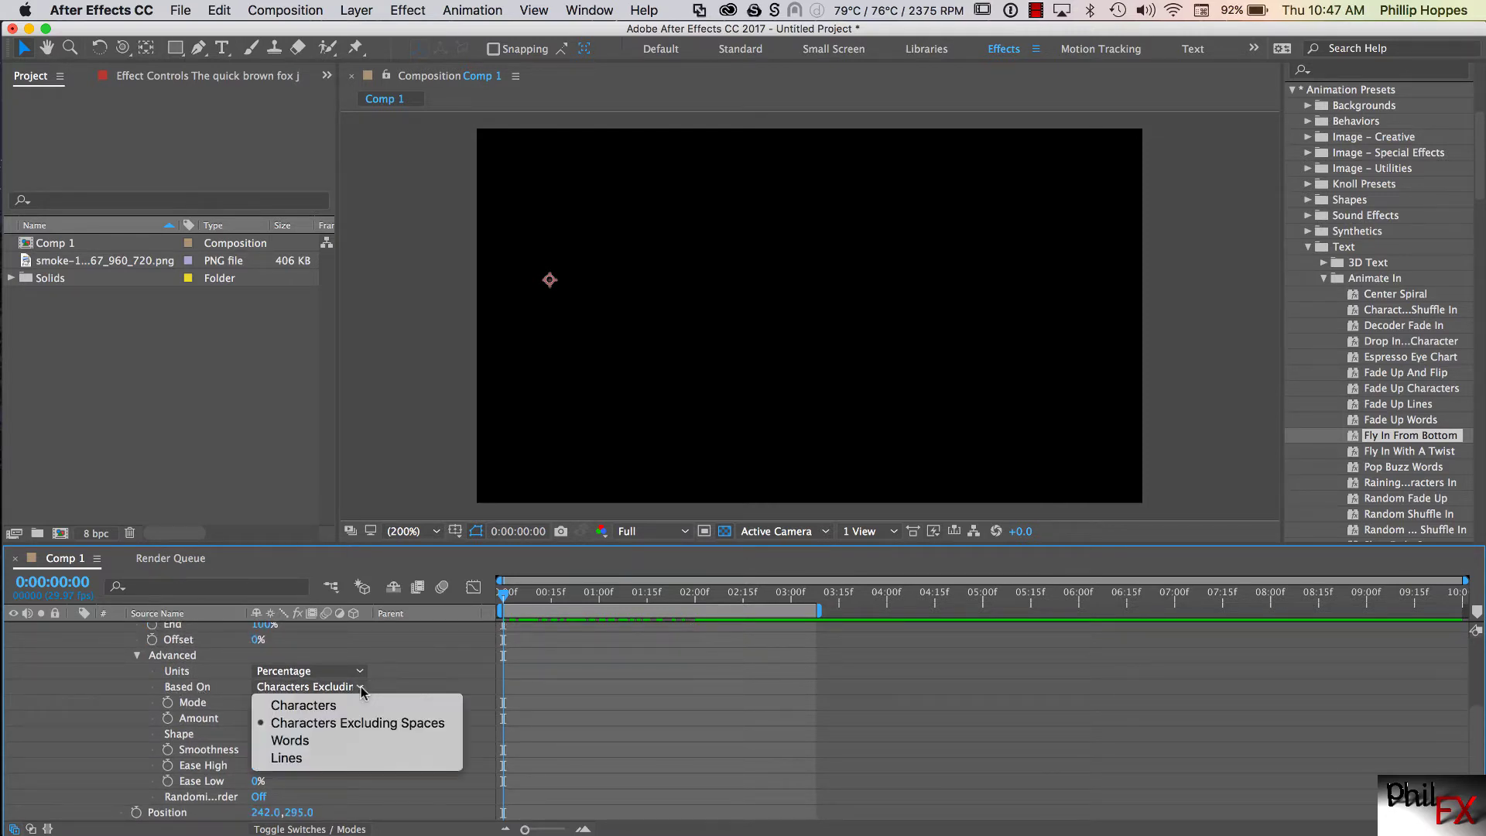
{"action": "left_click", "coordinate": [304, 740]}
{"action": "left_click", "coordinate": [358, 688]}
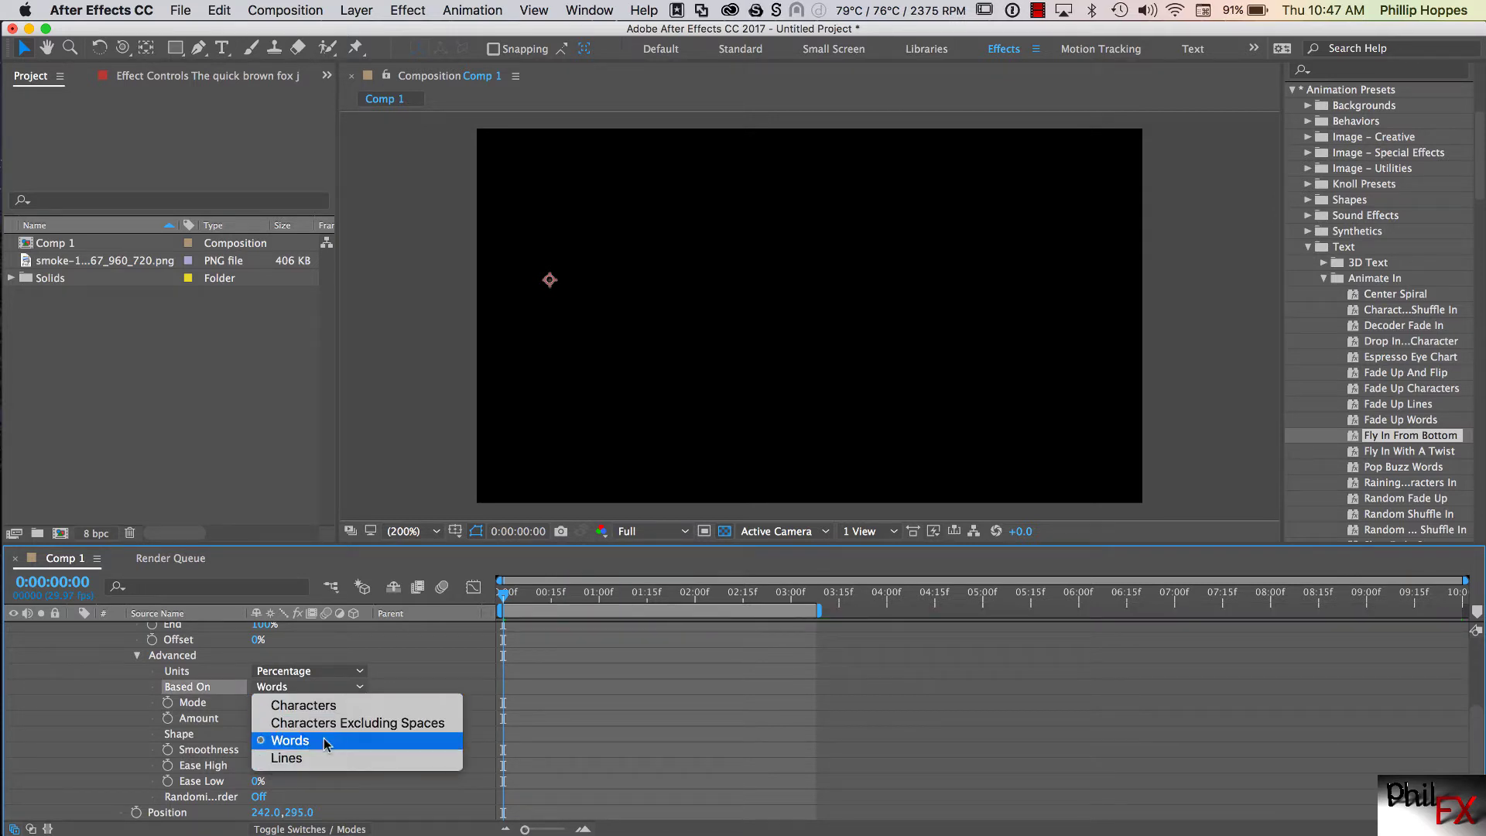
{"action": "left_click", "coordinate": [315, 756]}
{"action": "left_click", "coordinate": [357, 688]}
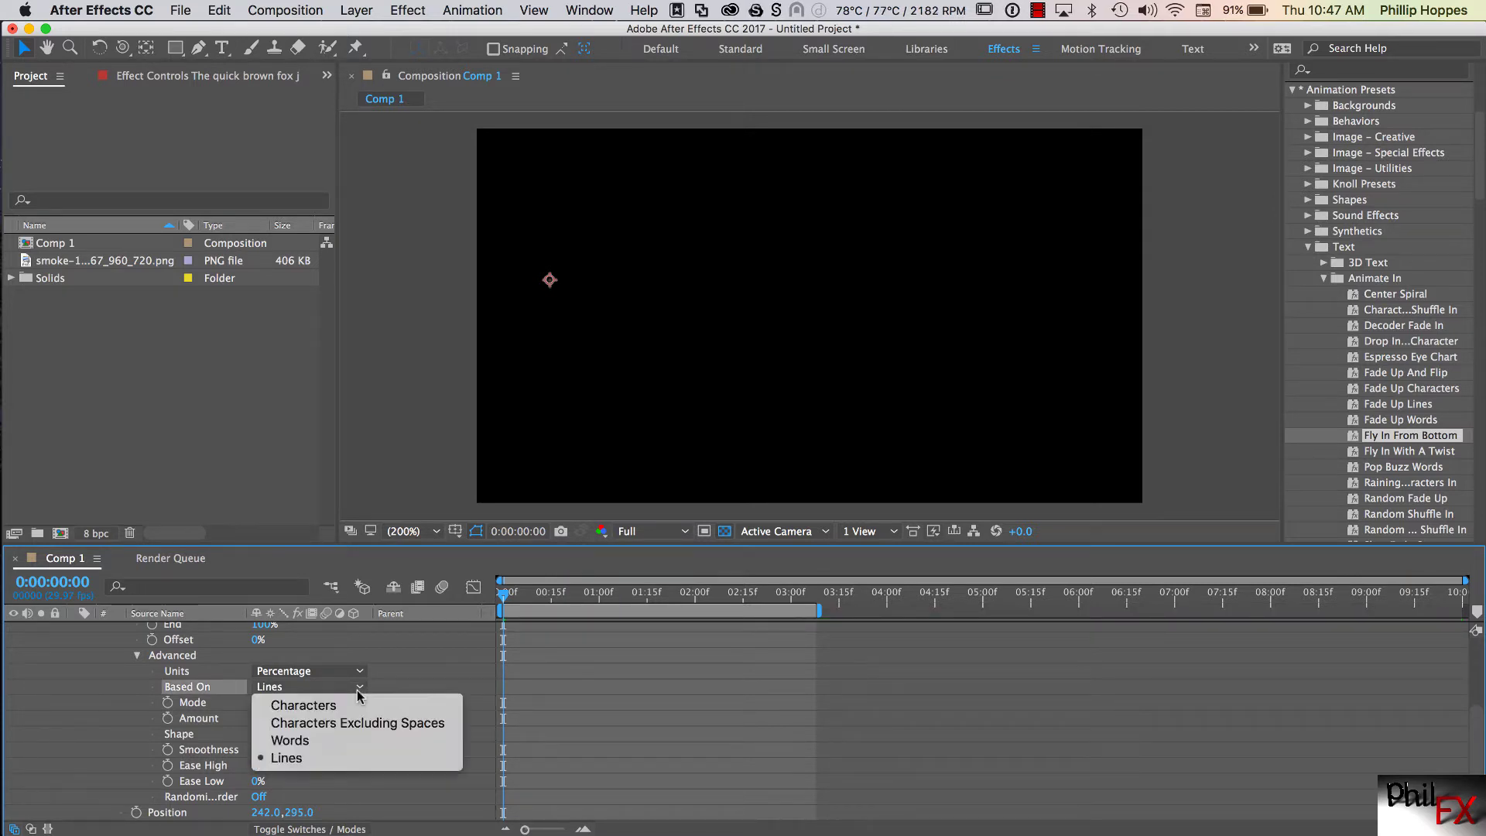
{"action": "left_click", "coordinate": [335, 707]}
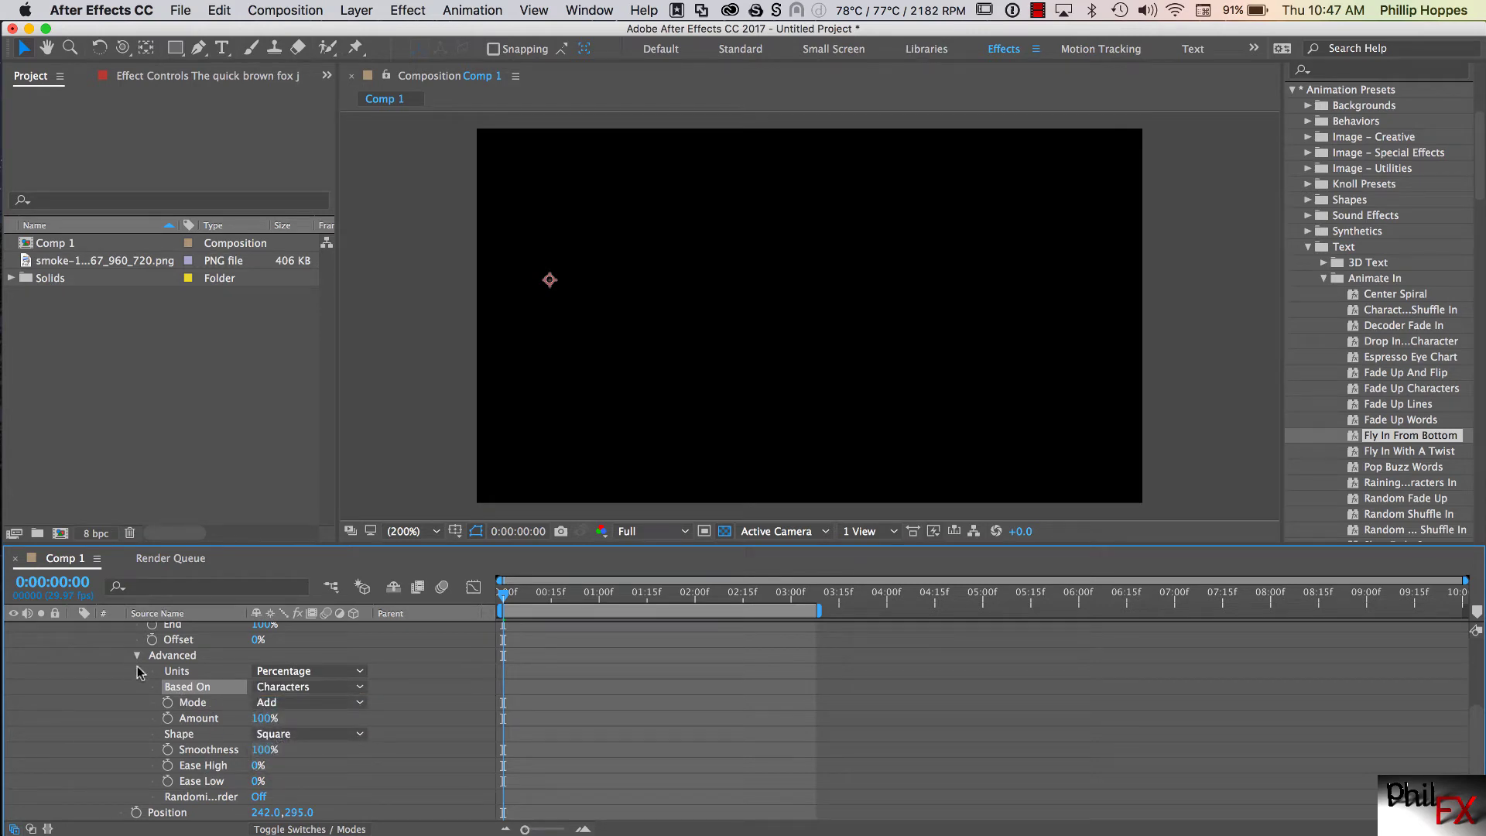
{"action": "mouse_move", "coordinate": [507, 599]}
{"action": "left_mouse_down"}
{"action": "mouse_move", "coordinate": [747, 600]}
{"action": "mouse_move", "coordinate": [495, 611]}
{"action": "mouse_move", "coordinate": [805, 612]}
{"action": "mouse_move", "coordinate": [488, 615]}
{"action": "left_mouse_up"}
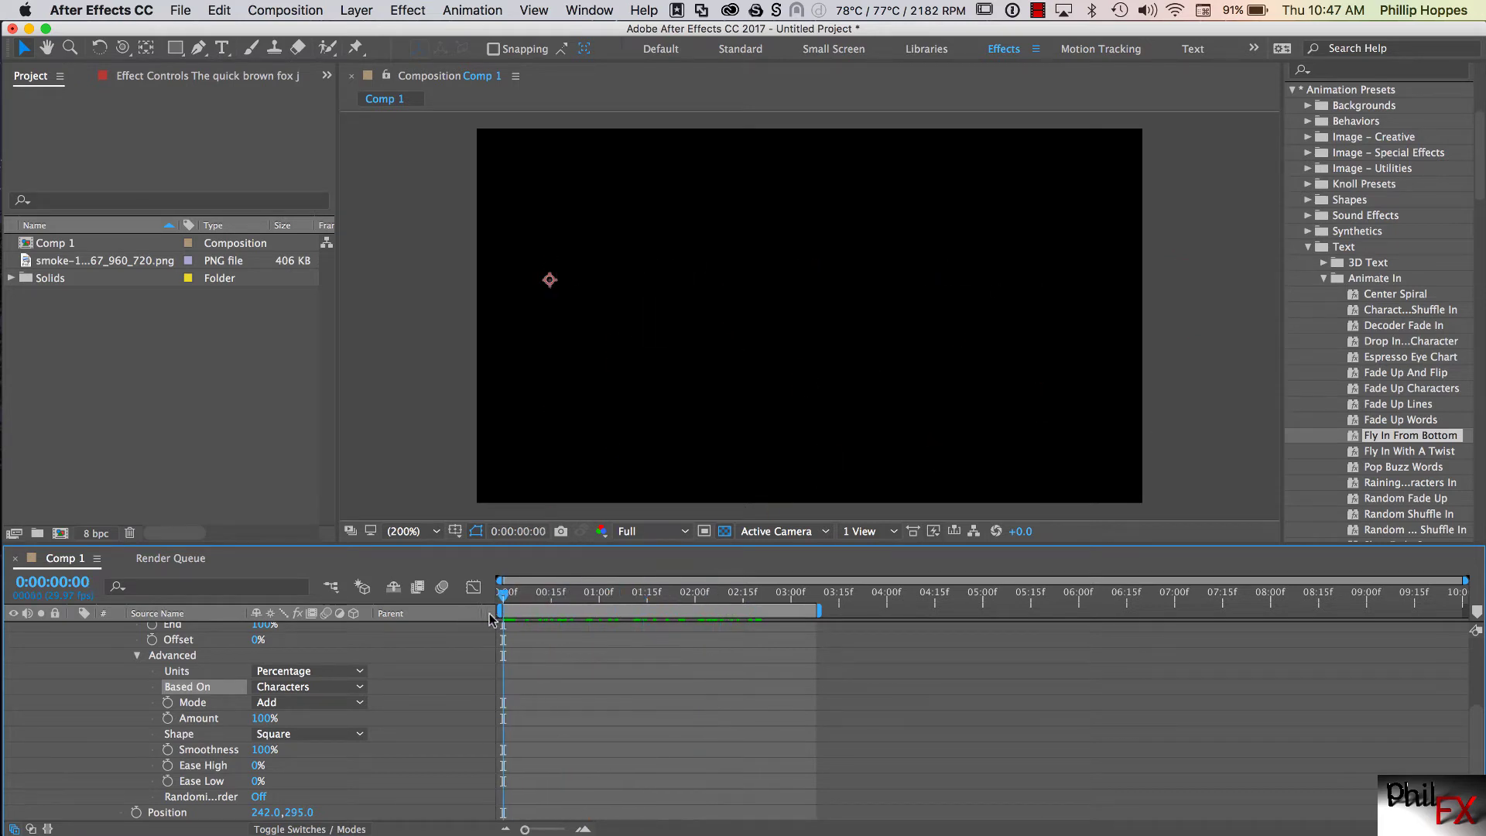
Set Based On to Words, preview the word-by-word reveal, and collapse Animator 1
{"action": "left_click", "coordinate": [358, 691]}
{"action": "left_click", "coordinate": [294, 742]}
{"action": "left_click_drag", "start_coordinate": [502, 600], "coordinate": [432, 604]}
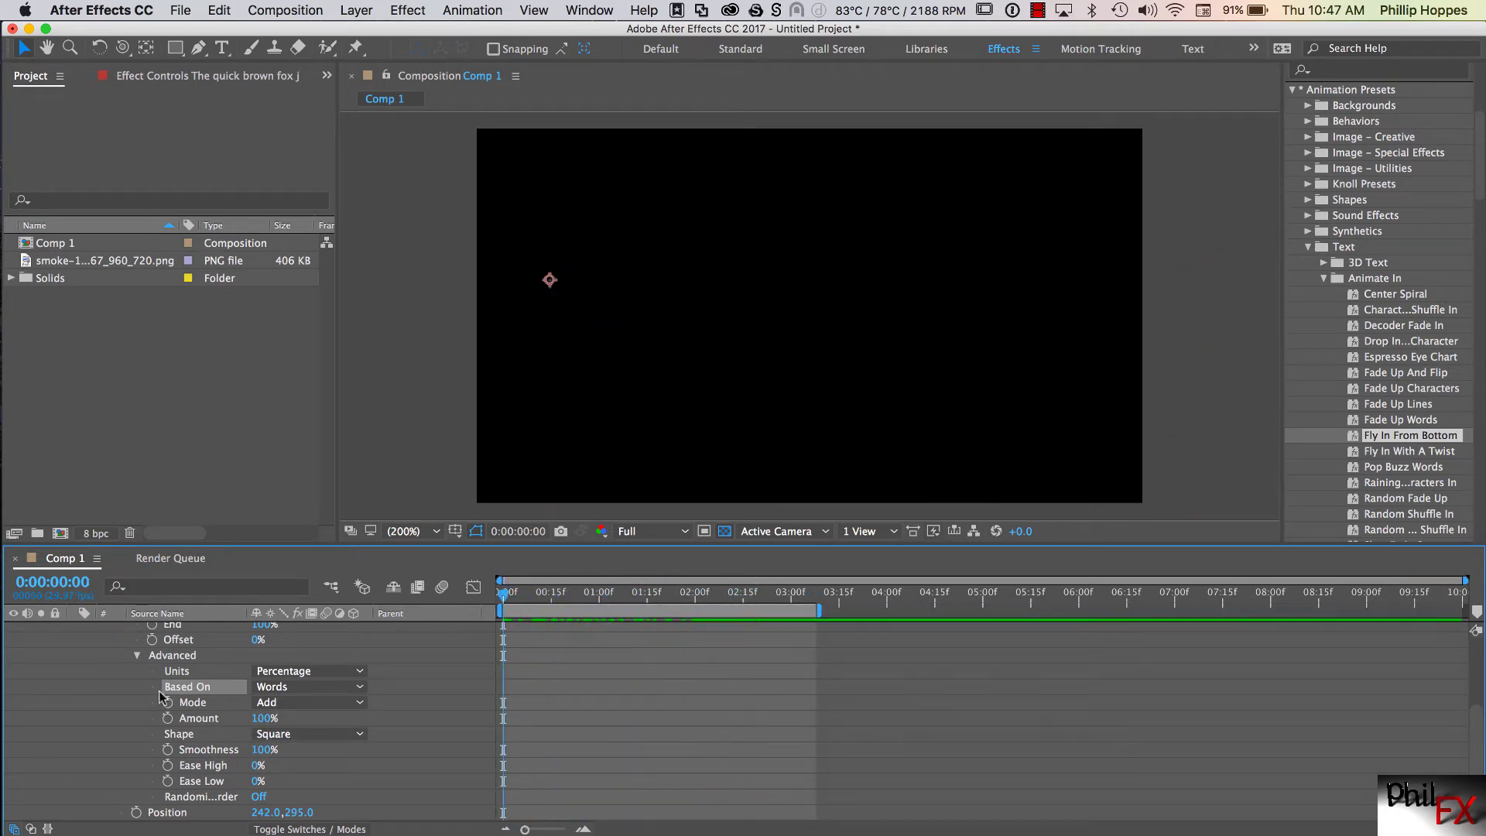
{"action": "scroll", "coordinate": [129, 699], "scroll_direction": "up", "scroll_amount": 4}
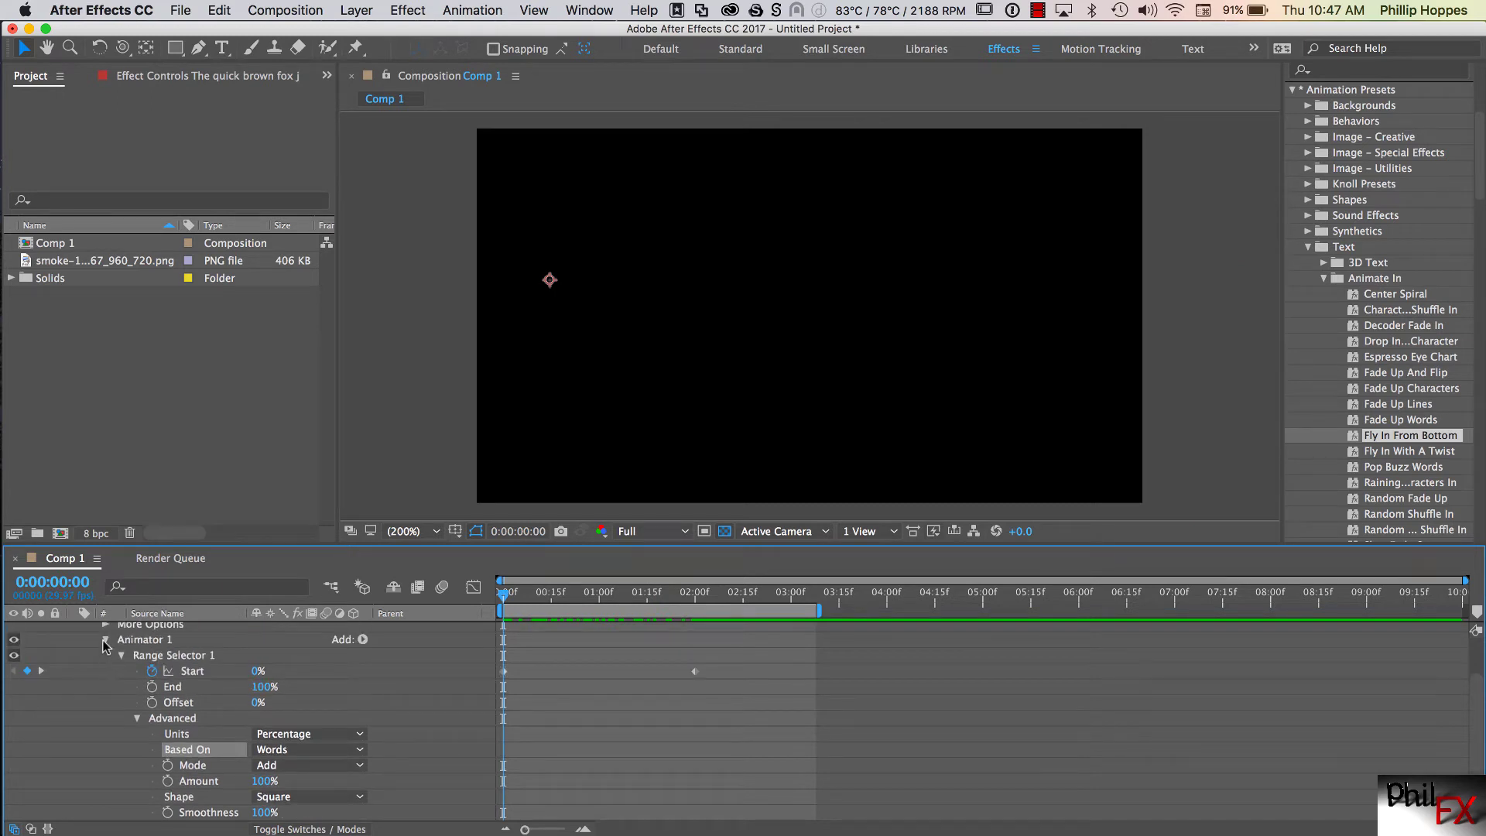
{"action": "left_click", "coordinate": [104, 641]}
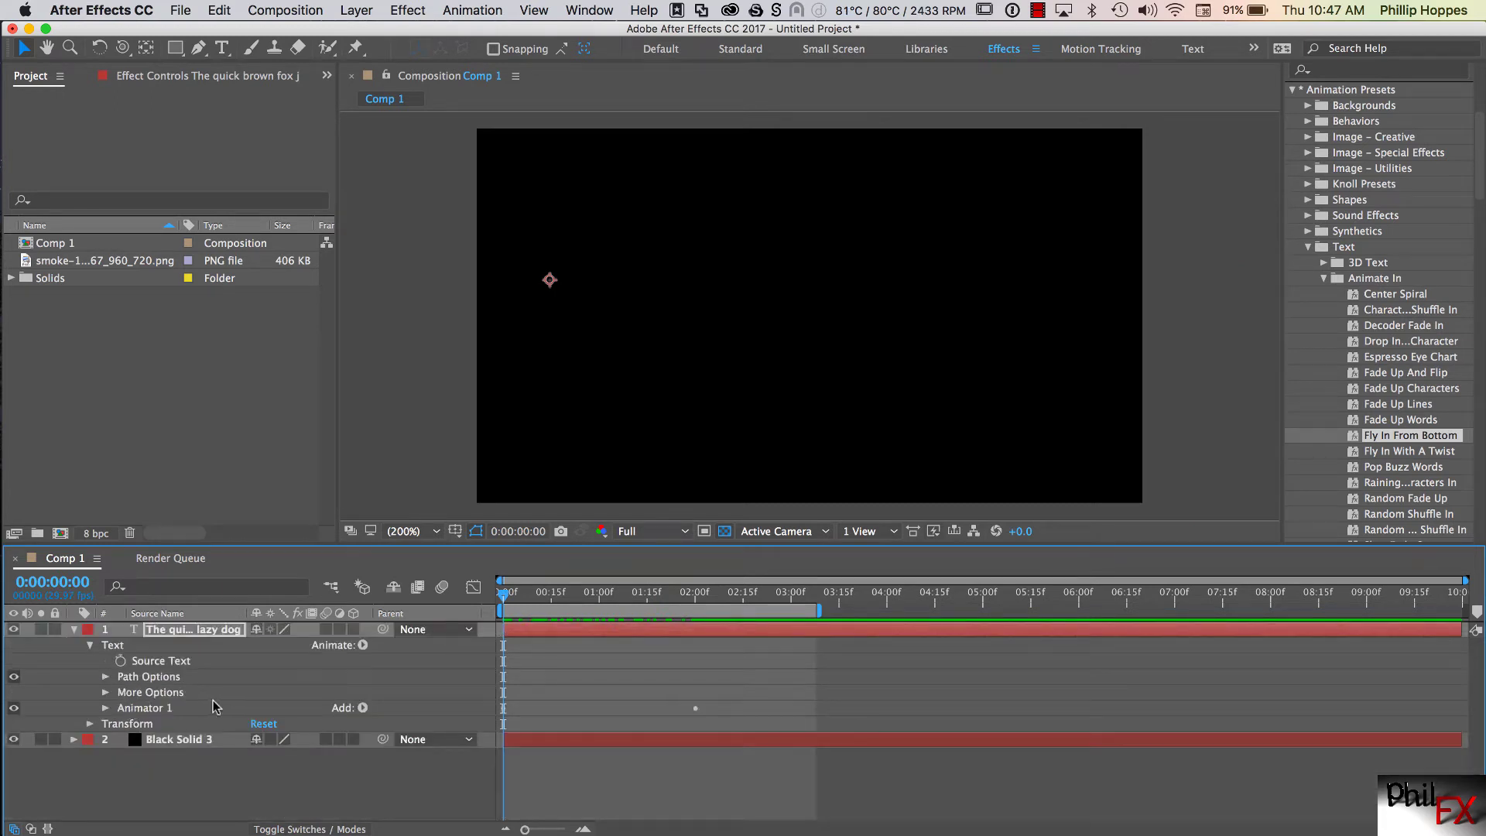
Collapse the Animate In, Text and Animation Presets folders and the text layer's properties
{"action": "left_click", "coordinate": [1324, 279]}
{"action": "left_click", "coordinate": [1308, 248]}
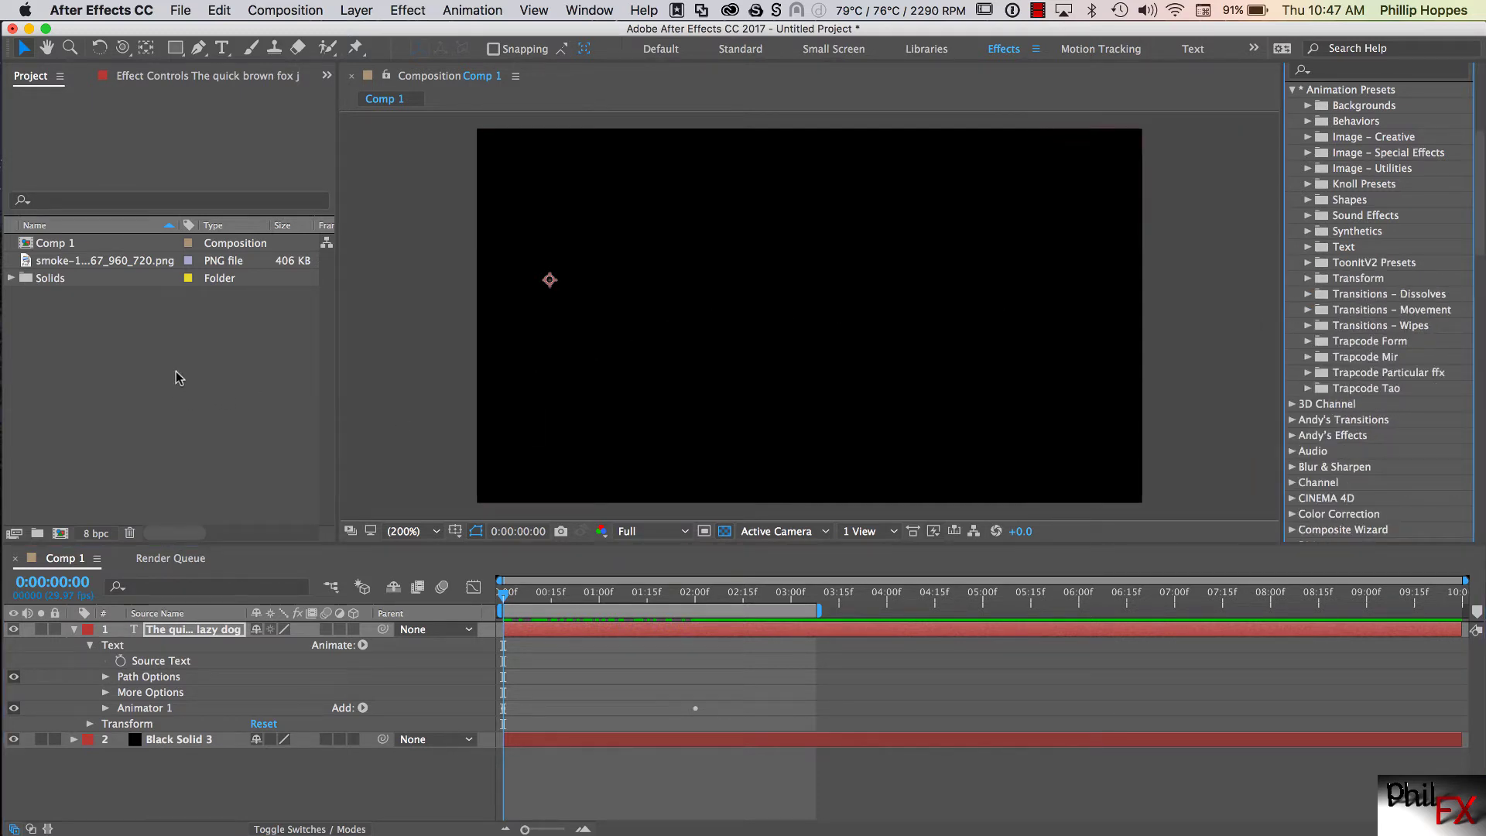
{"action": "left_click", "coordinate": [74, 630]}
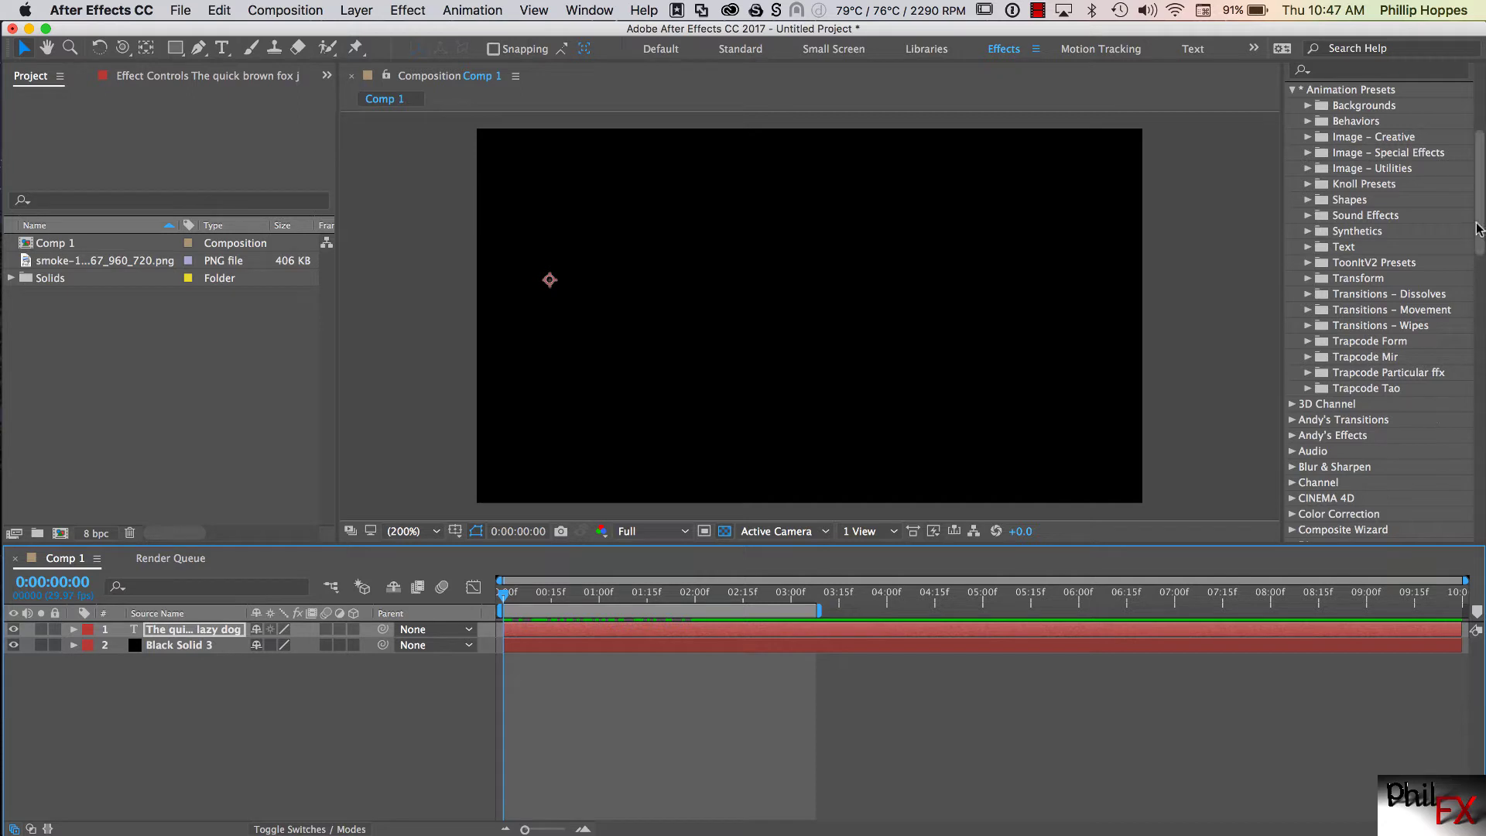
{"action": "scroll", "coordinate": [1480, 166], "scroll_direction": "up", "scroll_amount": 5}
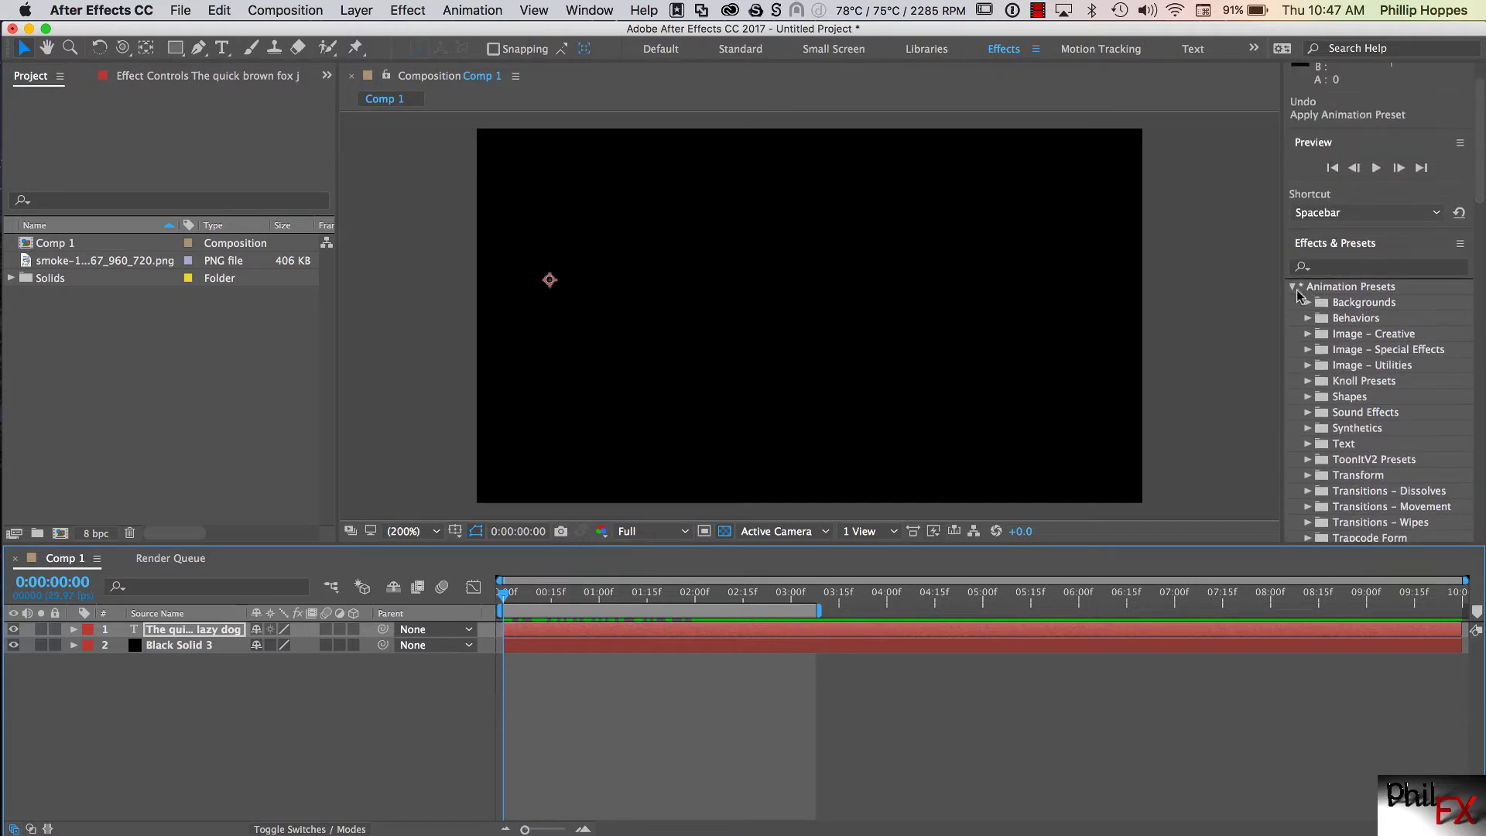
{"action": "left_click", "coordinate": [1294, 290]}
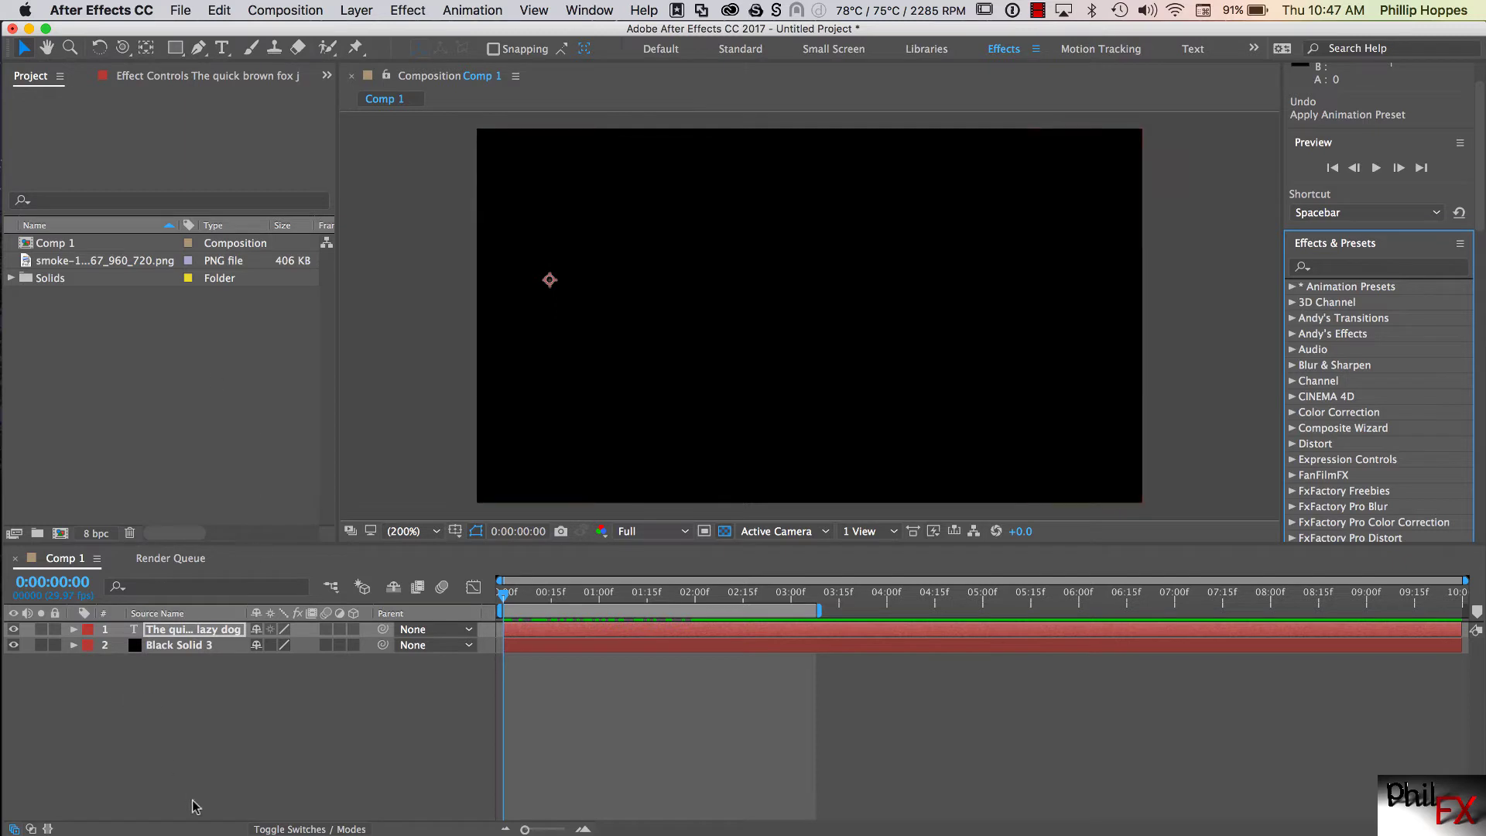
{"action": "left_click", "coordinate": [263, 757]}
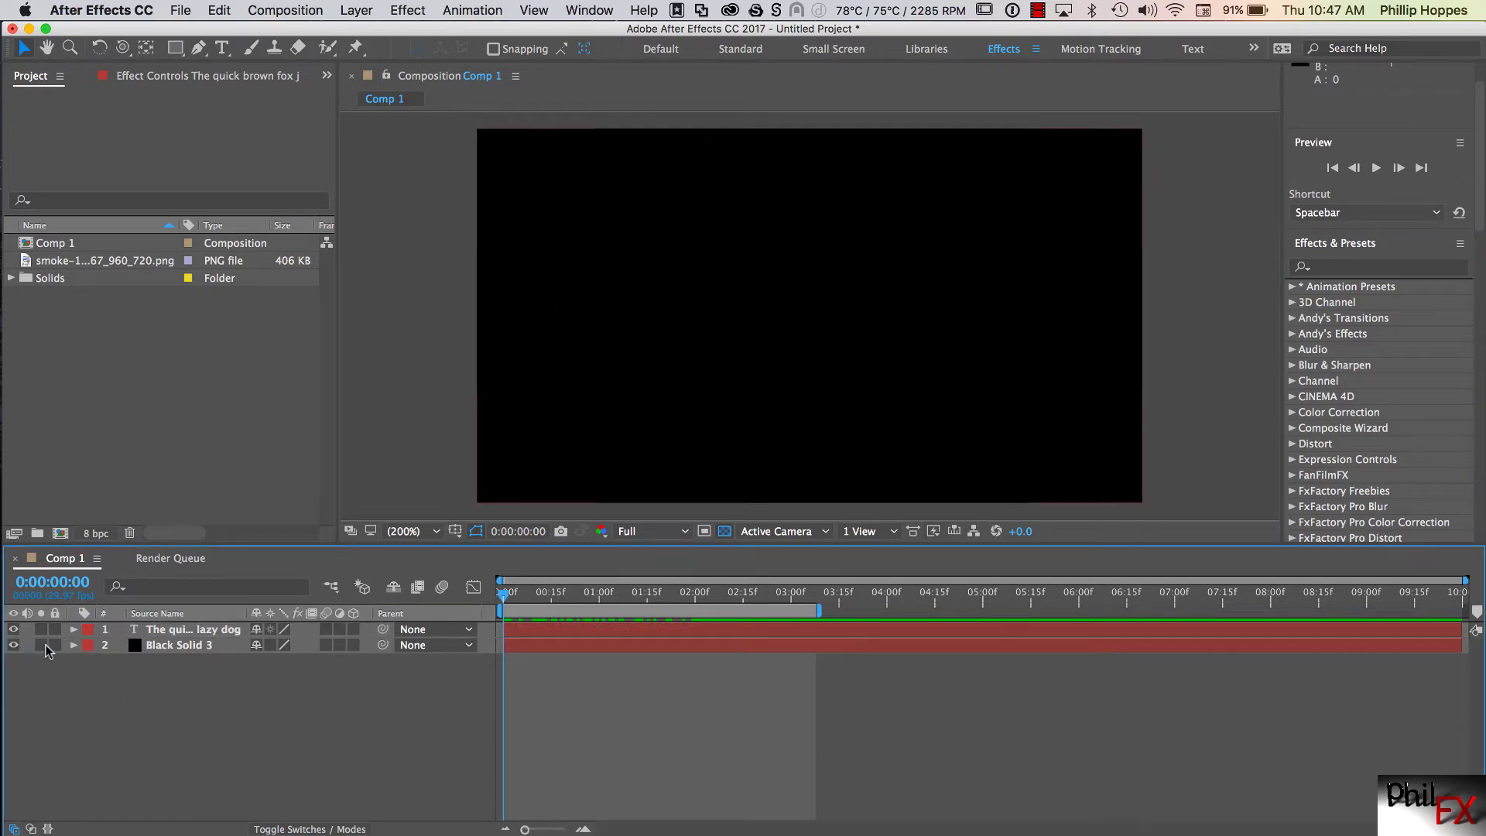
Delete the text layer and Black Solid 3 from Comp 1
{"action": "left_click", "coordinate": [209, 633]}
{"action": "key", "text": "Delete"}
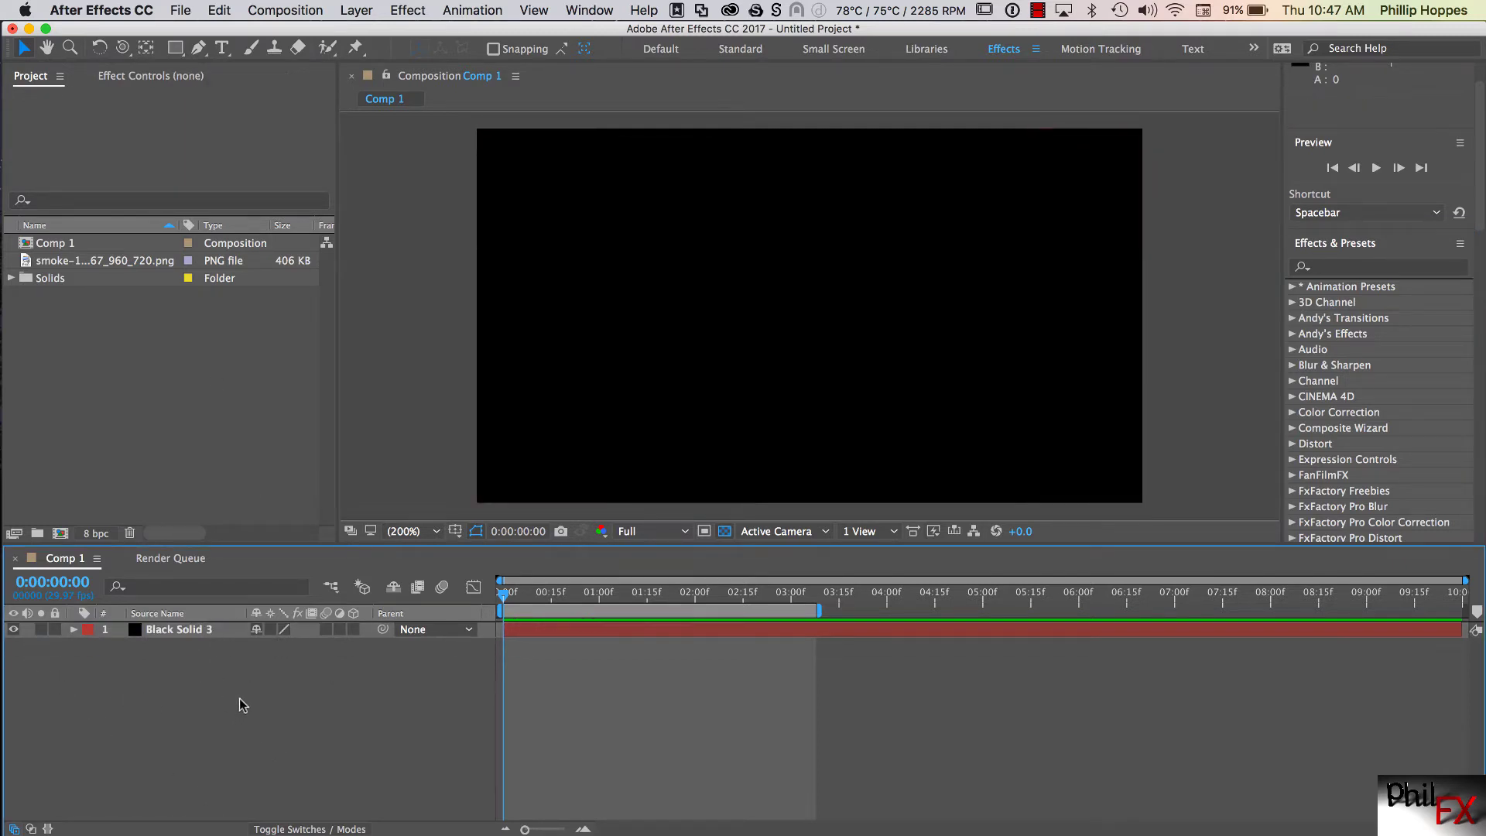
{"action": "left_click", "coordinate": [208, 630]}
{"action": "key", "text": "Delete"}
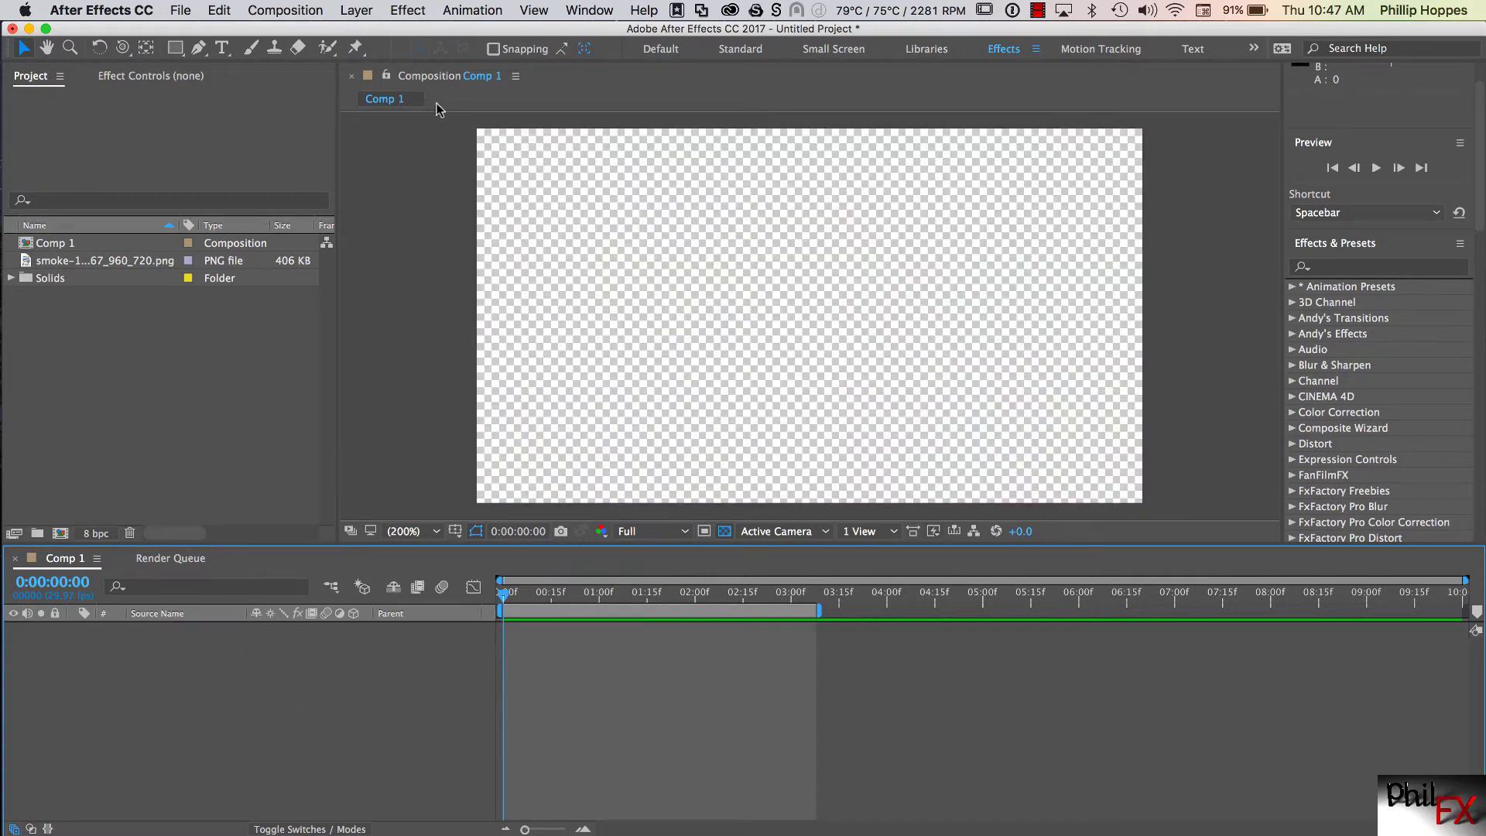
Create Black Solid 4 via Layer > New > Solid and search effects for 'particle'
{"action": "left_click", "coordinate": [372, 8]}
{"action": "mouse_move", "coordinate": [386, 32]}
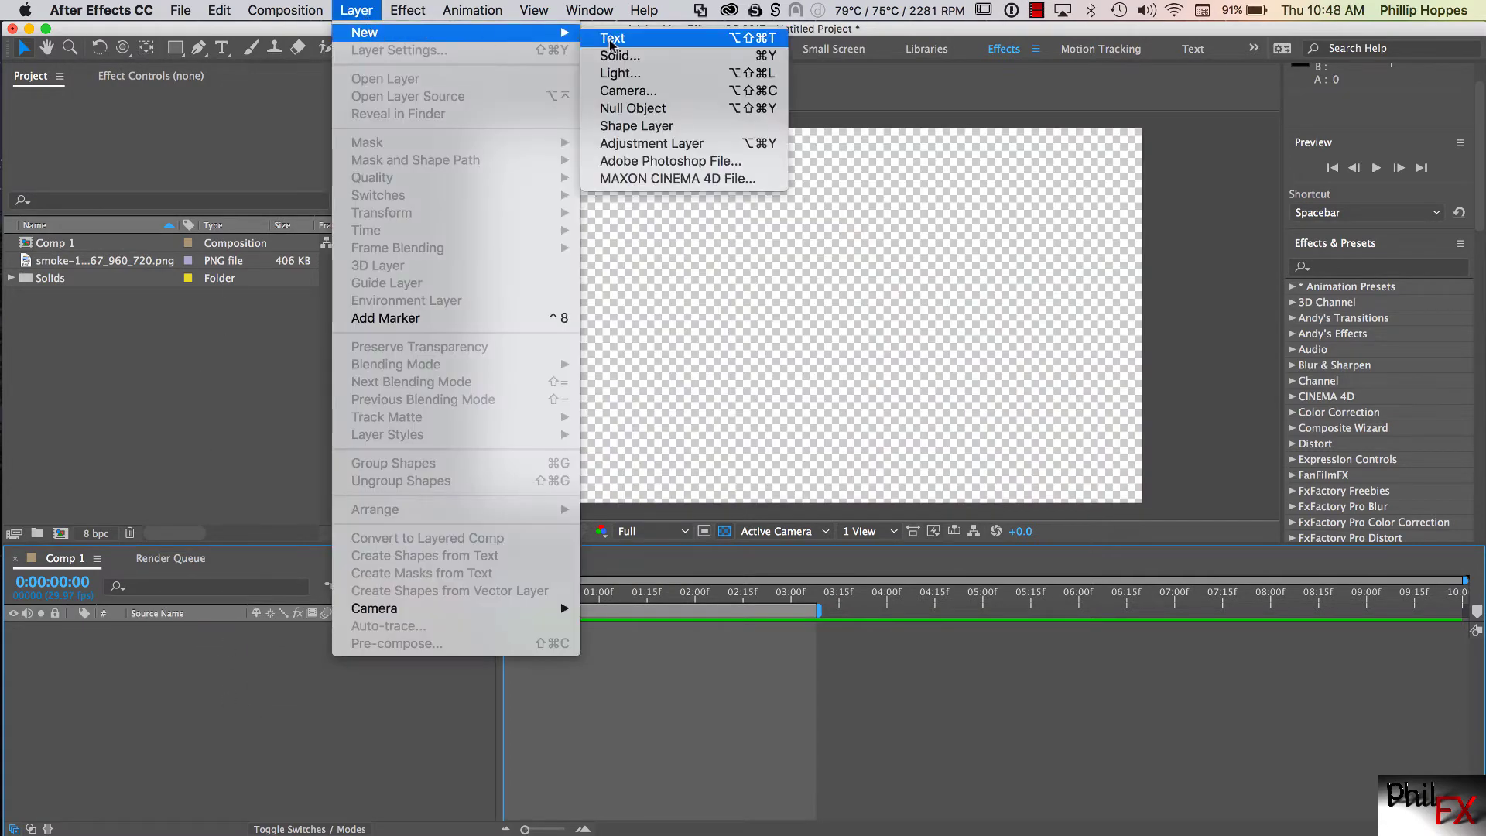
{"action": "left_click", "coordinate": [614, 58]}
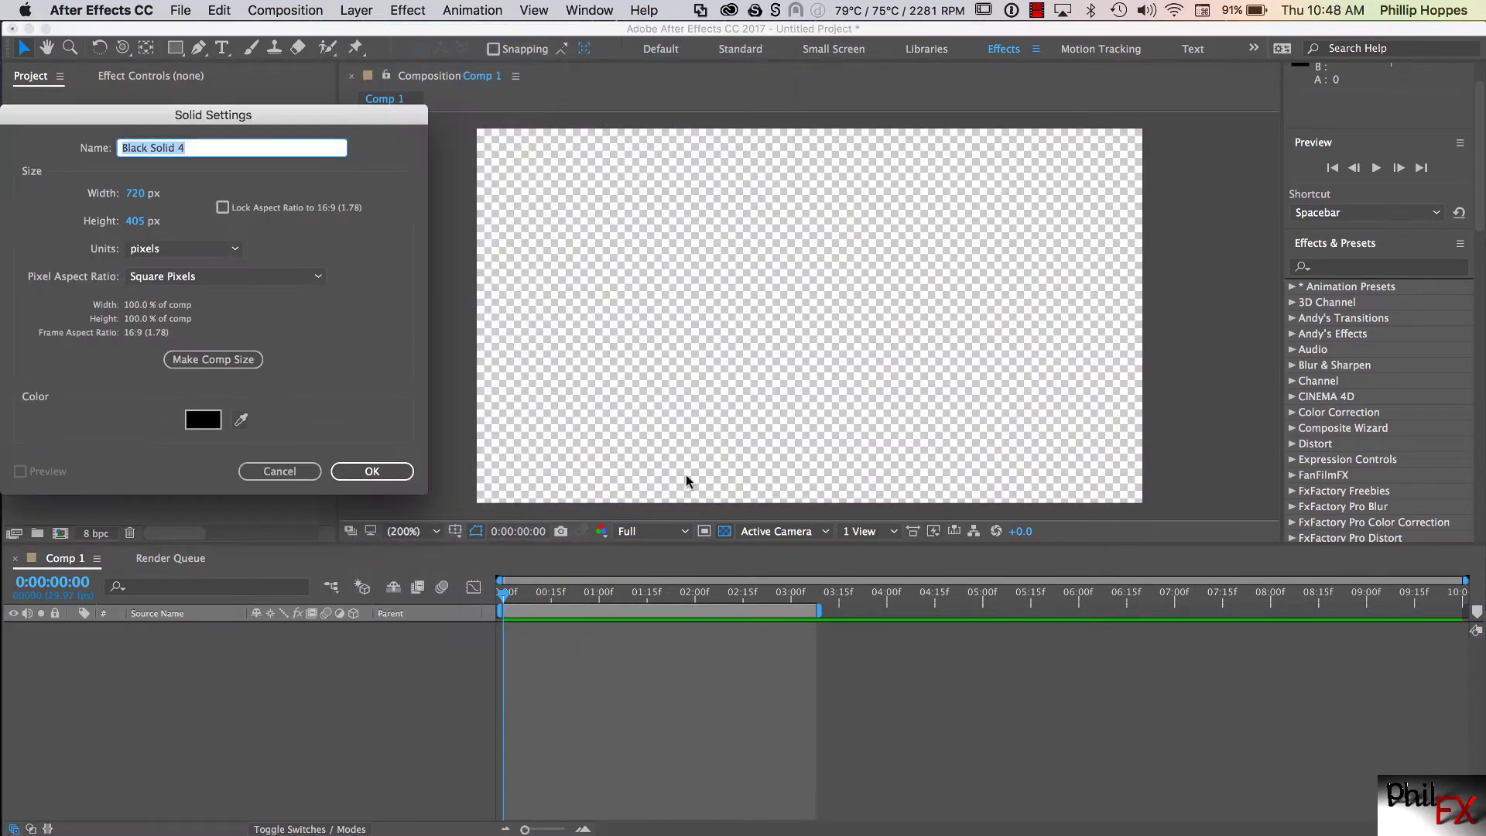
{"action": "left_click", "coordinate": [373, 475]}
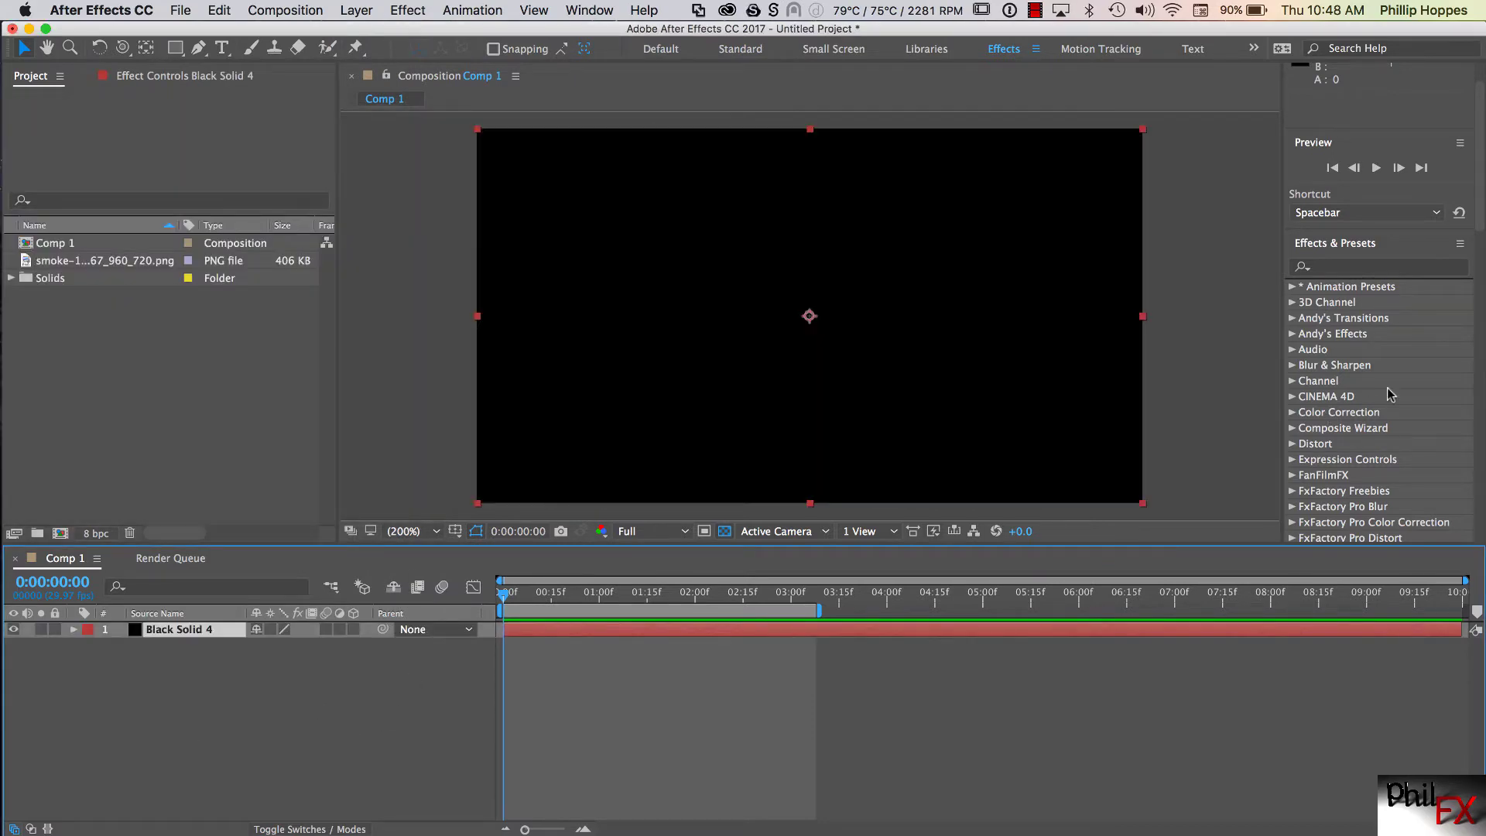
{"action": "left_click", "coordinate": [1350, 268]}
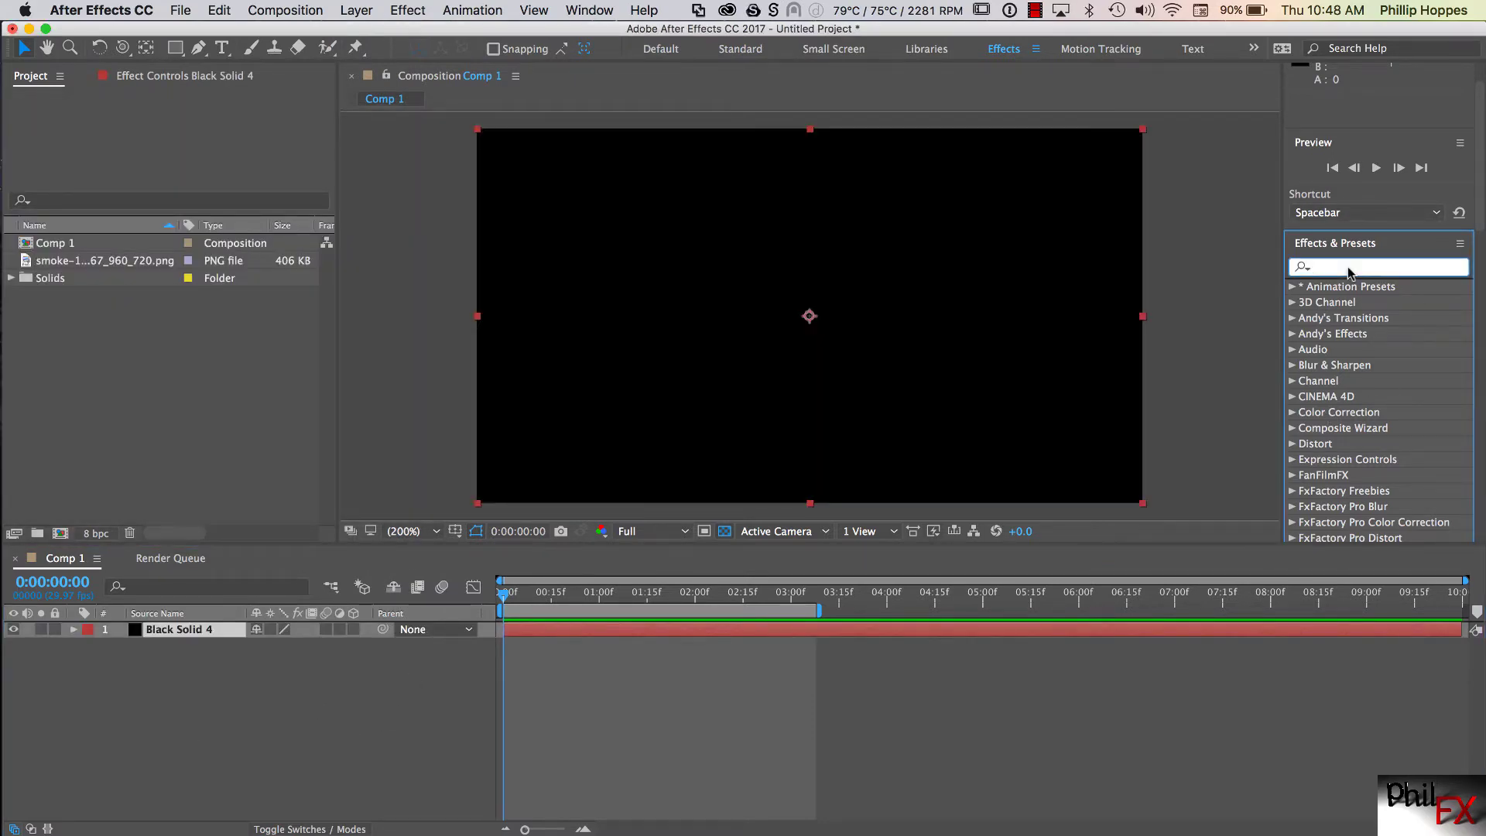
{"action": "type", "text": "particle"}
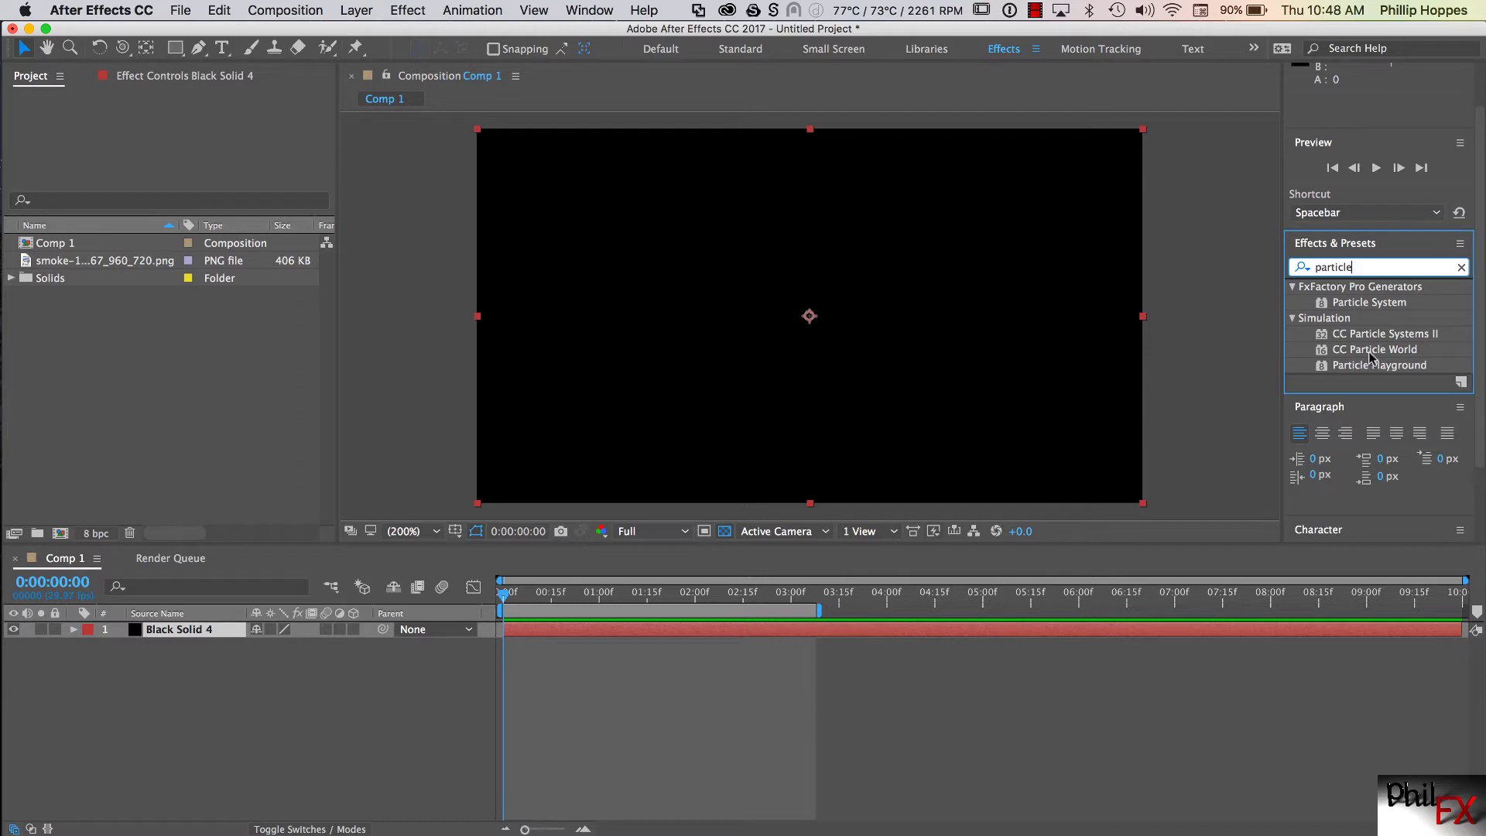
Apply CC Particle World to Black Solid 4 and place a new Black Solid 5 beneath it
{"action": "left_click_drag", "start_coordinate": [1368, 351], "coordinate": [666, 403]}
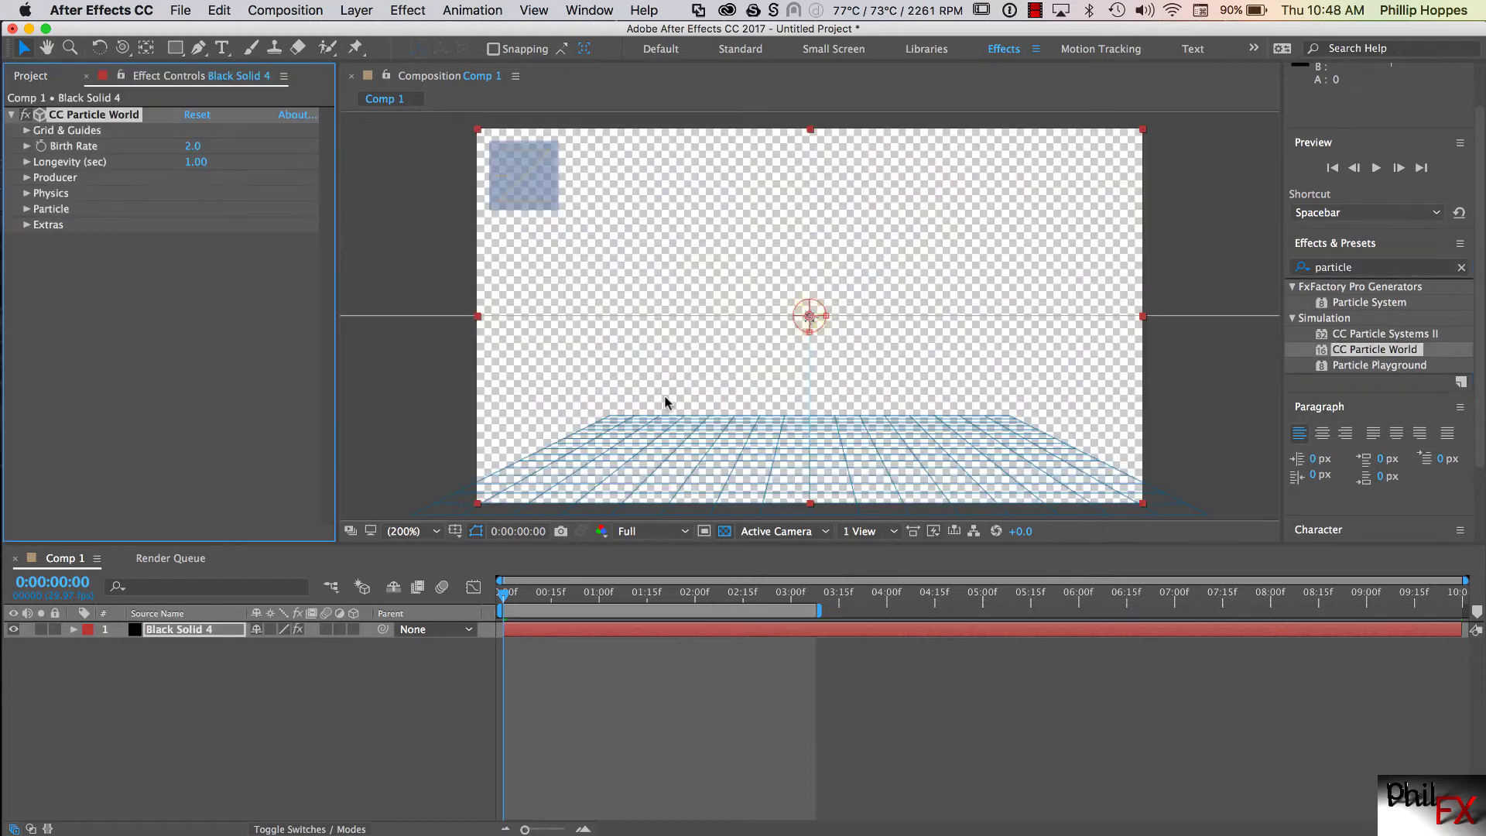
{"action": "left_click", "coordinate": [241, 771]}
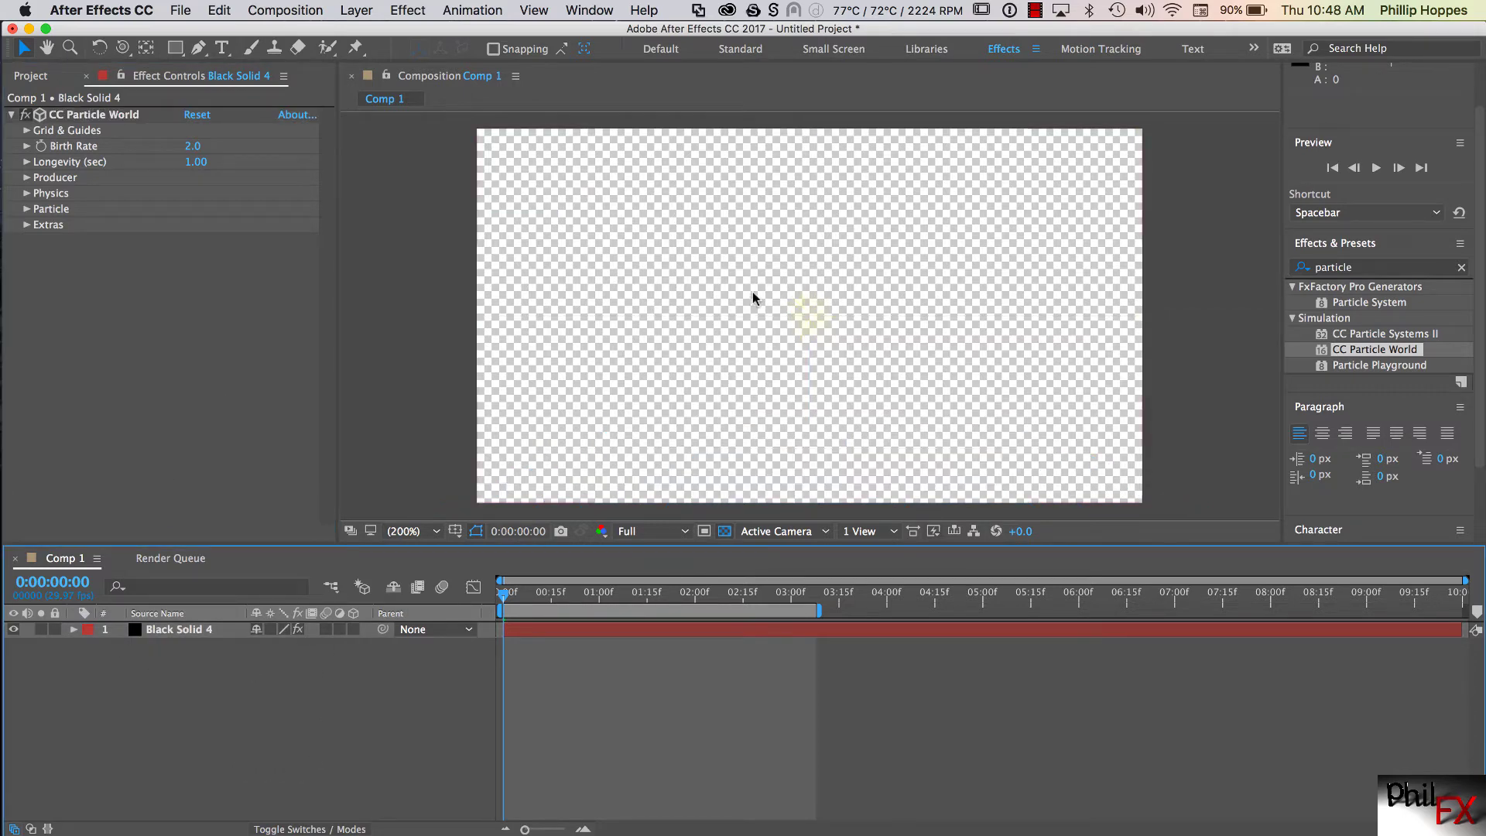
{"action": "left_click", "coordinate": [366, 14]}
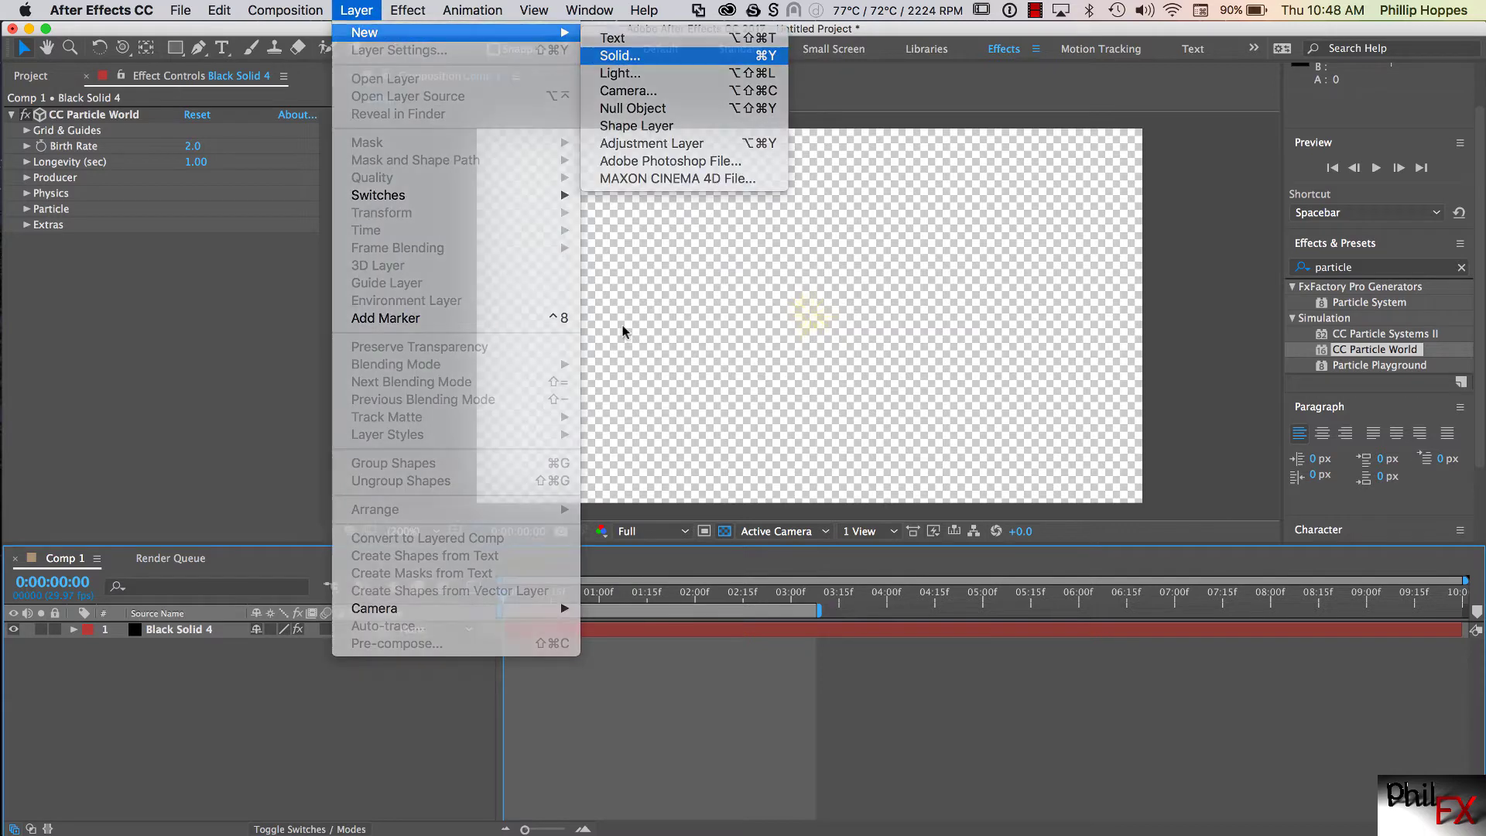
{"action": "key", "text": "super+y"}
{"action": "left_click", "coordinate": [368, 472]}
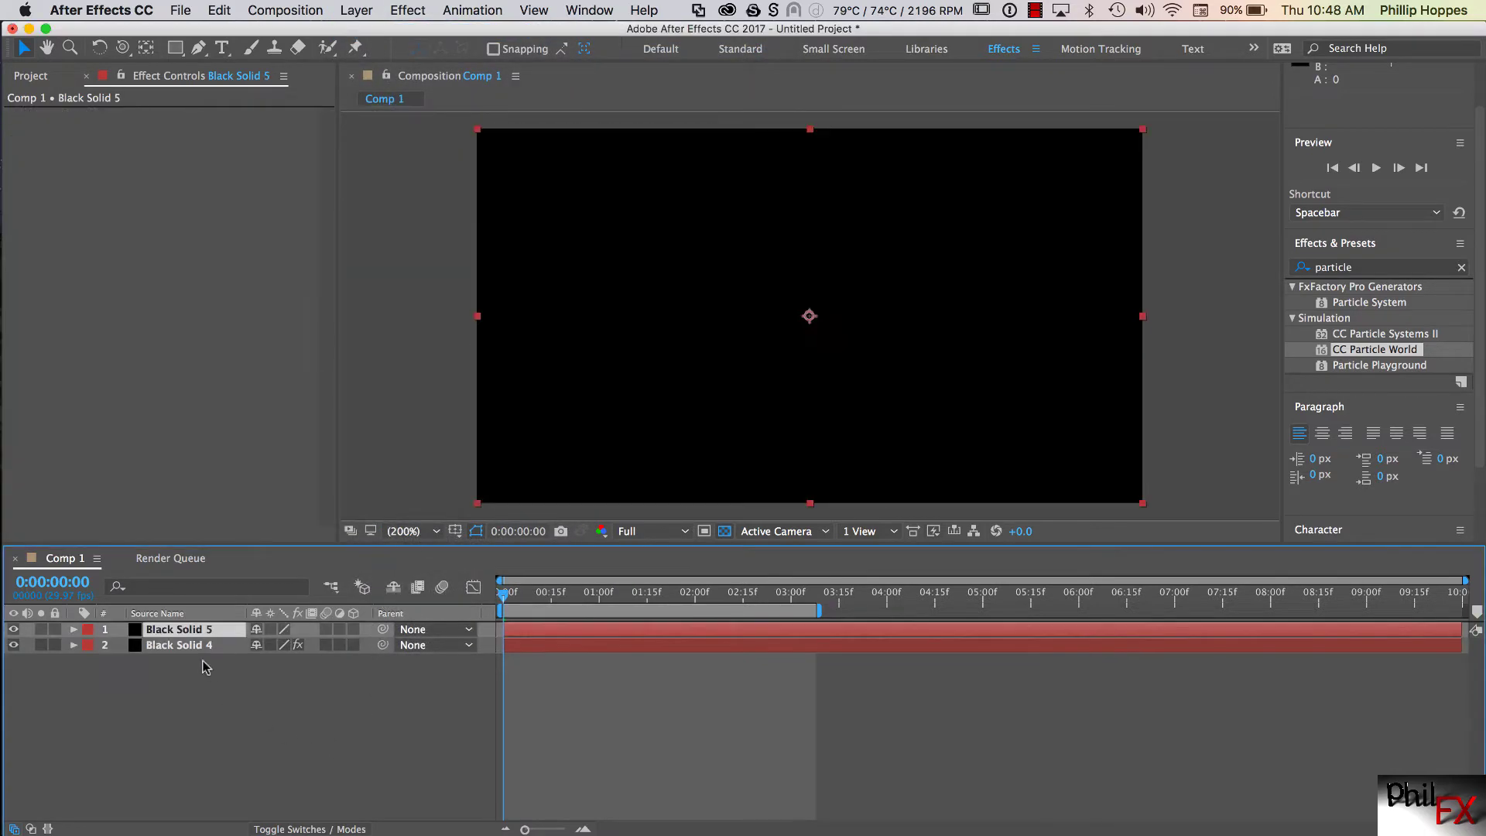
{"action": "left_click_drag", "start_coordinate": [193, 629], "coordinate": [197, 688]}
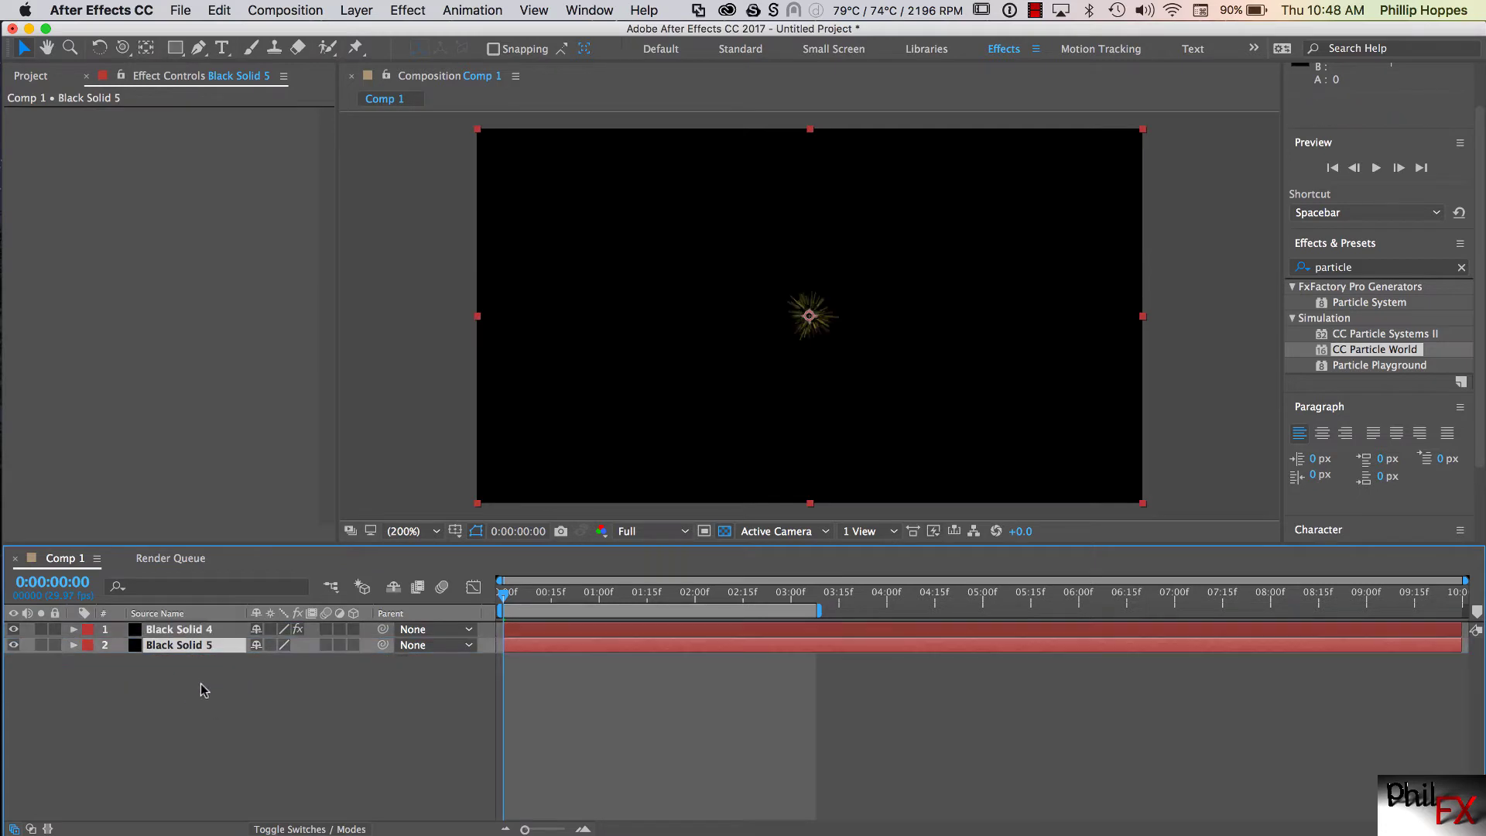
Rename Black Solid 4 to 'Particles' and play a preview
{"action": "double_click", "coordinate": [187, 636]}
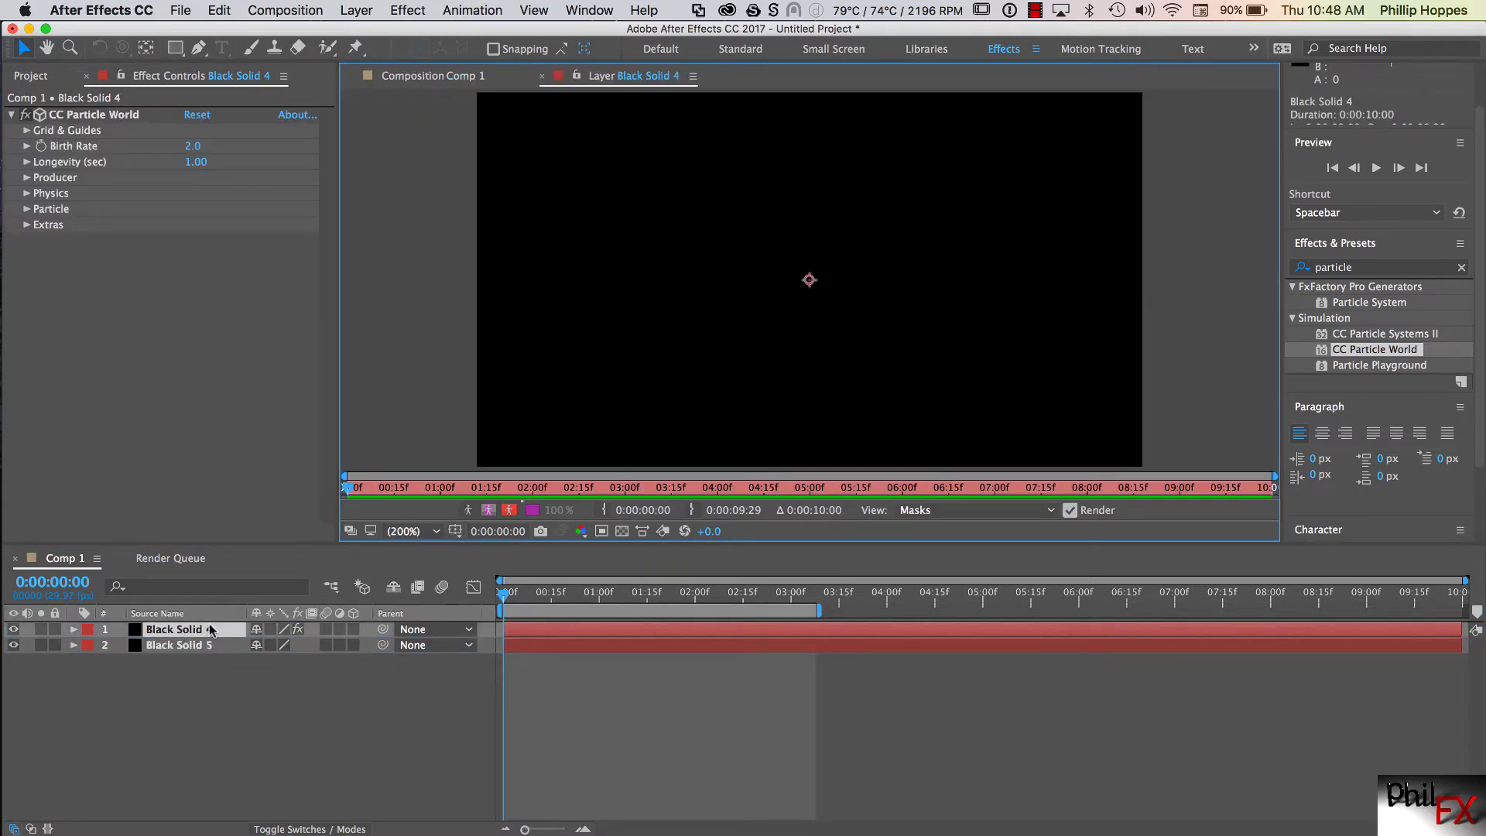
{"action": "left_click", "coordinate": [211, 630]}
{"action": "key", "text": "Return"}
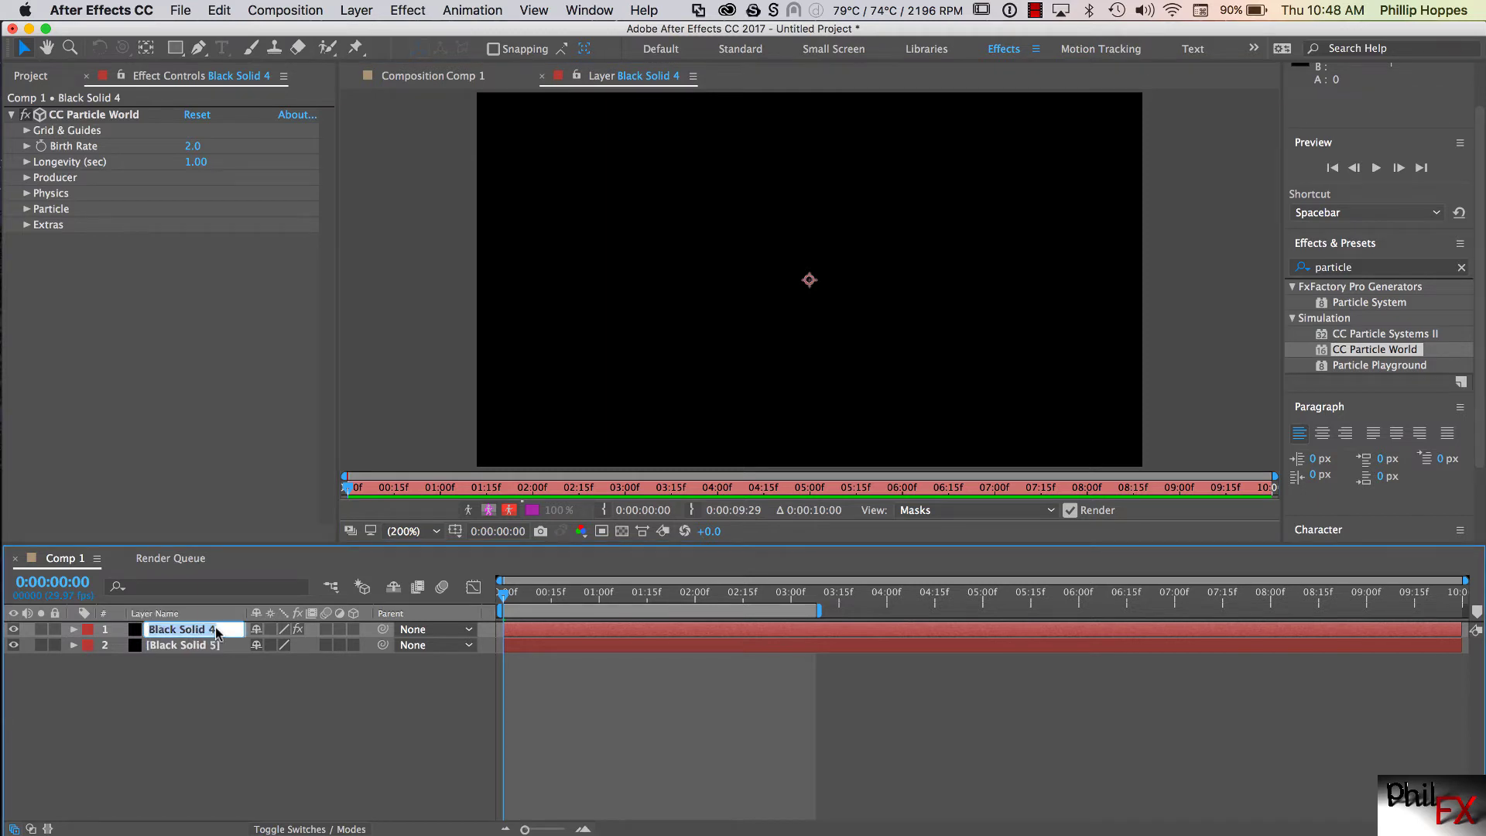
{"action": "type", "text": "Particles"}
{"action": "key", "text": "Return"}
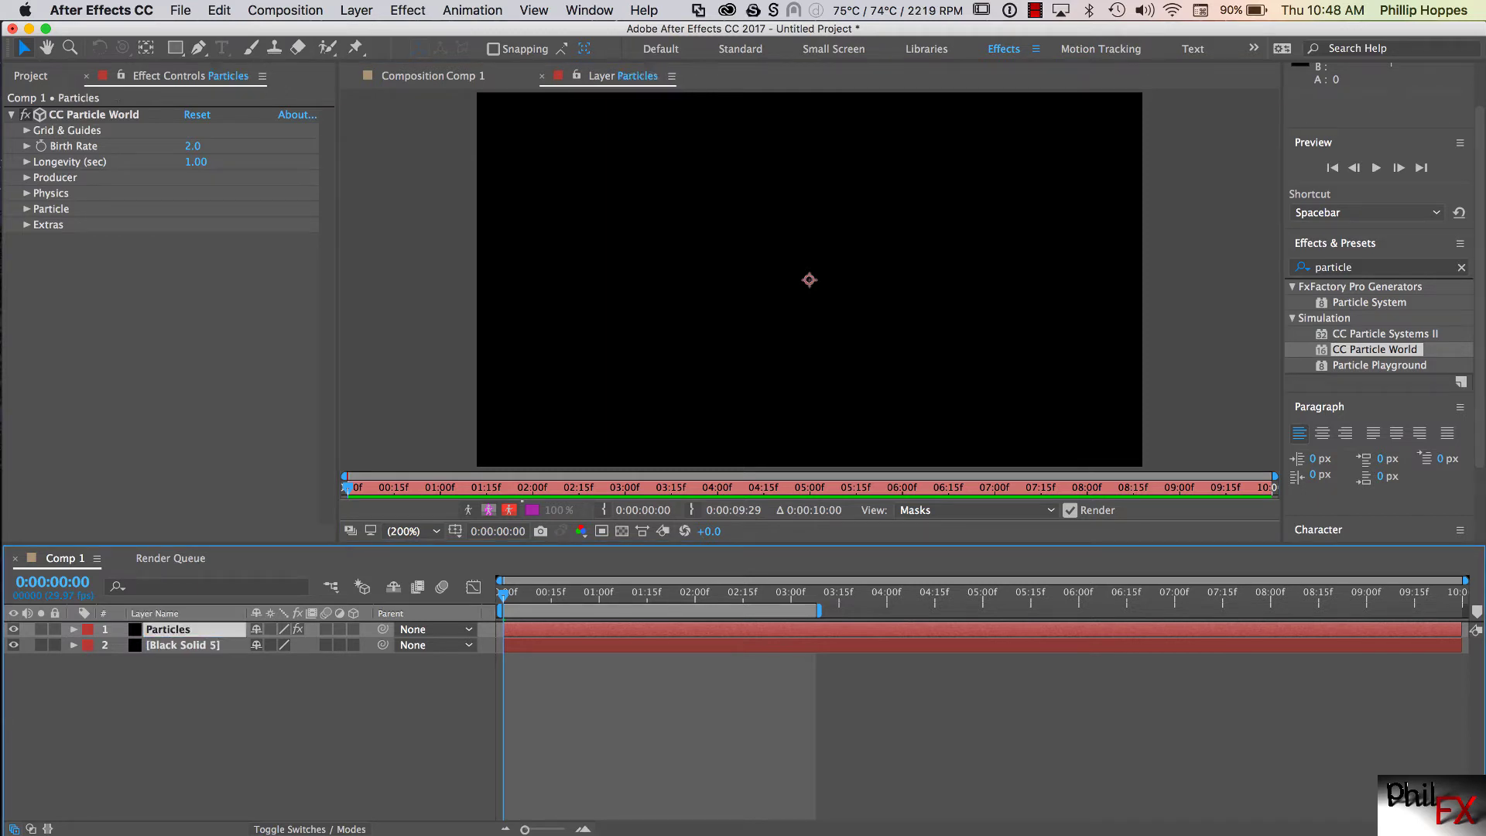
{"action": "left_click", "coordinate": [1372, 172]}
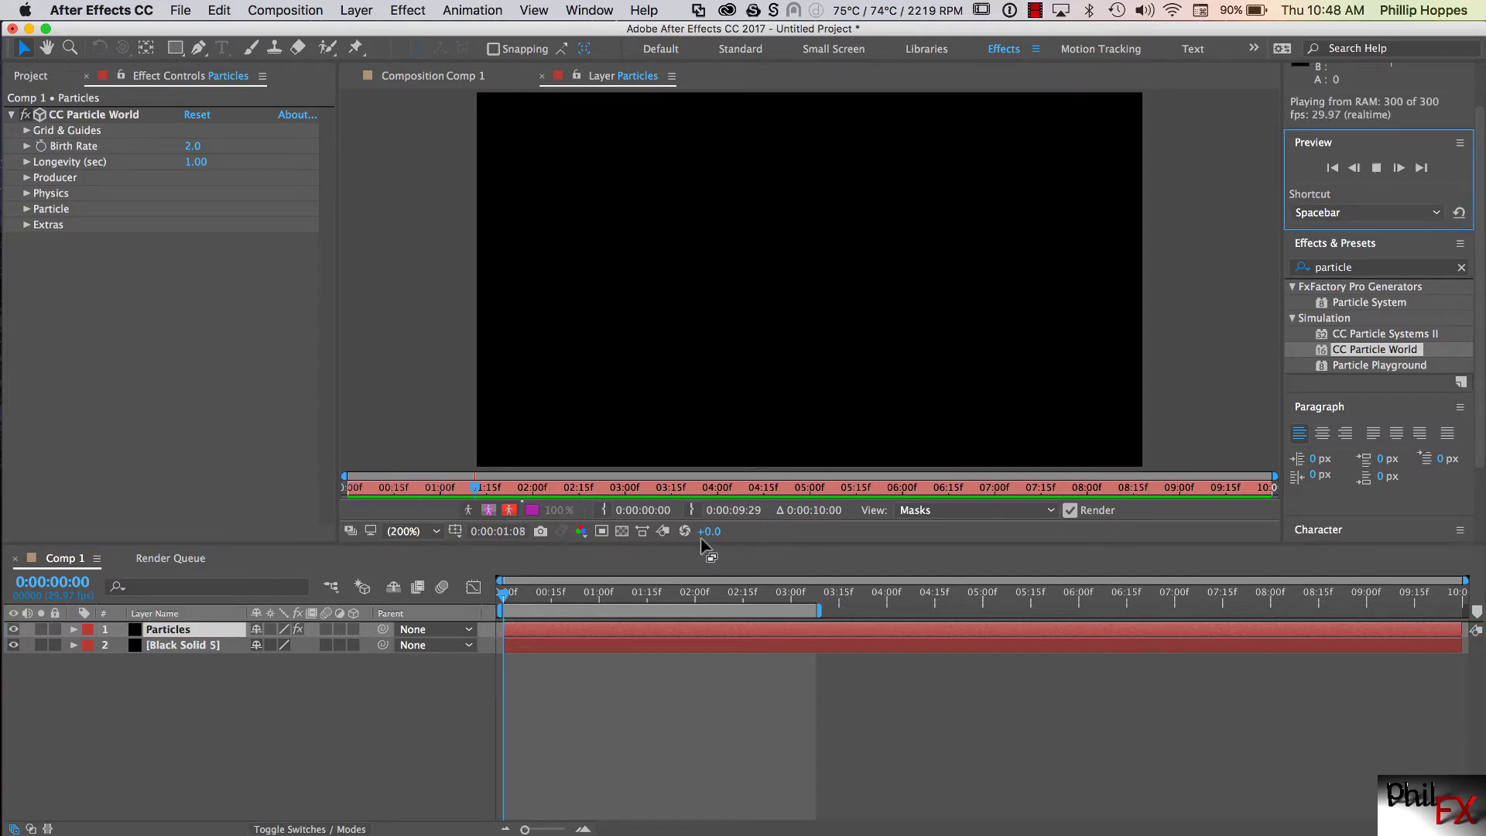
{"action": "left_click", "coordinate": [404, 76]}
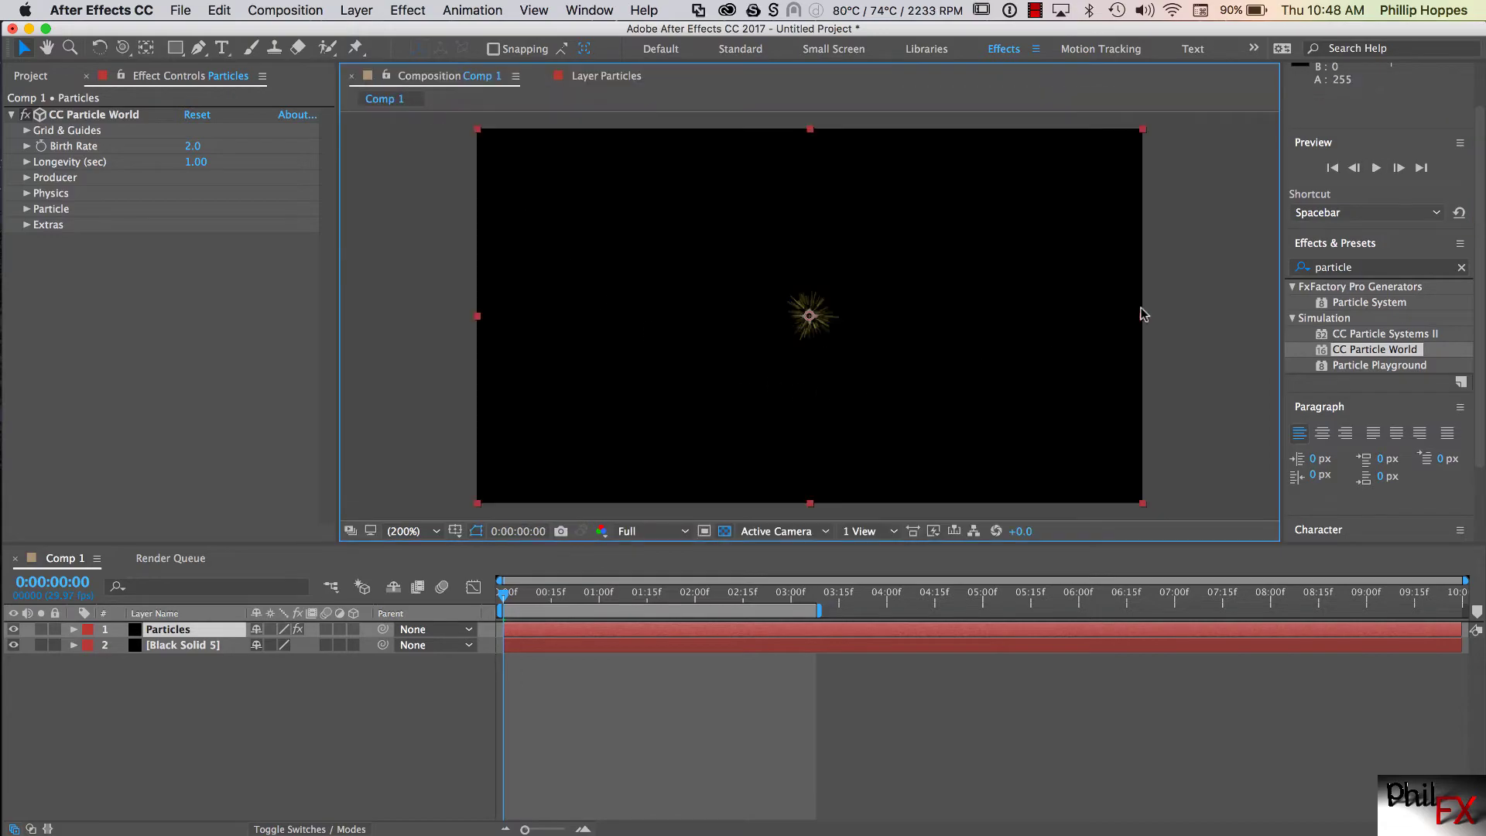
{"action": "left_click", "coordinate": [1371, 172]}
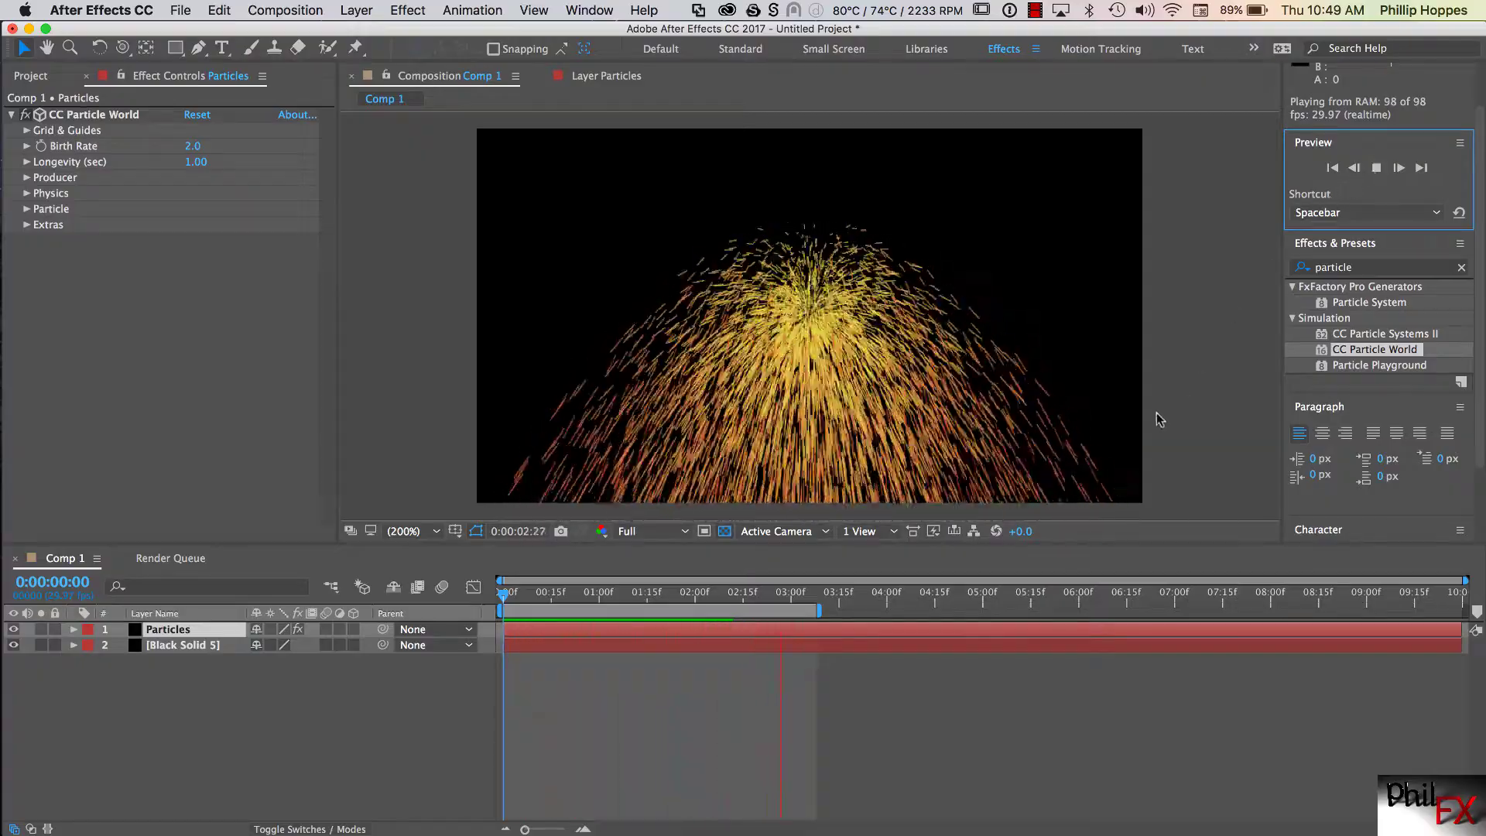
{"action": "left_click_drag", "start_coordinate": [822, 611], "coordinate": [621, 612]}
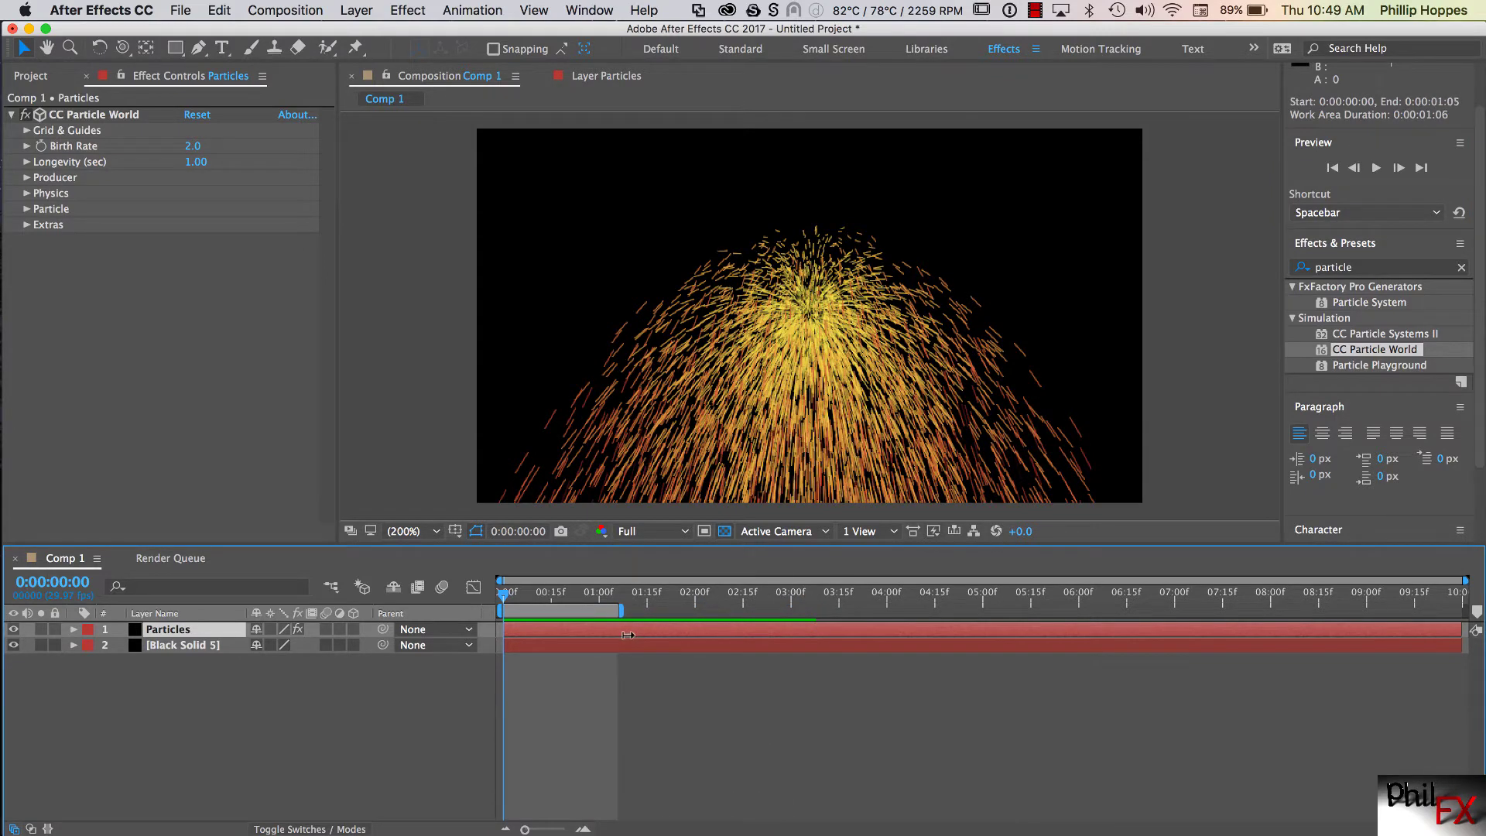
{"action": "left_click", "coordinate": [1377, 170]}
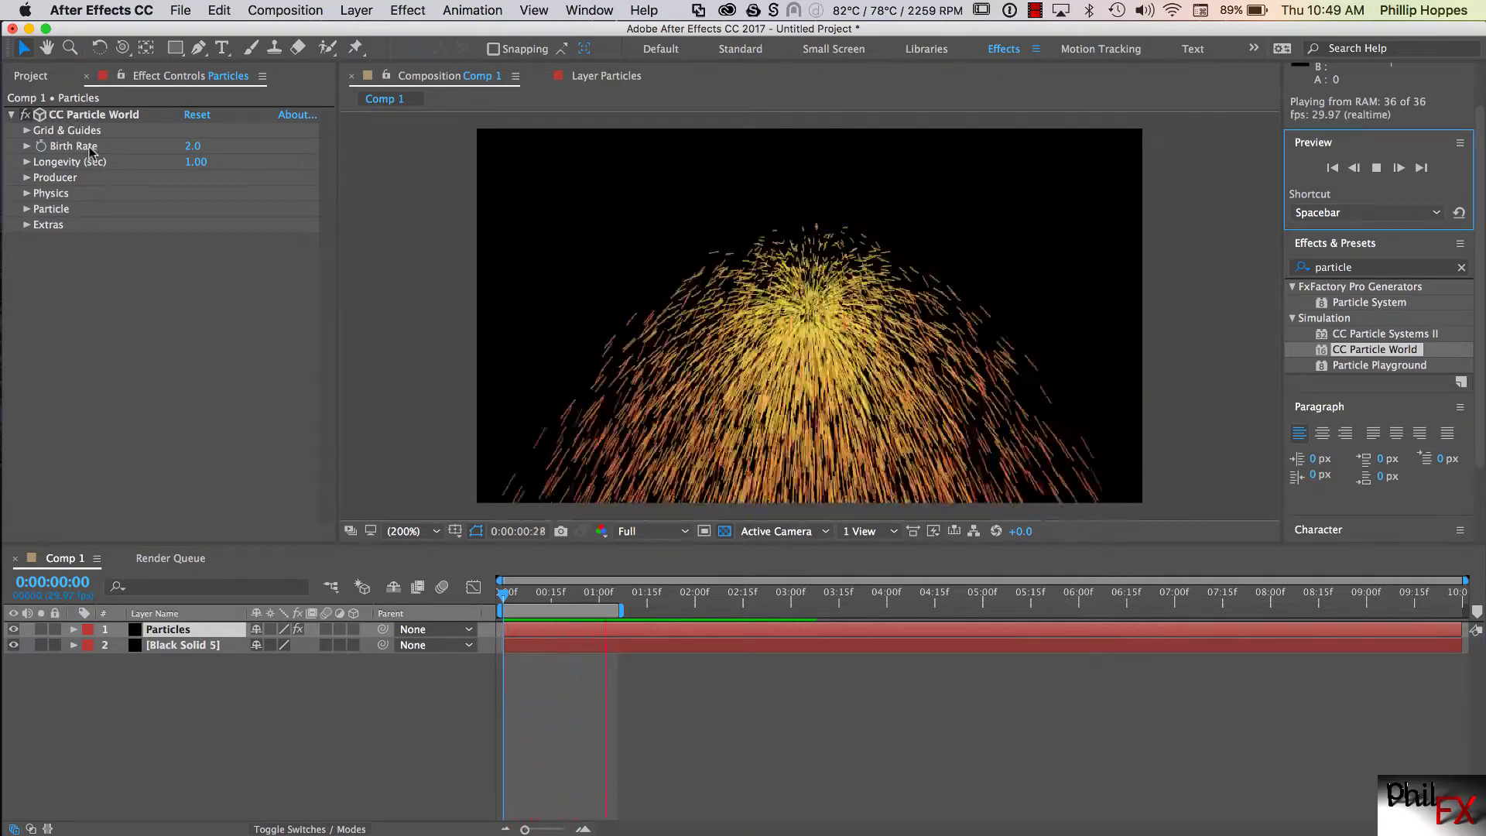
{"action": "left_click", "coordinate": [26, 132]}
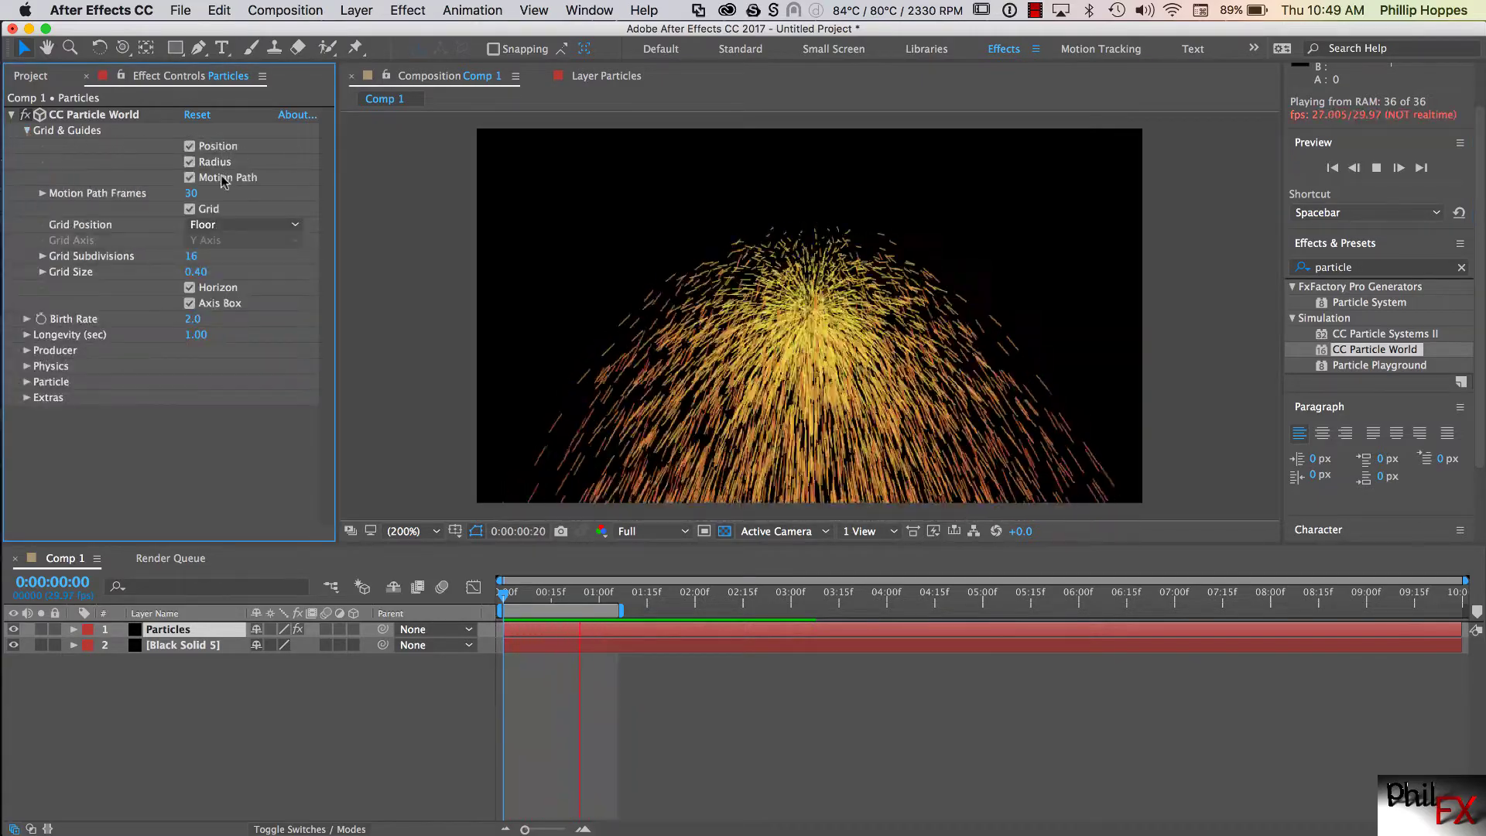
{"action": "left_click", "coordinate": [27, 131]}
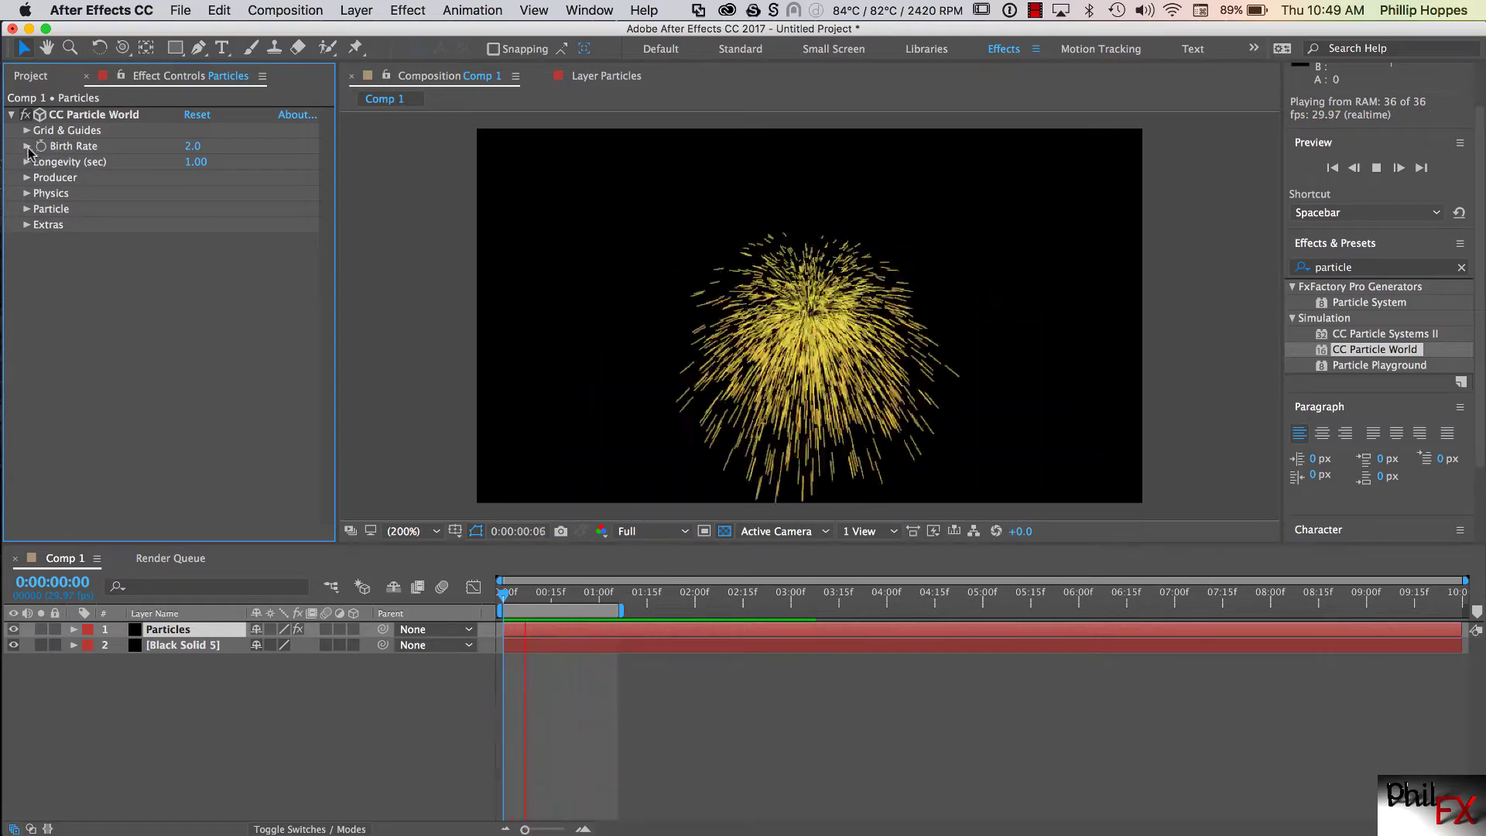
Set the particle Birth Rate to 1.2
{"action": "left_click", "coordinate": [28, 146]}
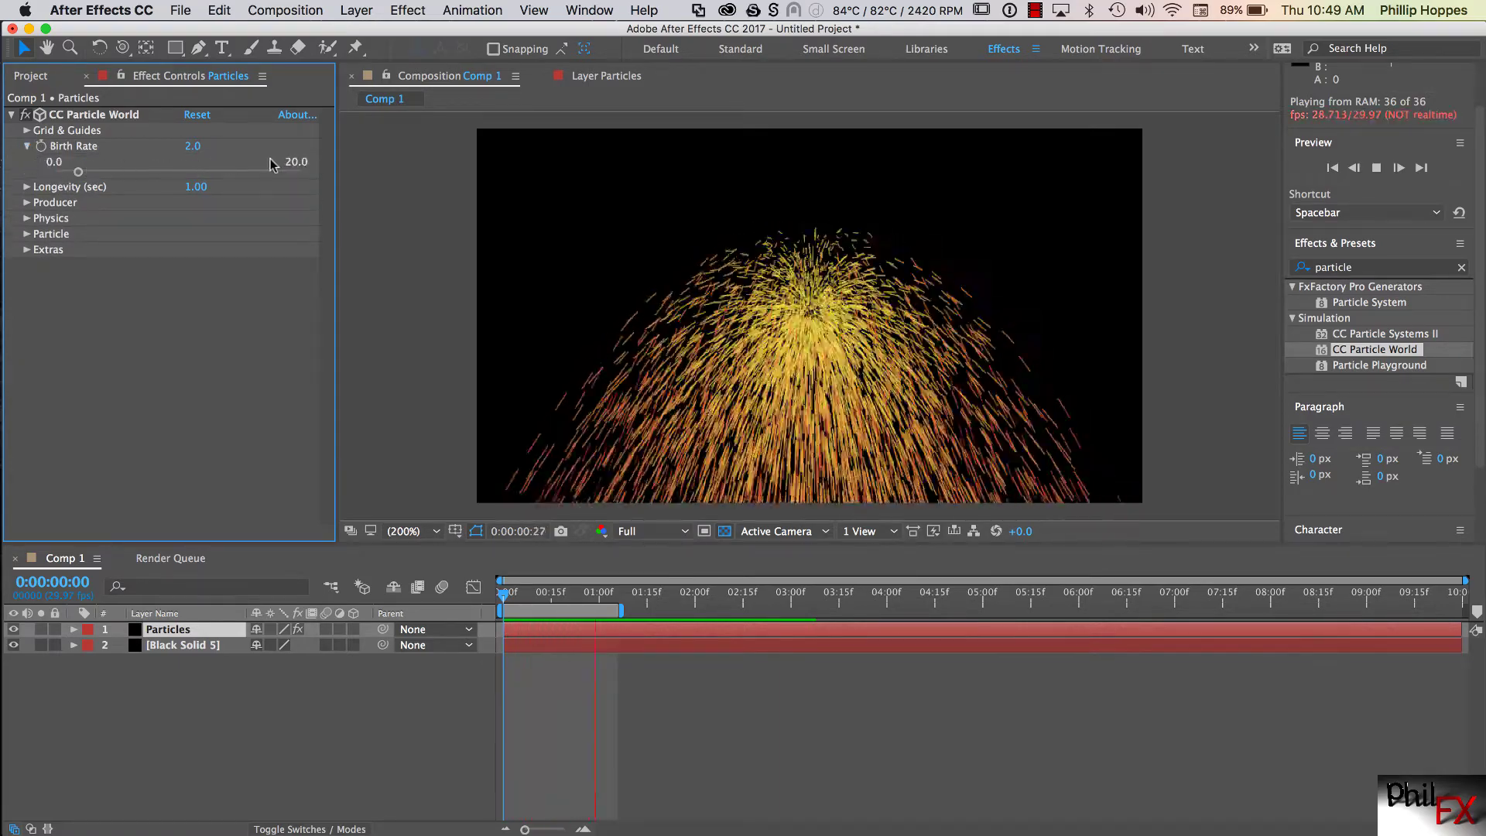
{"action": "left_click_drag", "start_coordinate": [78, 168], "coordinate": [225, 170]}
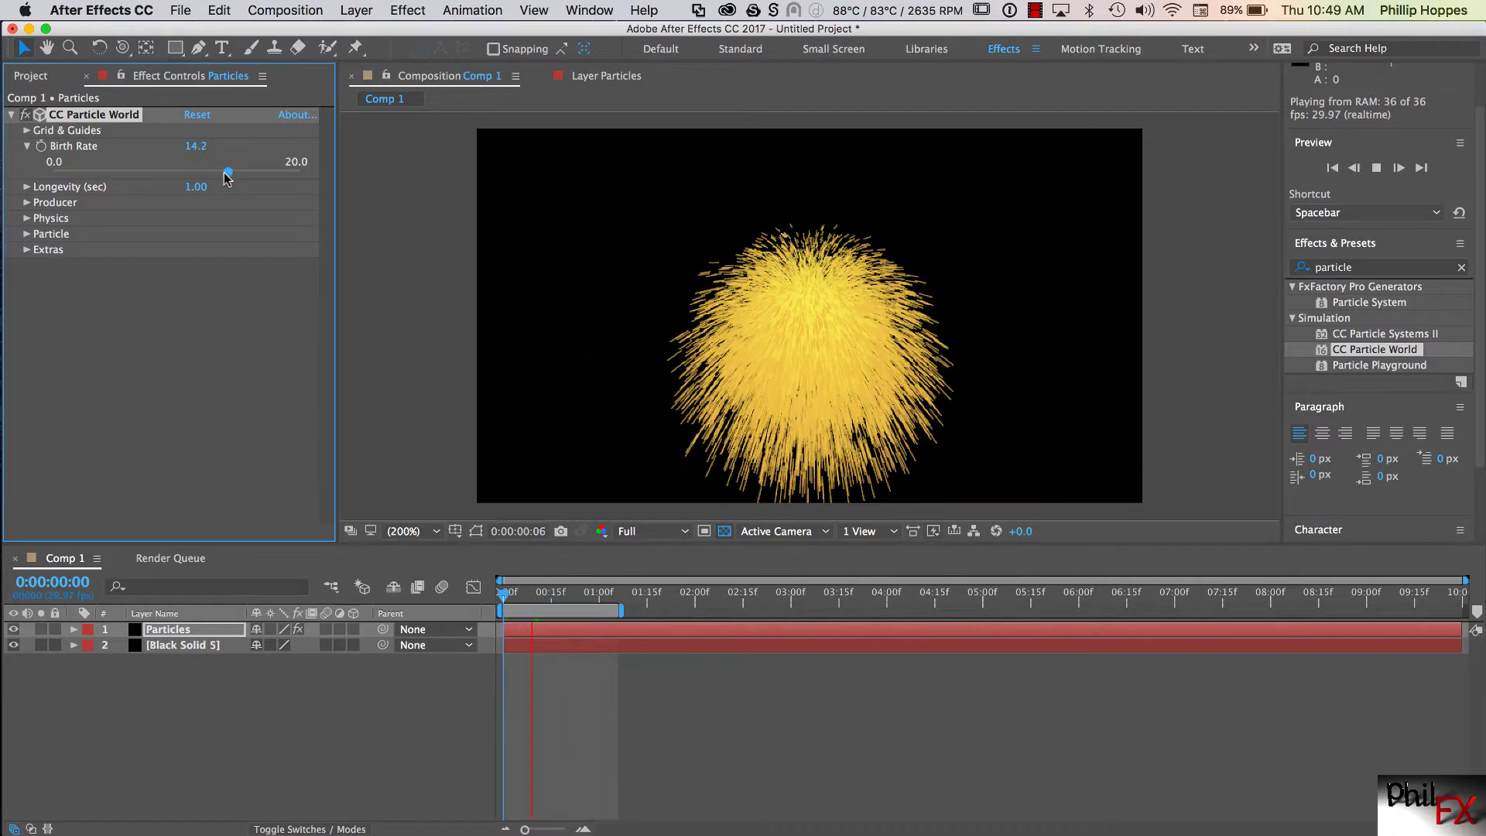
{"action": "left_click_drag", "start_coordinate": [220, 172], "coordinate": [67, 183]}
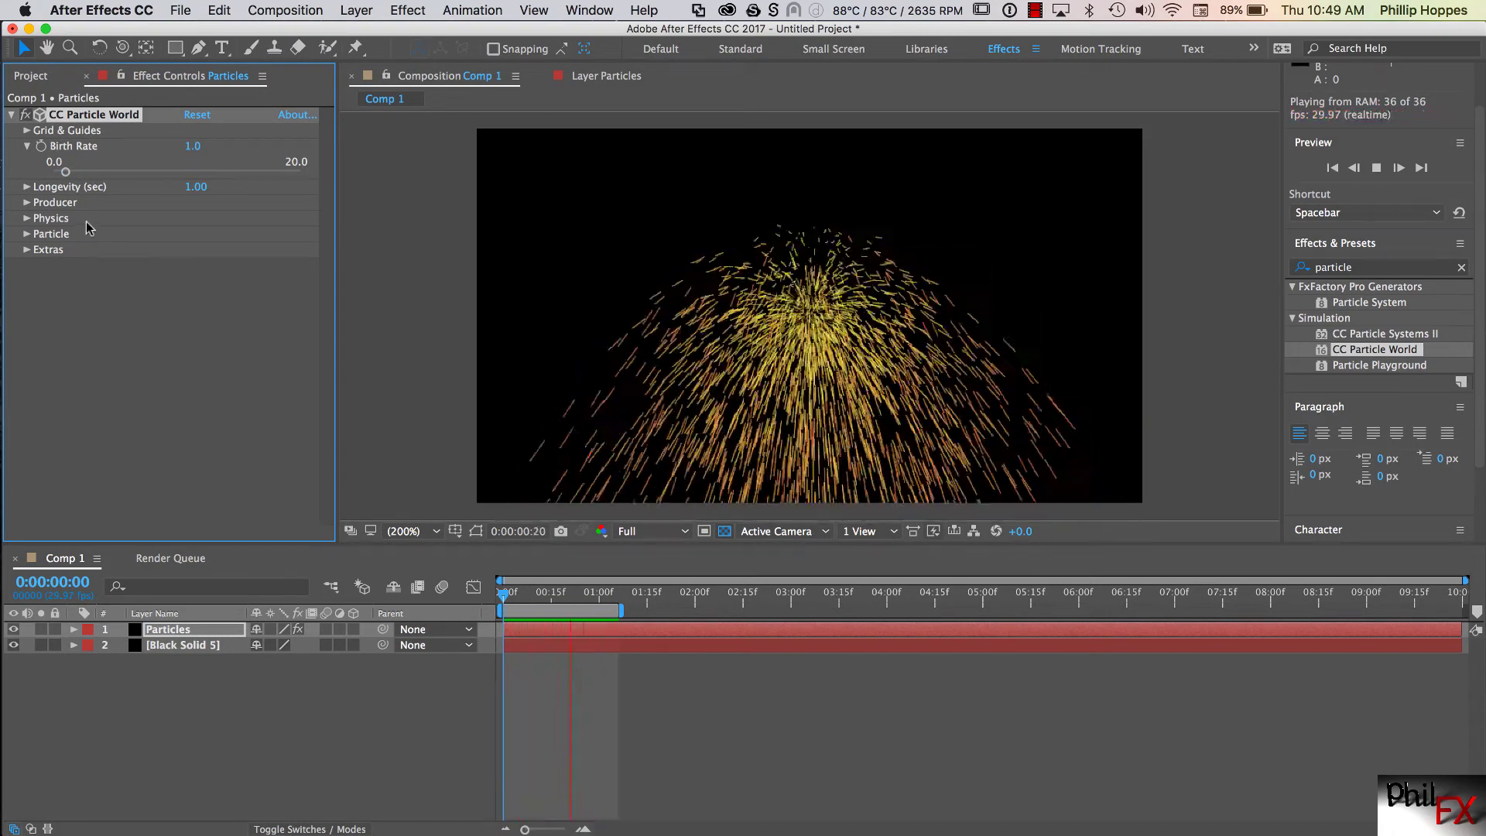
{"action": "left_click_drag", "start_coordinate": [66, 172], "coordinate": [69, 172]}
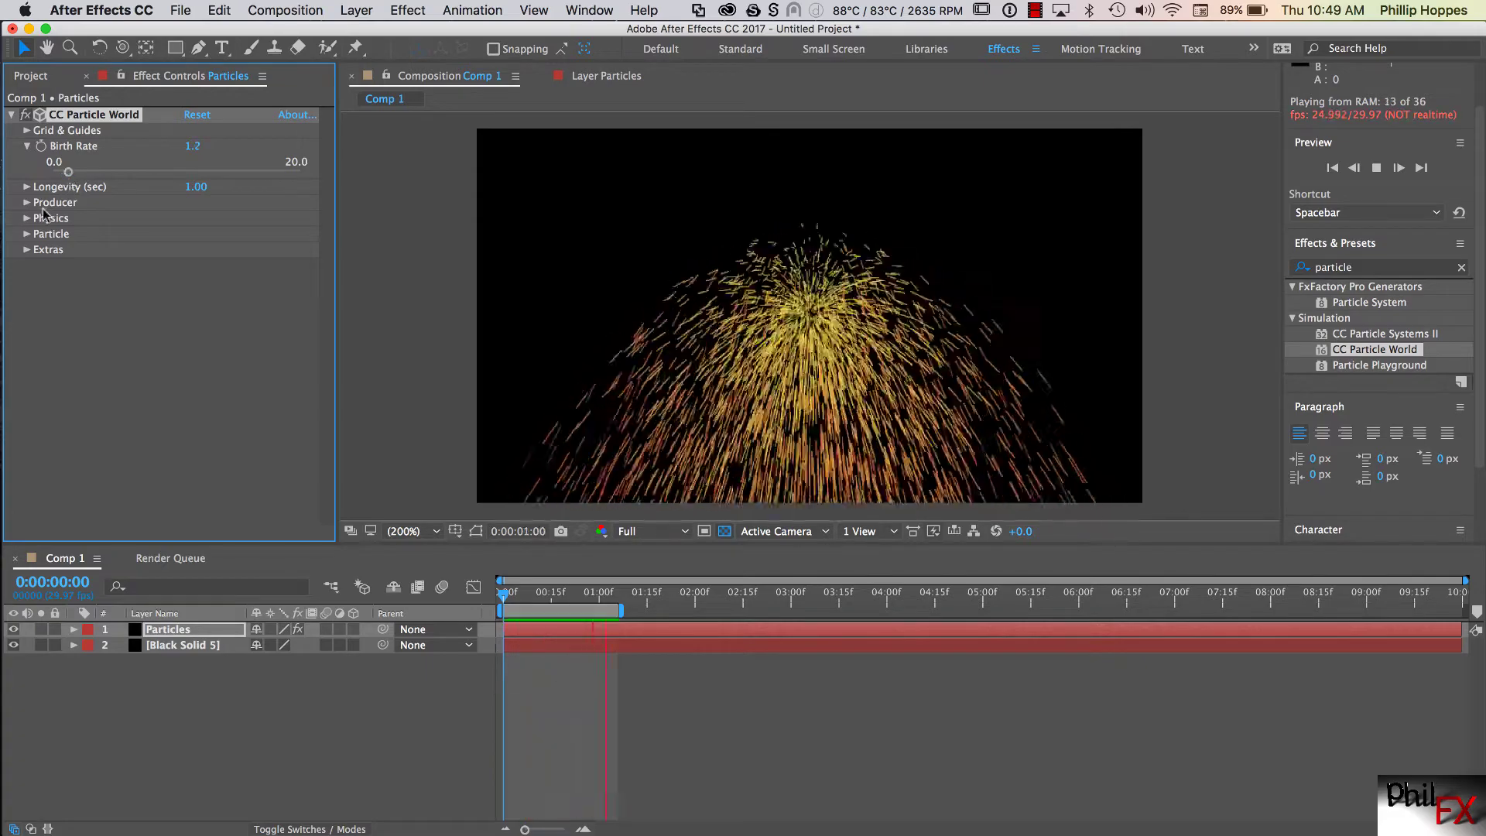
Set particle Longevity to 1.53 seconds after trying shorter and longer values
{"action": "left_click", "coordinate": [26, 186]}
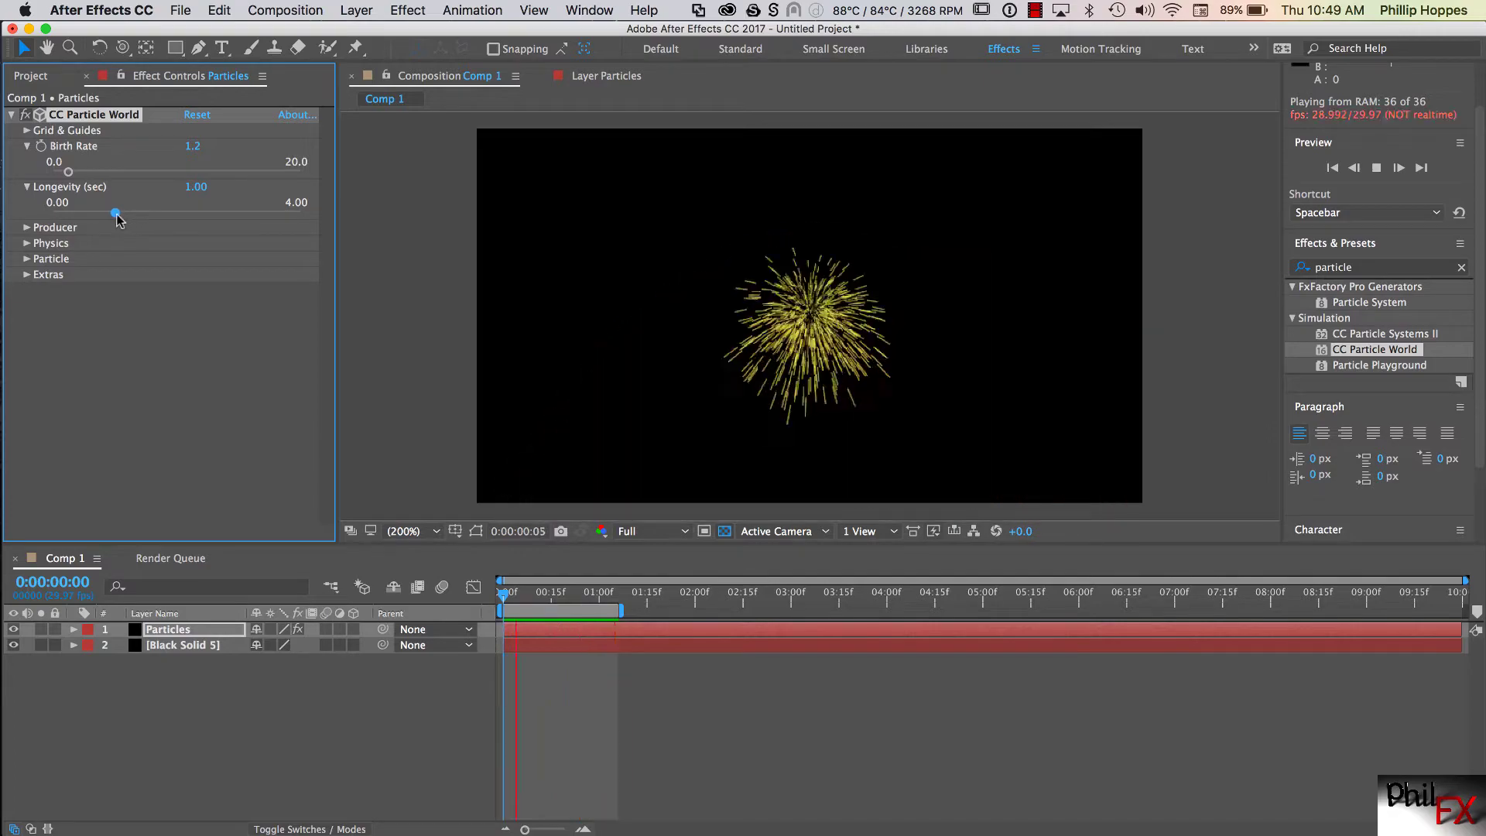
{"action": "left_click_drag", "start_coordinate": [115, 212], "coordinate": [81, 218]}
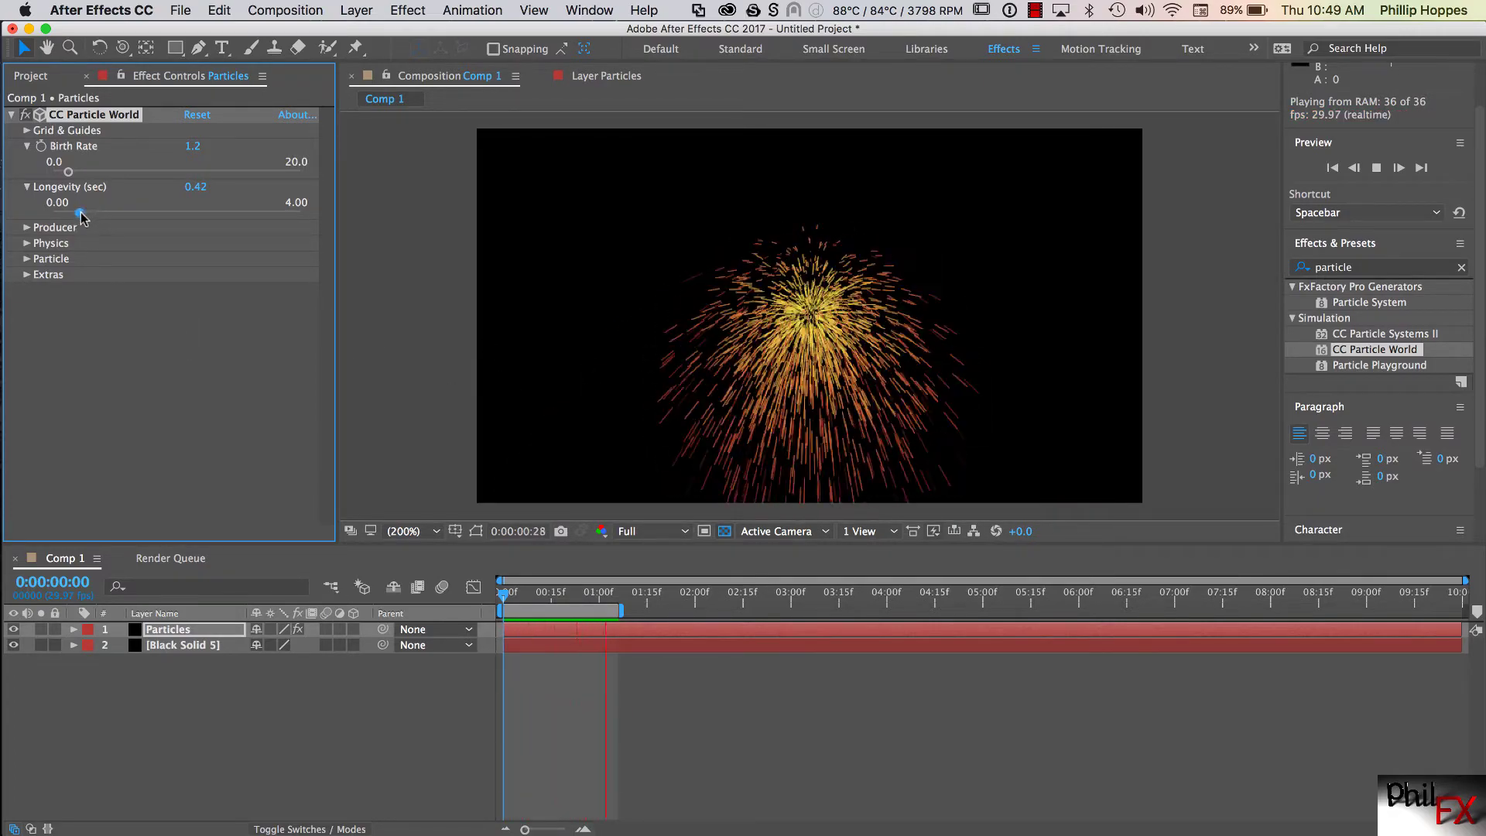
{"action": "left_click_drag", "start_coordinate": [79, 215], "coordinate": [63, 215]}
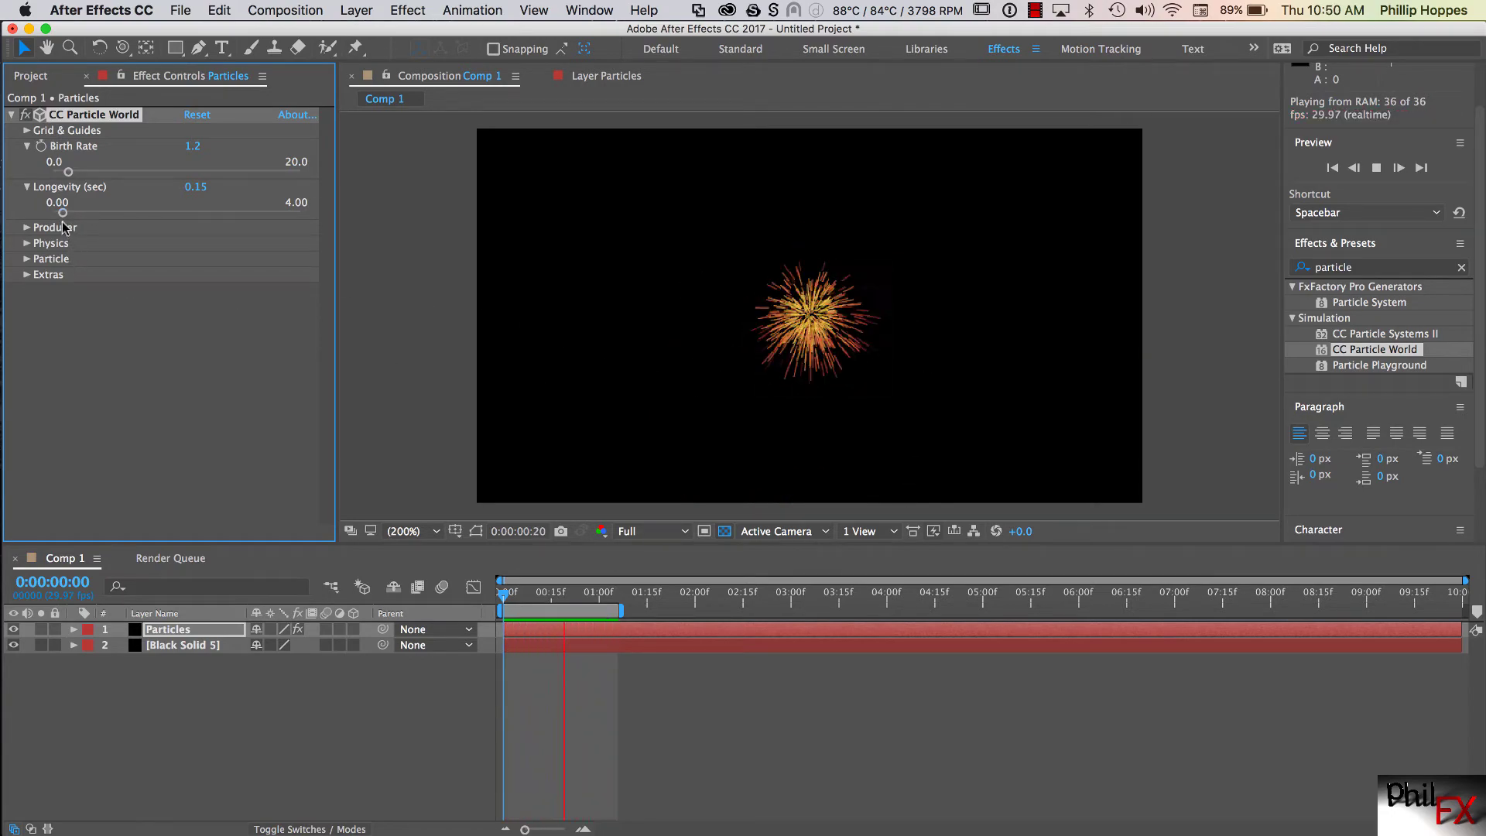
{"action": "left_click_drag", "start_coordinate": [63, 213], "coordinate": [222, 213]}
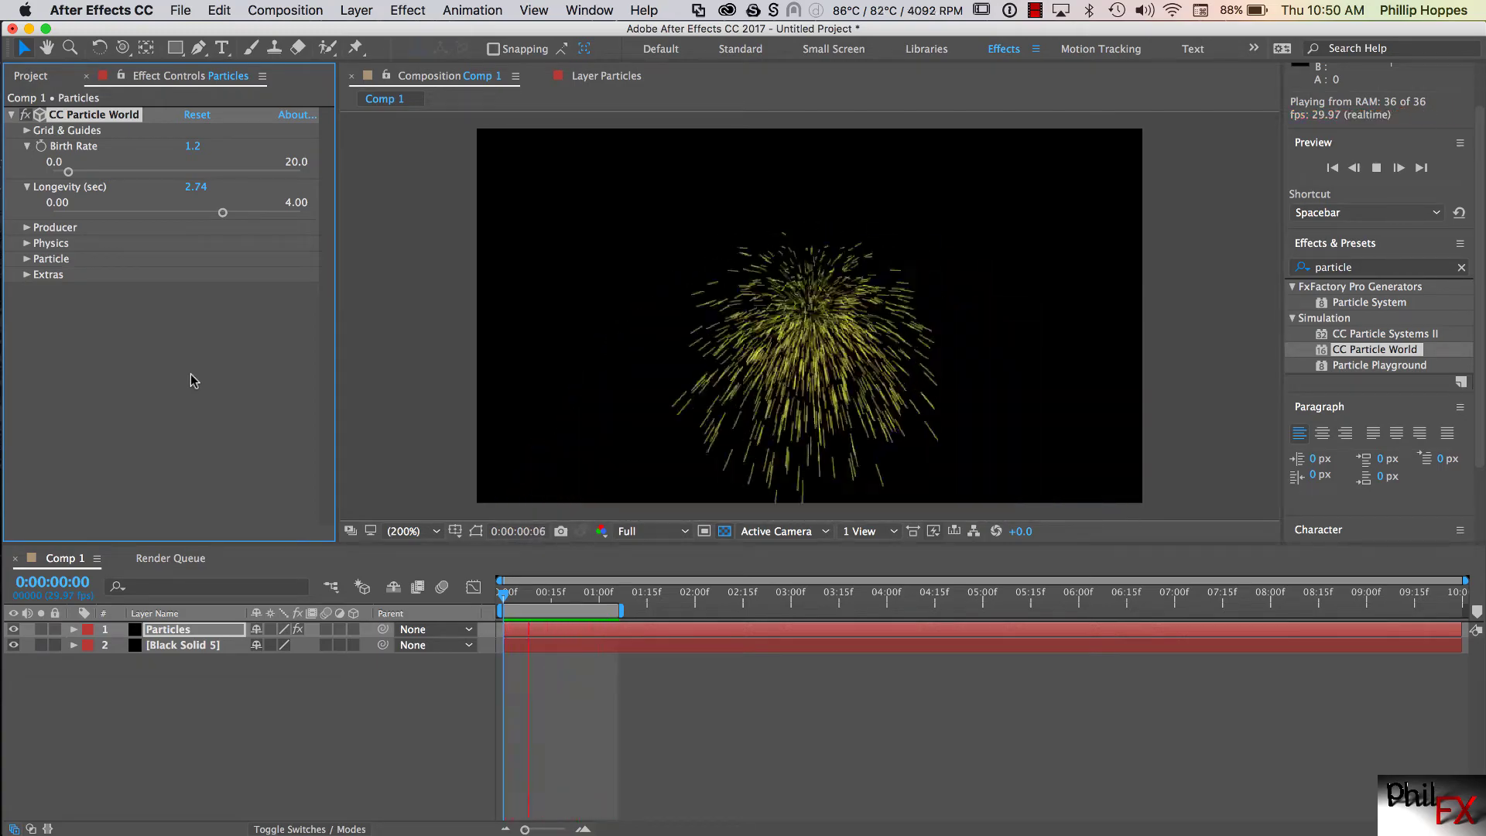
{"action": "left_click", "coordinate": [223, 212]}
{"action": "left_click_drag", "start_coordinate": [223, 219], "coordinate": [148, 214]}
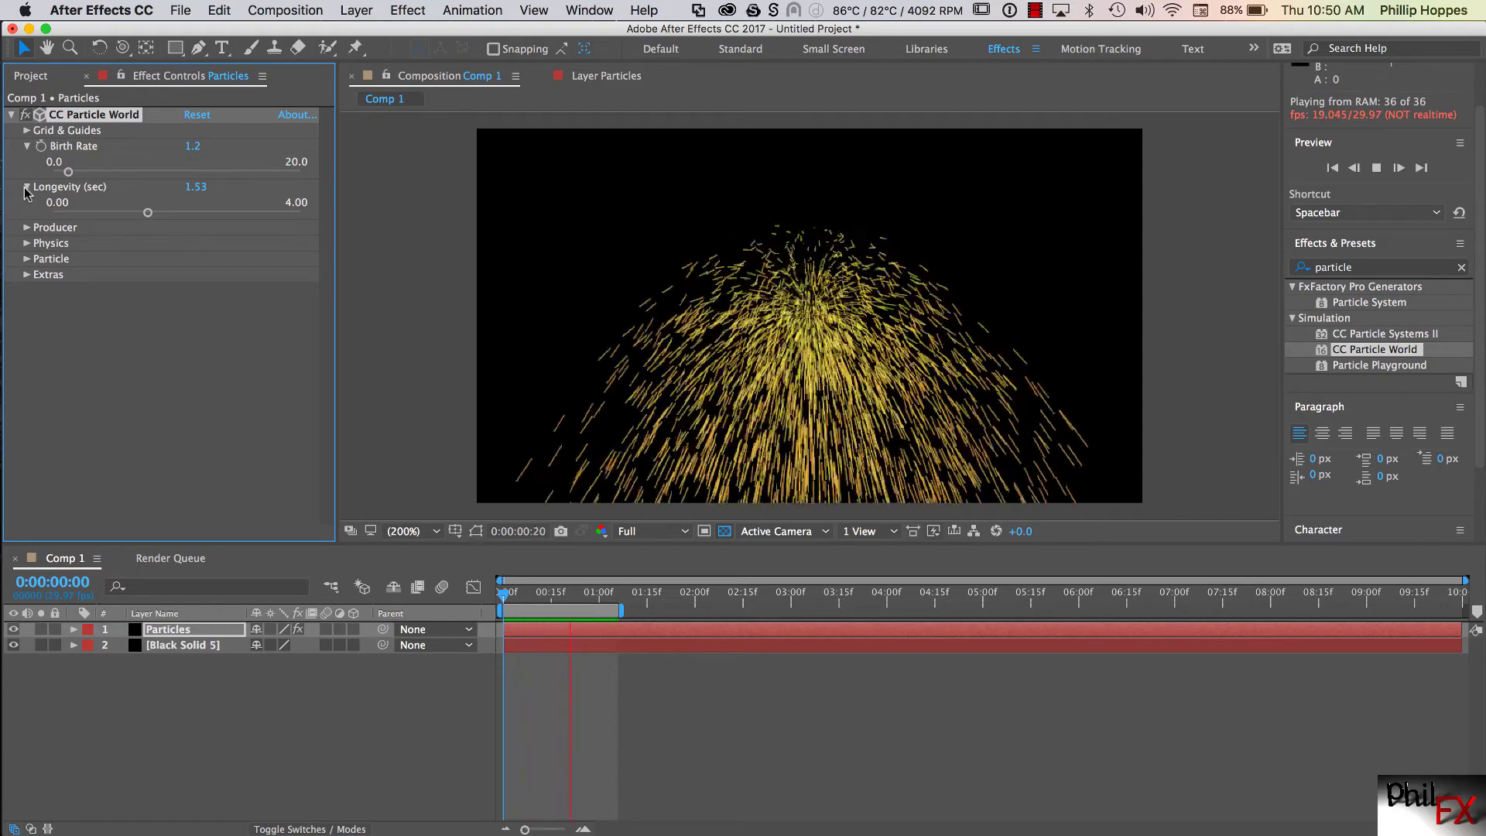
{"action": "left_click", "coordinate": [27, 226]}
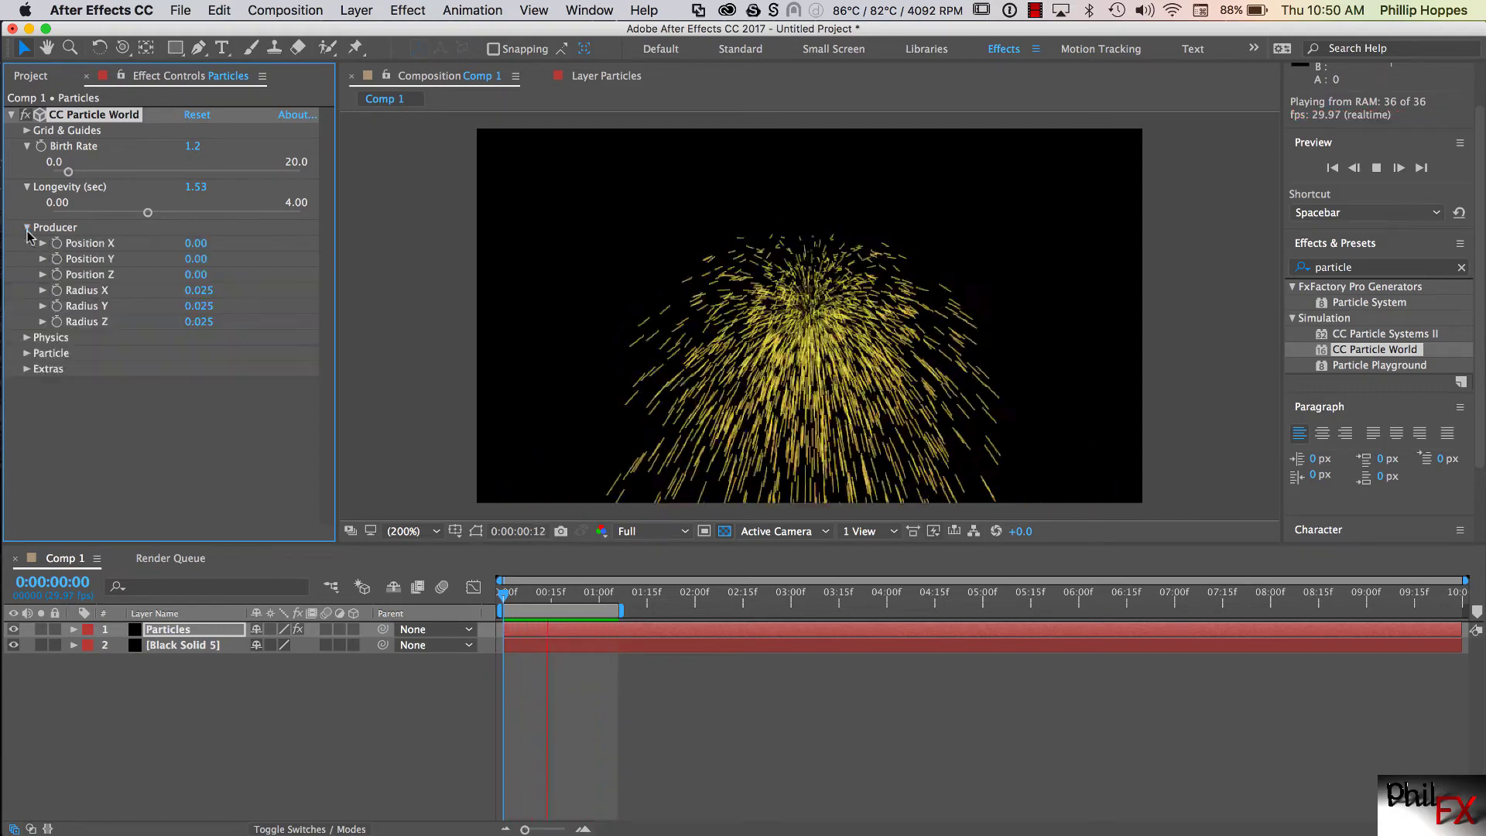
Collapse Birth Rate and Producer and expand CC Particle World's Physics group
{"action": "left_click", "coordinate": [26, 146]}
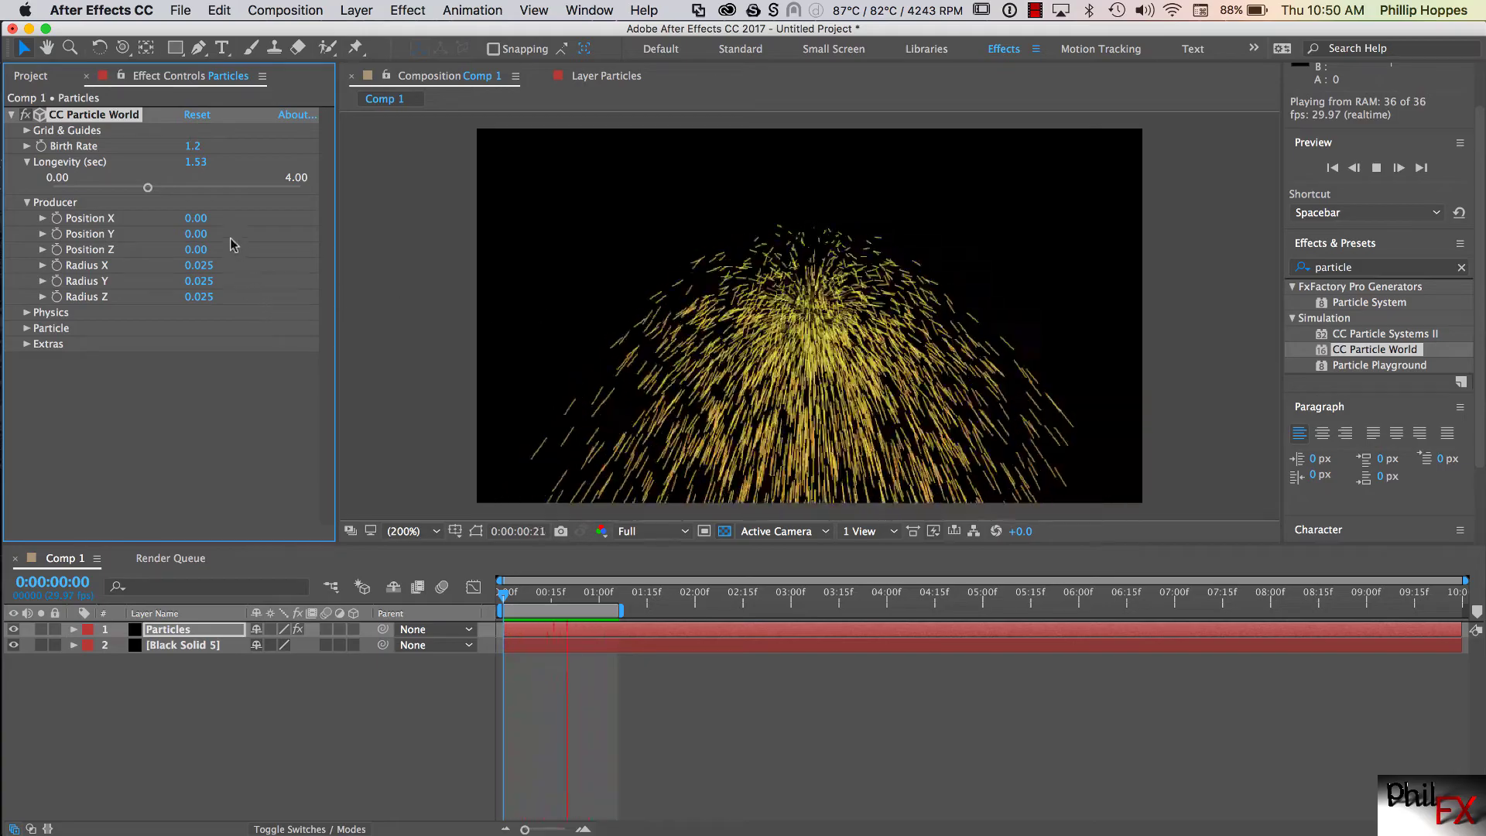
{"action": "left_click", "coordinate": [27, 203]}
{"action": "left_click", "coordinate": [27, 219]}
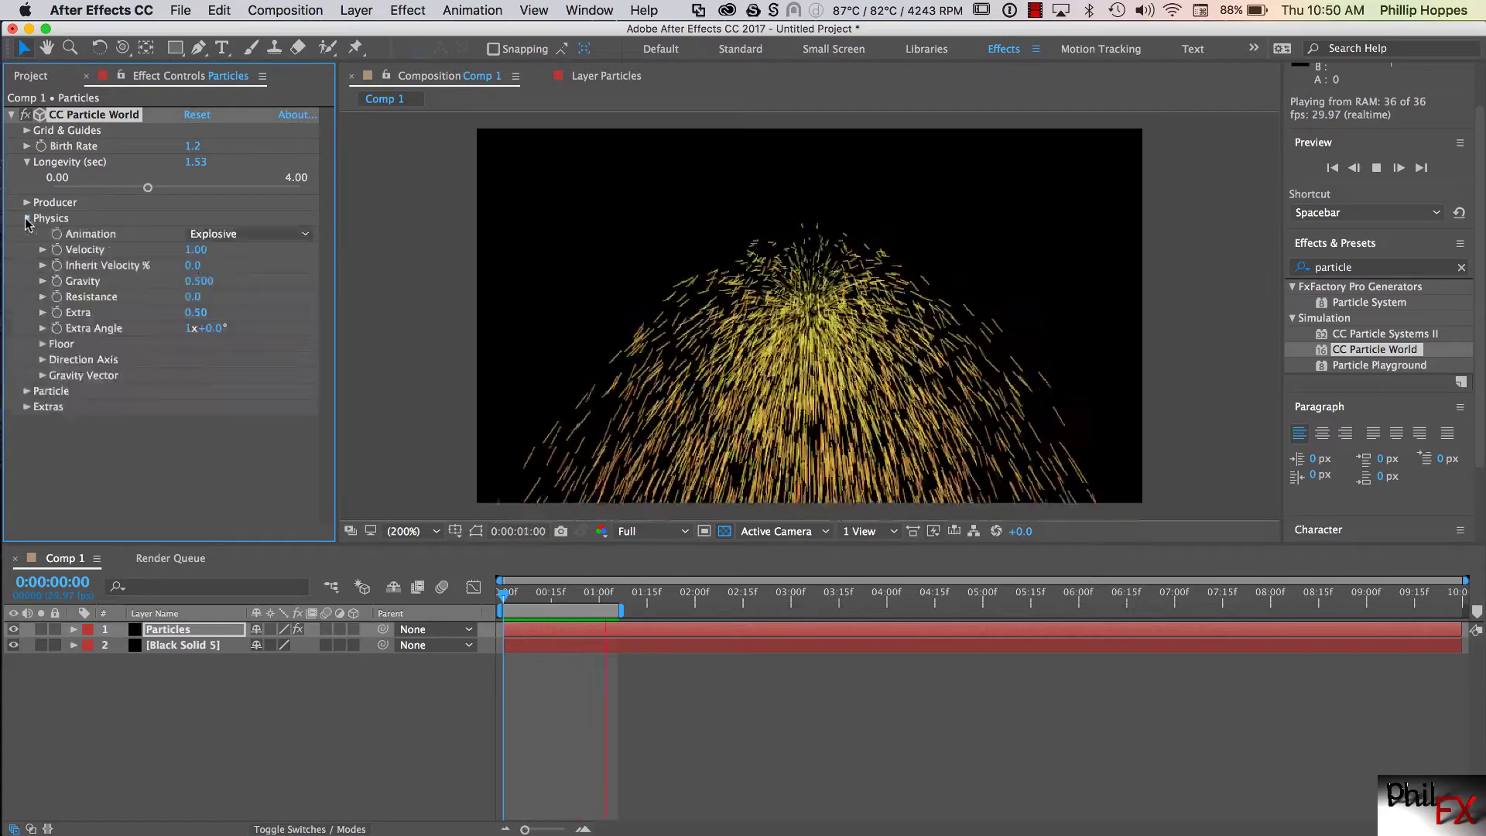
Try Direction Axis, Viscouse, Twirly and Fire physics animations, then settle on Cone Axis
{"action": "left_click", "coordinate": [27, 164]}
{"action": "left_click", "coordinate": [266, 215]}
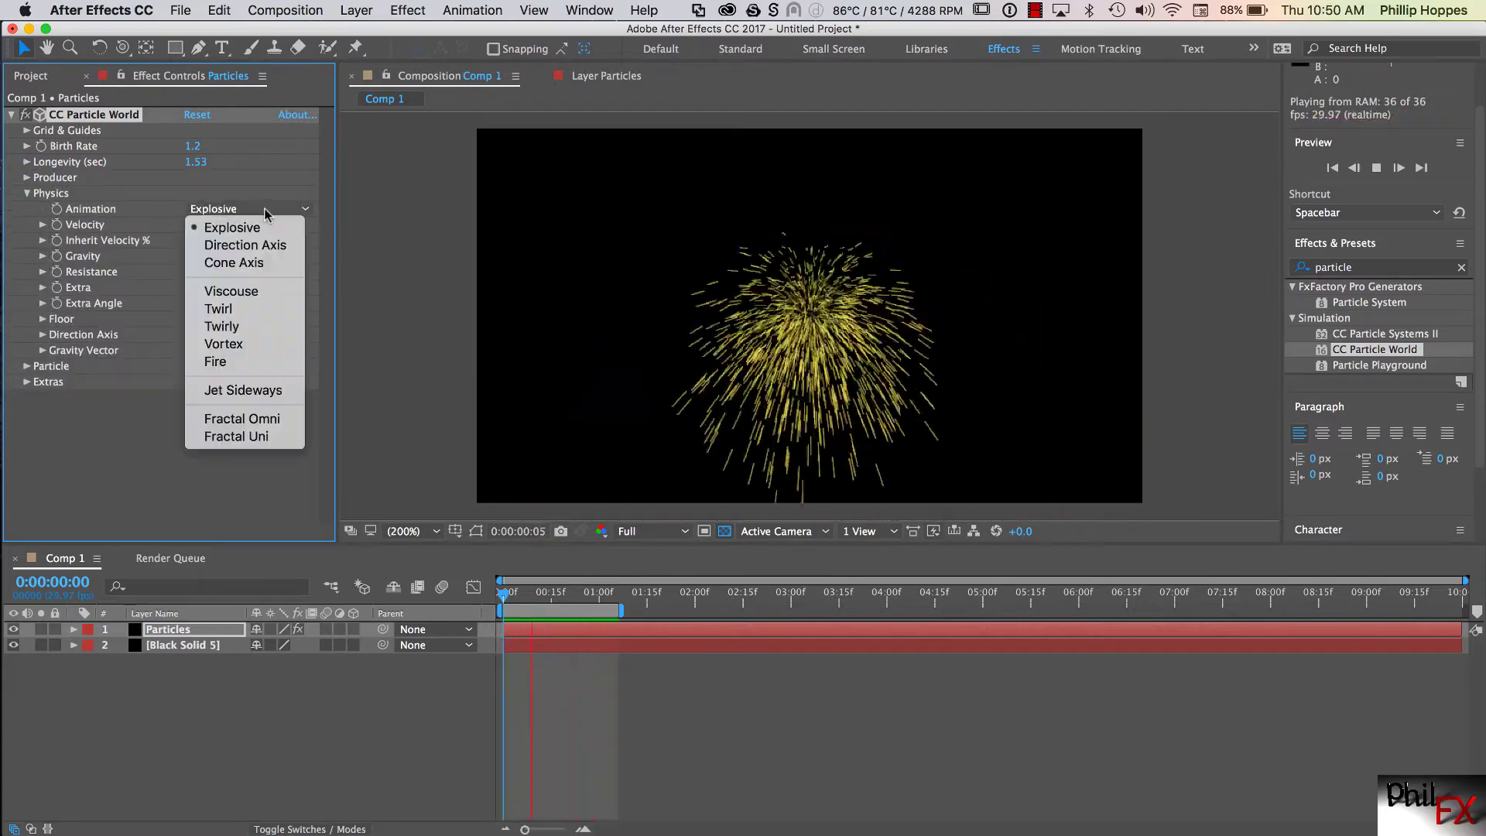
{"action": "left_click", "coordinate": [235, 246]}
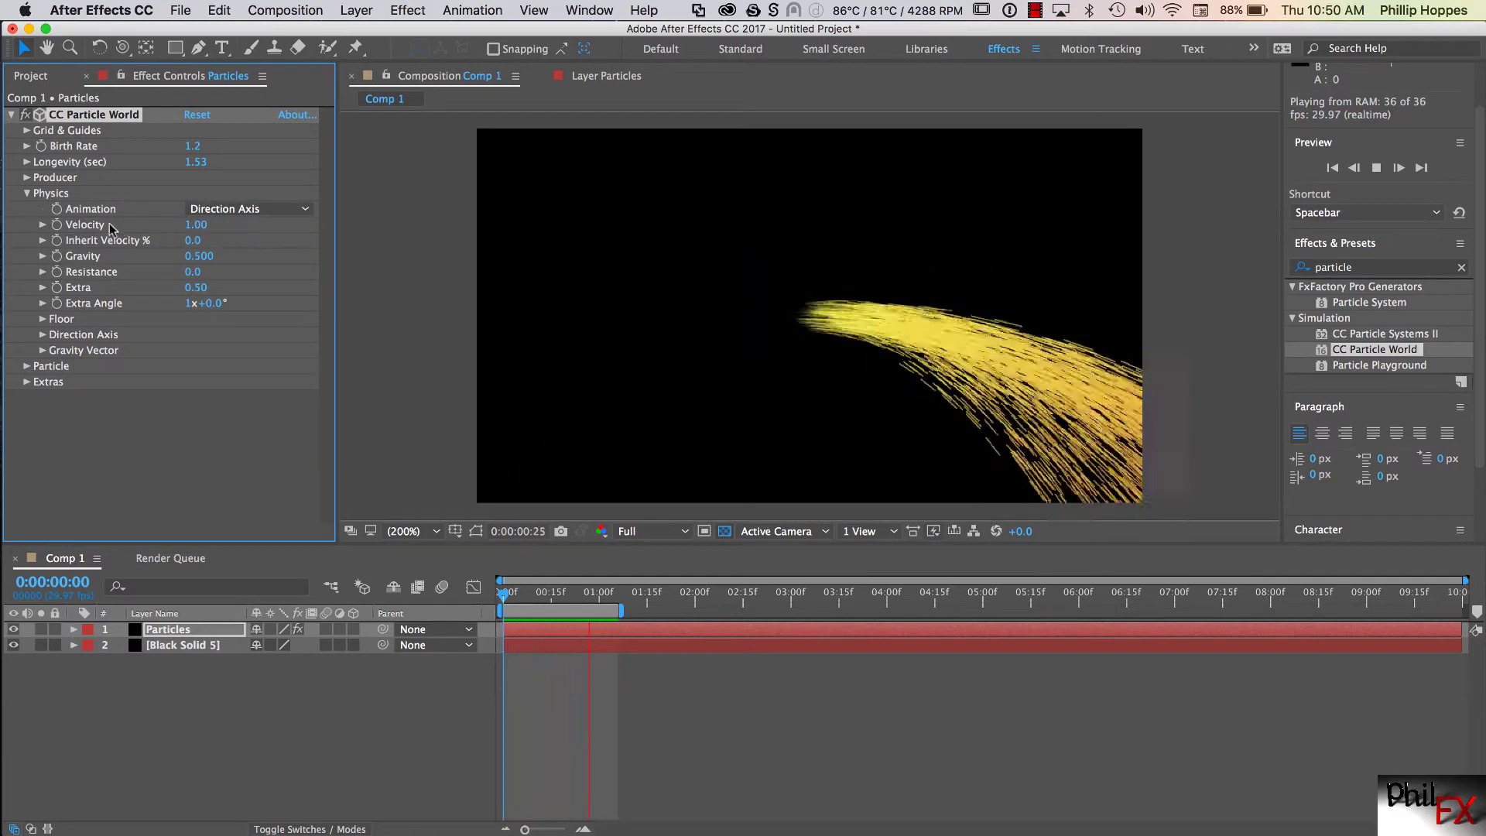
{"action": "left_click", "coordinate": [249, 210]}
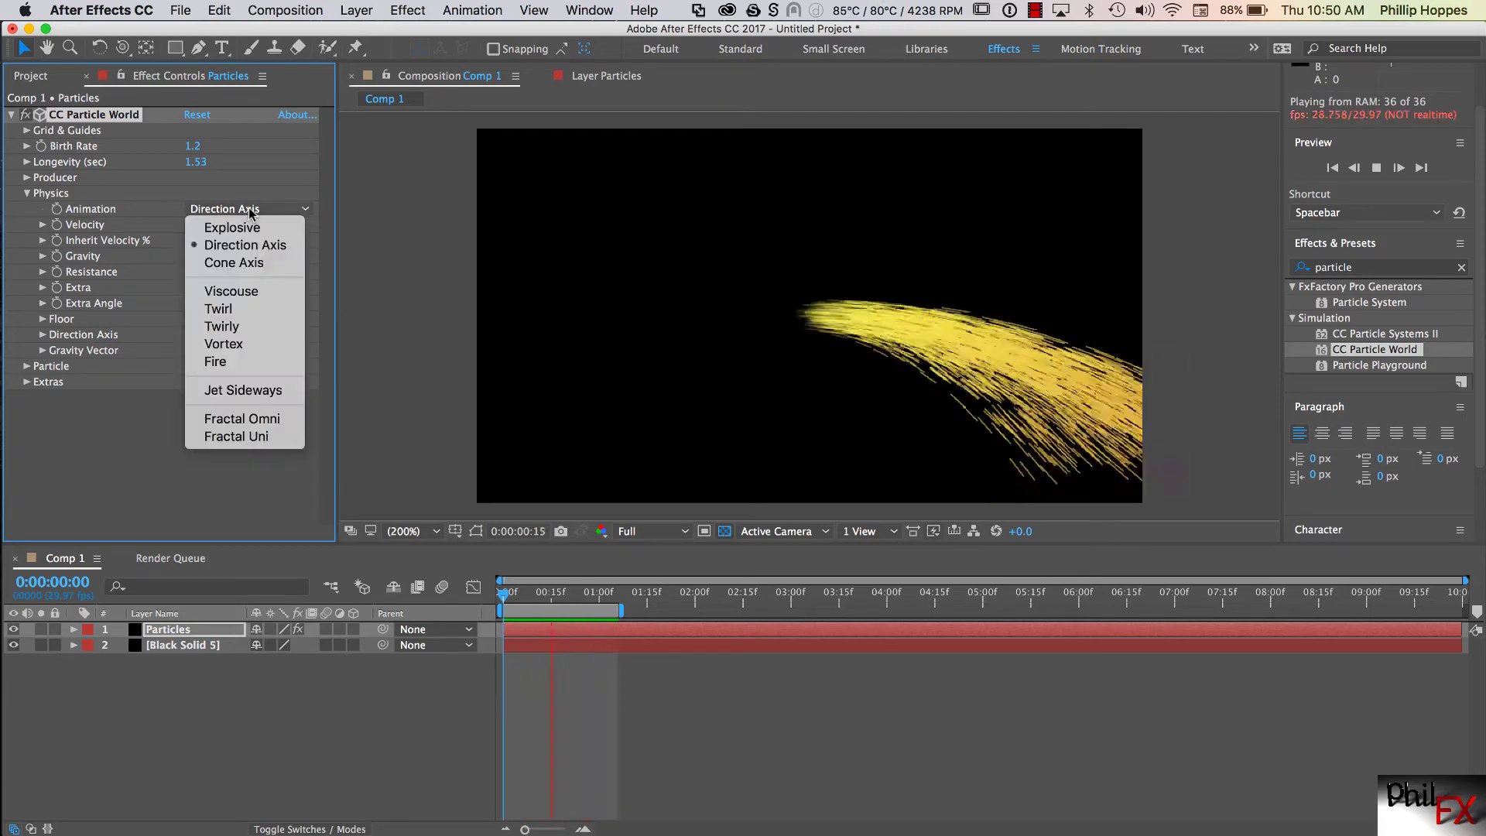
{"action": "left_click", "coordinate": [217, 292]}
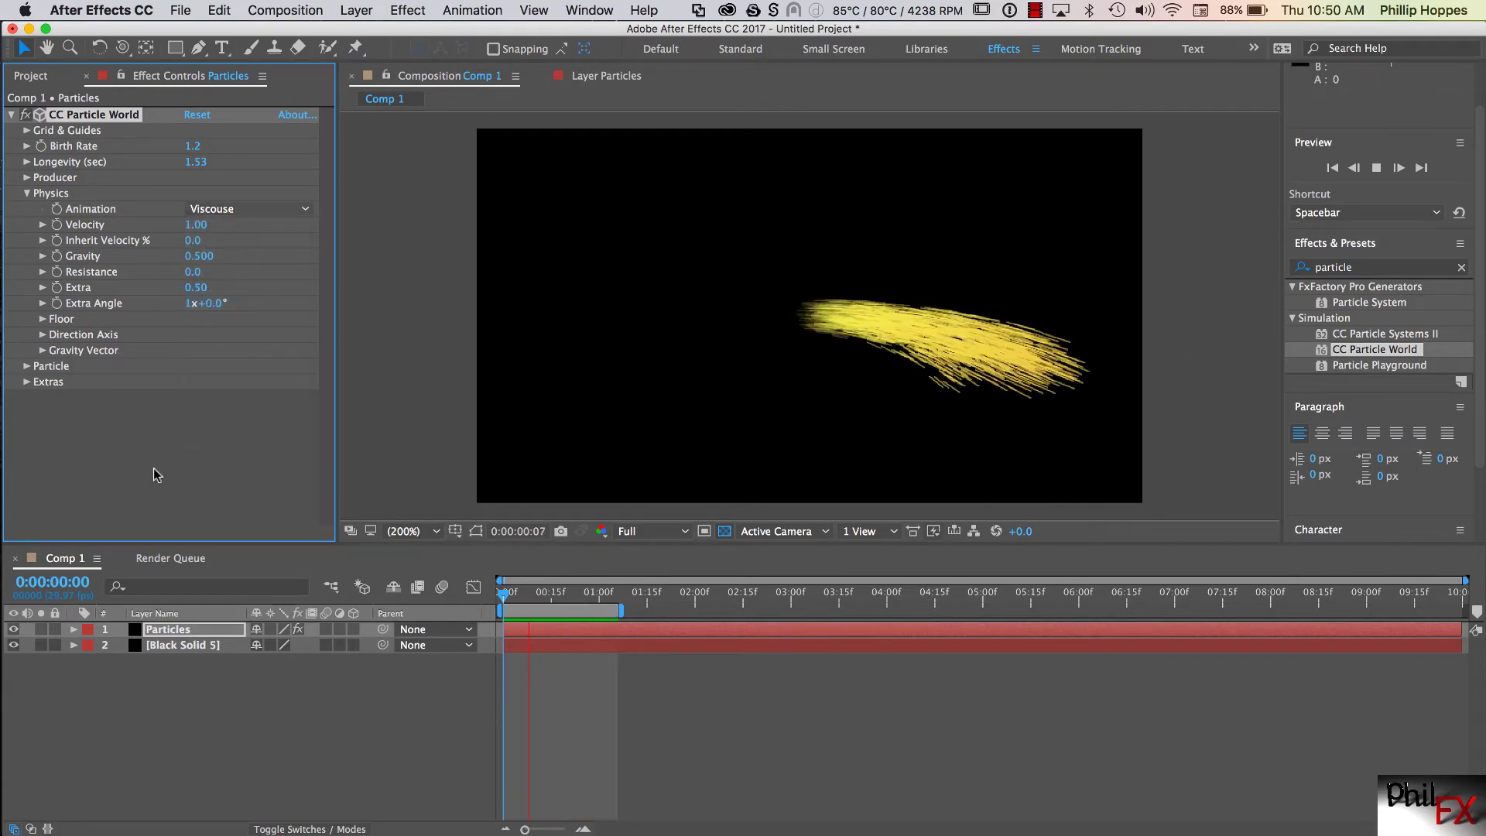
{"action": "left_click", "coordinate": [229, 211]}
{"action": "left_click", "coordinate": [224, 325]}
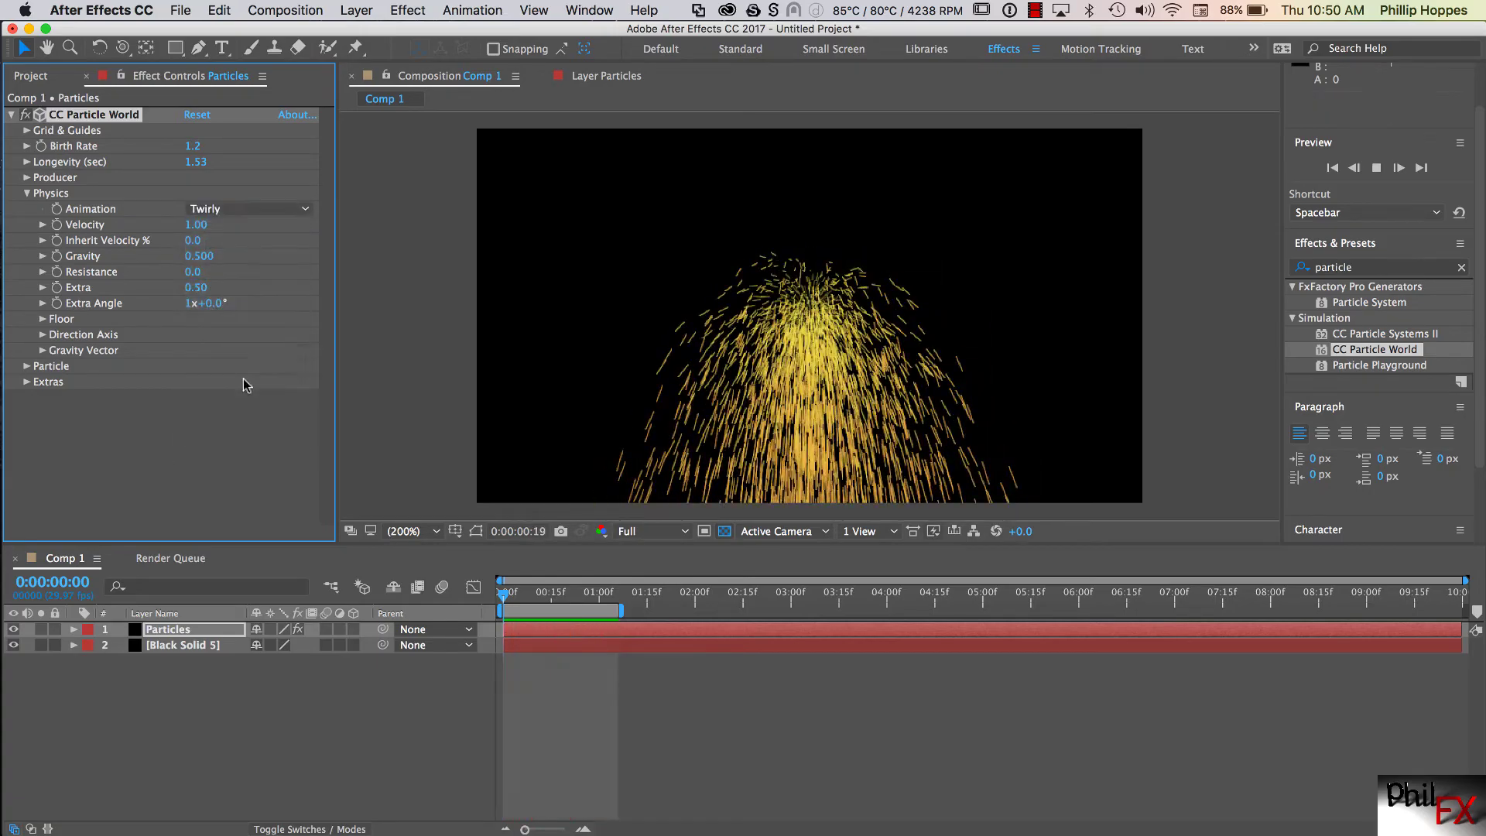
{"action": "left_click", "coordinate": [252, 212]}
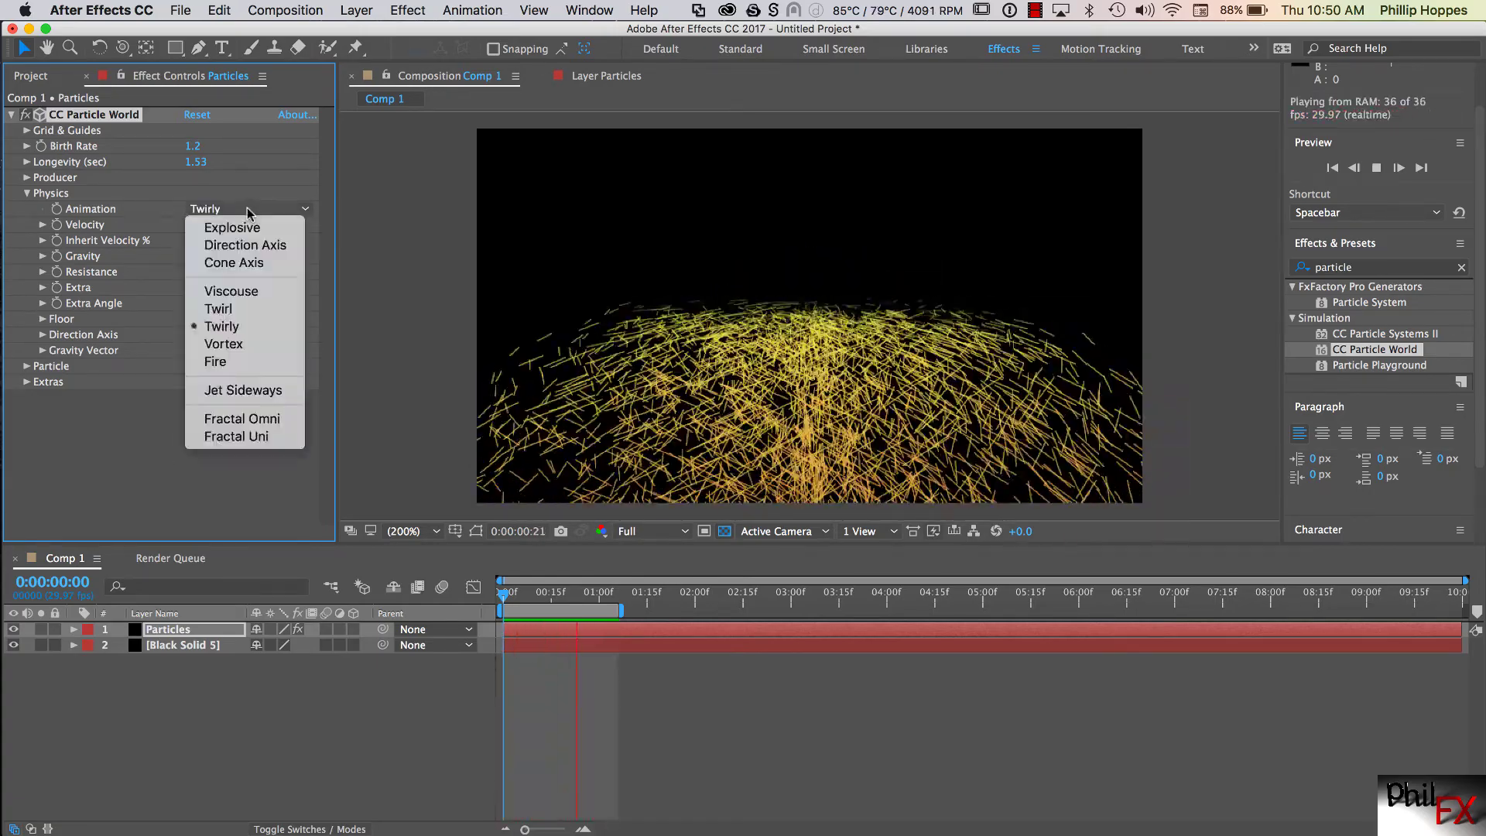
{"action": "left_click", "coordinate": [217, 362]}
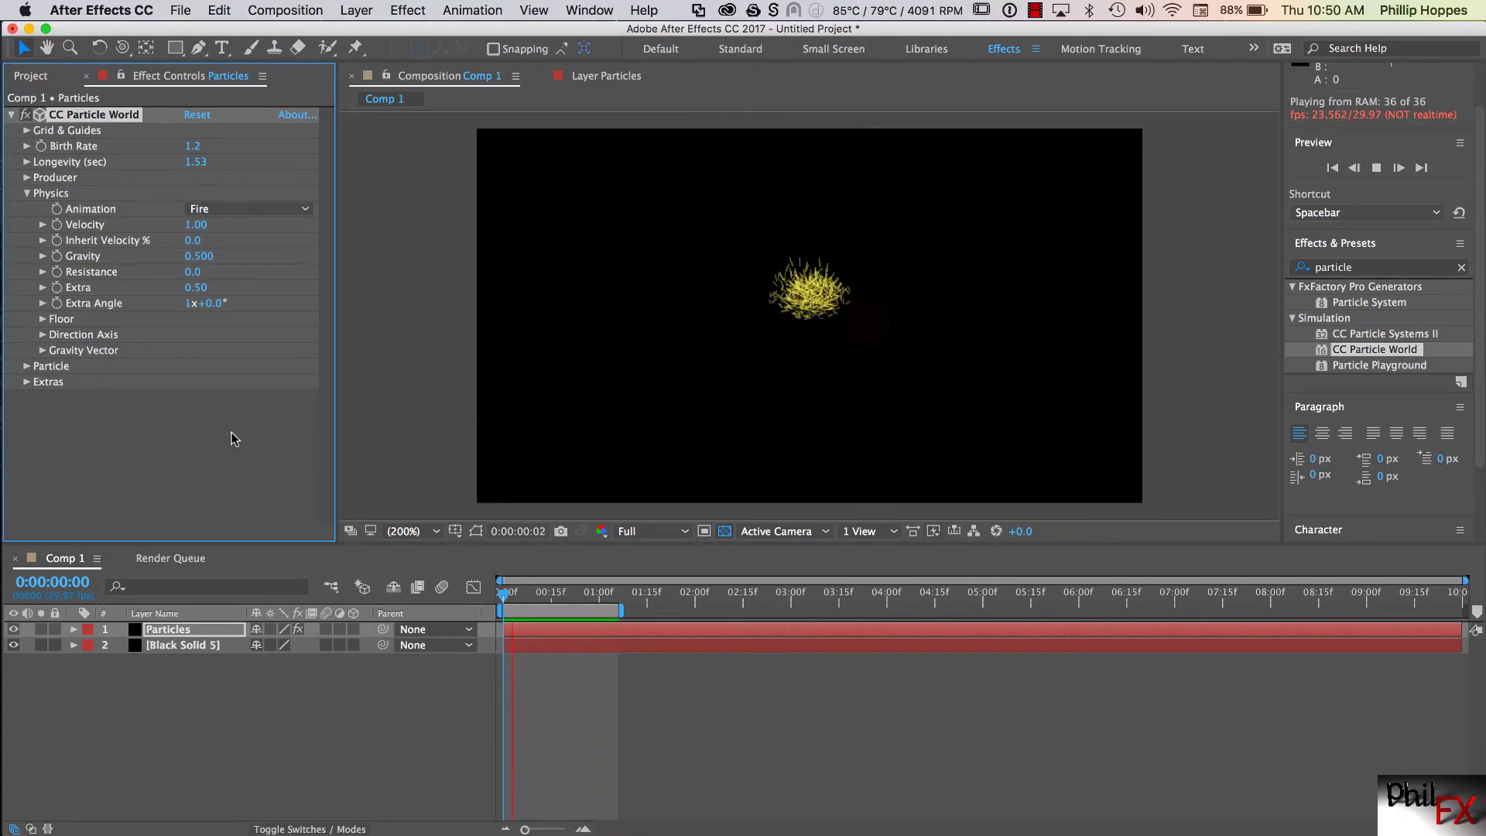
{"action": "left_click", "coordinate": [258, 212]}
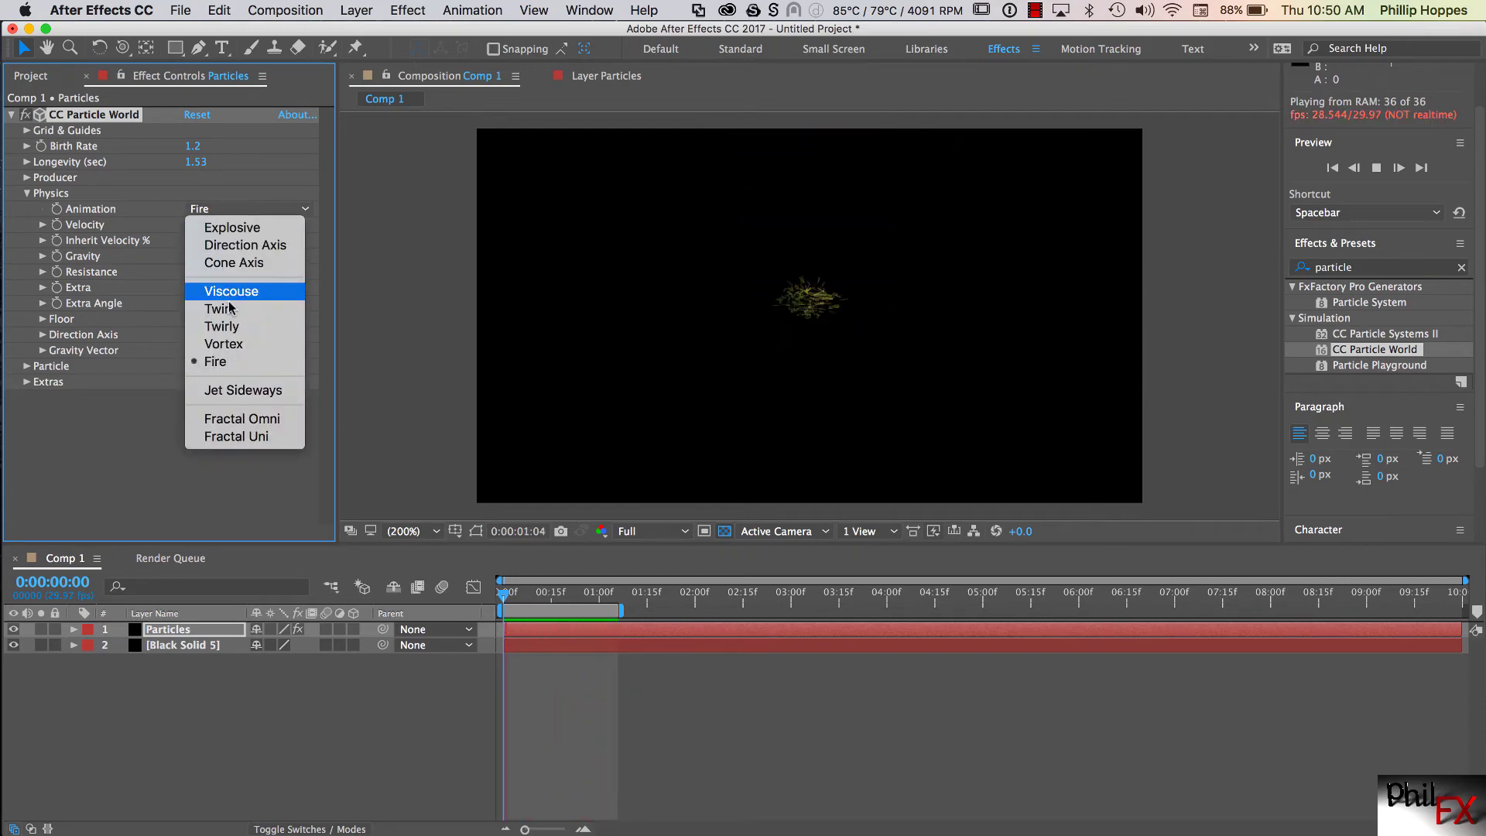
{"action": "left_click", "coordinate": [232, 263]}
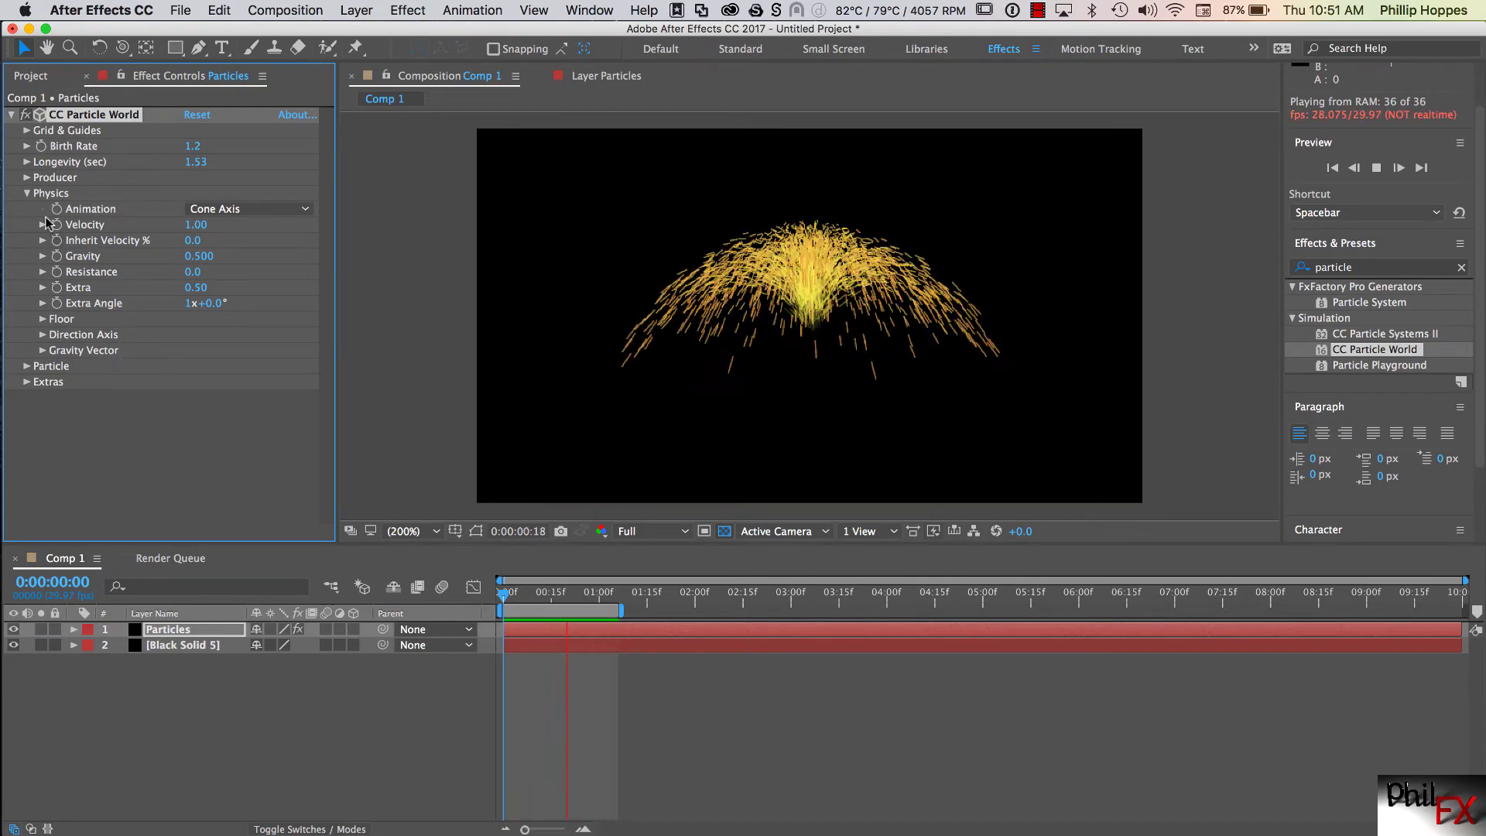
{"action": "left_click", "coordinate": [27, 195]}
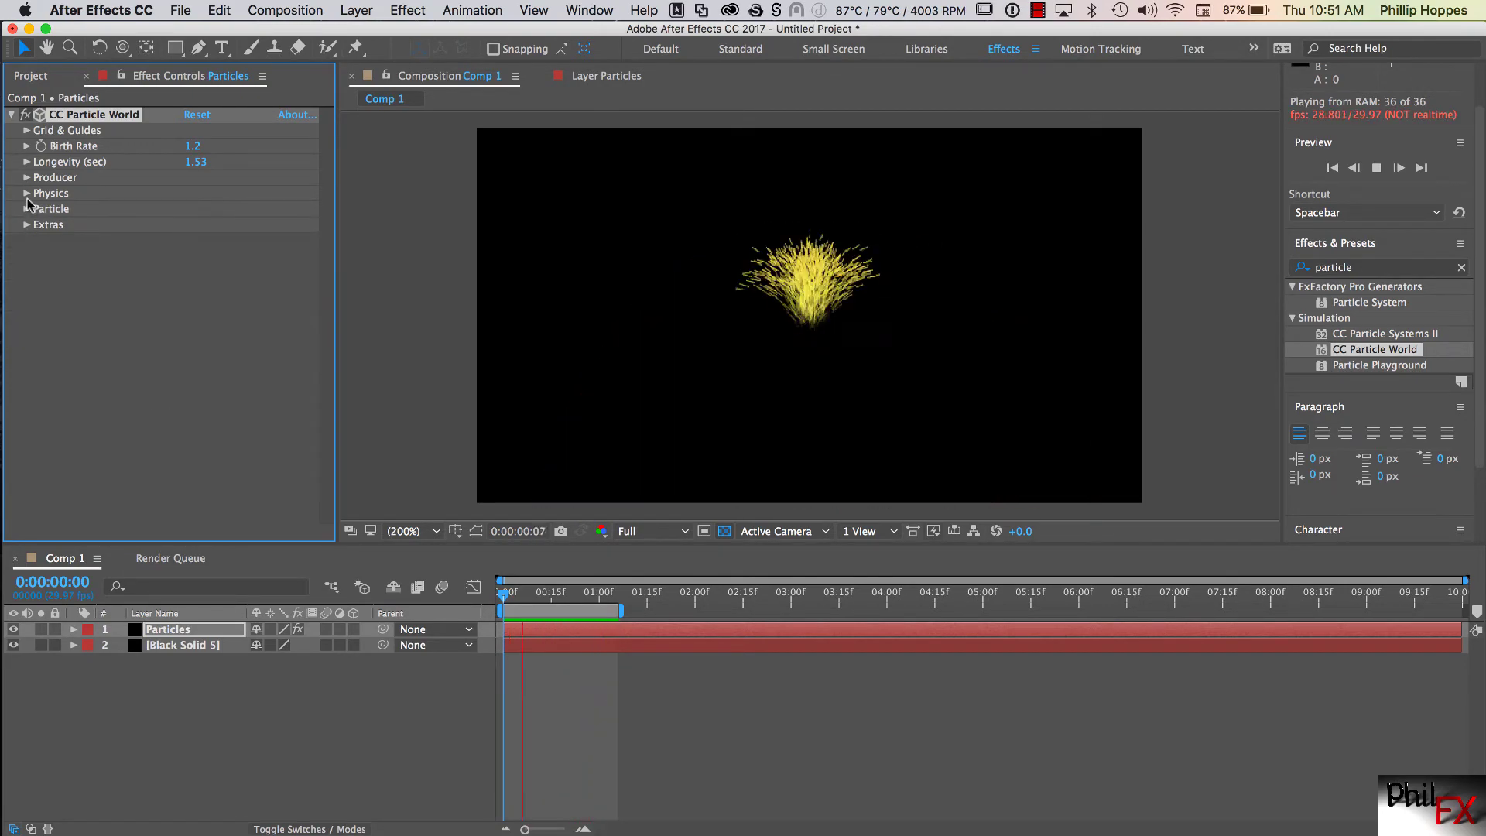
In the Particle group, switch Particle Type to Star, then to Shaded Sphere
{"action": "left_click", "coordinate": [27, 209]}
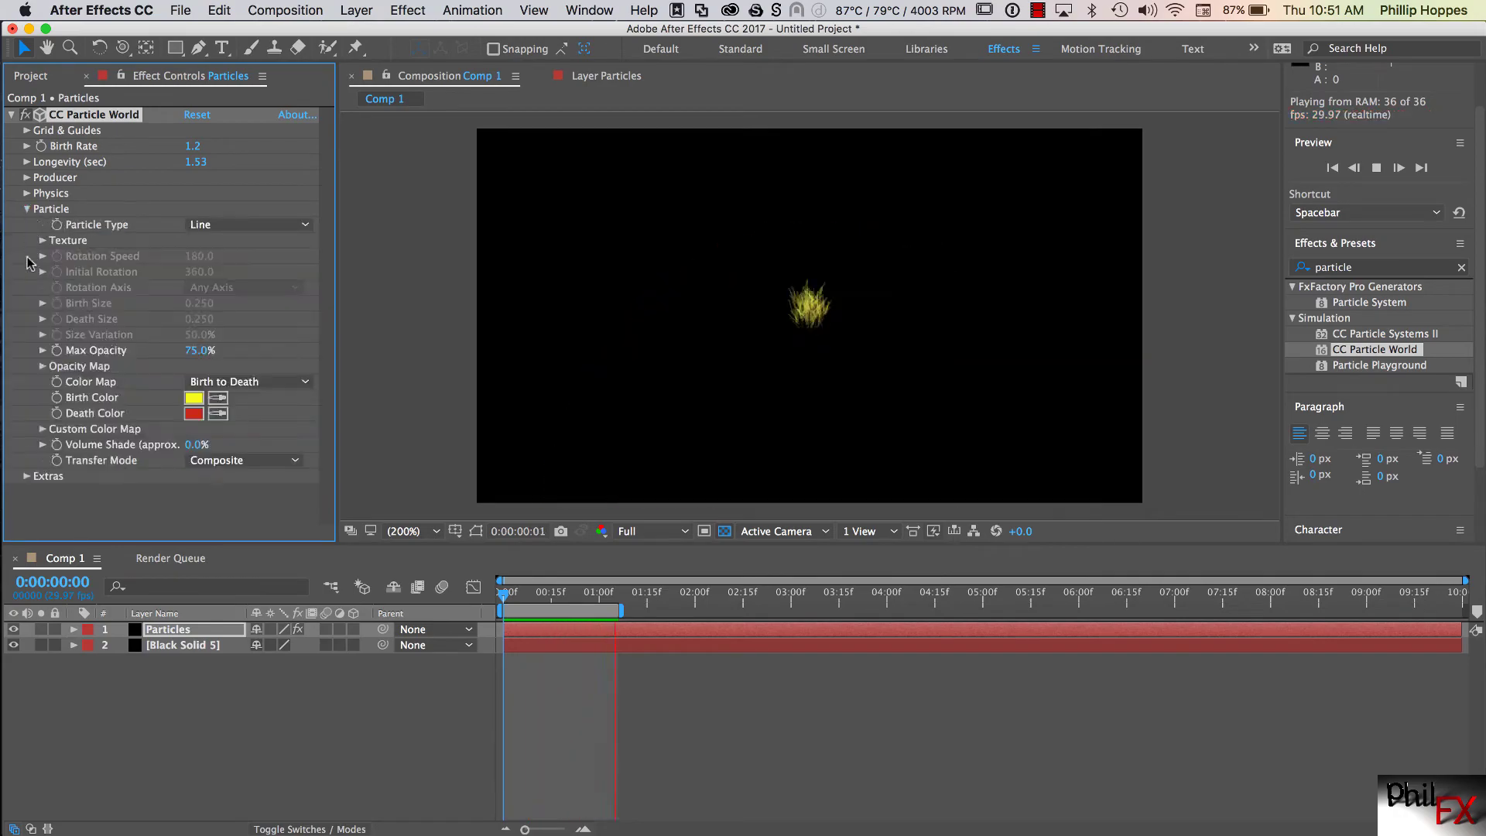
{"action": "left_click", "coordinate": [282, 226]}
{"action": "left_click", "coordinate": [246, 265]}
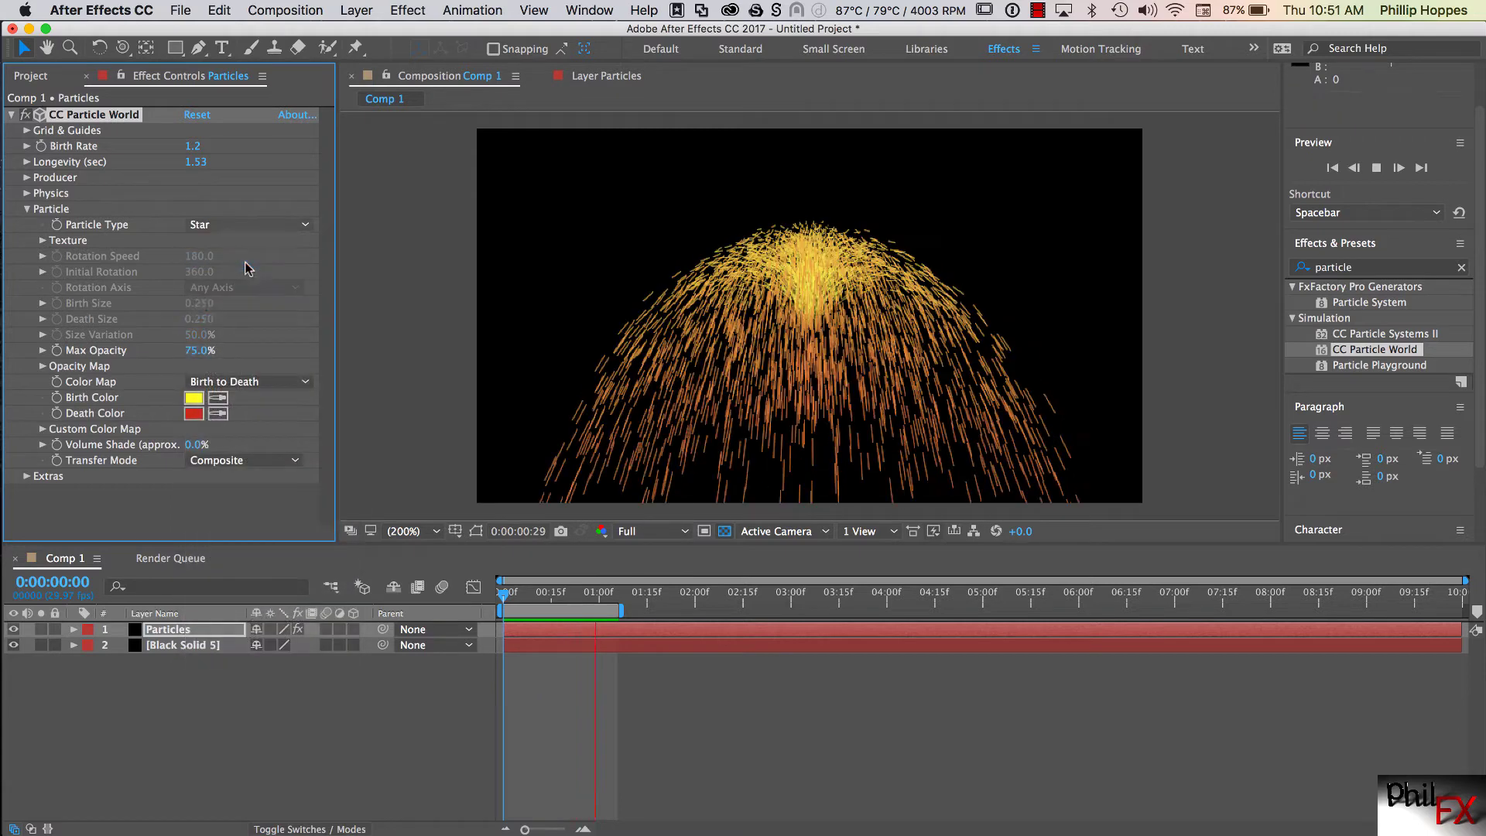
{"action": "left_click", "coordinate": [270, 229]}
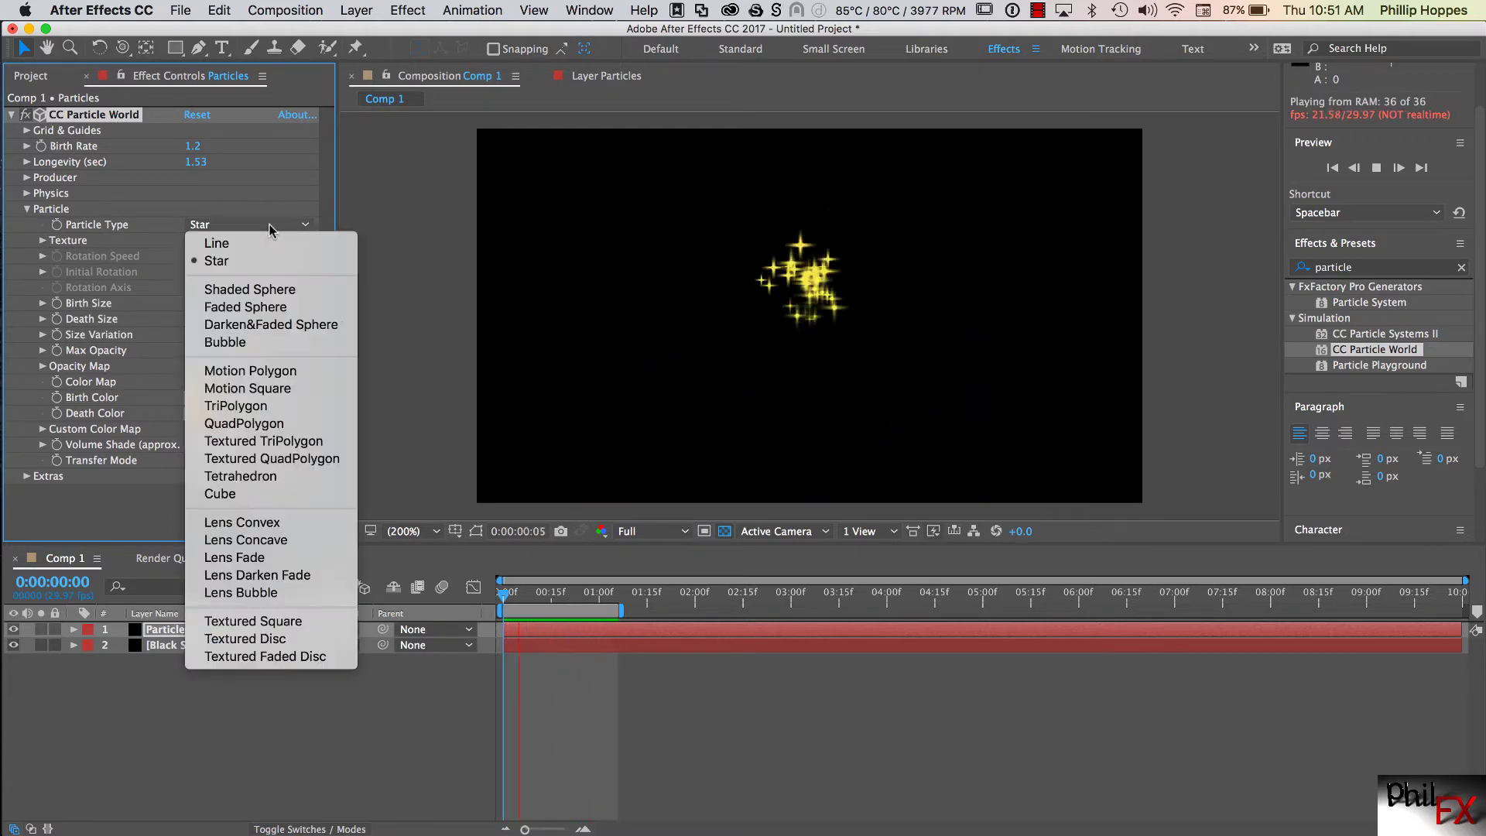
{"action": "left_click", "coordinate": [282, 290]}
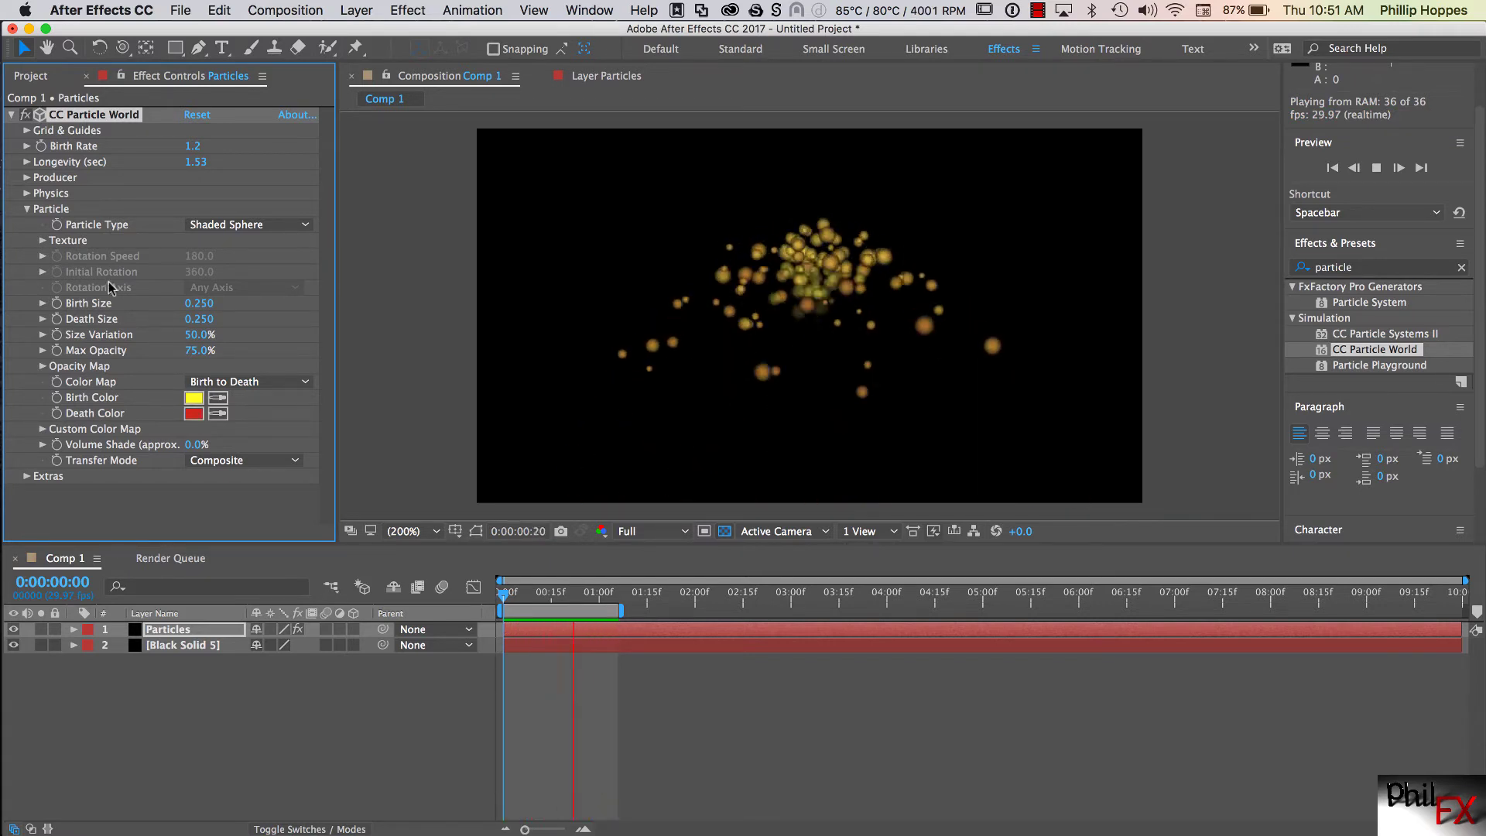
Switch CC Particle World's Particle Type to Textured QuadPolygon, then show the Project panel items
{"action": "left_click", "coordinate": [42, 241]}
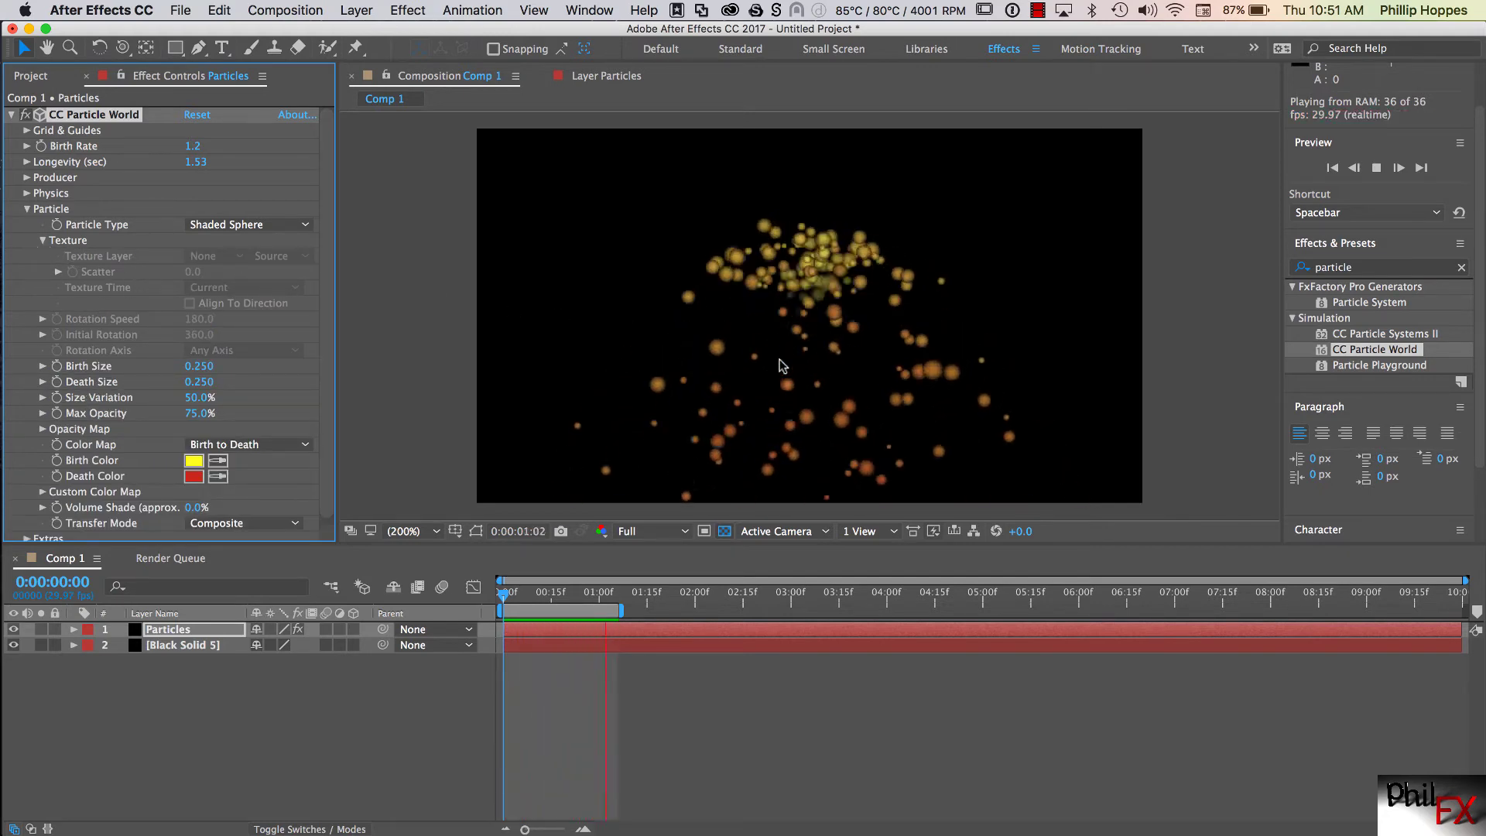
{"action": "left_click", "coordinate": [280, 225]}
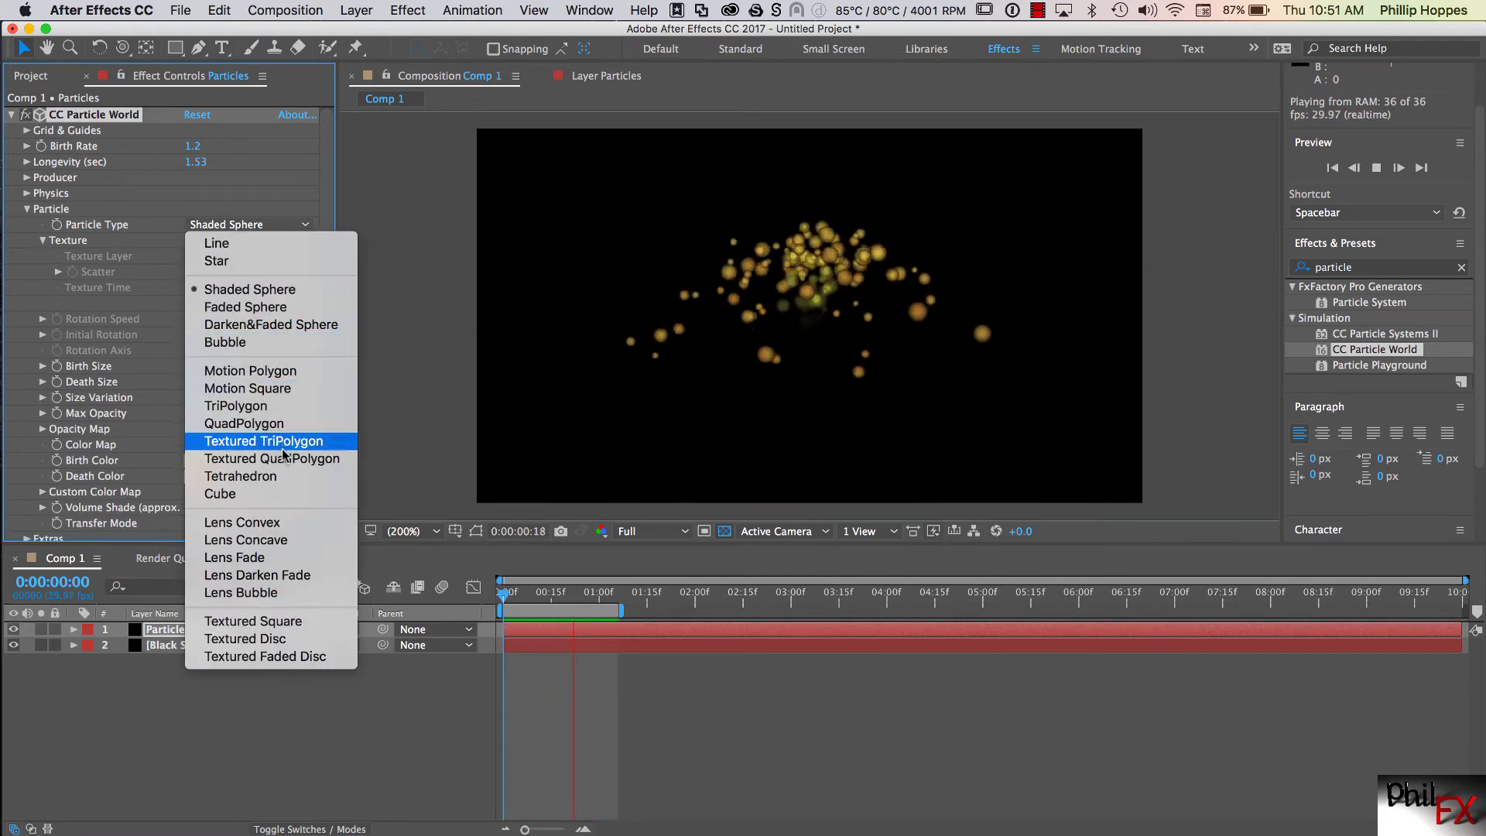
{"action": "left_click", "coordinate": [238, 459]}
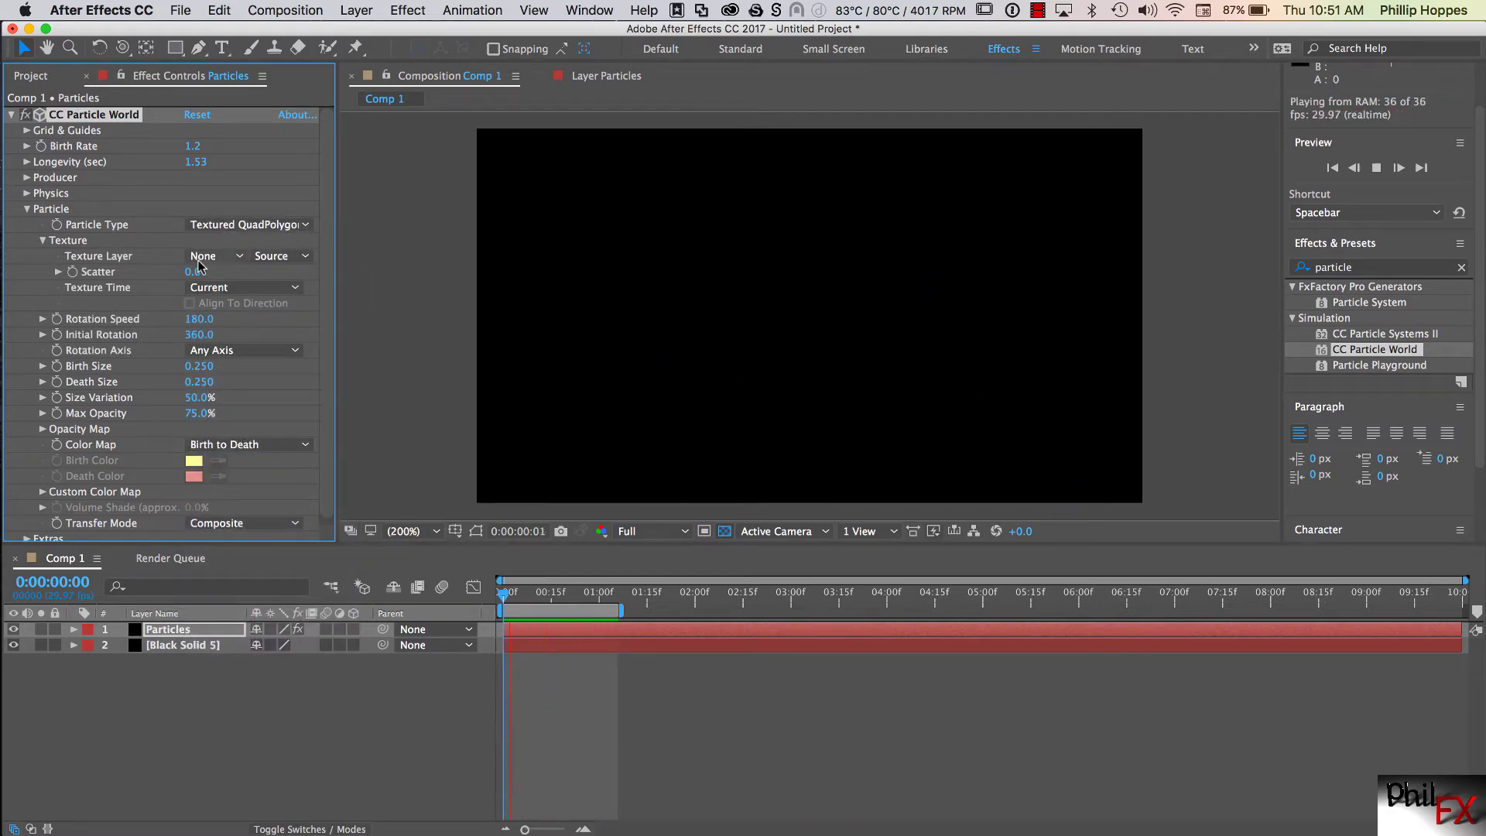
{"action": "left_click", "coordinate": [186, 723]}
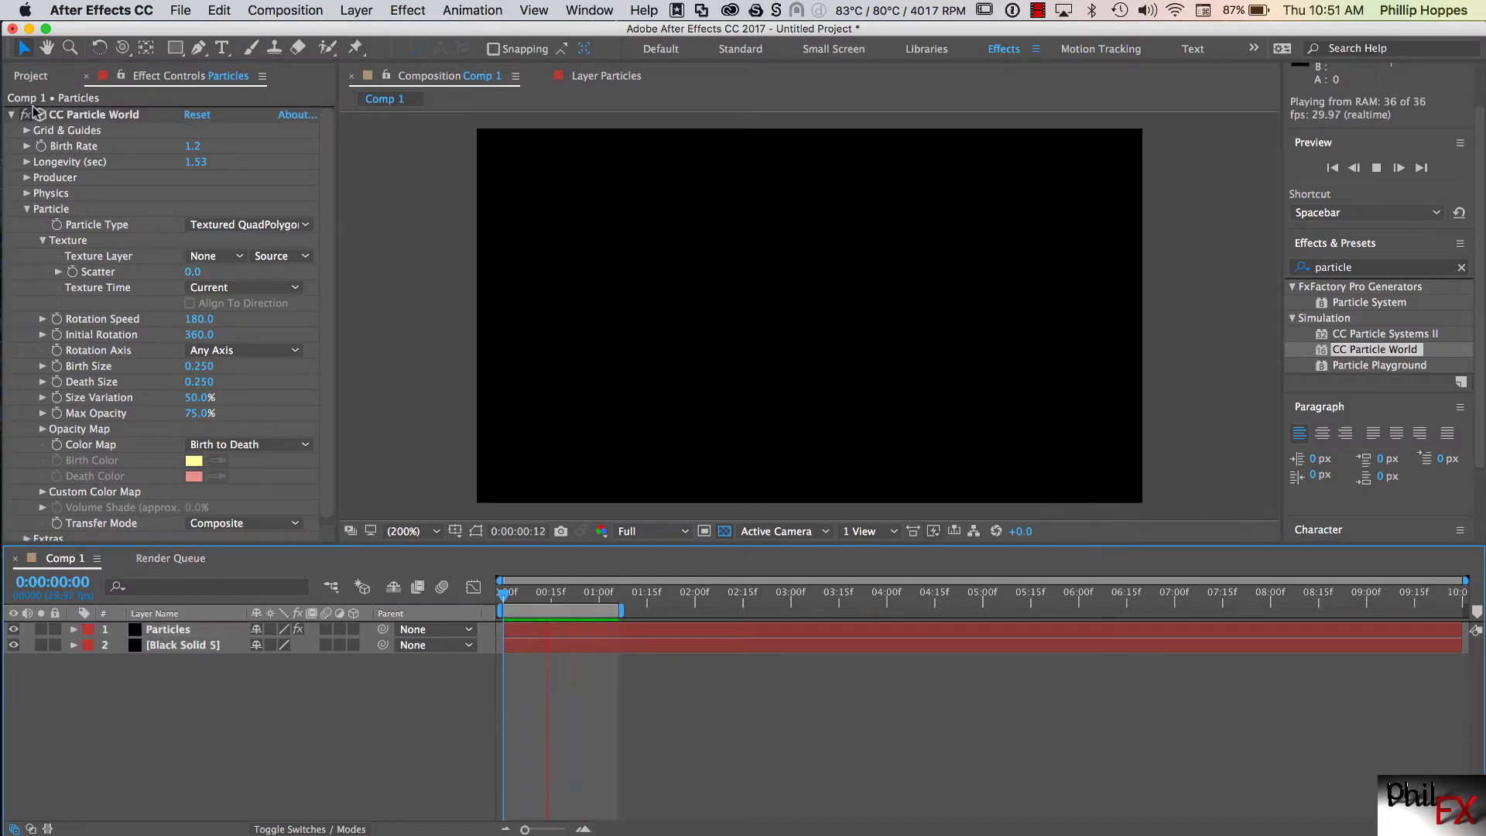
{"action": "left_click", "coordinate": [29, 78]}
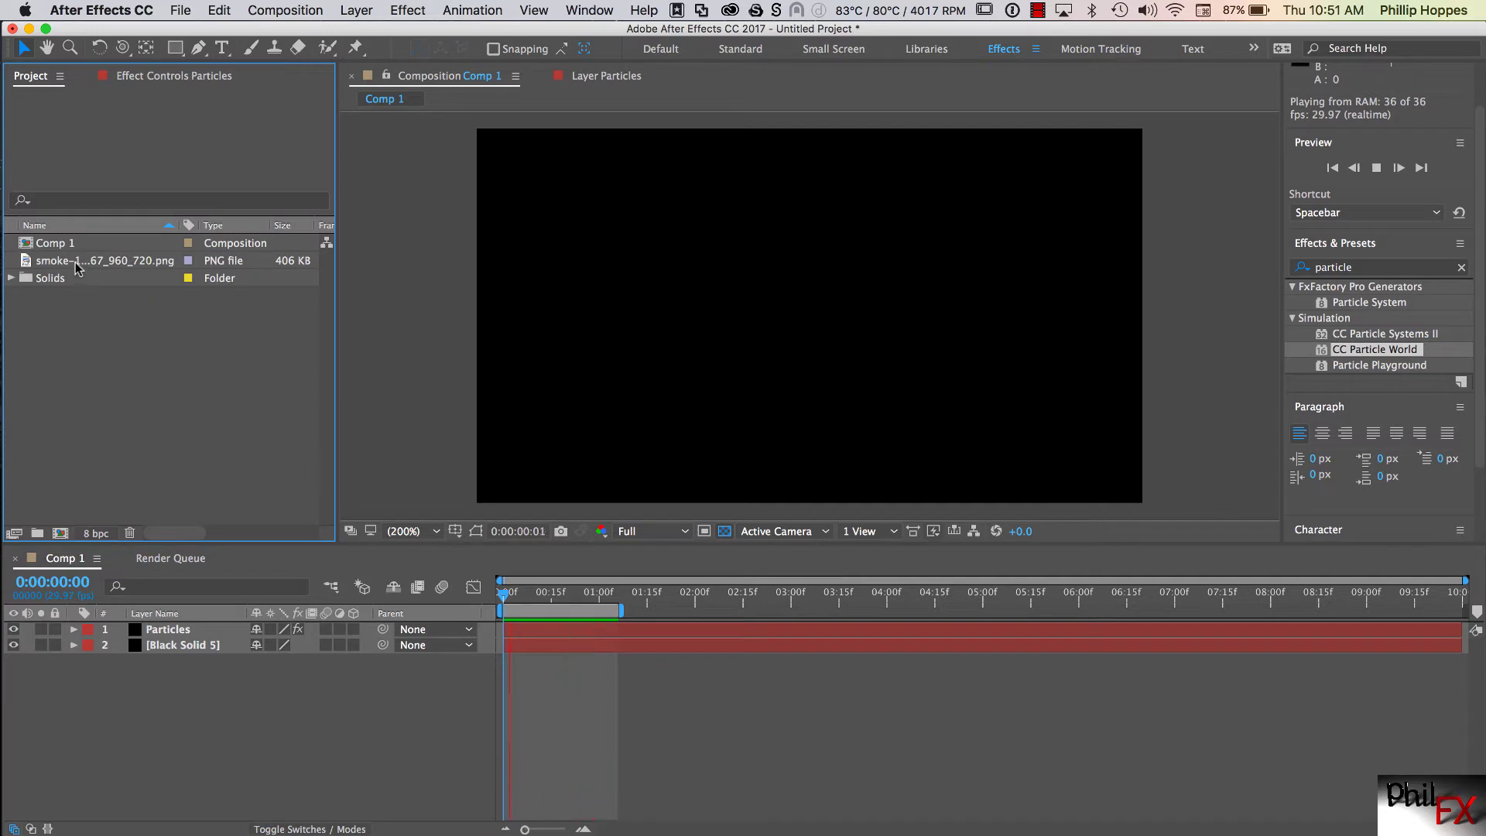
Add the smoke PNG to Comp 1 below Black Solid 5
{"action": "left_click_drag", "start_coordinate": [74, 262], "coordinate": [156, 703]}
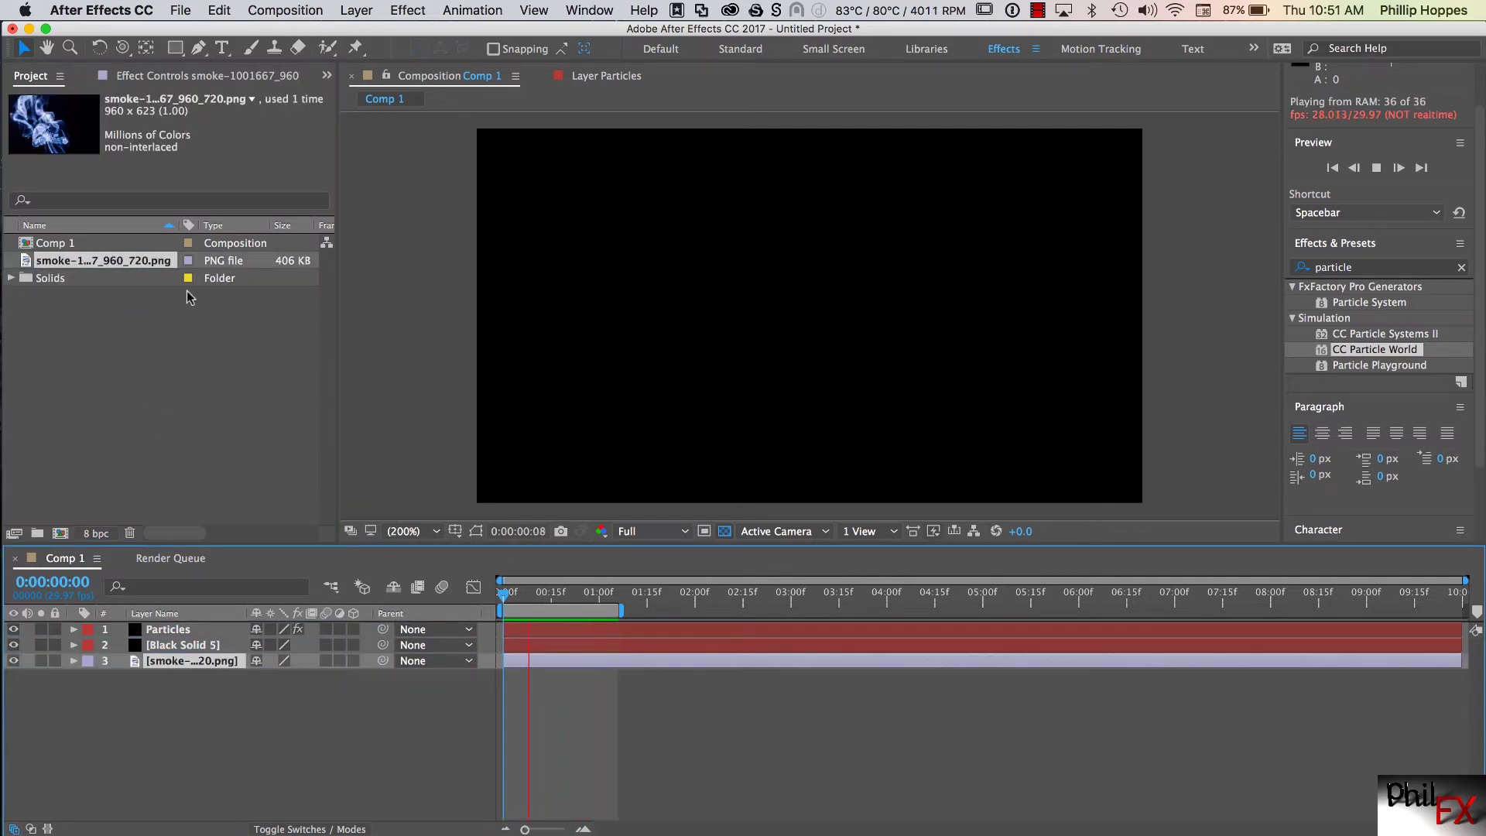
{"action": "double_click", "coordinate": [56, 130]}
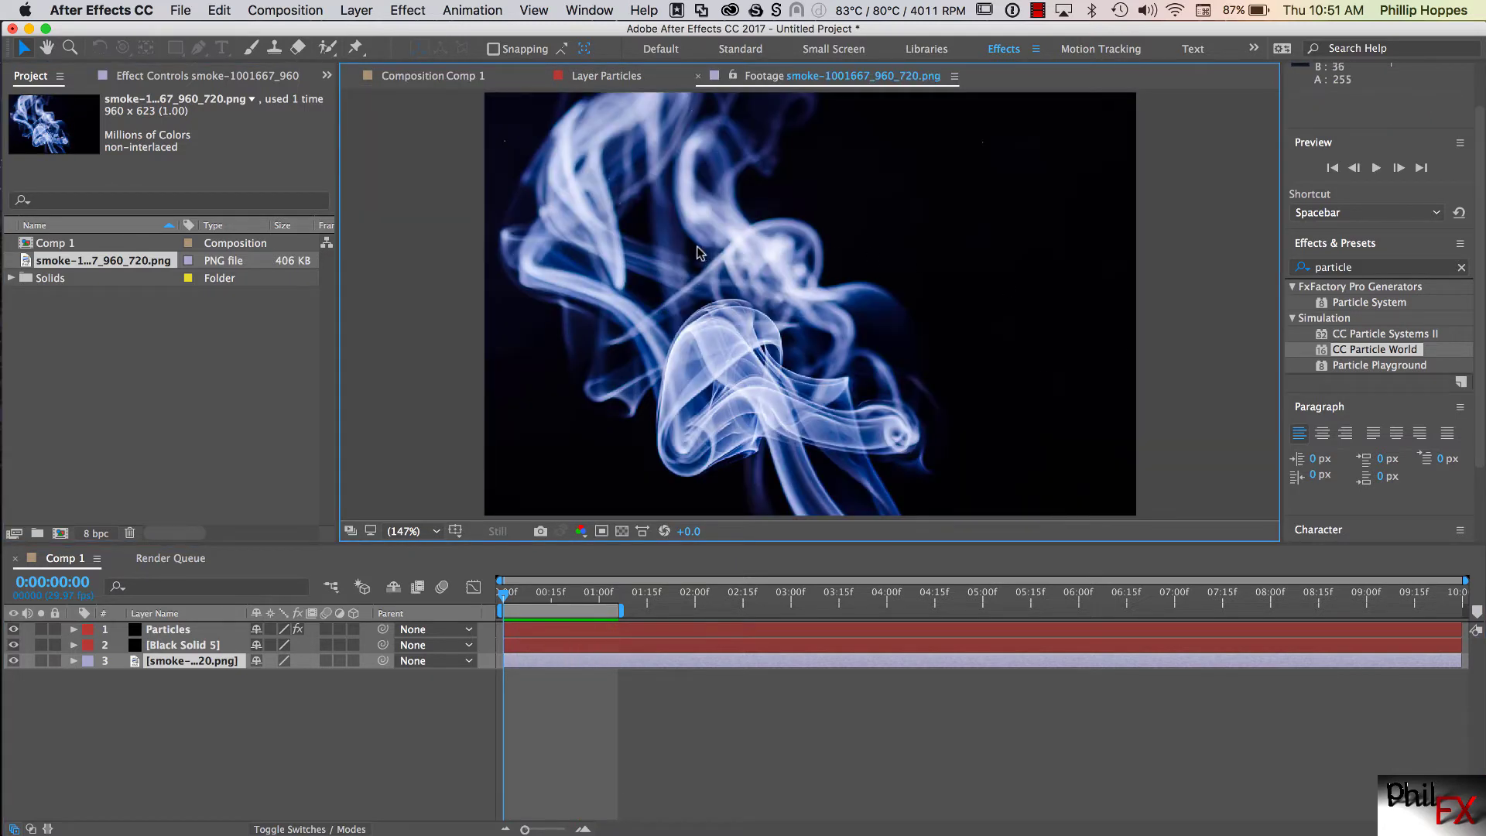
{"action": "left_click", "coordinate": [433, 76]}
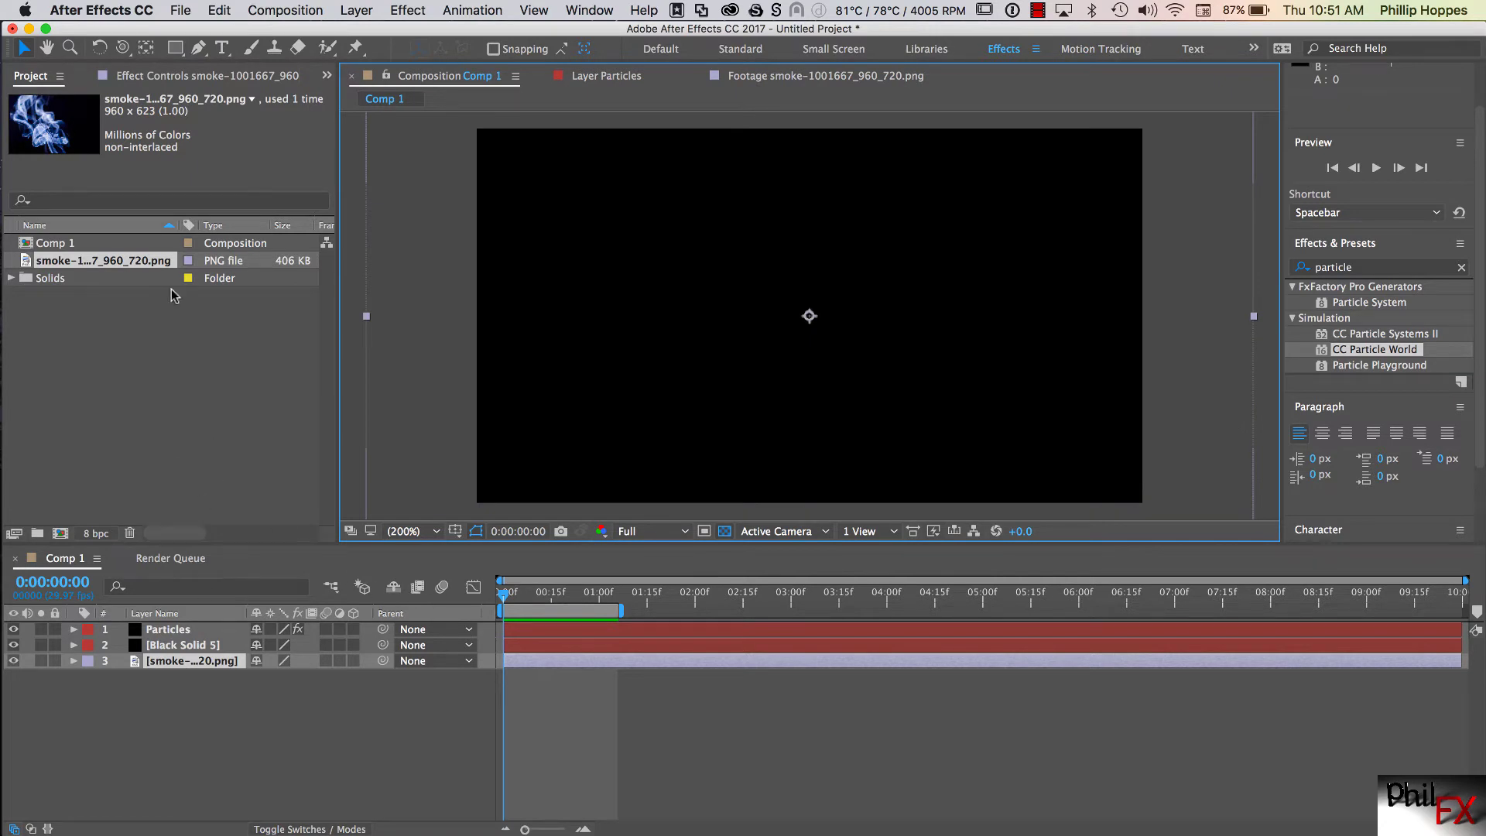
Set the Particles layer's Texture Layer to 3. smoke in CC Particle World
{"action": "left_click", "coordinate": [166, 630]}
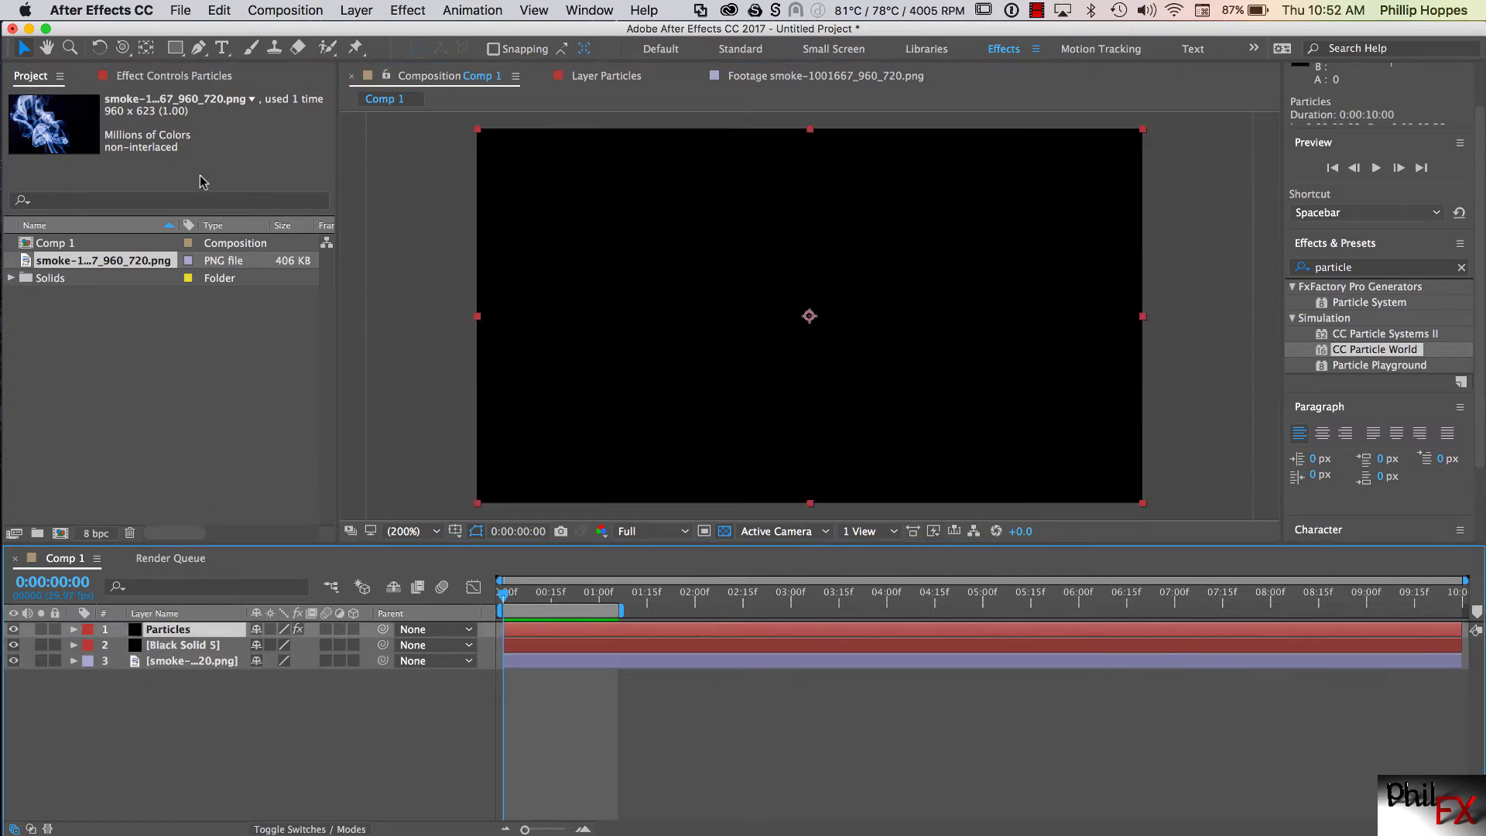
{"action": "left_click", "coordinate": [179, 75]}
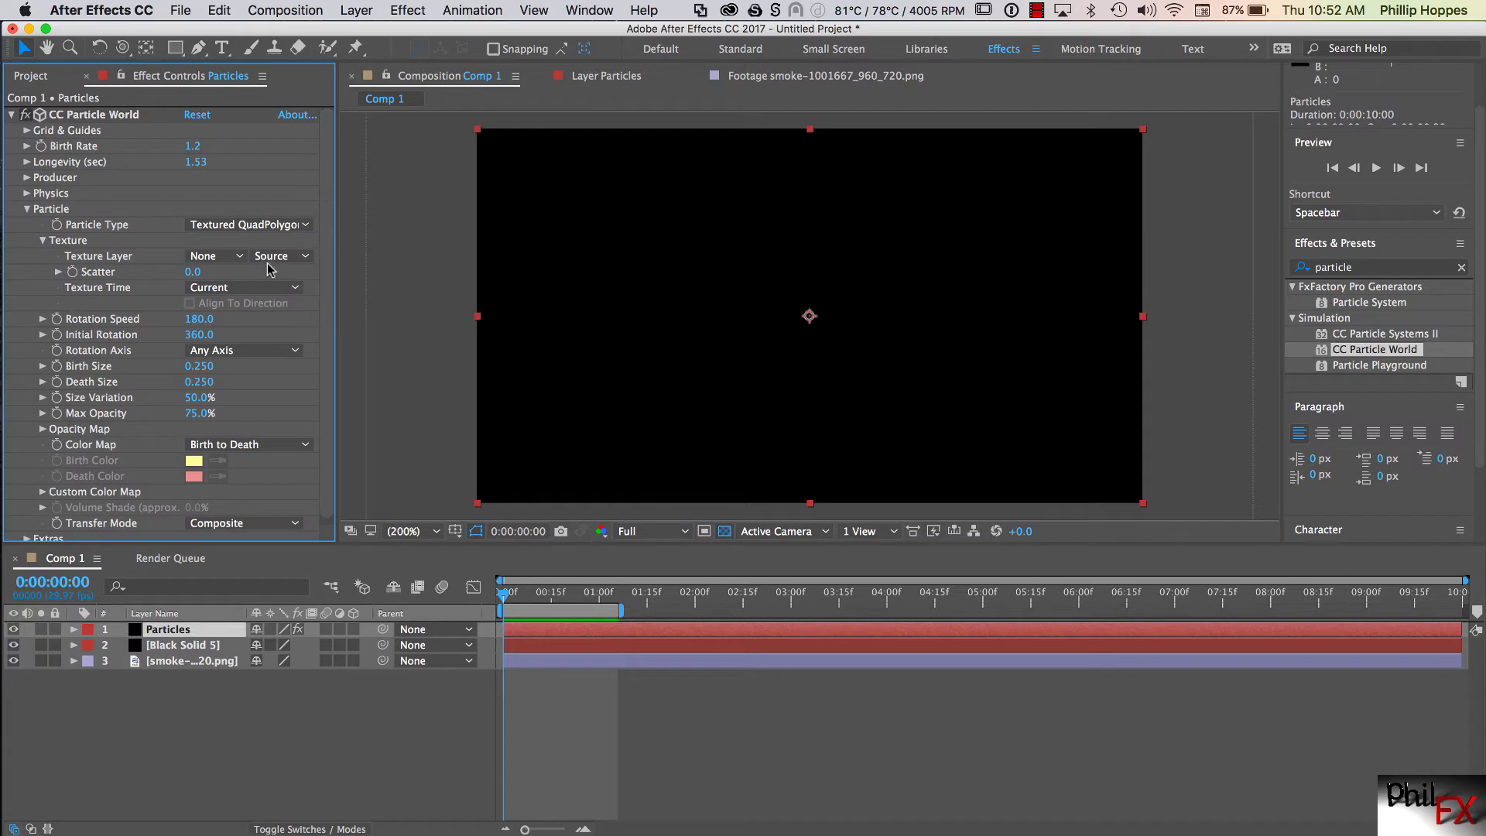
{"action": "left_click", "coordinate": [310, 259]}
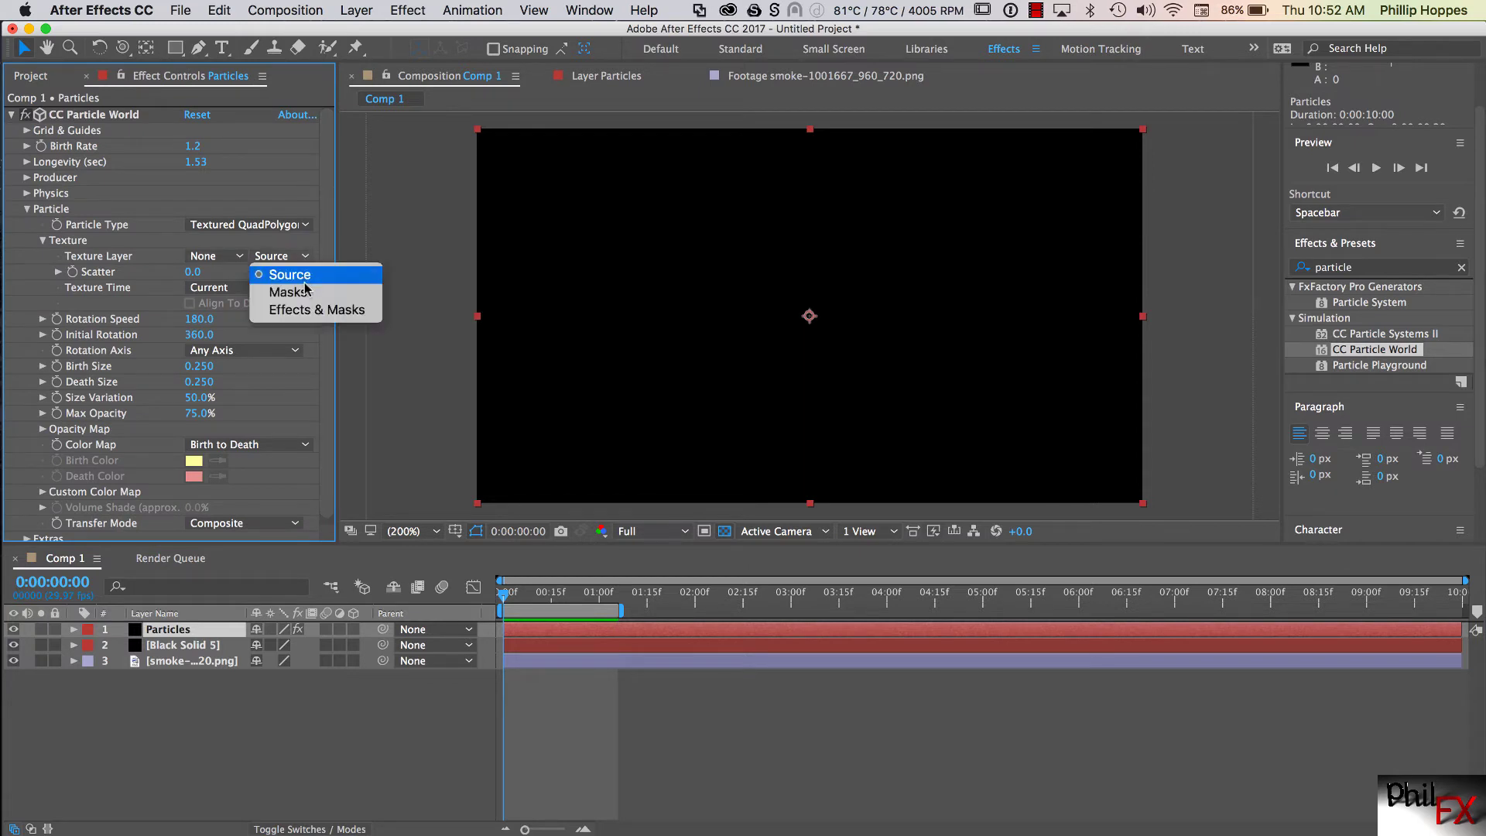
{"action": "left_click", "coordinate": [217, 262]}
{"action": "left_click", "coordinate": [216, 260]}
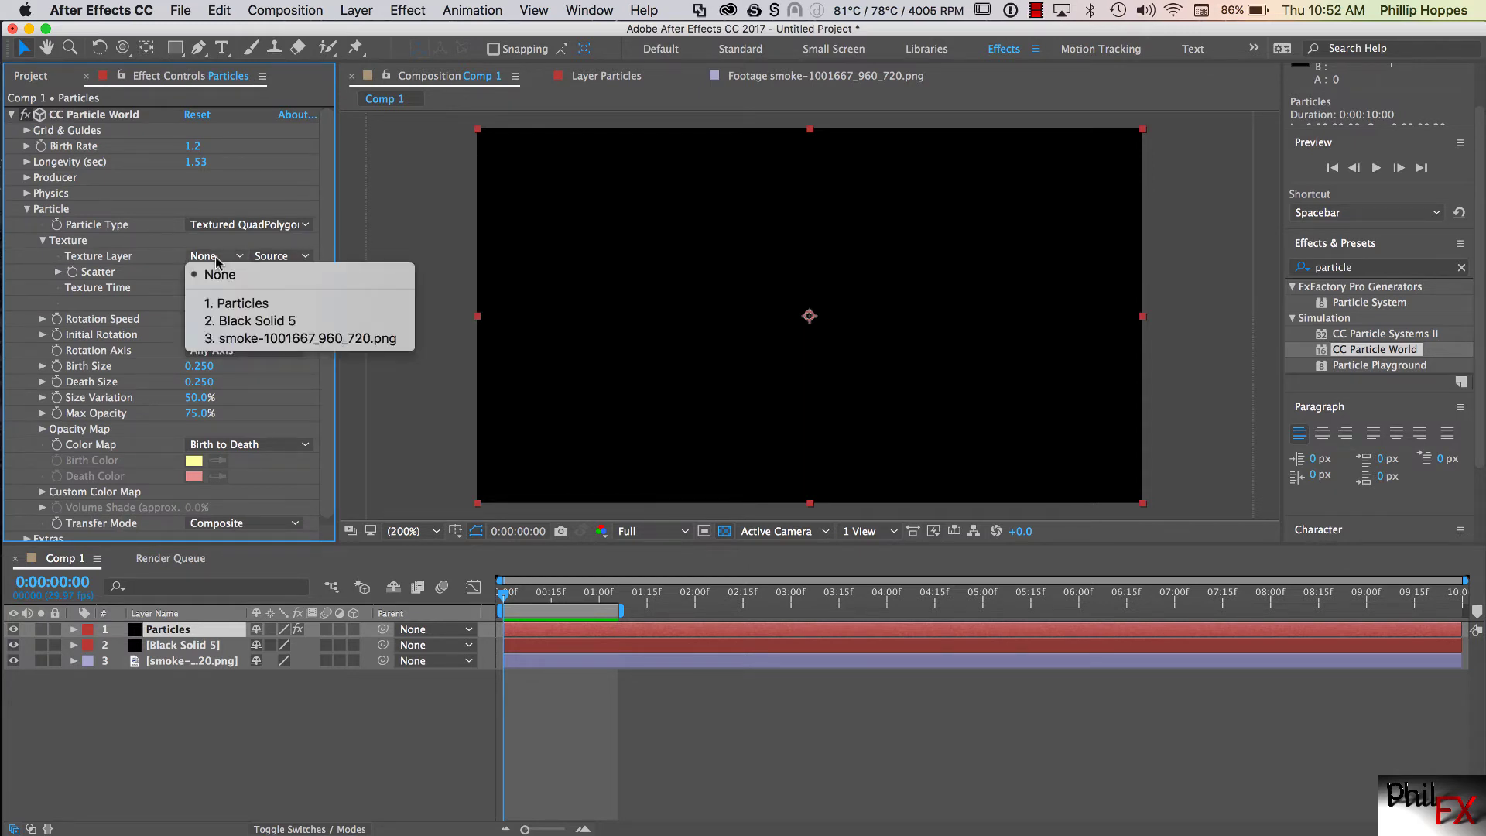
{"action": "left_click", "coordinate": [248, 339]}
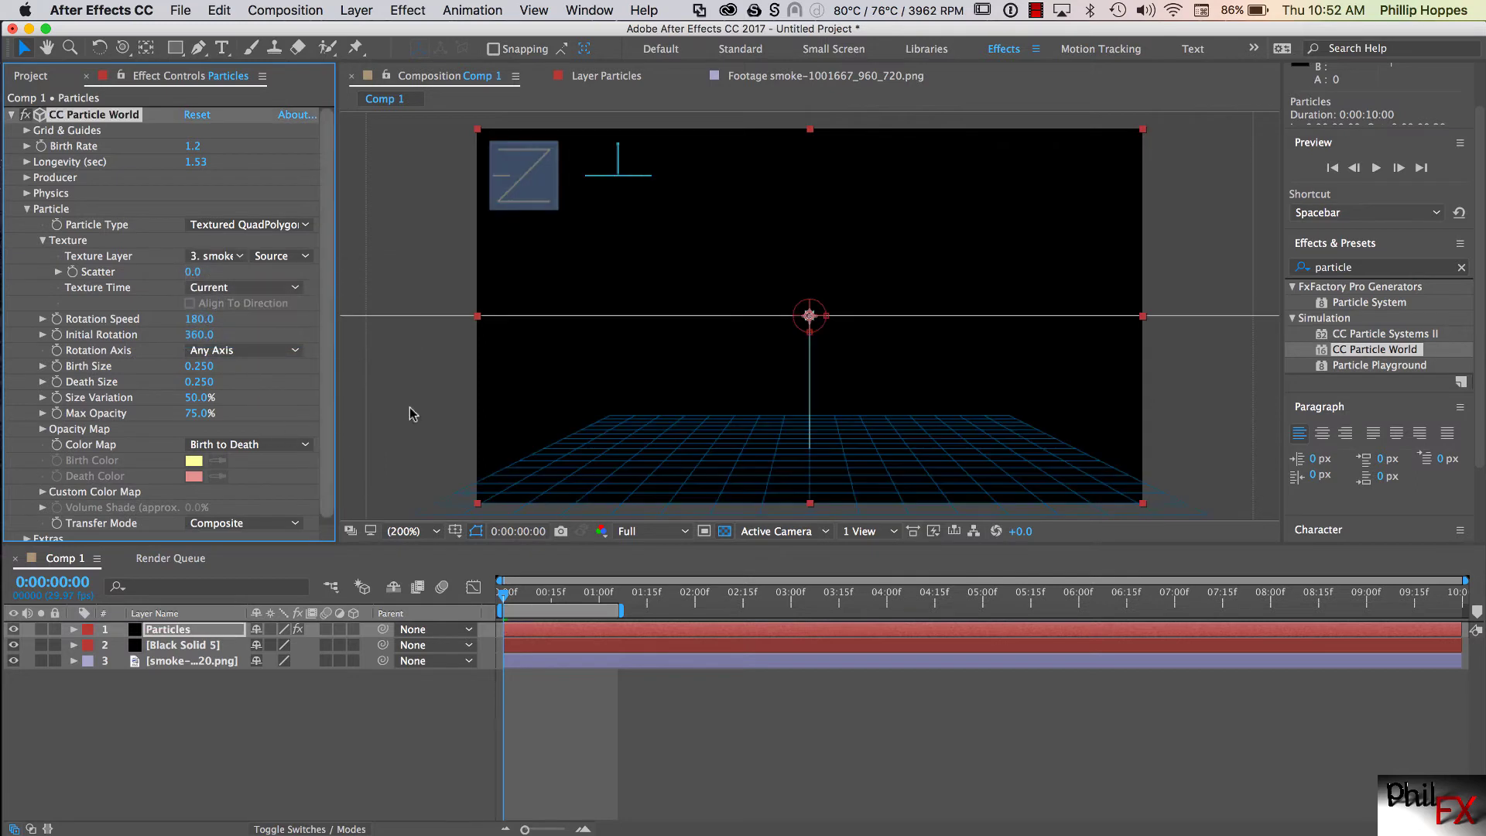
Play a preview of the smoke-textured particles, collapse the Particle group, then stop playback
{"action": "left_click", "coordinate": [1376, 168]}
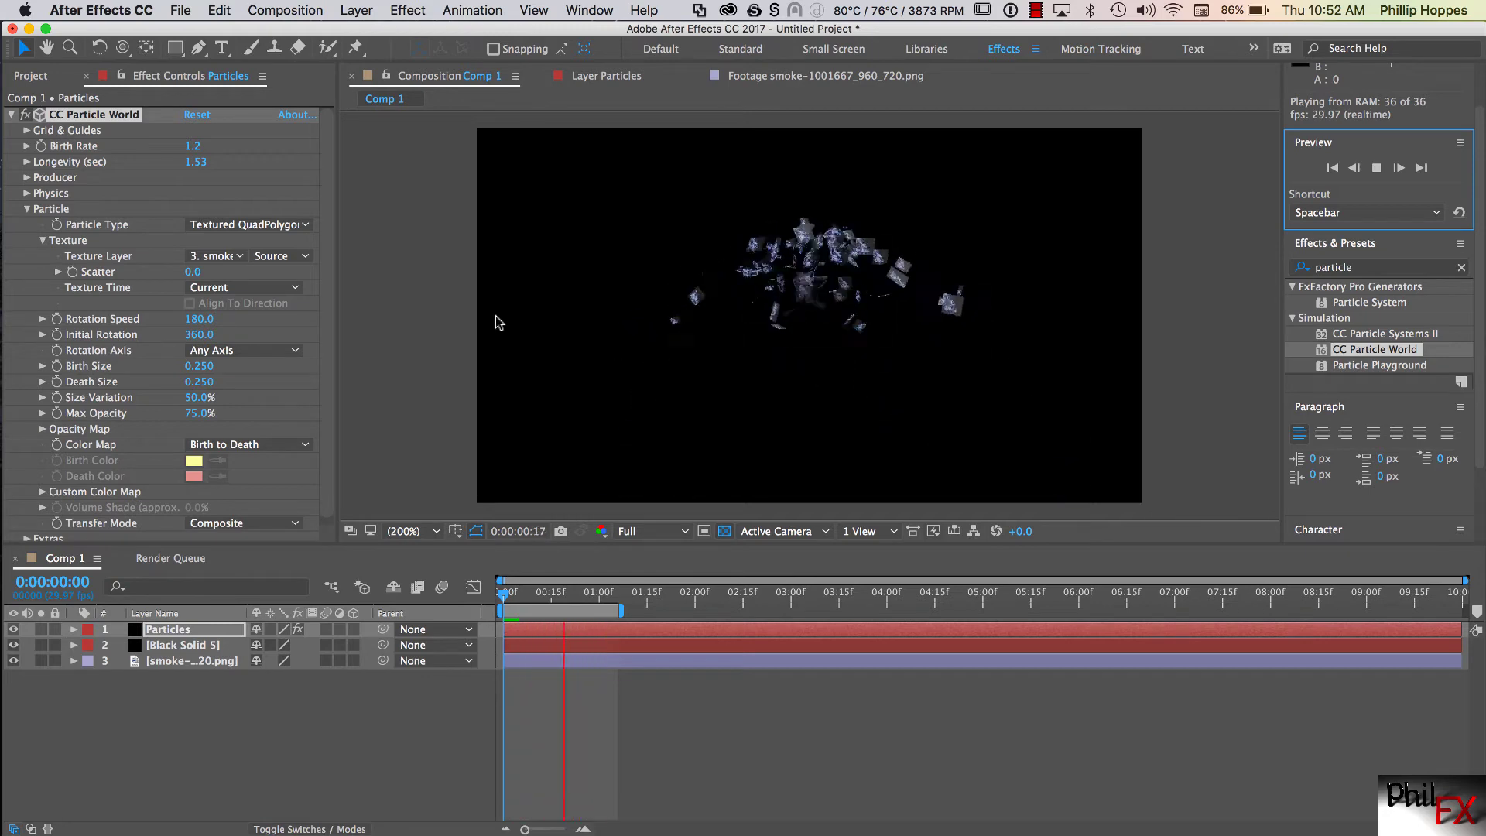
{"action": "left_click", "coordinate": [27, 209]}
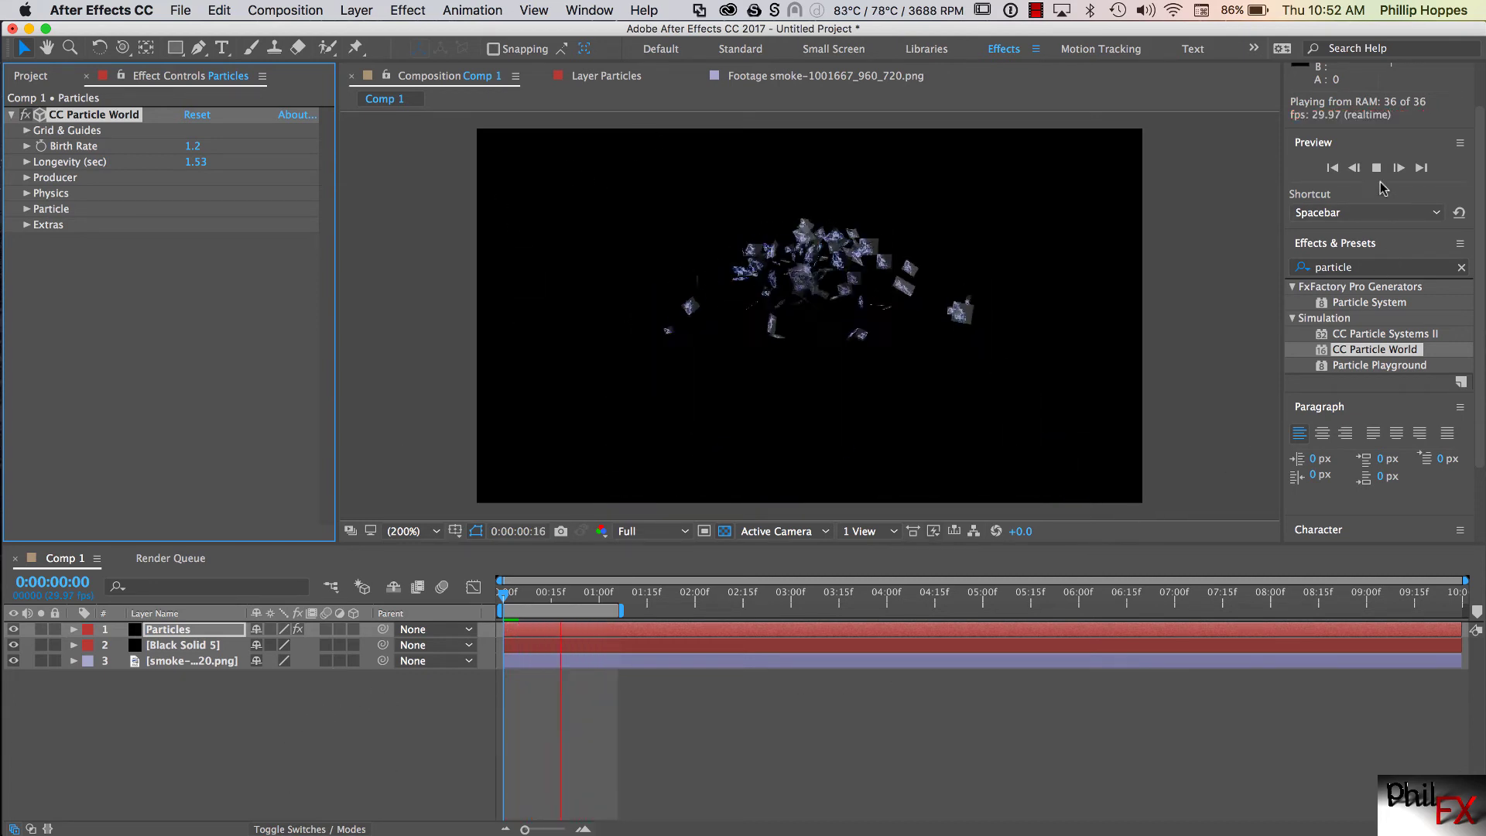
{"action": "left_click", "coordinate": [286, 388]}
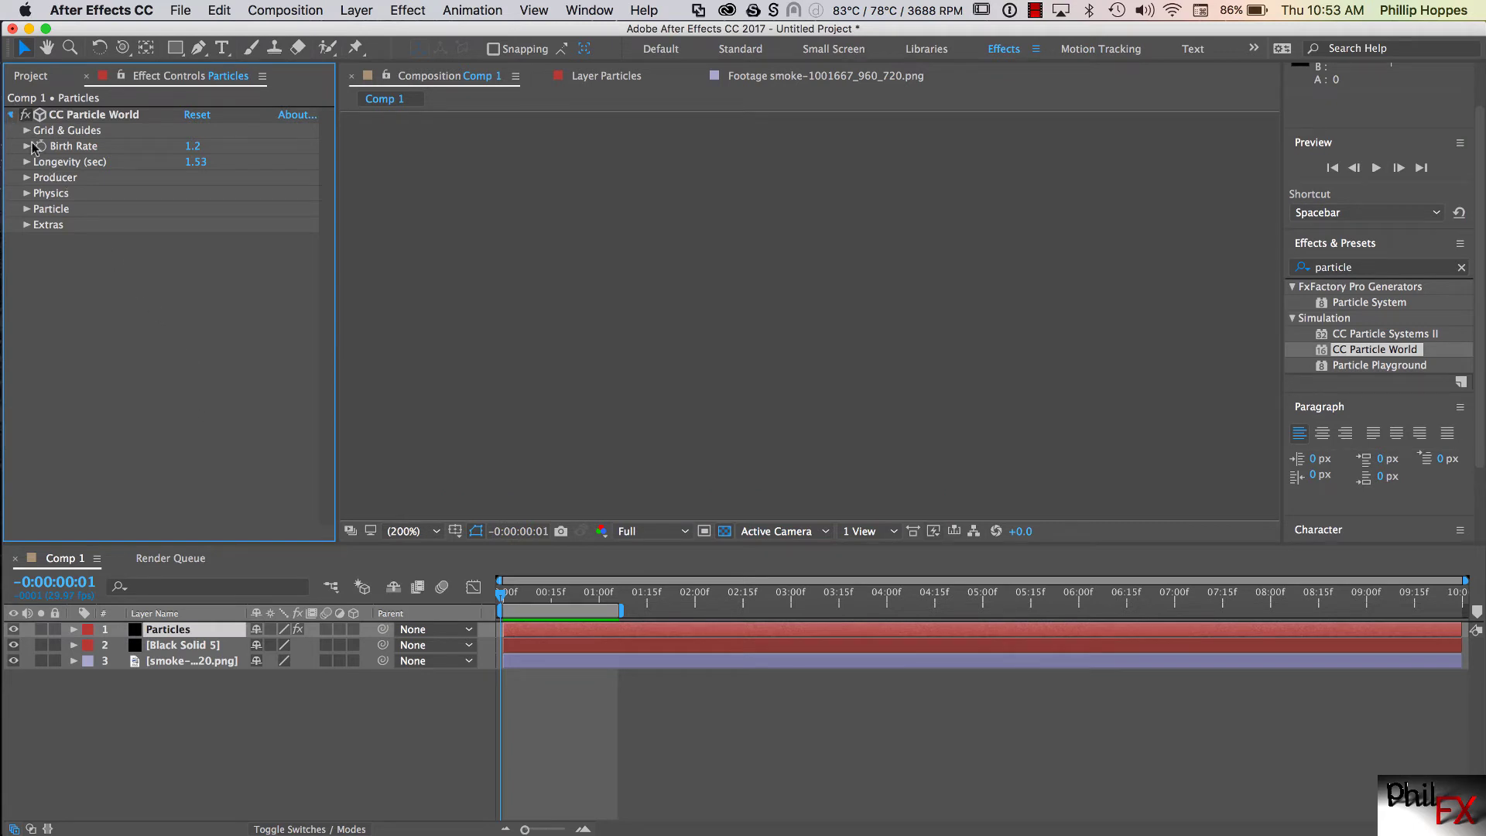
Delete the Particles, Black Solid 5 and smoke layers from Comp 1
{"action": "left_click", "coordinate": [11, 115]}
{"action": "left_click", "coordinate": [286, 777]}
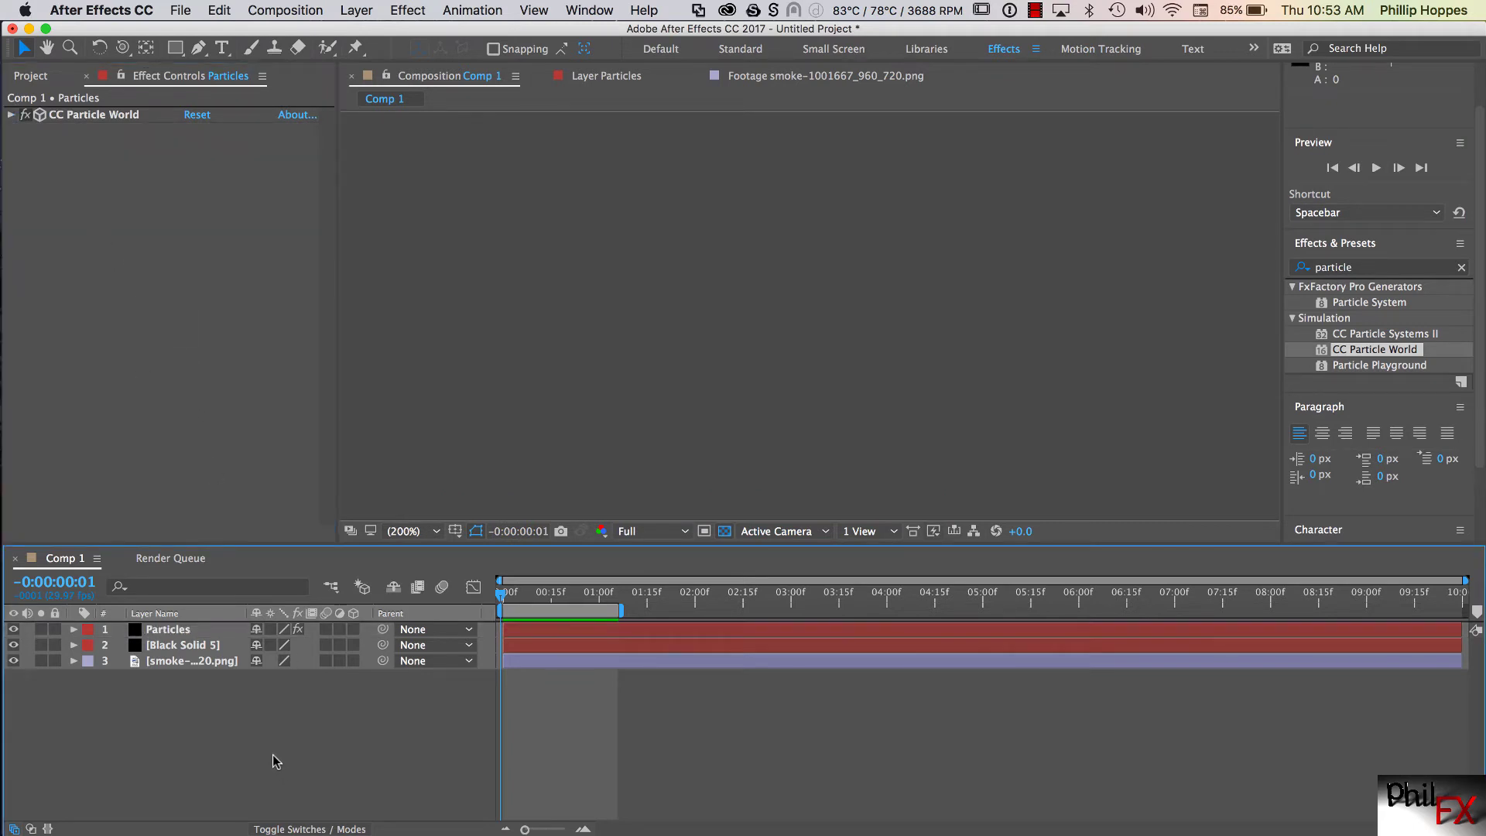
{"action": "left_click", "coordinate": [206, 630]}
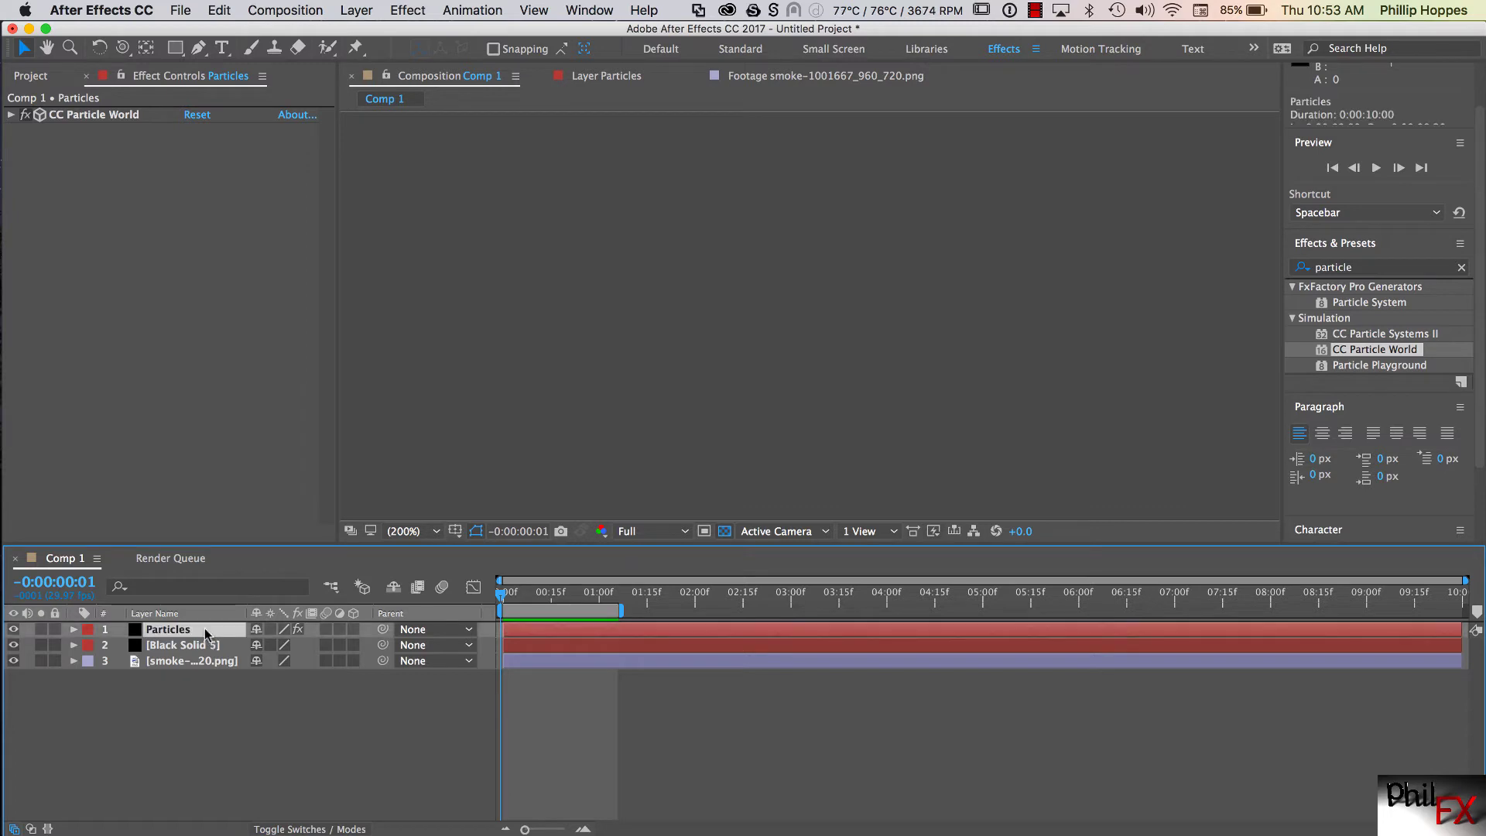
{"action": "key", "text": "Delete"}
{"action": "left_click", "coordinate": [206, 629]}
{"action": "key", "text": "Delete"}
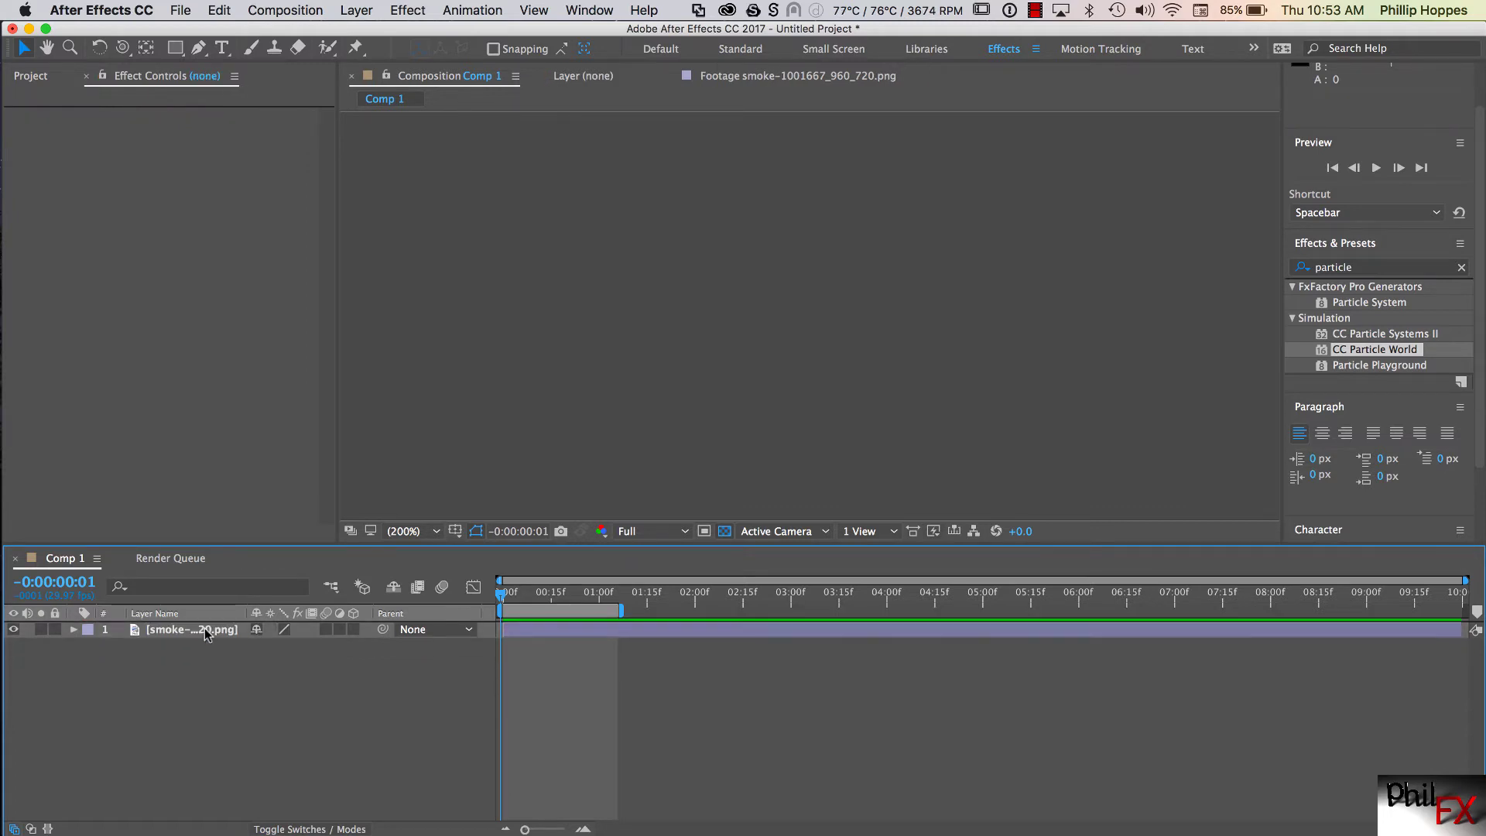
{"action": "left_click", "coordinate": [206, 629]}
{"action": "key", "text": "Delete"}
Create a new 720×405 black solid layer, Black Solid 6
{"action": "left_click", "coordinate": [217, 510]}
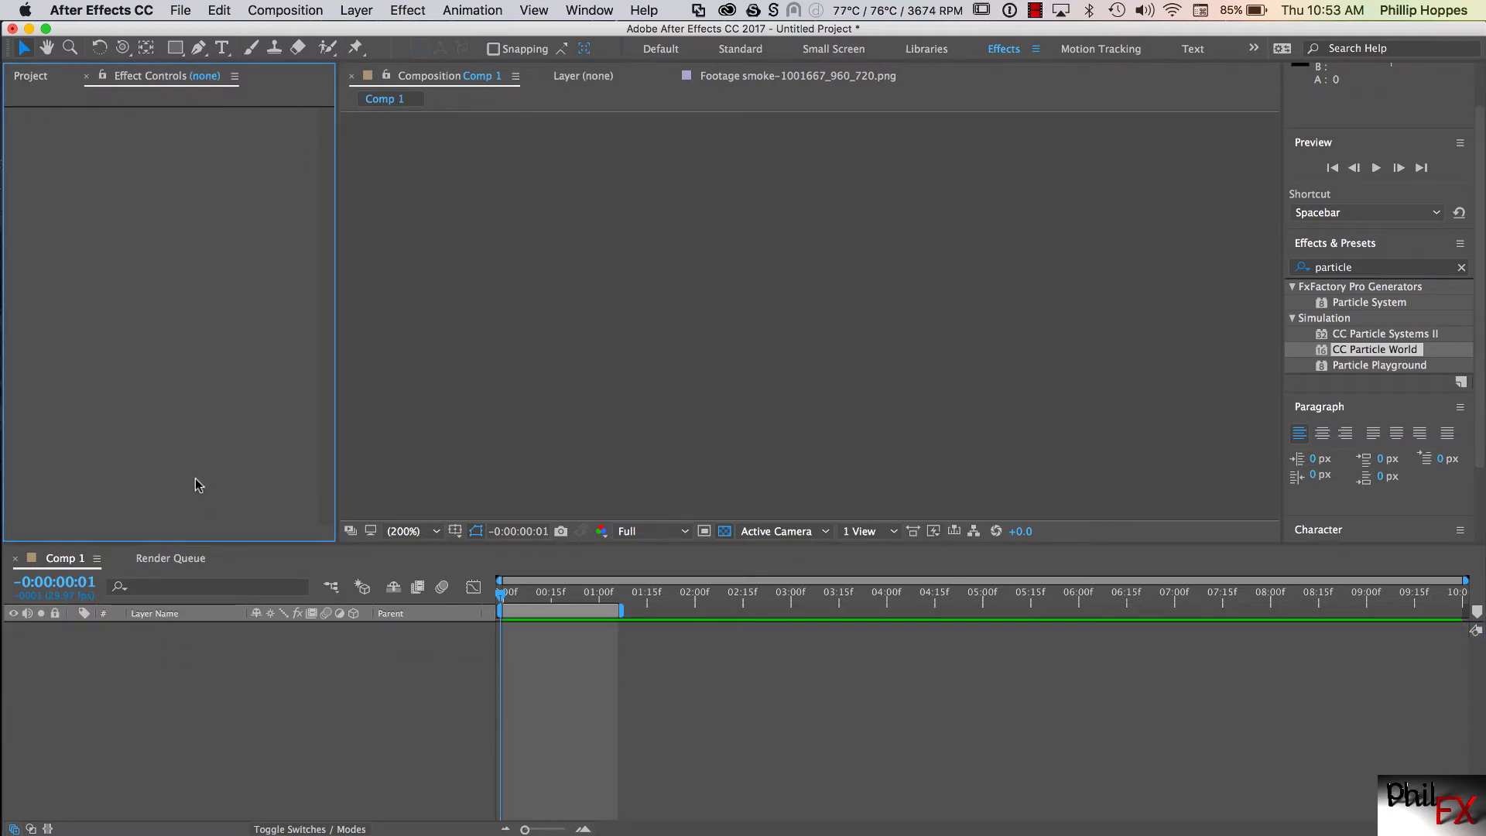
{"action": "left_click", "coordinate": [371, 12]}
{"action": "left_click", "coordinate": [200, 718]}
{"action": "left_click", "coordinate": [362, 13]}
{"action": "left_click", "coordinate": [155, 221]}
{"action": "left_click", "coordinate": [31, 77]}
{"action": "left_click", "coordinate": [100, 697]}
{"action": "left_click", "coordinate": [356, 11]}
{"action": "mouse_move", "coordinate": [371, 33]}
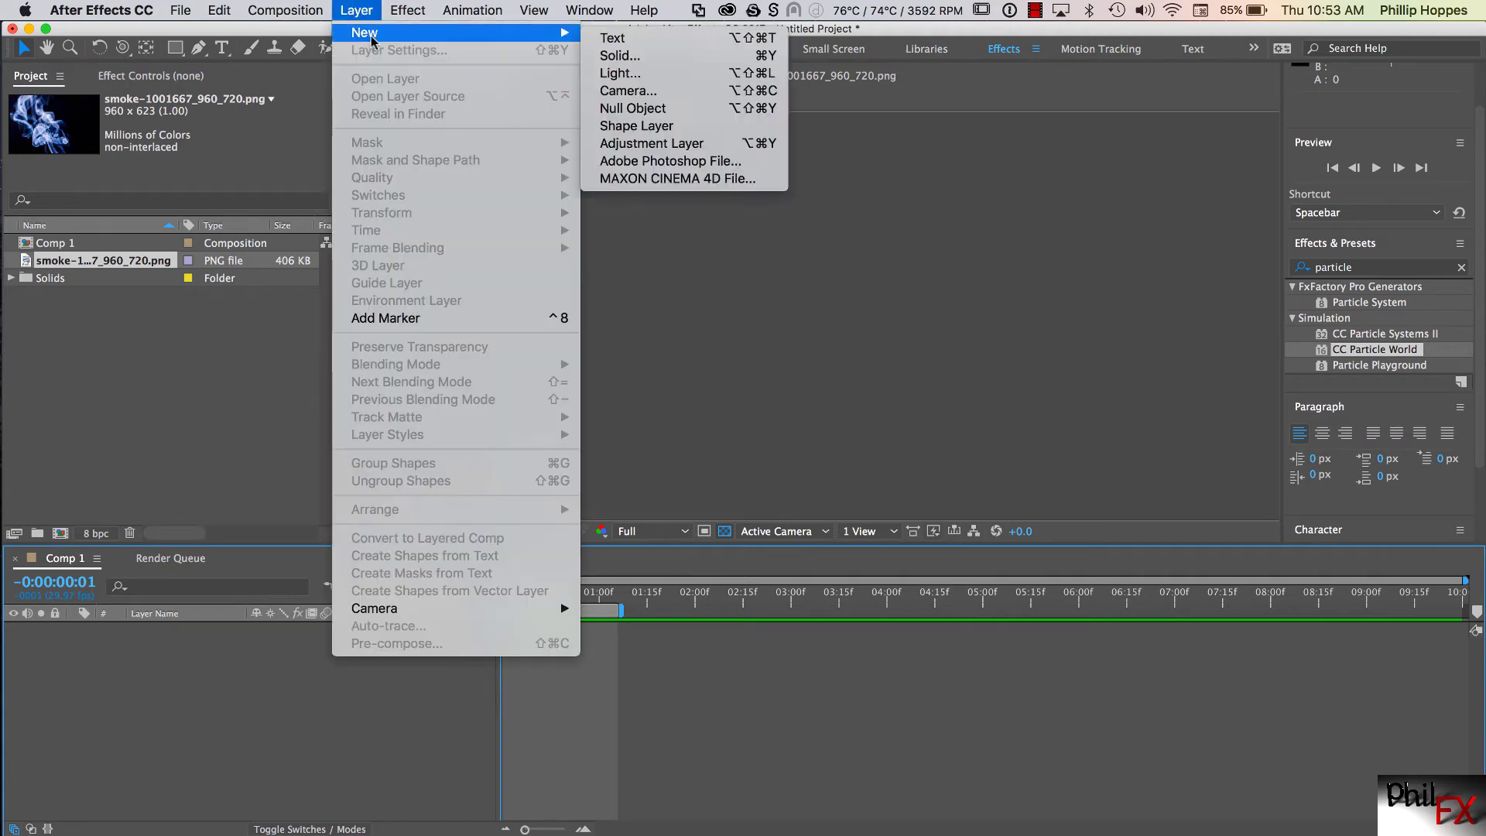
{"action": "left_click", "coordinate": [643, 57]}
{"action": "left_click", "coordinate": [378, 472]}
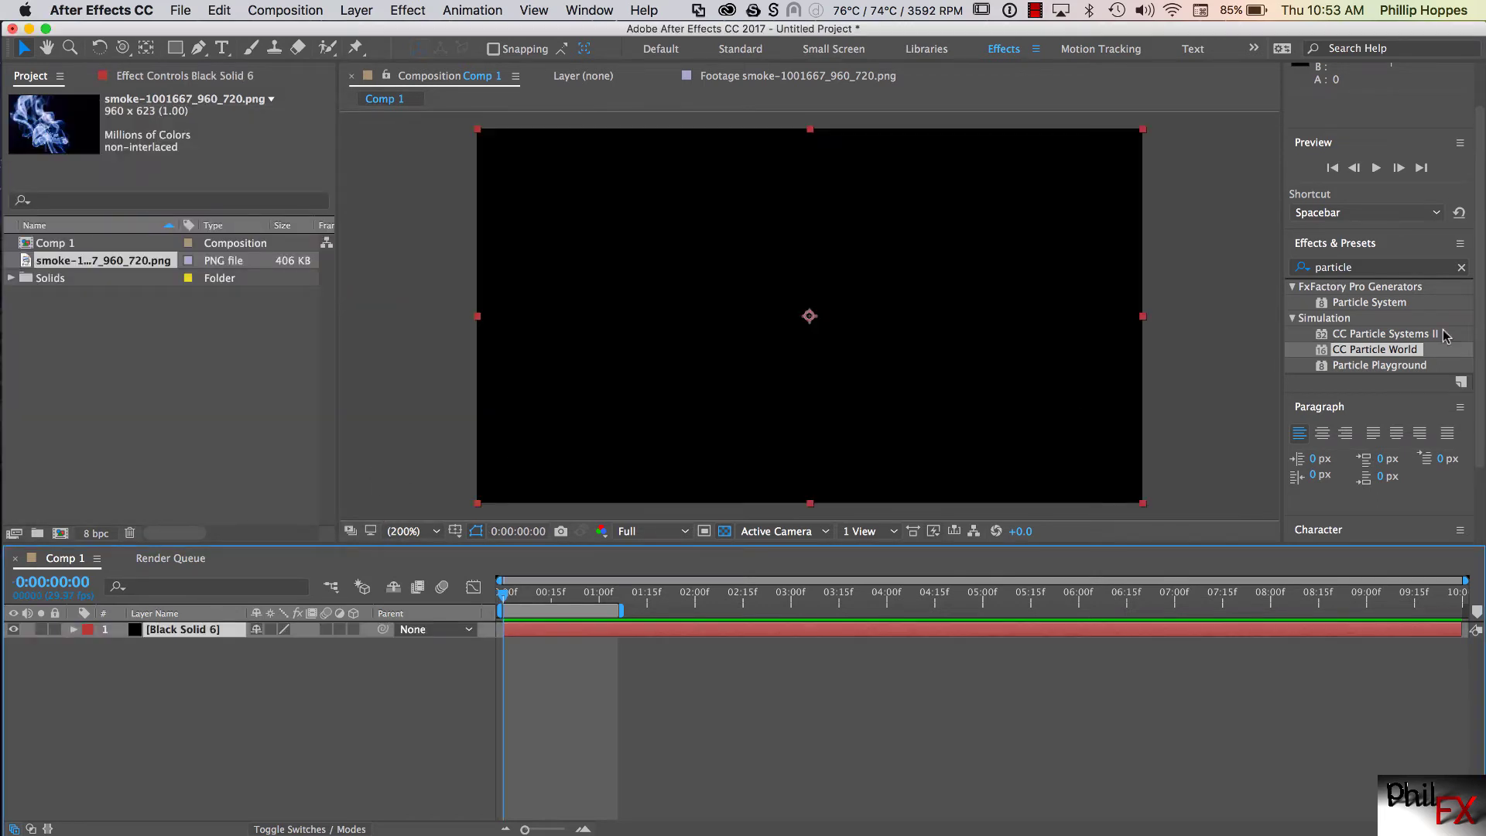
Clear the effects search, expand RG Trapcode, and apply Particular to Black Solid 6
{"action": "left_click", "coordinate": [1461, 268]}
{"action": "left_click_drag", "start_coordinate": [1479, 246], "coordinate": [1460, 530]}
{"action": "scroll", "coordinate": [1363, 285], "scroll_direction": "up", "scroll_amount": 3}
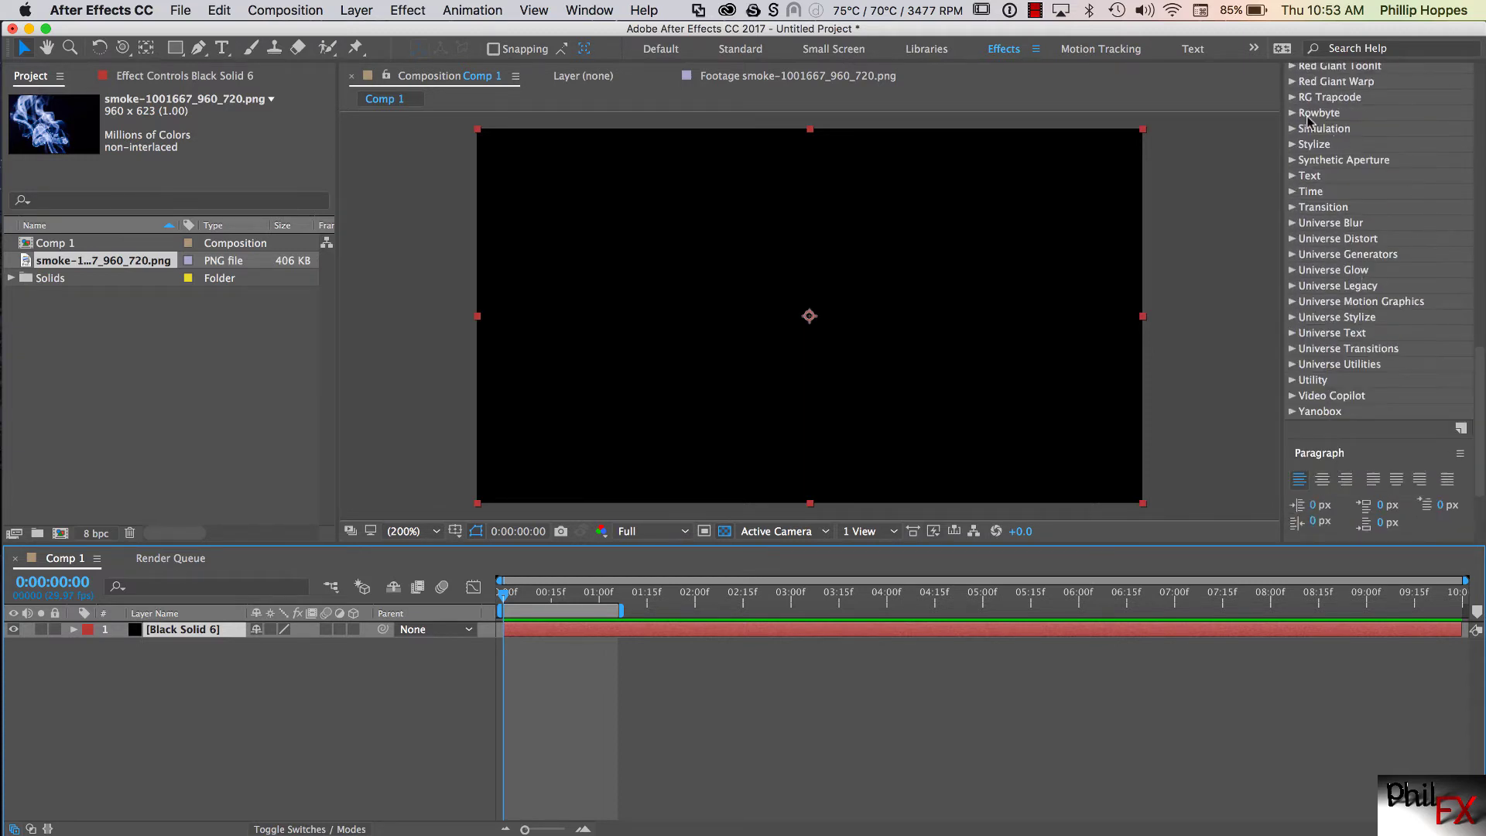
{"action": "left_click", "coordinate": [1289, 98]}
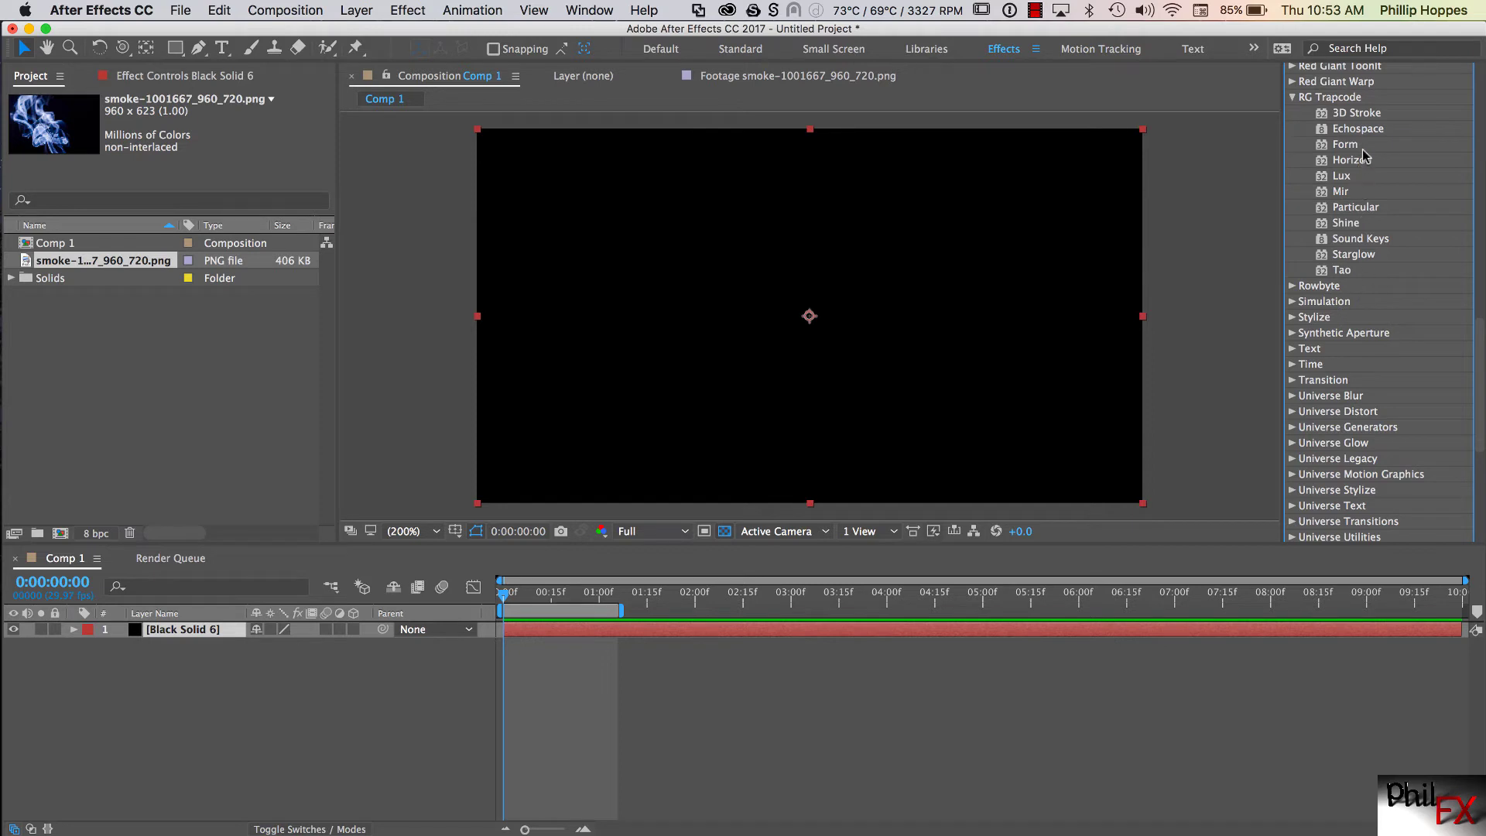
{"action": "left_click", "coordinate": [1354, 210]}
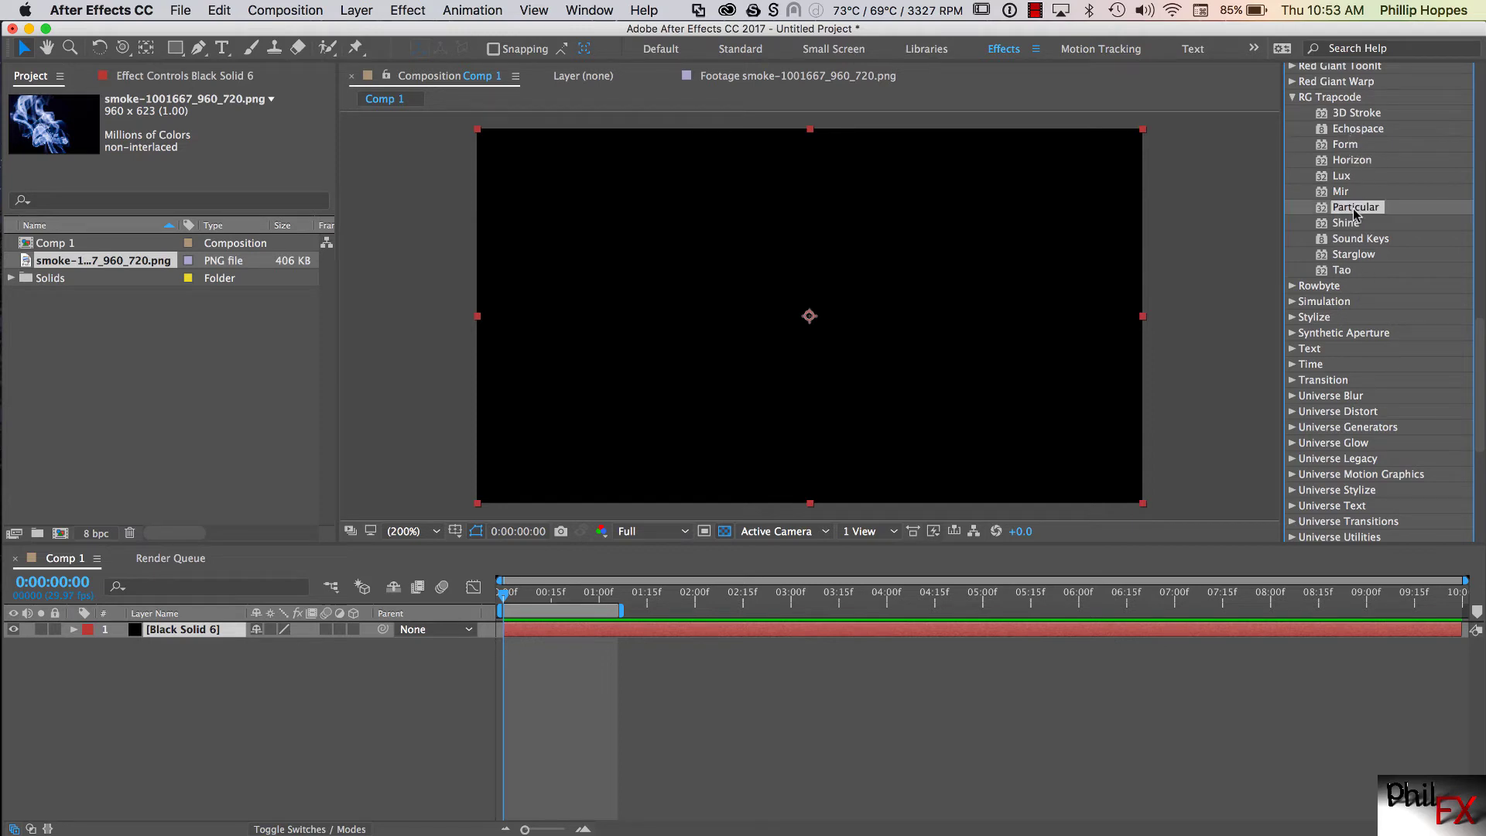
{"action": "left_click", "coordinate": [1361, 146]}
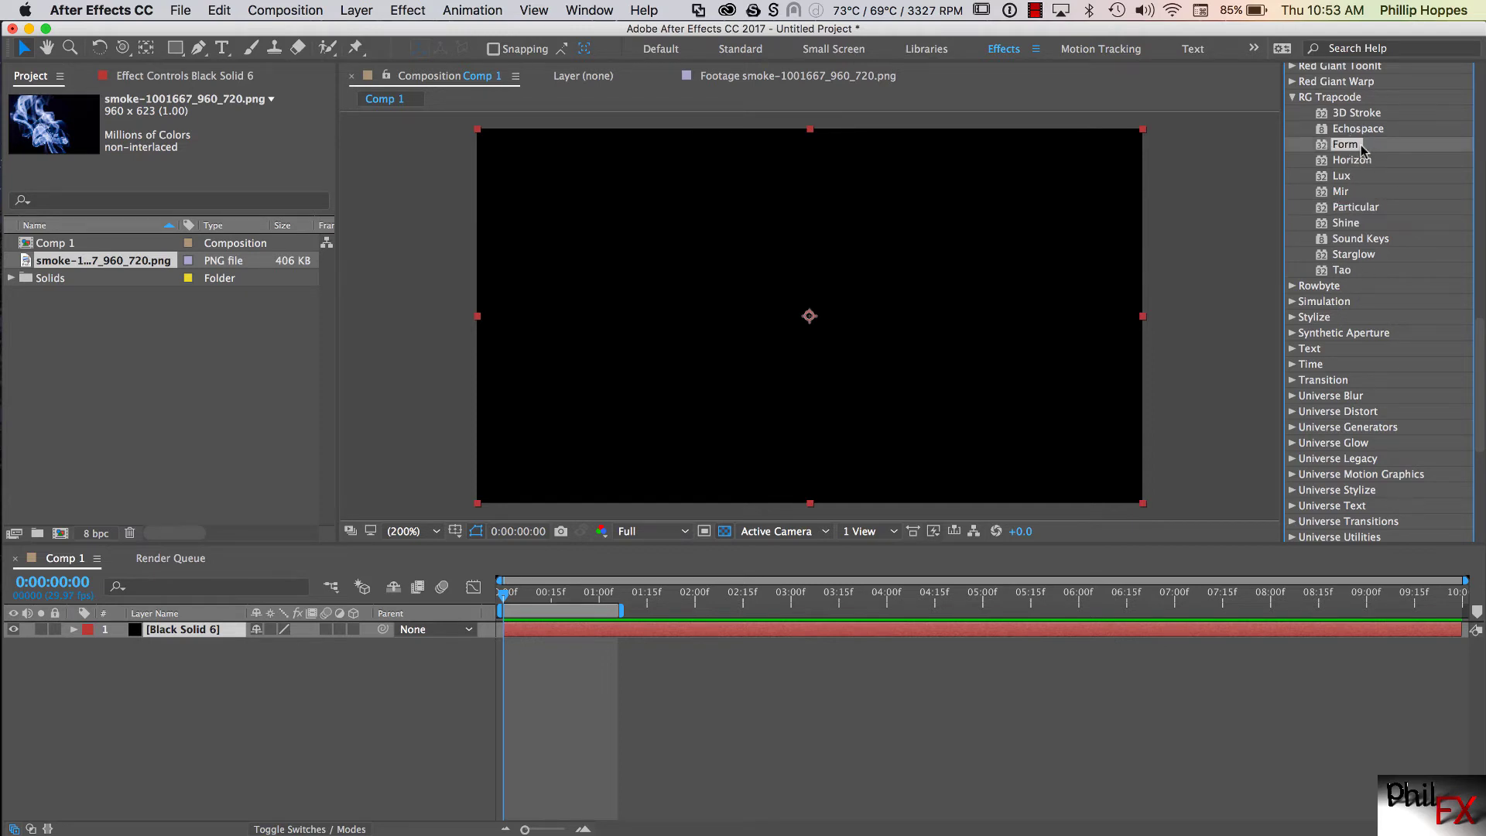
{"action": "left_click", "coordinate": [1381, 191]}
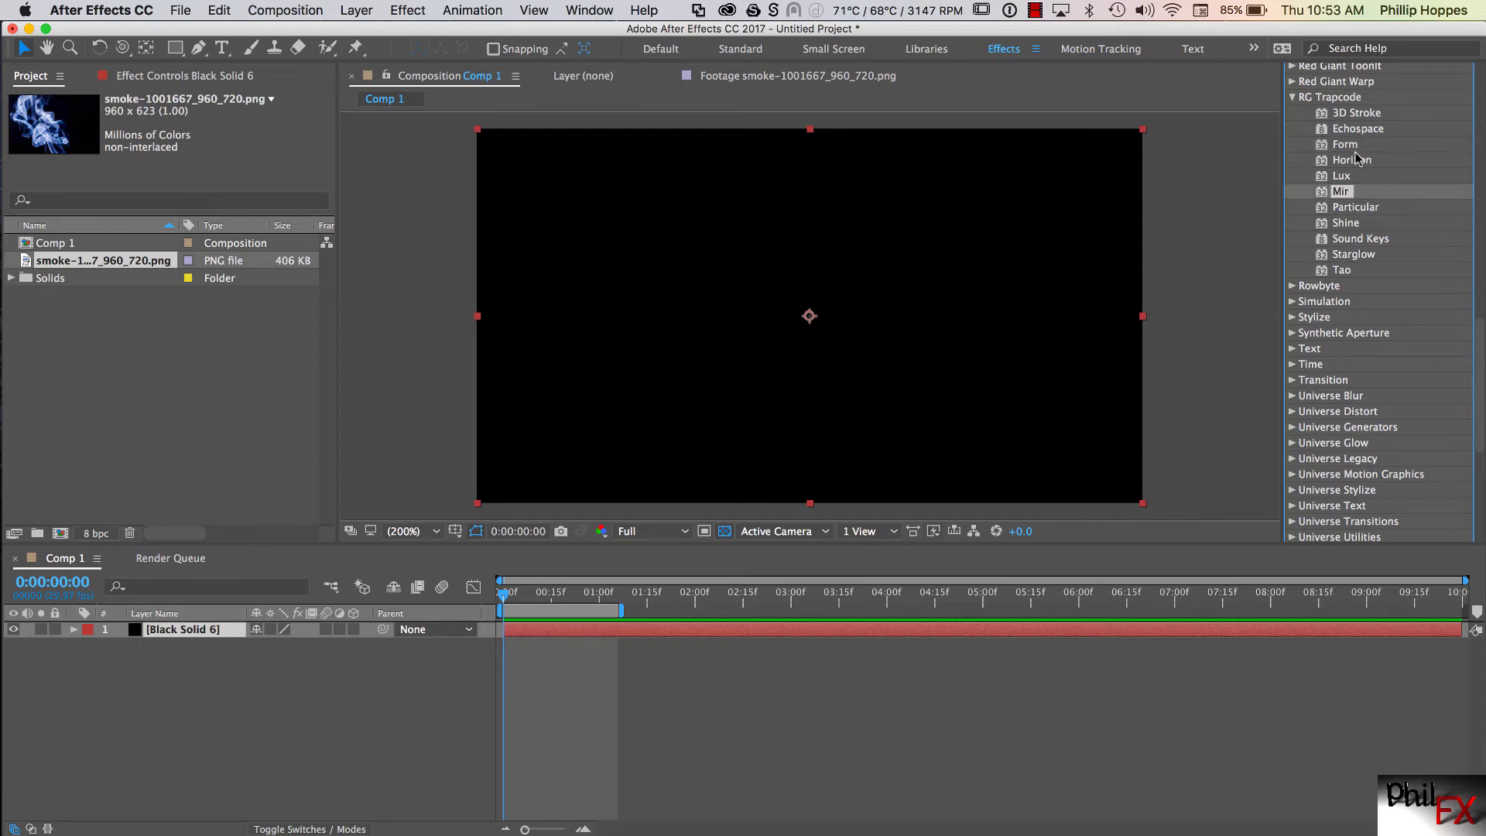
{"action": "left_click", "coordinate": [1358, 209]}
{"action": "left_click_drag", "start_coordinate": [1158, 234], "coordinate": [640, 421]}
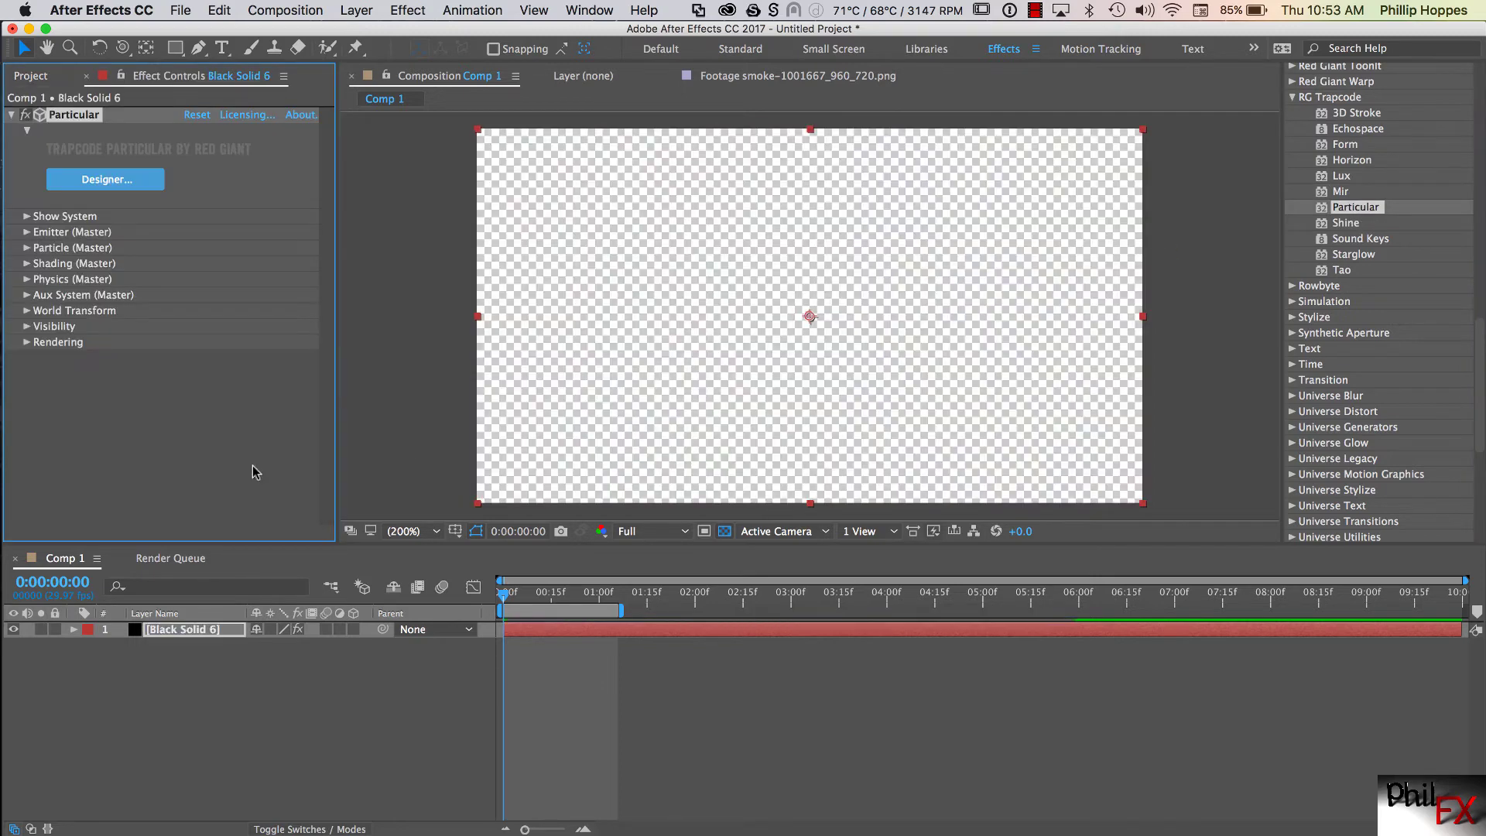
{"action": "left_click", "coordinate": [304, 731]}
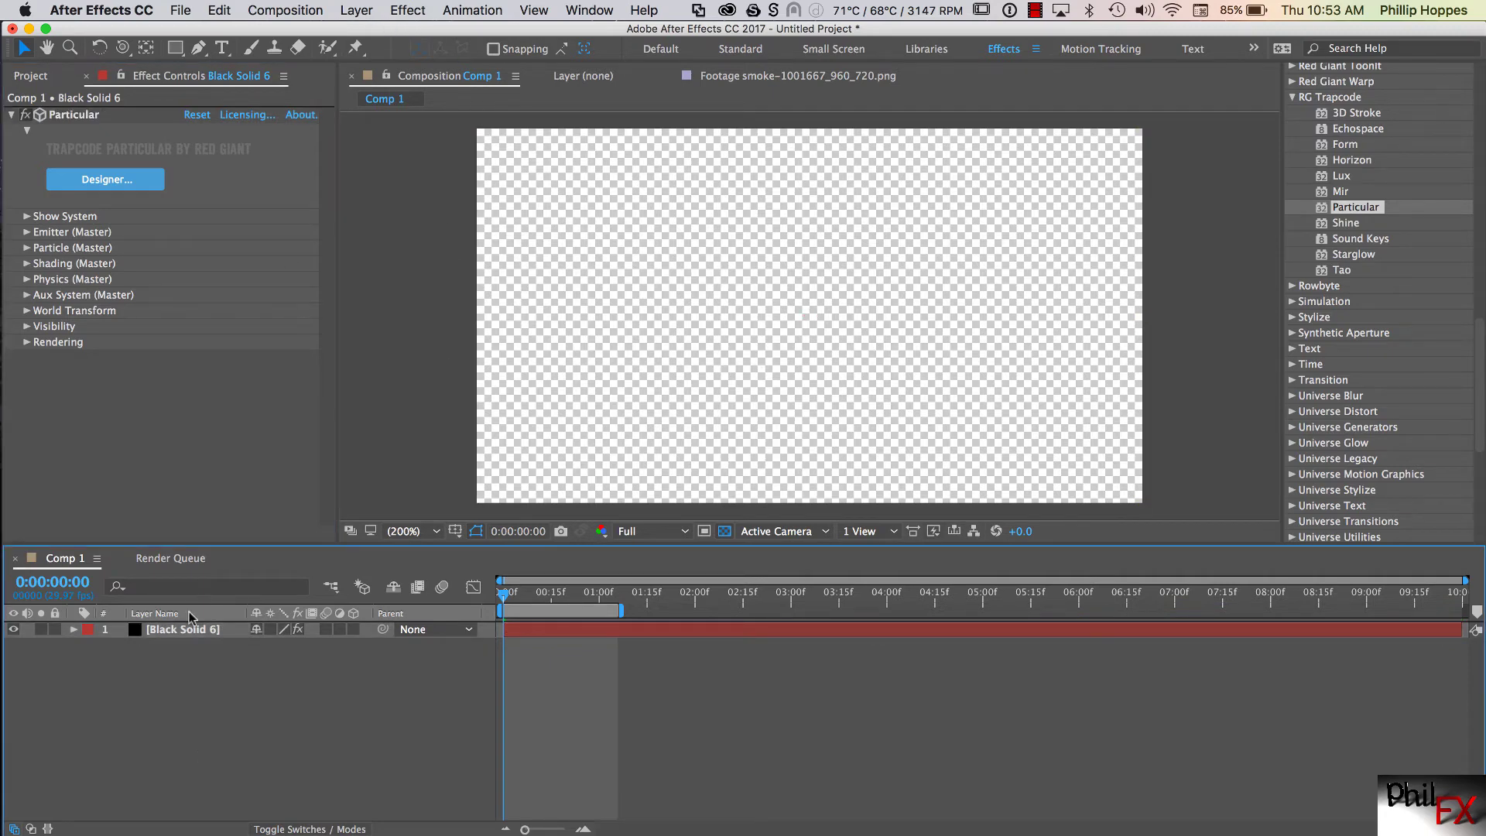
Create another black solid layer, Black Solid 7
{"action": "left_click", "coordinate": [354, 13]}
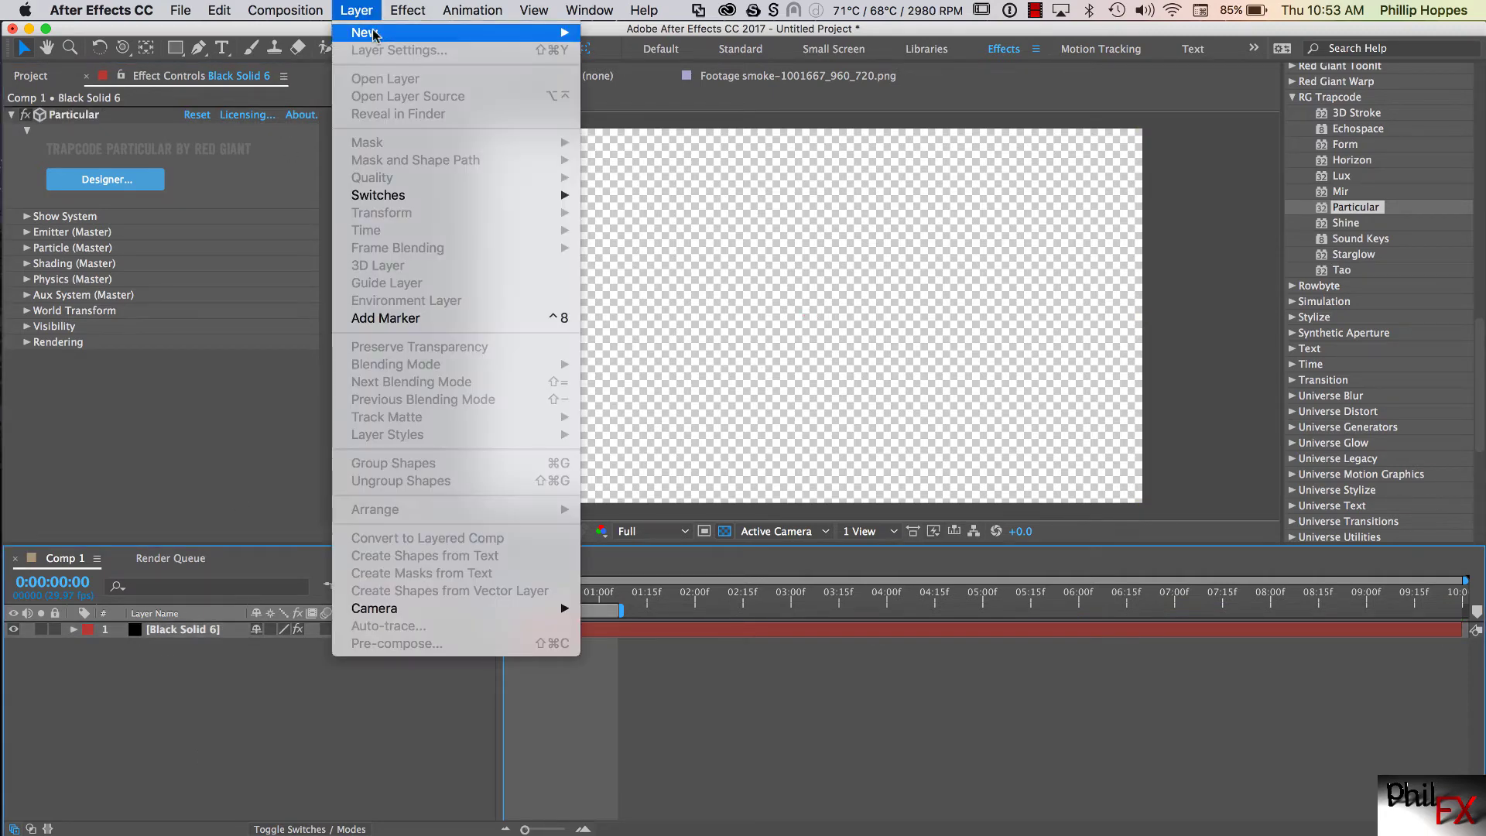
{"action": "mouse_move", "coordinate": [553, 34]}
{"action": "left_click", "coordinate": [613, 56]}
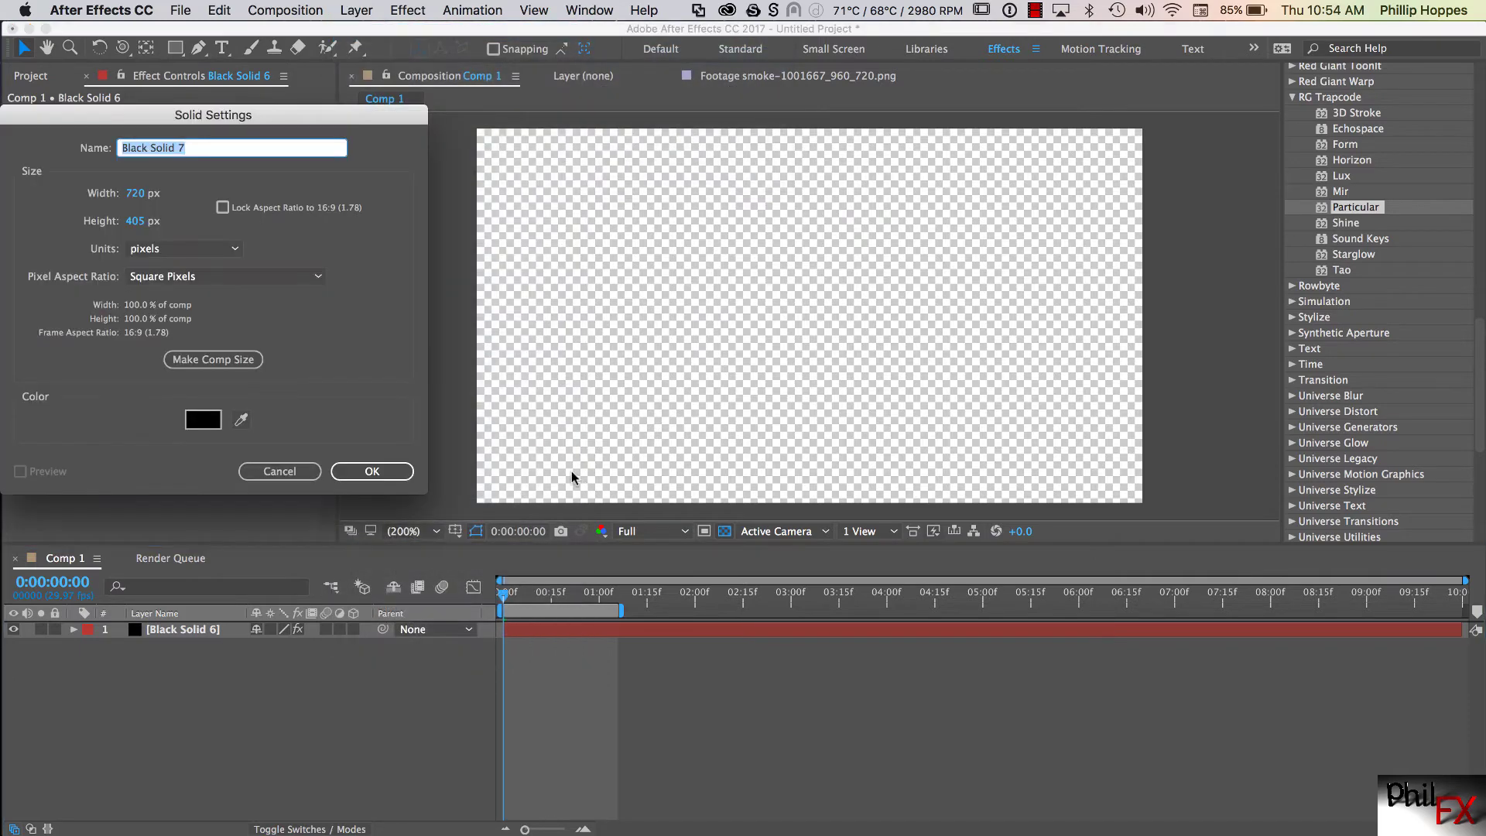
{"action": "left_click", "coordinate": [371, 471]}
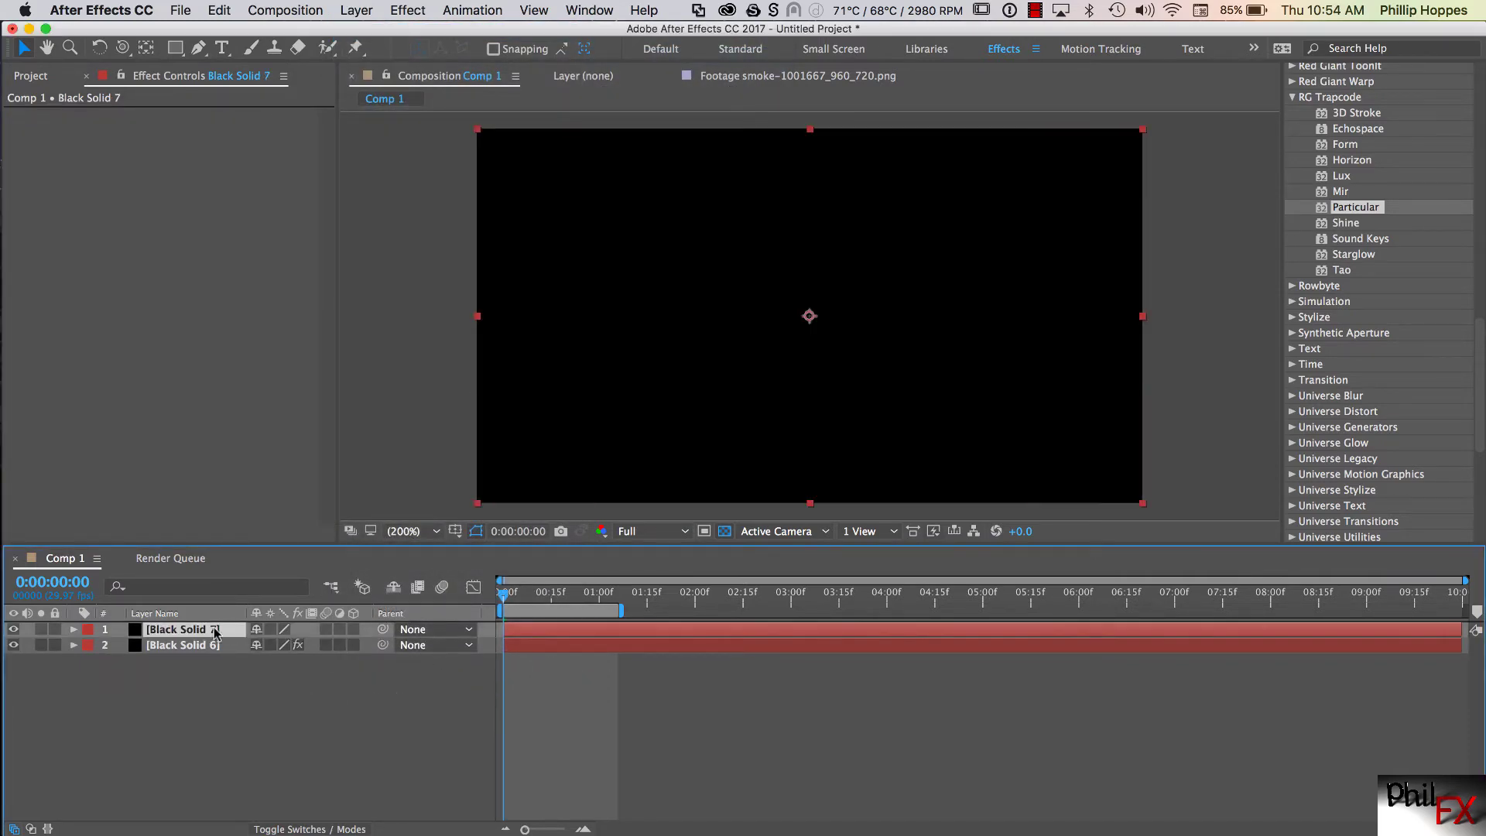
Move Black Solid 7 below Black Solid 6 and select its Particular effect
{"action": "left_click_drag", "start_coordinate": [216, 633], "coordinate": [217, 671]}
{"action": "left_click", "coordinate": [198, 632]}
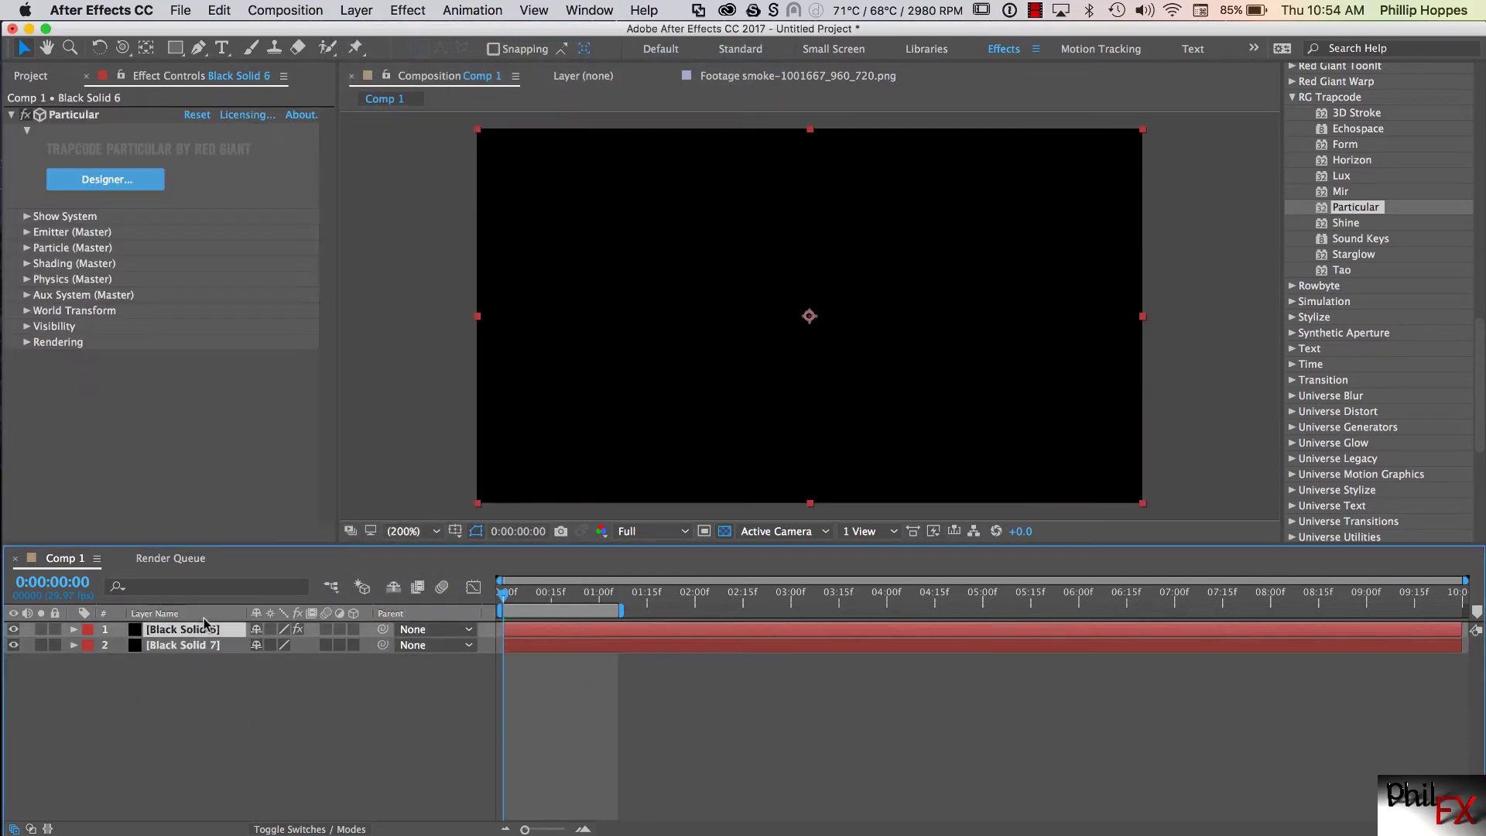
{"action": "left_click", "coordinate": [100, 187]}
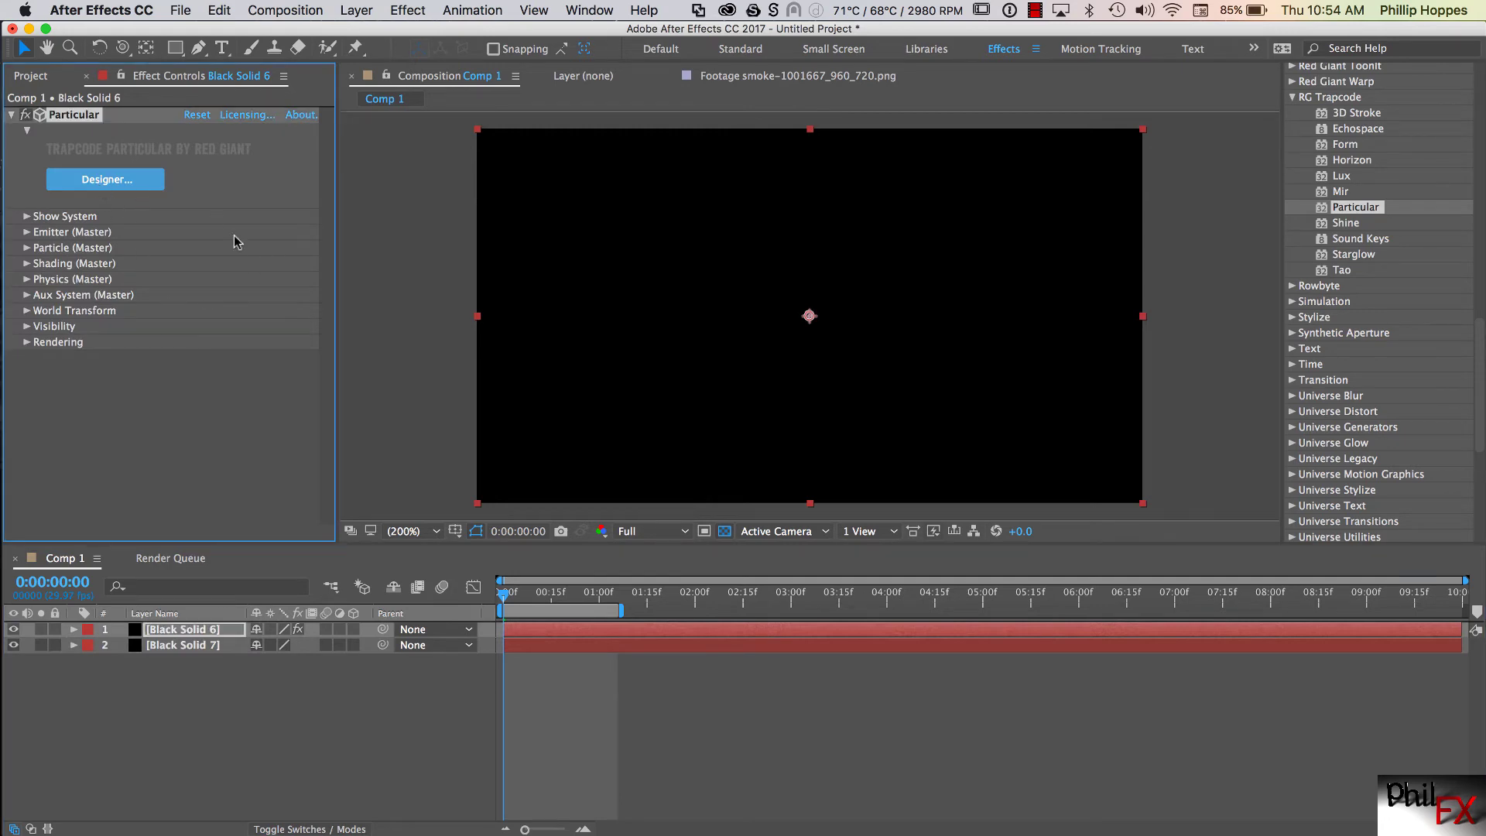
Launch the Particular Designer, reposition and enlarge its window, and show the Basics presets
{"action": "left_click", "coordinate": [118, 183]}
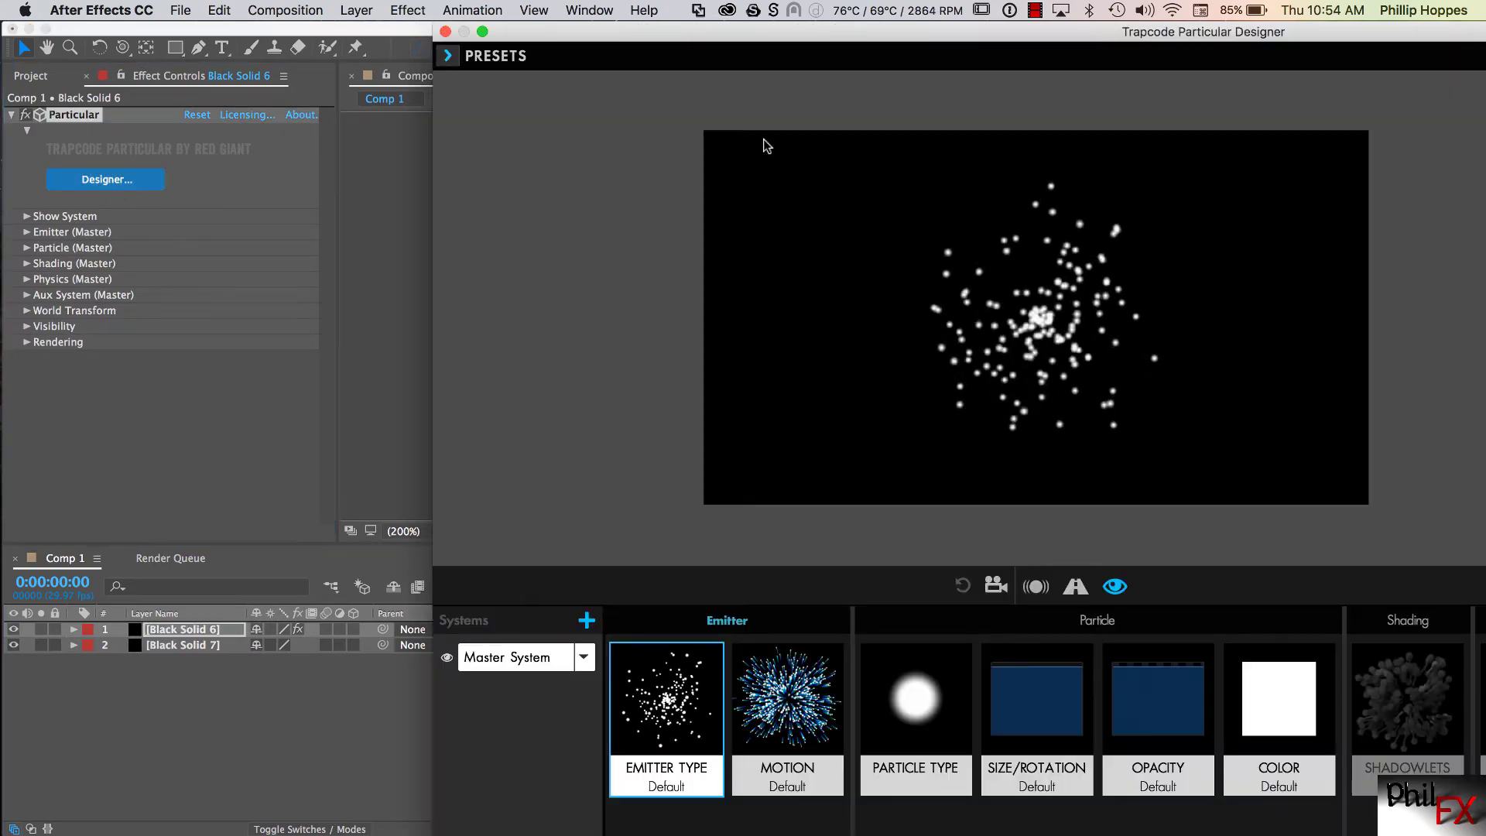
{"action": "left_click_drag", "start_coordinate": [745, 62], "coordinate": [370, 14]}
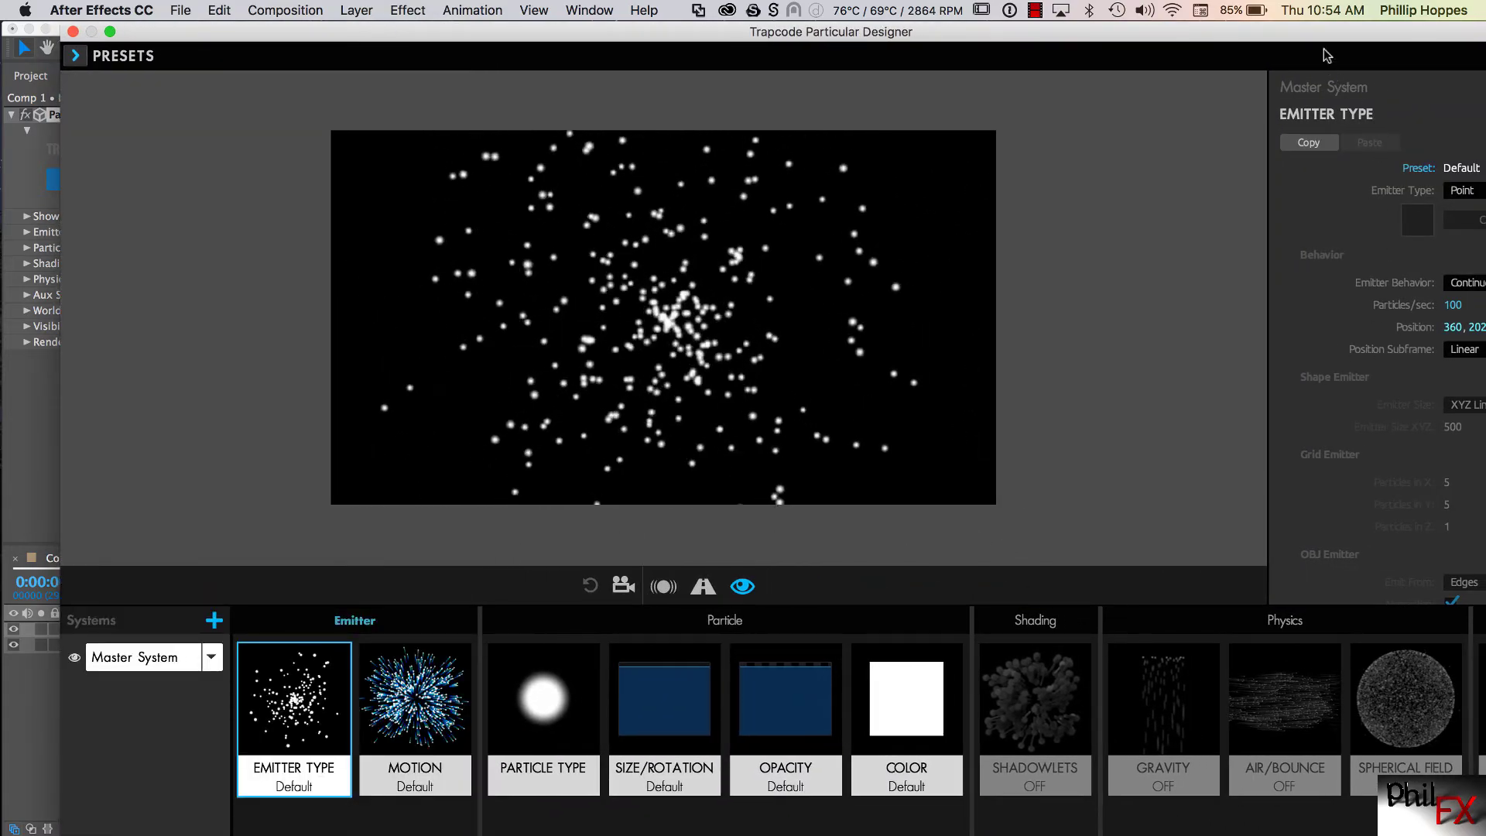
{"action": "left_click", "coordinate": [1459, 168]}
{"action": "left_click_drag", "start_coordinate": [1296, 43], "coordinate": [1099, 53]}
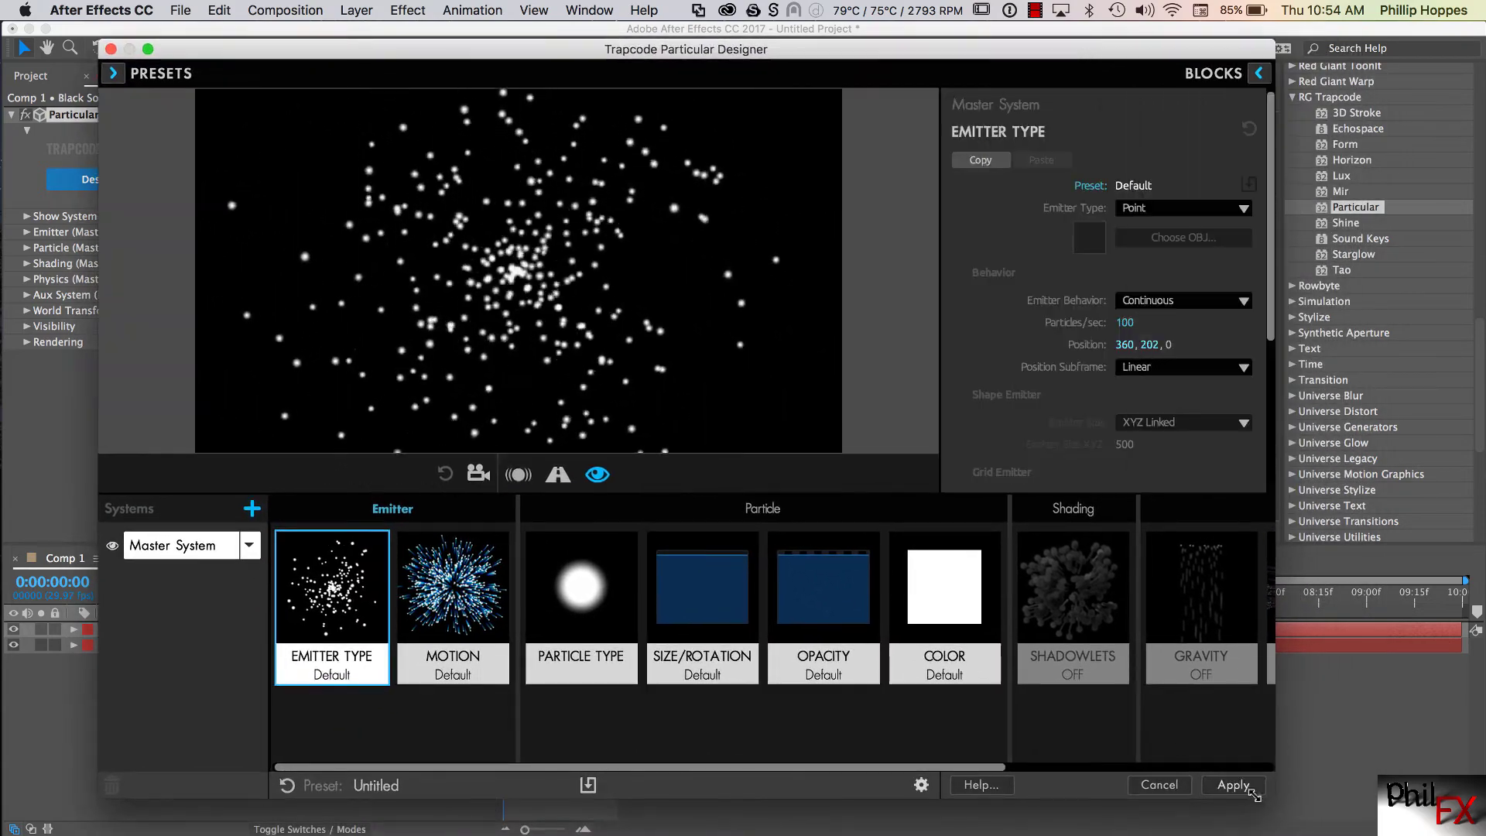
{"action": "left_click_drag", "start_coordinate": [1270, 794], "coordinate": [1355, 807]}
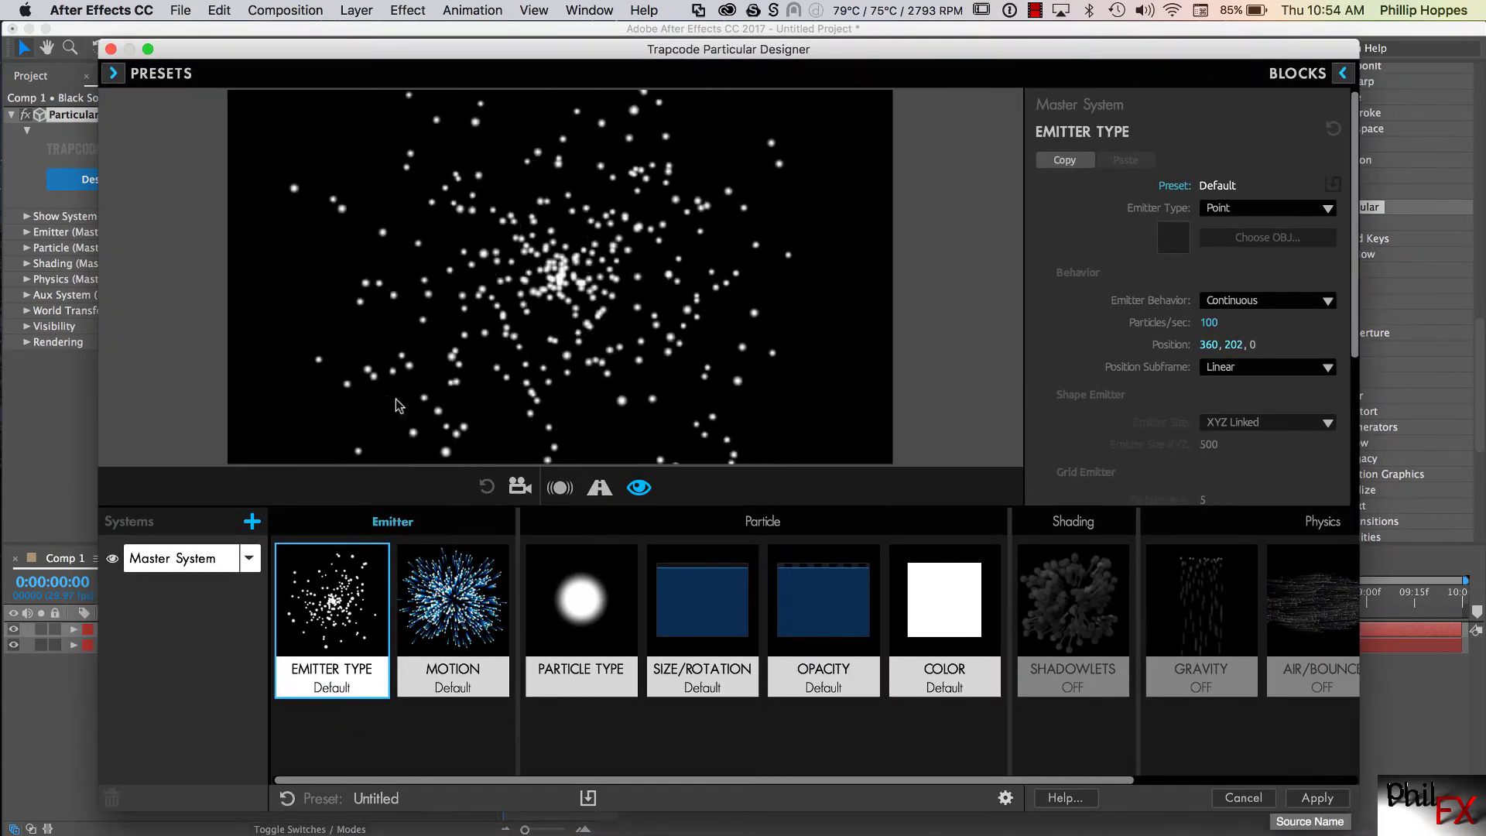
{"action": "left_click", "coordinate": [113, 73]}
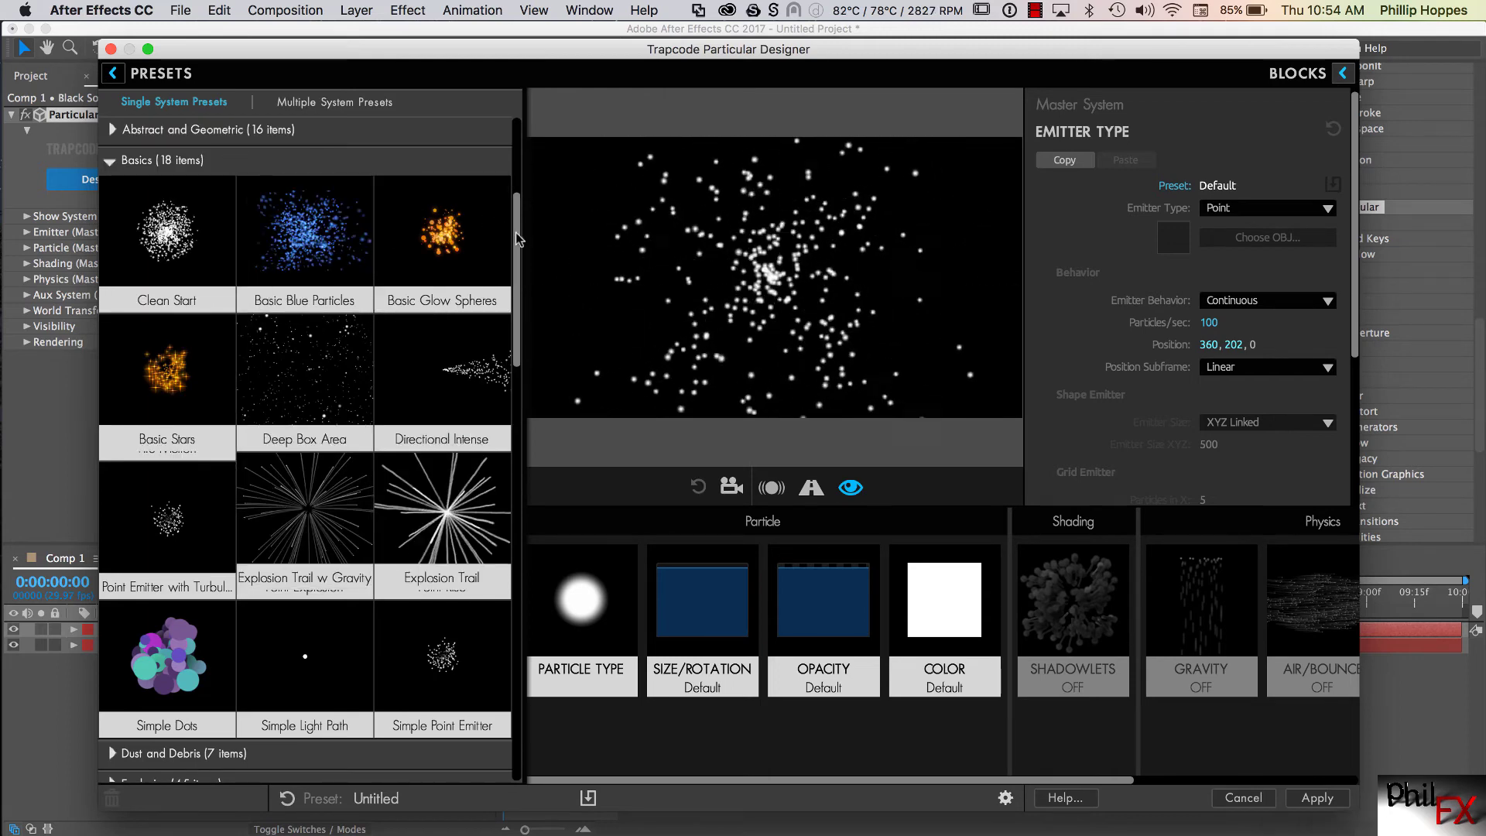
Try the Basic Blue Particles and Pastel Dots presets
{"action": "left_click", "coordinate": [321, 288]}
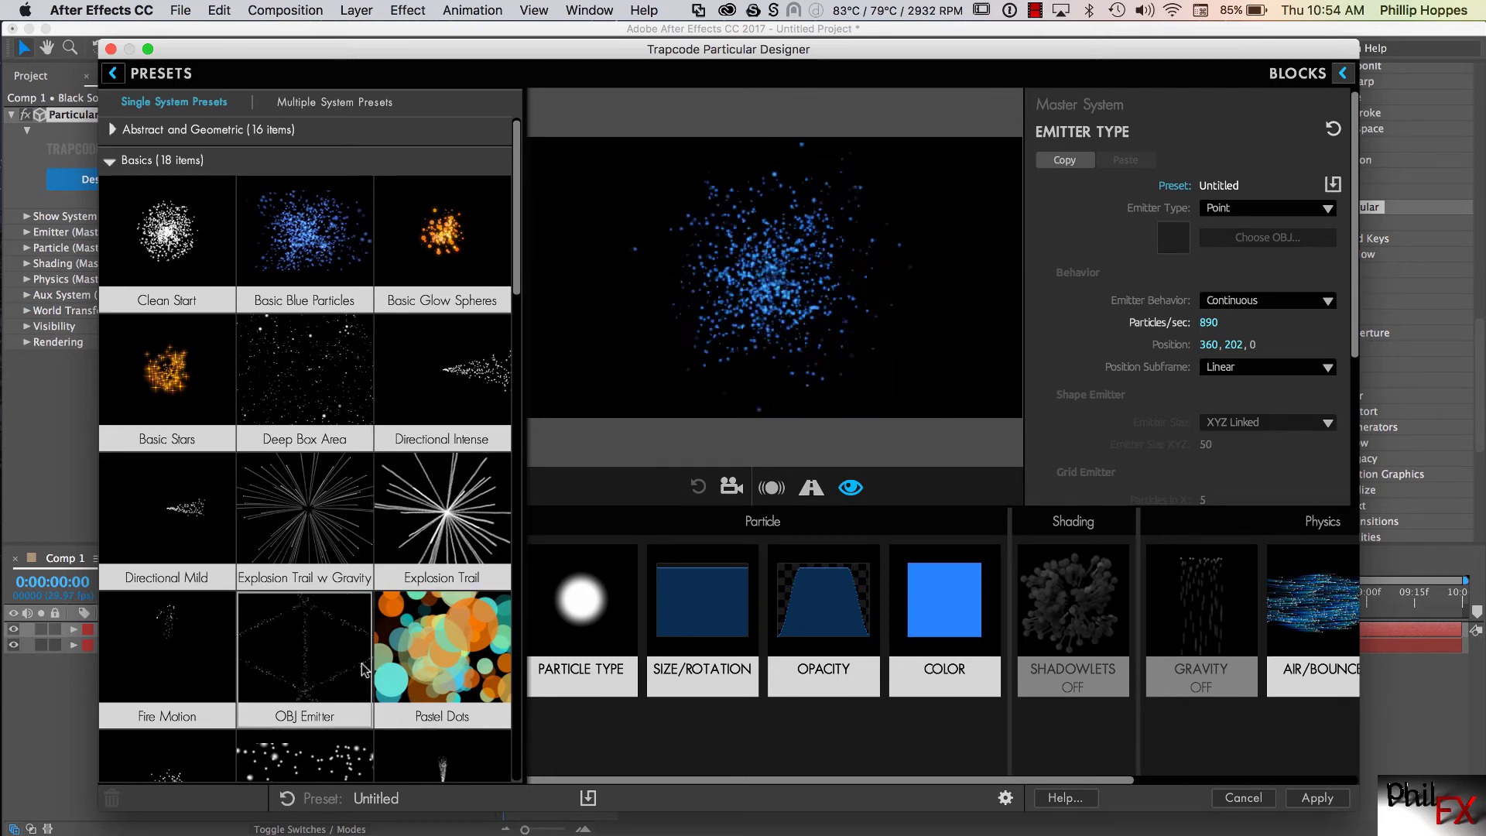
{"action": "left_click", "coordinate": [446, 665]}
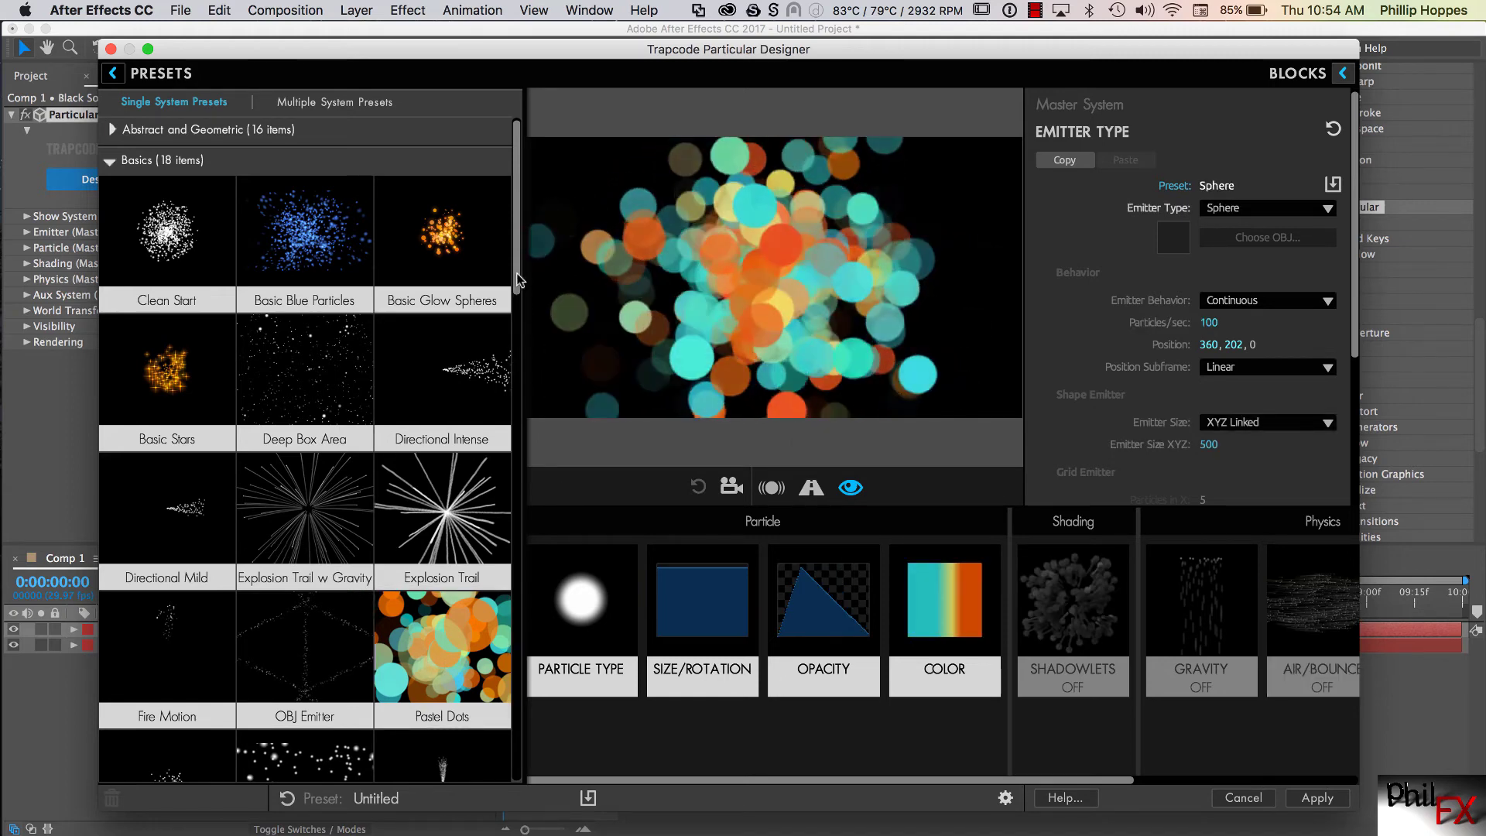
{"action": "left_click_drag", "start_coordinate": [517, 280], "coordinate": [499, 472]}
Try the Explosive presets Blast Sparks 2, Debris Explosion, Explode Out Dark and Fire Burst 2
{"action": "left_click", "coordinate": [111, 330]}
{"action": "left_click", "coordinate": [341, 464]}
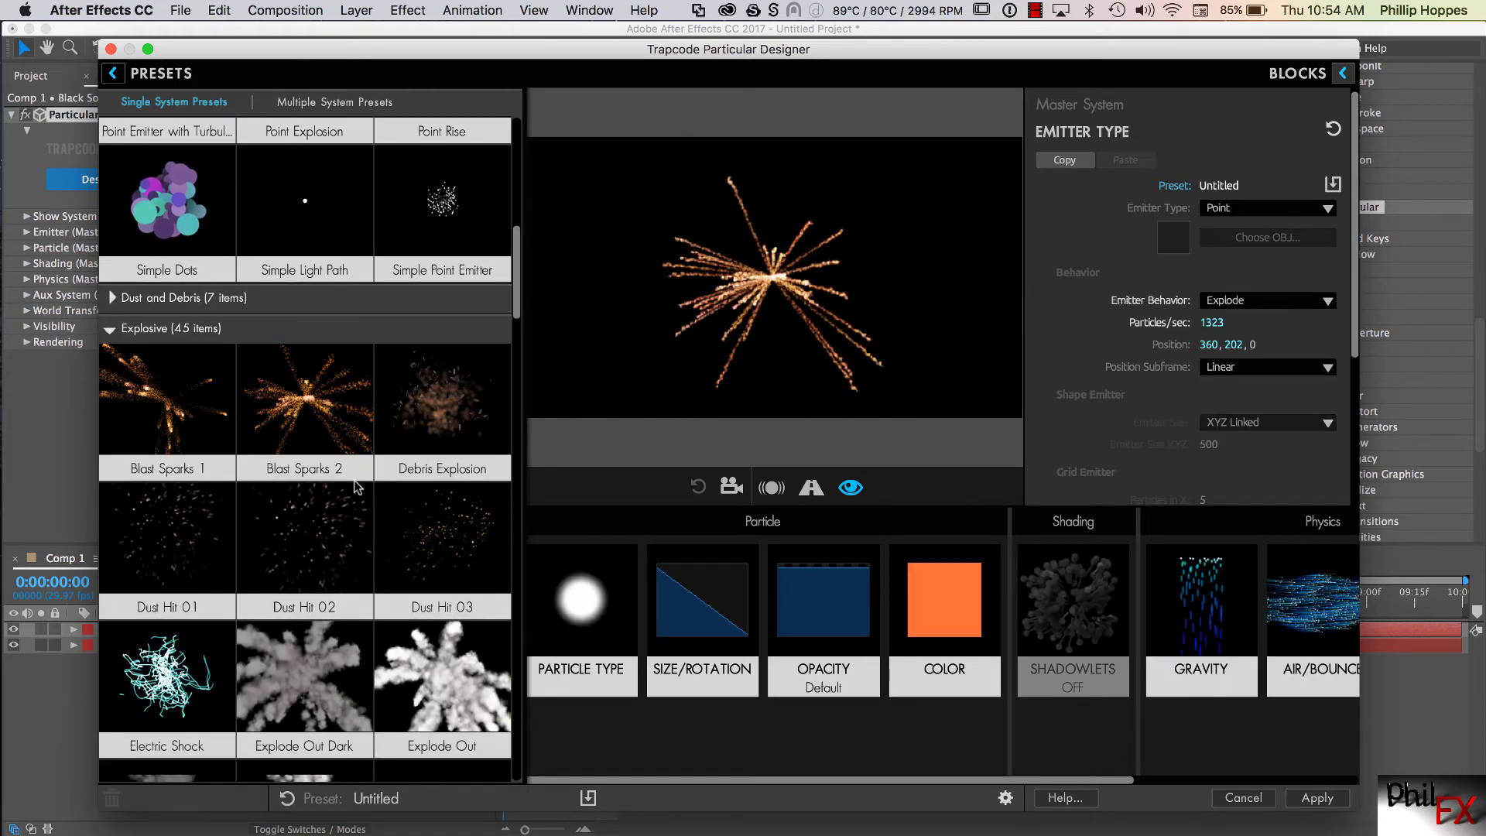
{"action": "left_click", "coordinate": [453, 431]}
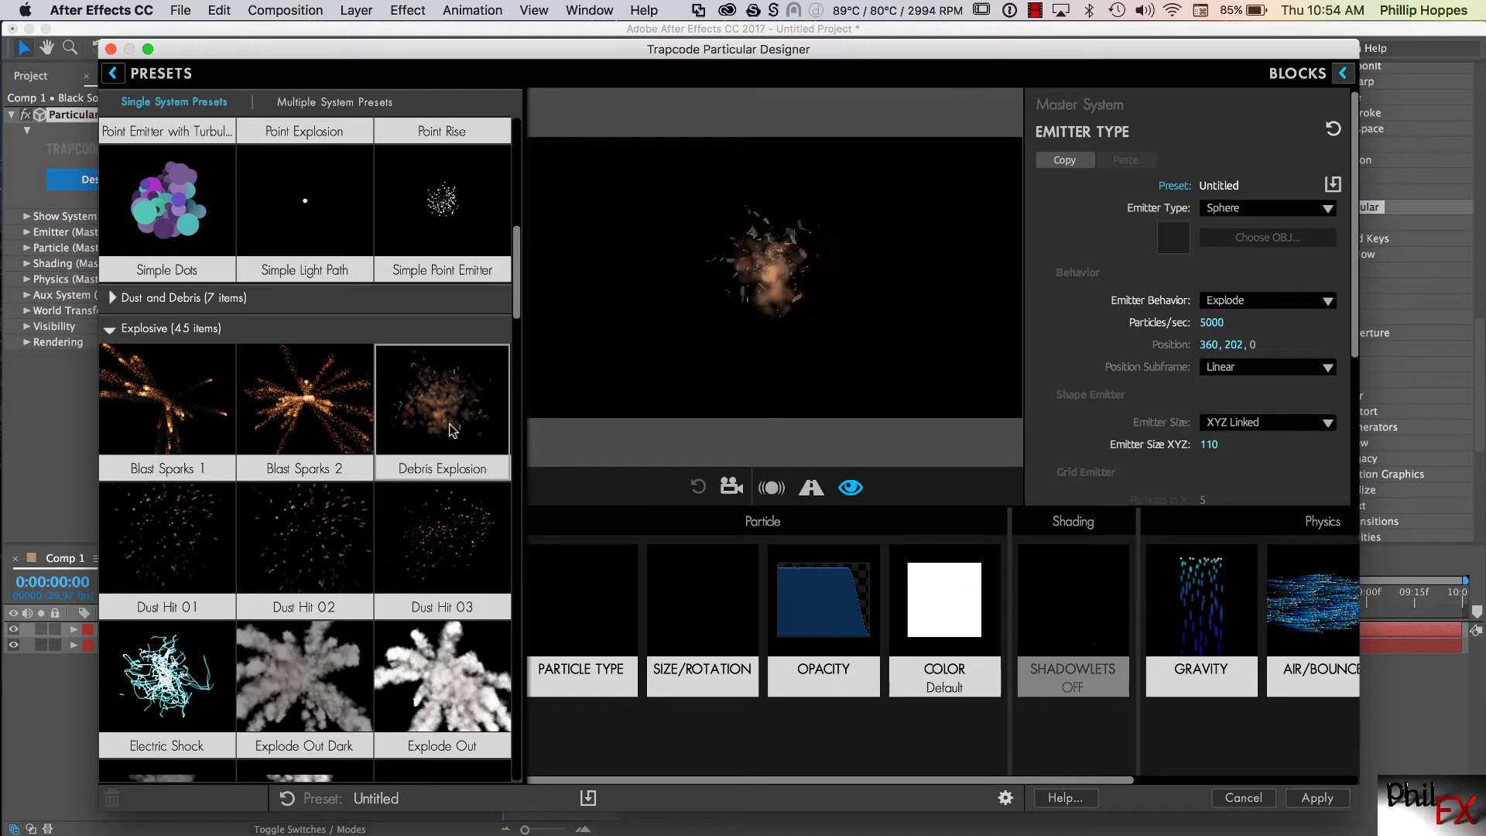
{"action": "left_click", "coordinate": [298, 694]}
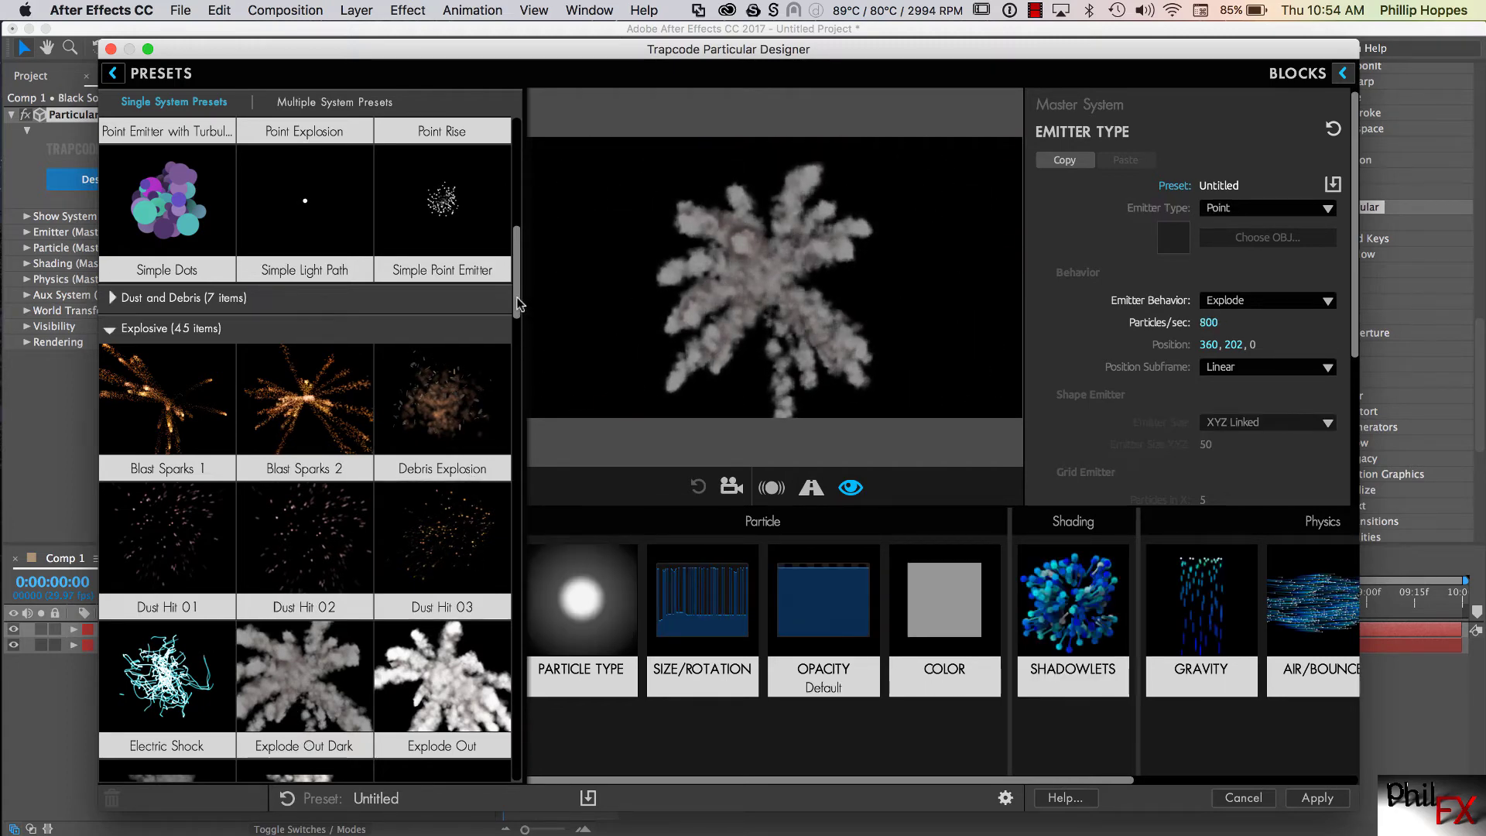
{"action": "scroll", "coordinate": [408, 563], "scroll_direction": "down", "scroll_amount": 10}
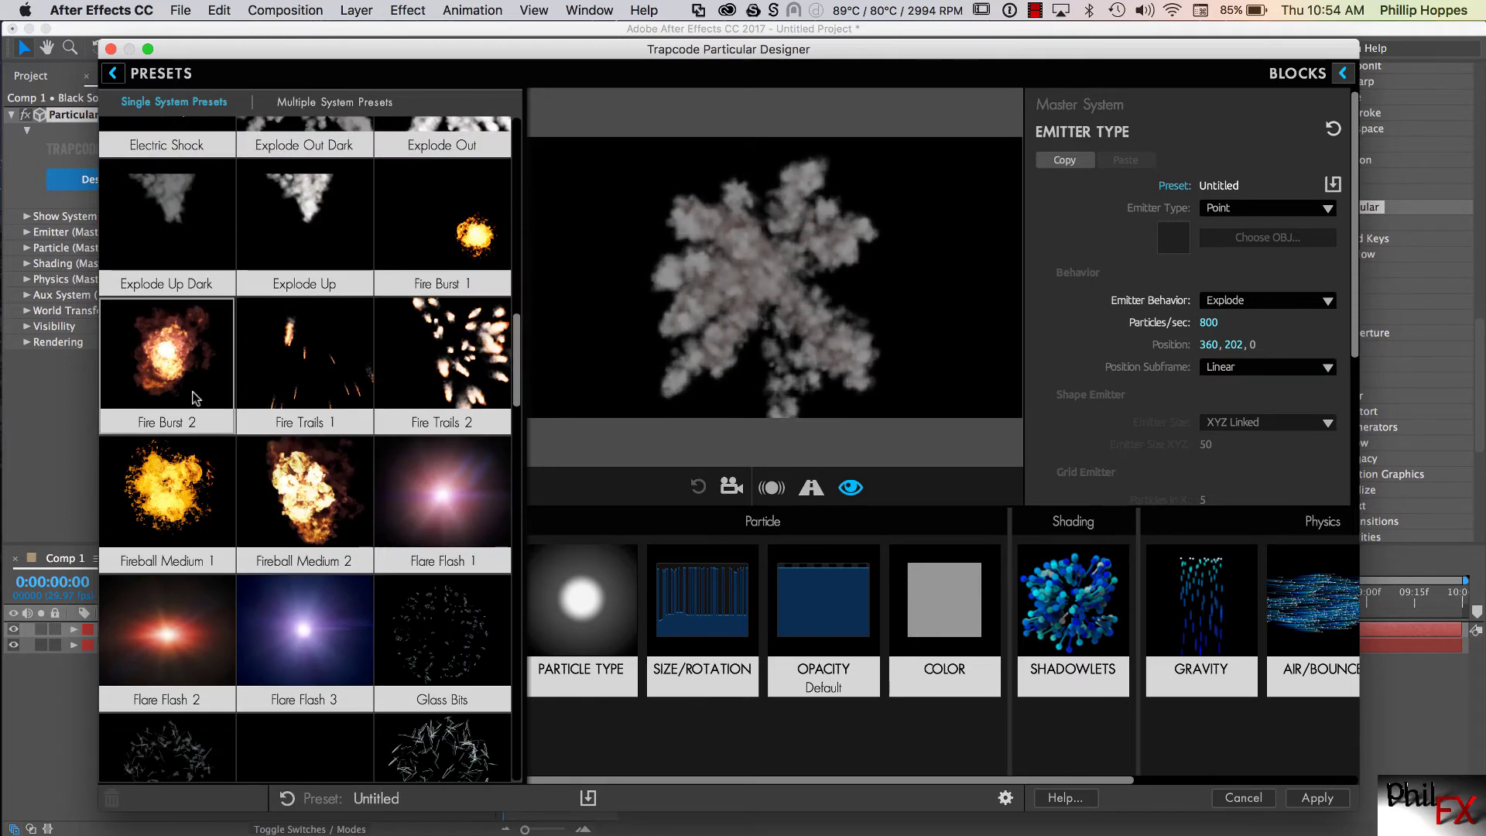
{"action": "left_click", "coordinate": [171, 382]}
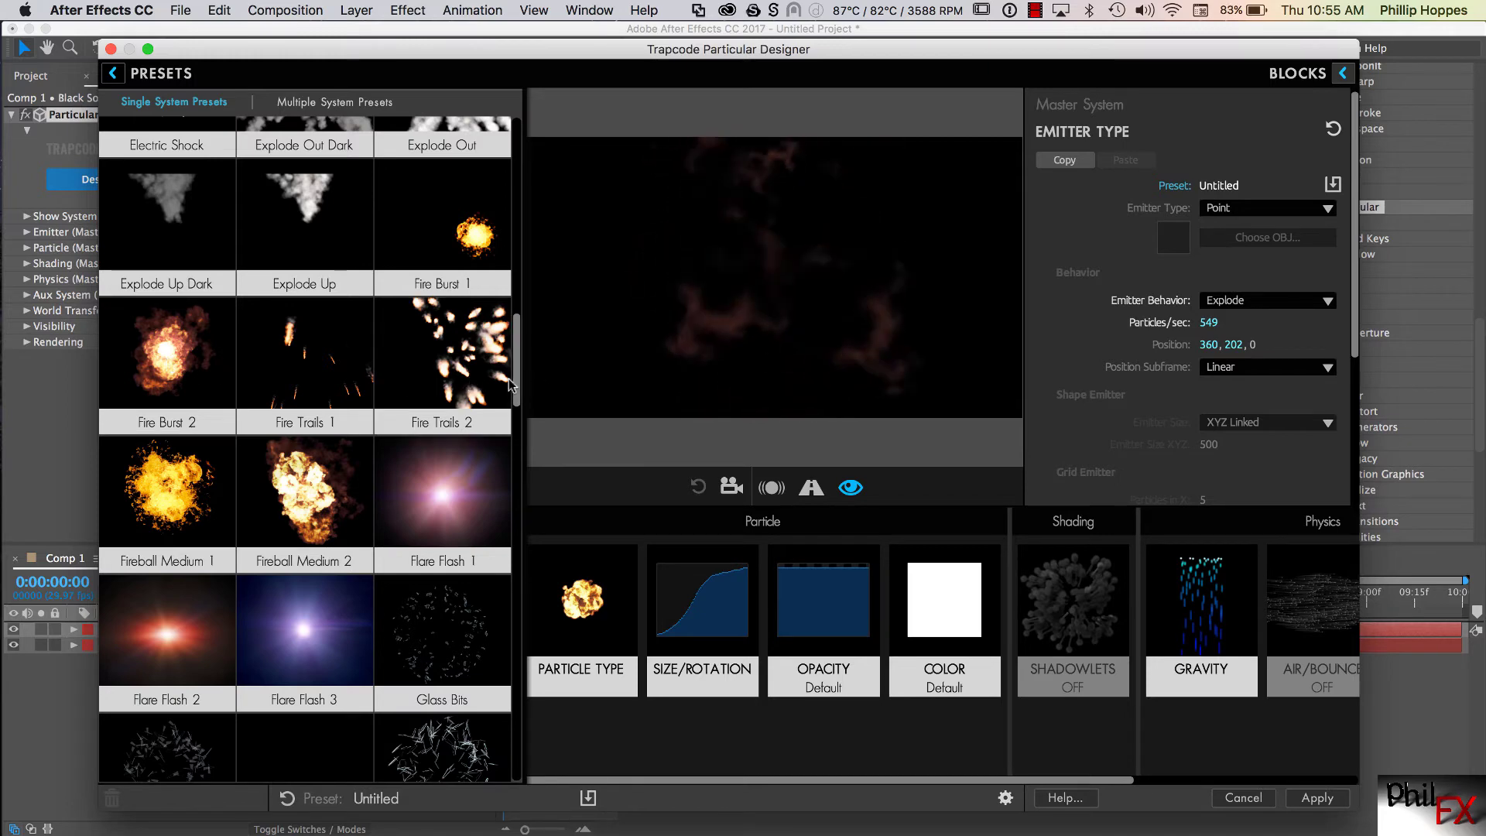
{"action": "left_click_drag", "start_coordinate": [517, 389], "coordinate": [516, 242]}
Reapply the Pastel Dots preset and collapse the presets browser
{"action": "left_click", "coordinate": [436, 333]}
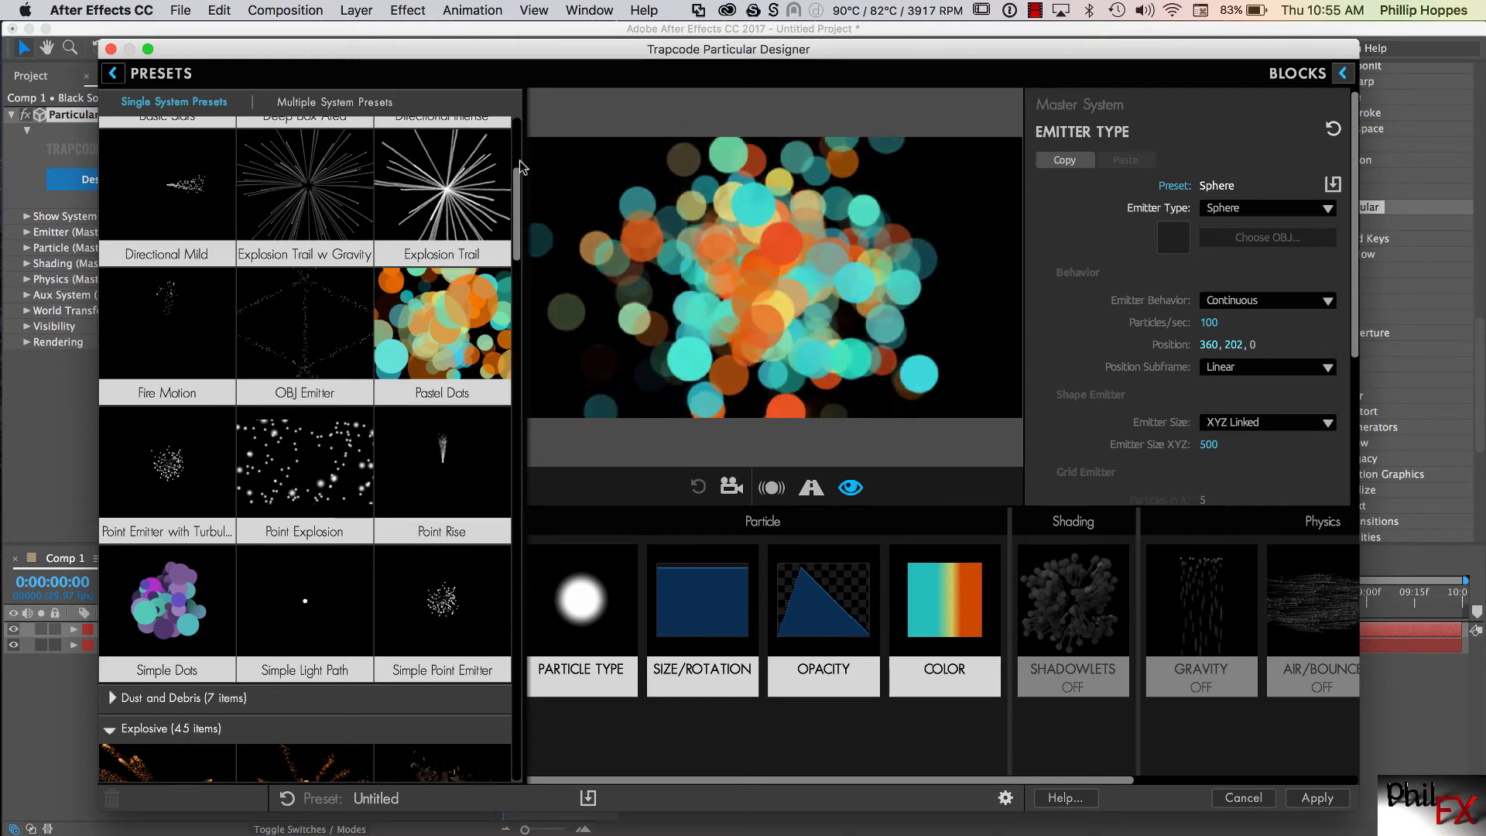
{"action": "left_click", "coordinate": [112, 73]}
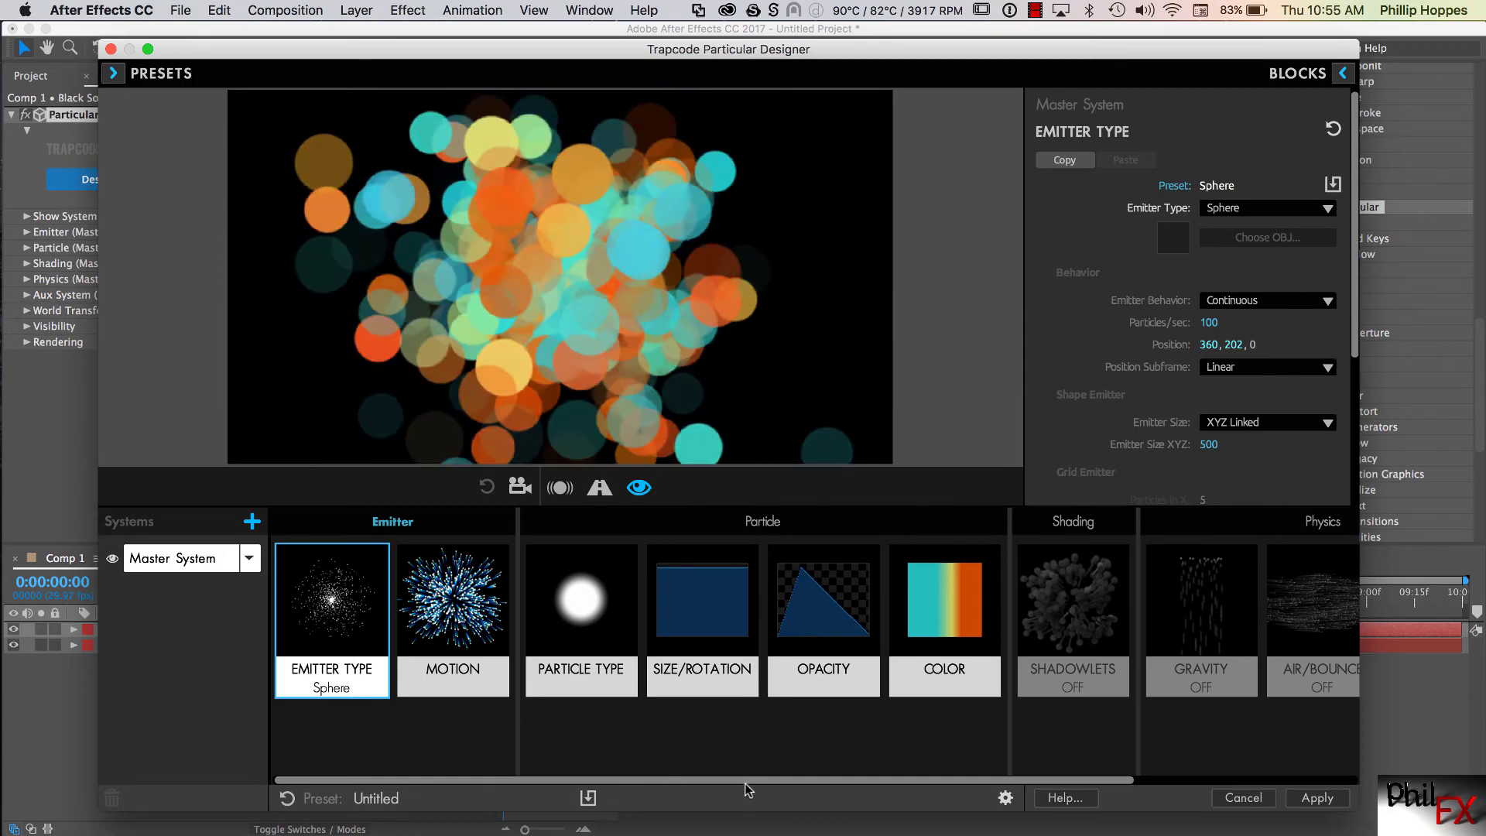
{"action": "left_click_drag", "start_coordinate": [855, 783], "coordinate": [1083, 786]}
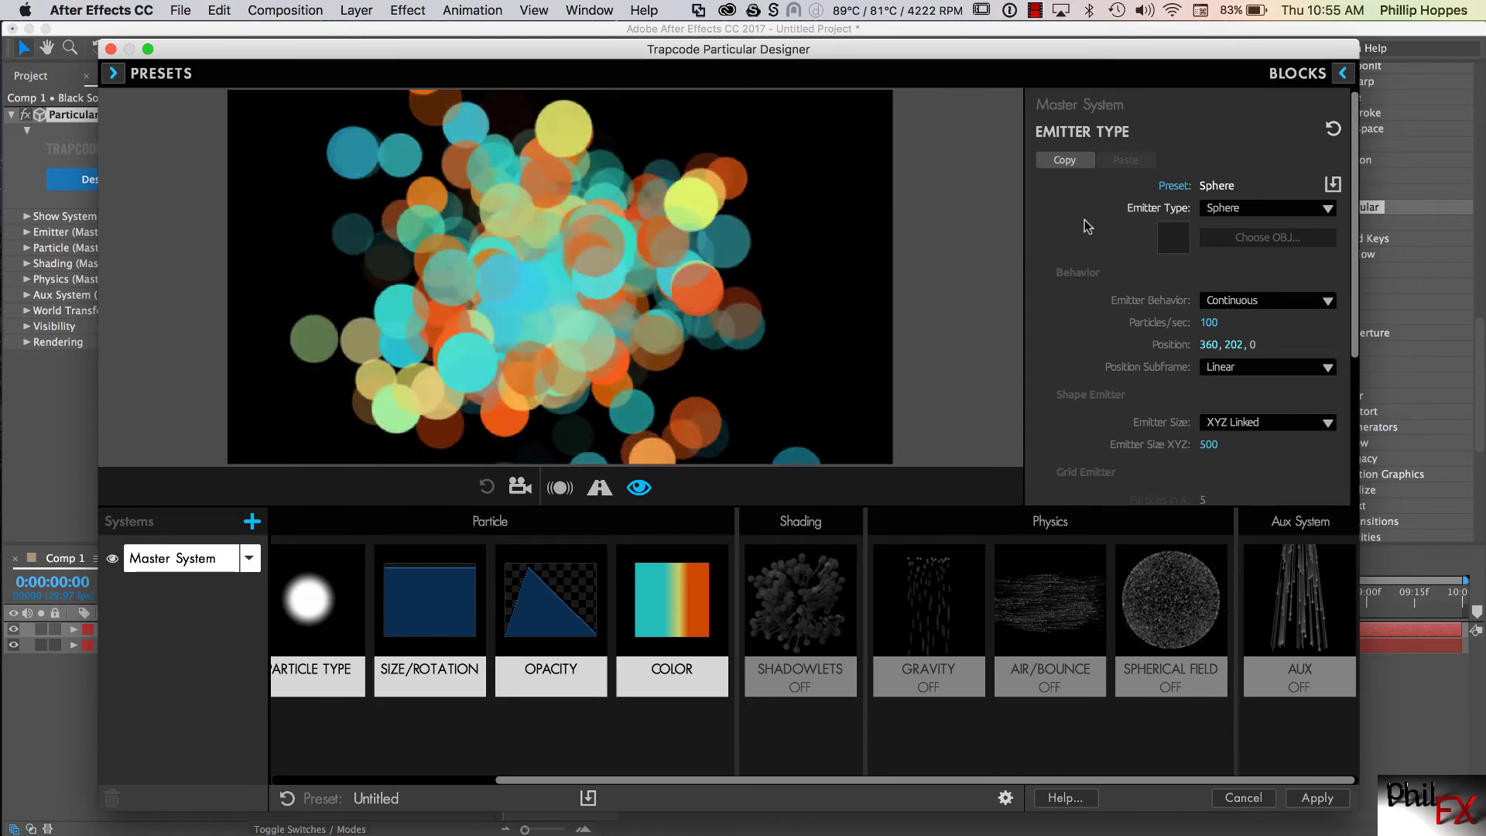
{"action": "left_click", "coordinate": [1216, 185]}
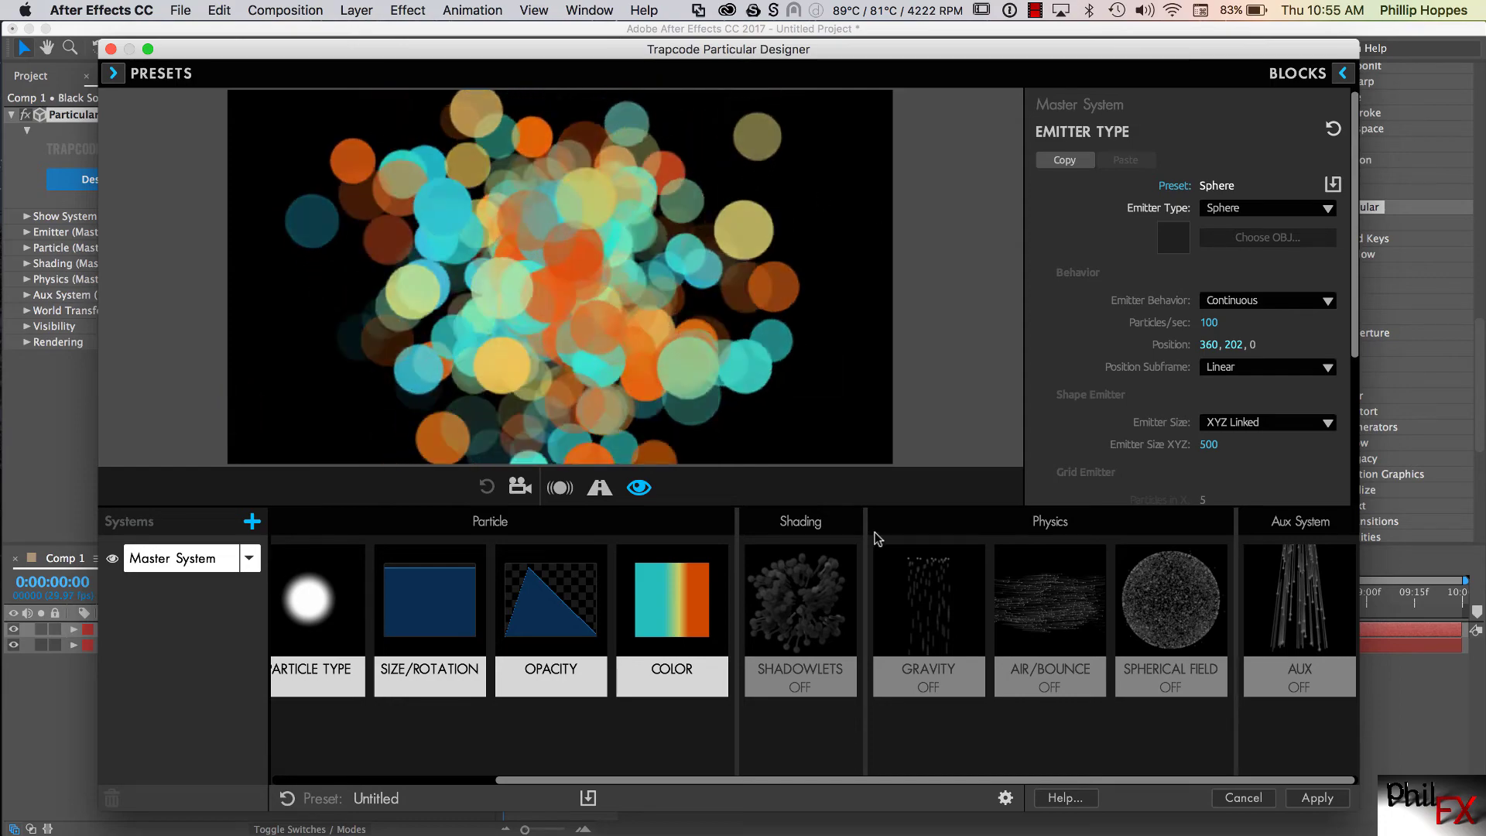
Apply the Pastel Dots design to the comp and extend the work area to about 4 seconds
{"action": "left_click", "coordinate": [1316, 797]}
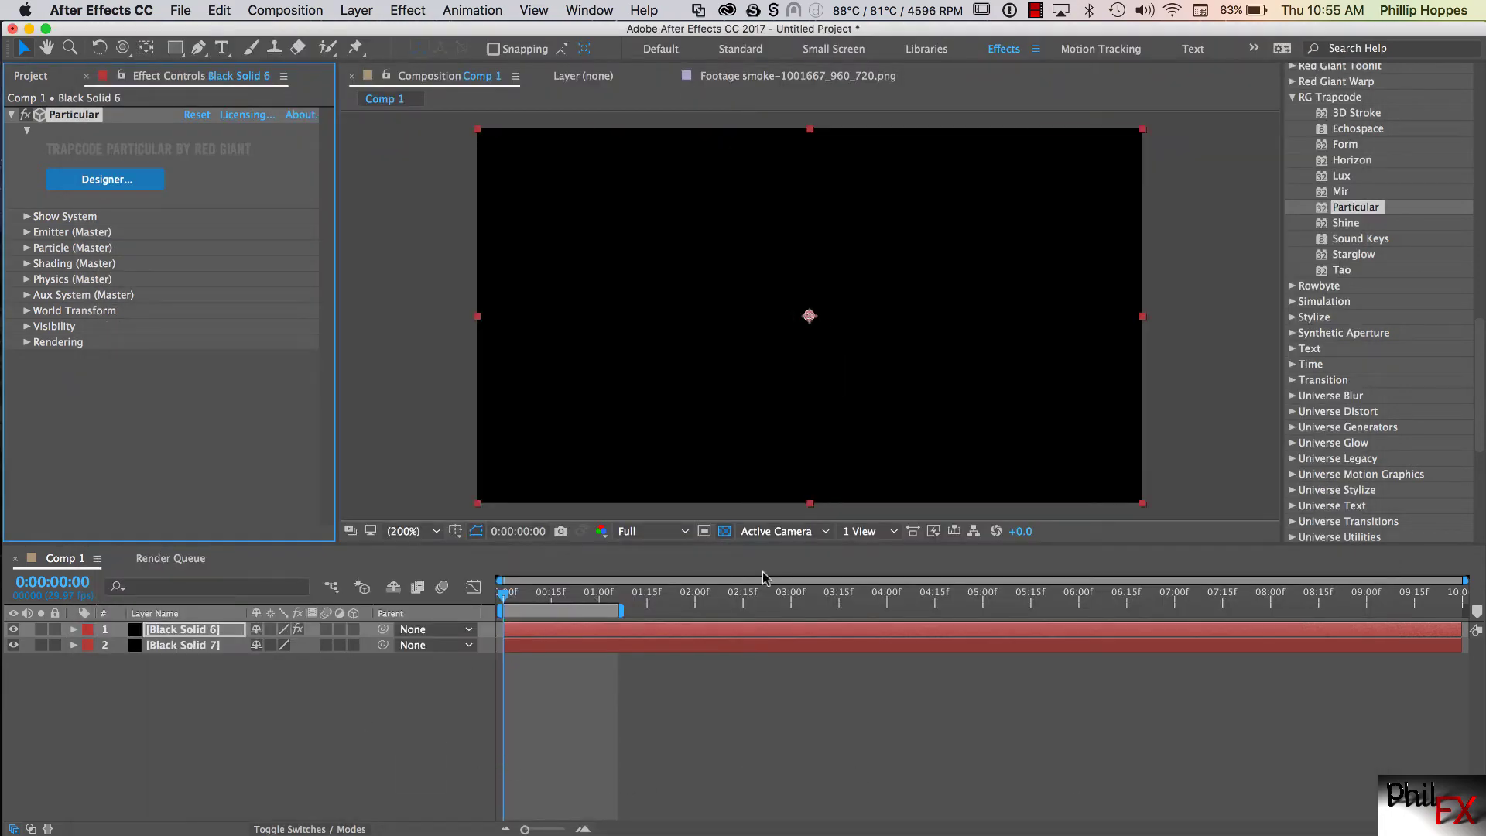
{"action": "left_click_drag", "start_coordinate": [606, 620], "coordinate": [934, 610]}
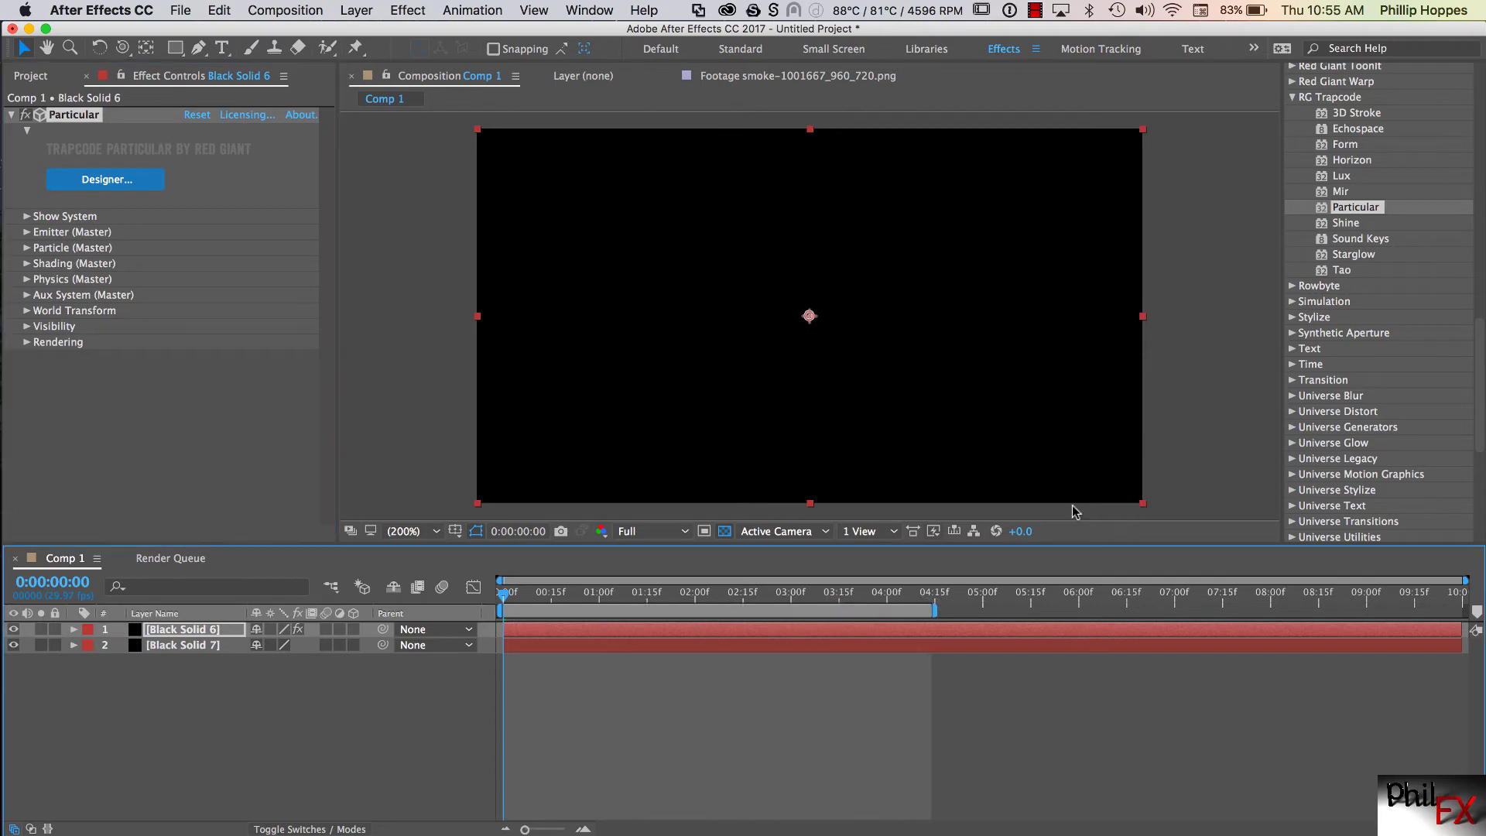
{"action": "left_click_drag", "start_coordinate": [1480, 343], "coordinate": [1465, 100]}
Preview the particles, shorten the work area to about one second, and preview again
{"action": "left_click", "coordinate": [1378, 190]}
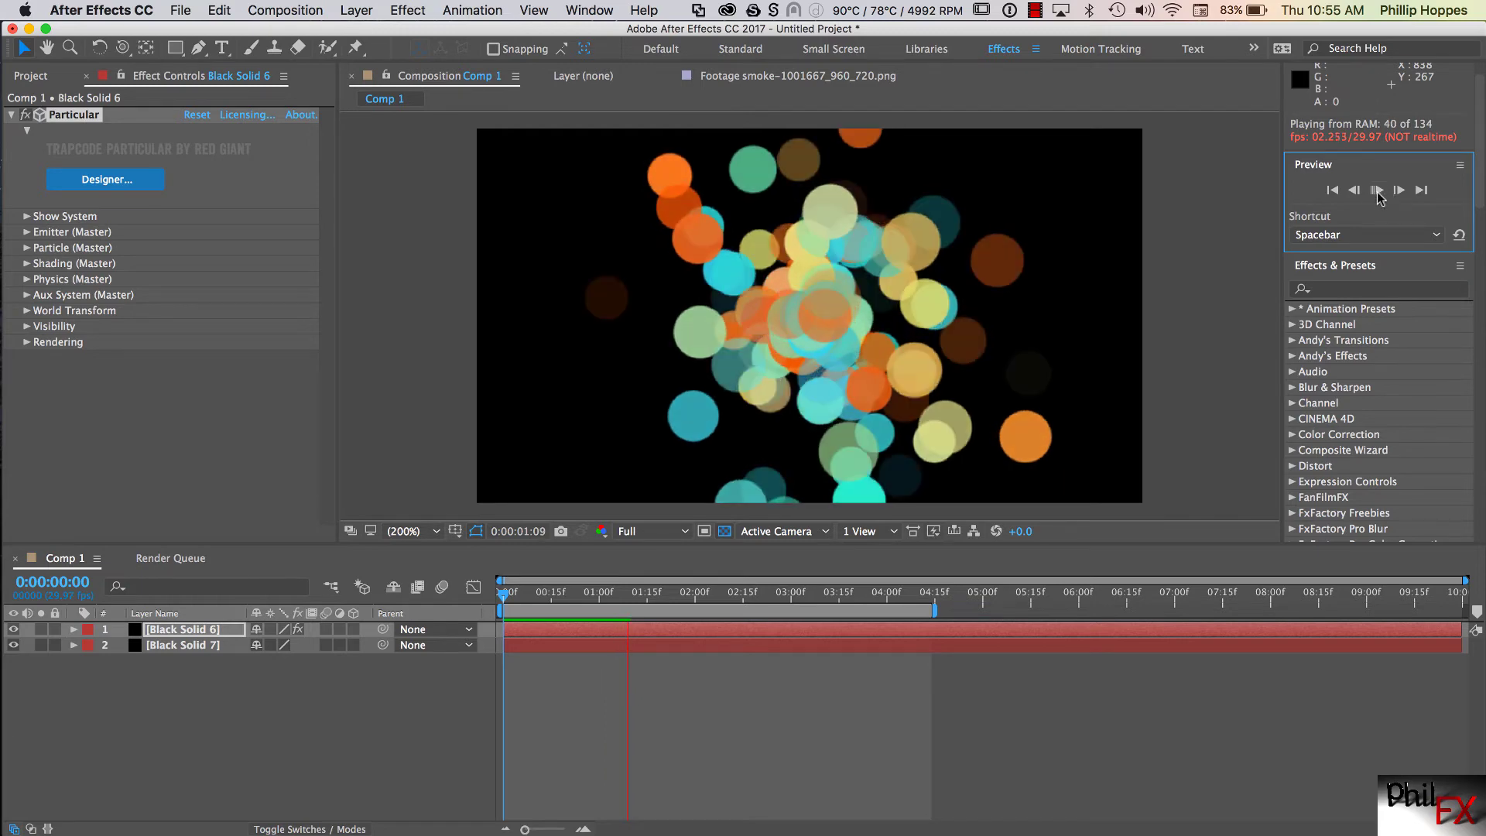
{"action": "left_click", "coordinate": [1376, 192]}
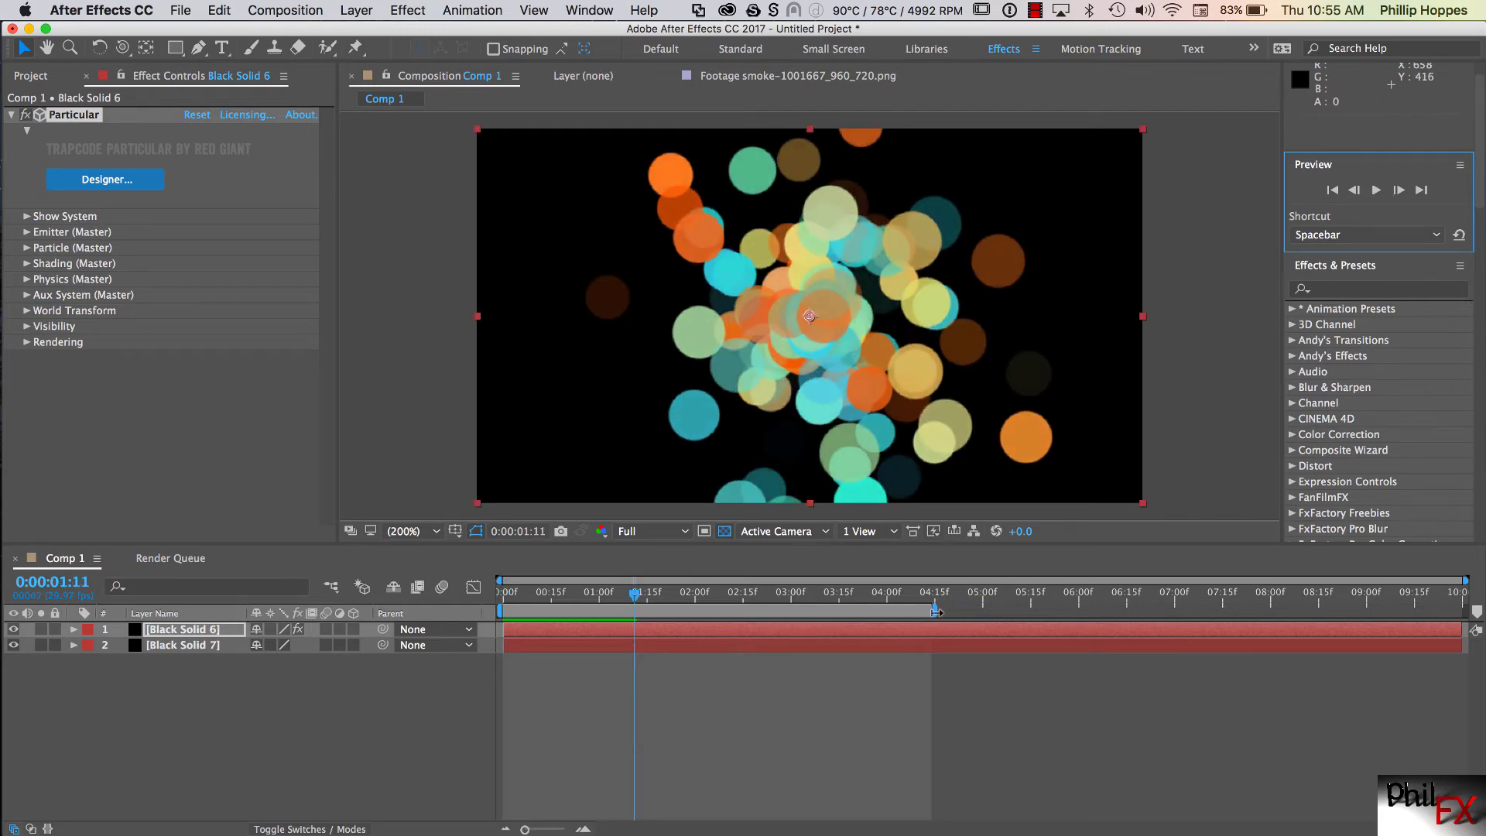
{"action": "left_click_drag", "start_coordinate": [938, 613], "coordinate": [452, 619]}
{"action": "left_click", "coordinate": [1376, 191]}
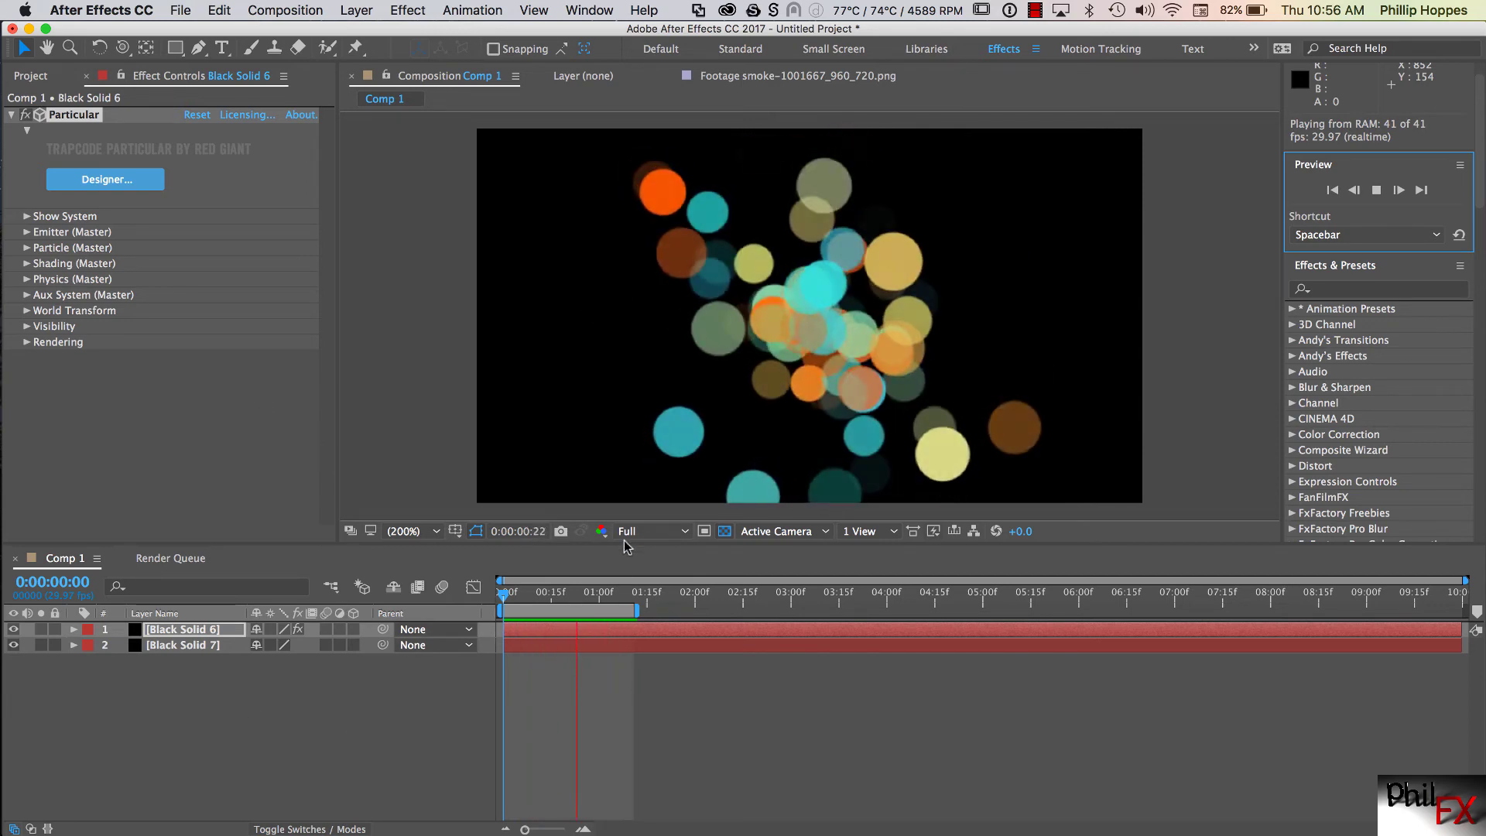
{"action": "key", "text": "space"}
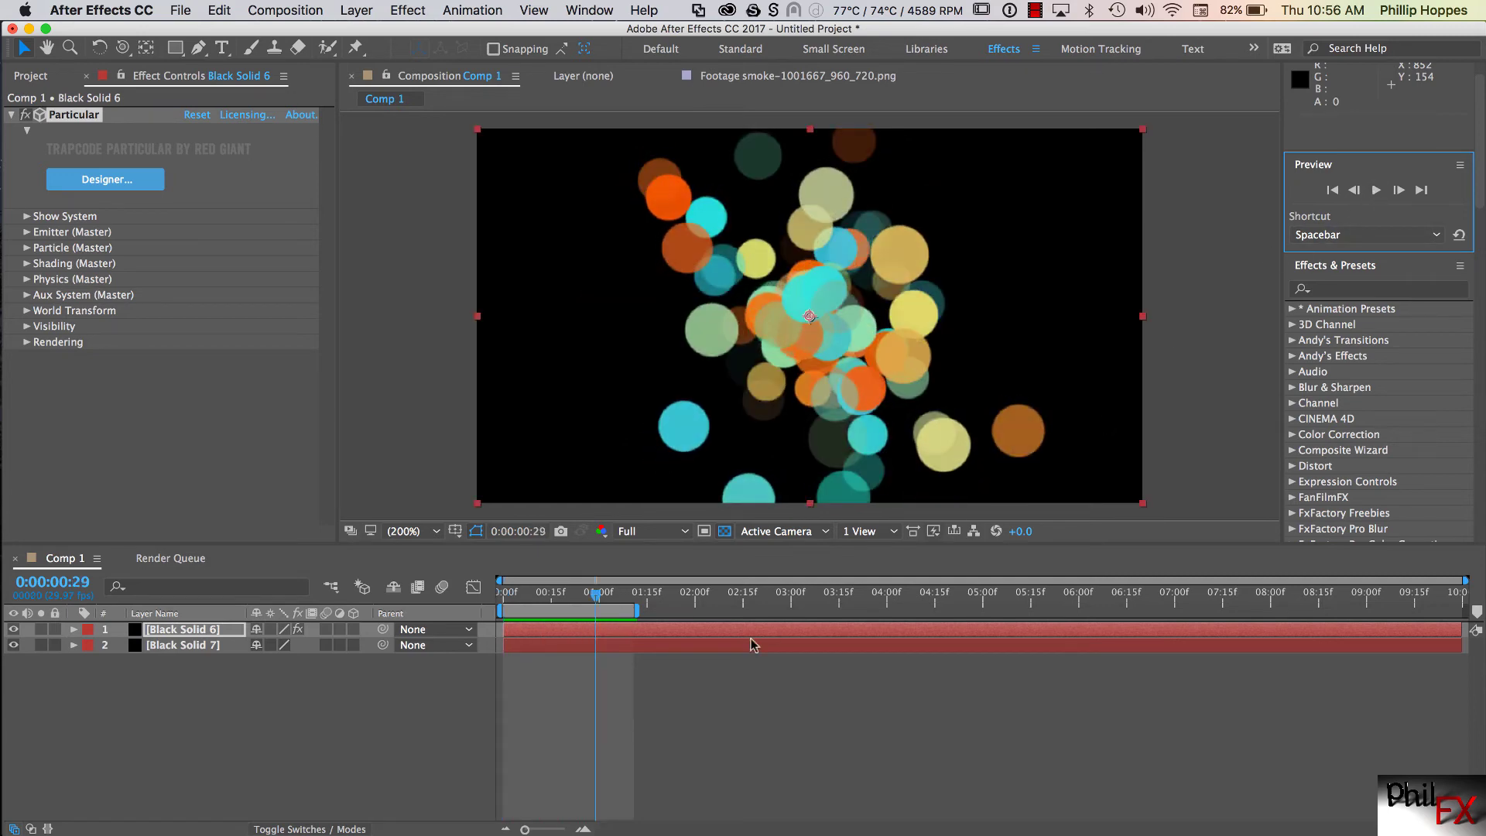
{"action": "left_click_drag", "start_coordinate": [595, 600], "coordinate": [495, 607]}
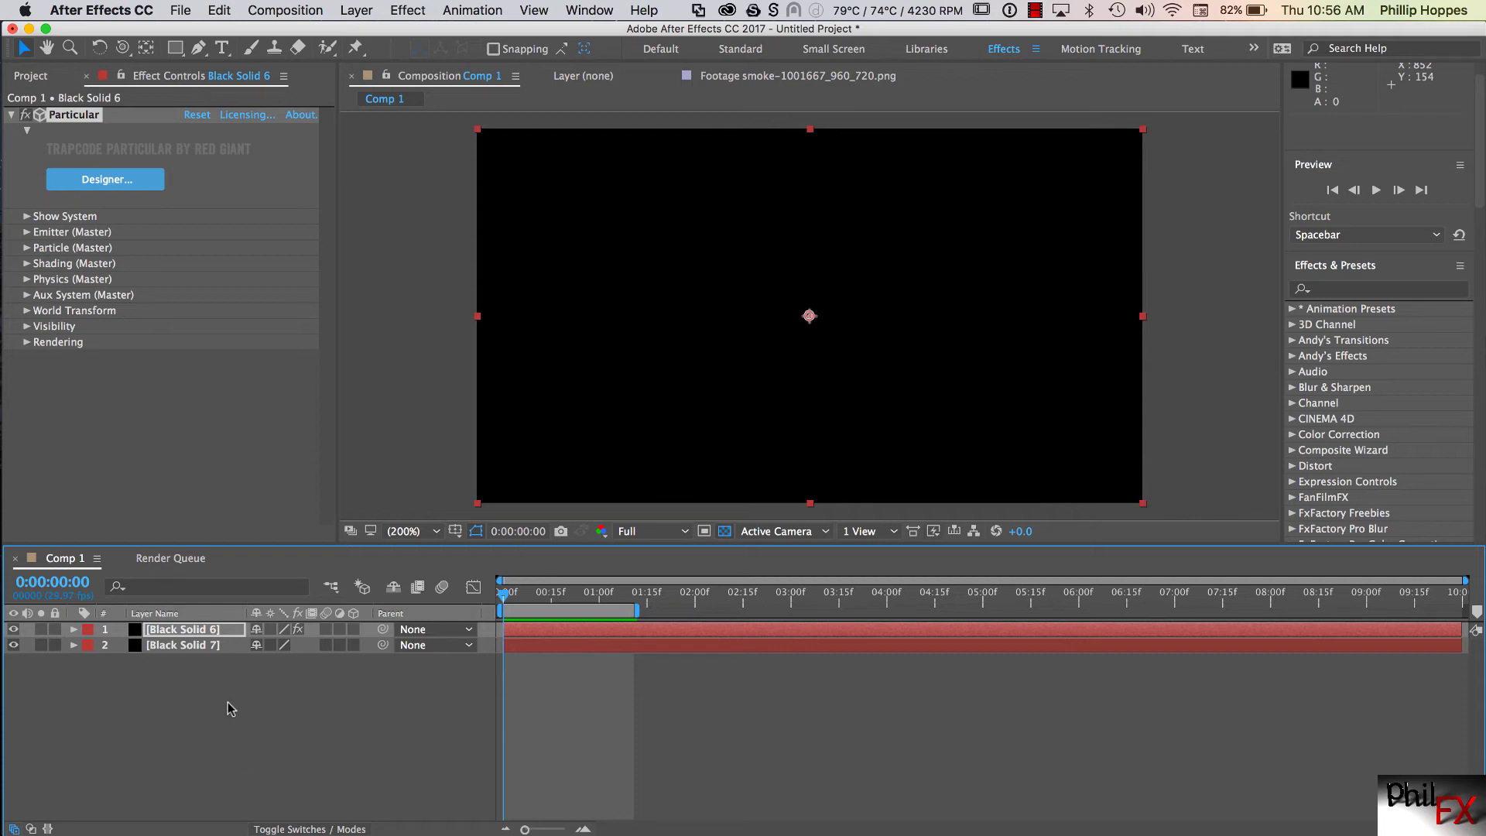
{"action": "left_click", "coordinate": [259, 674]}
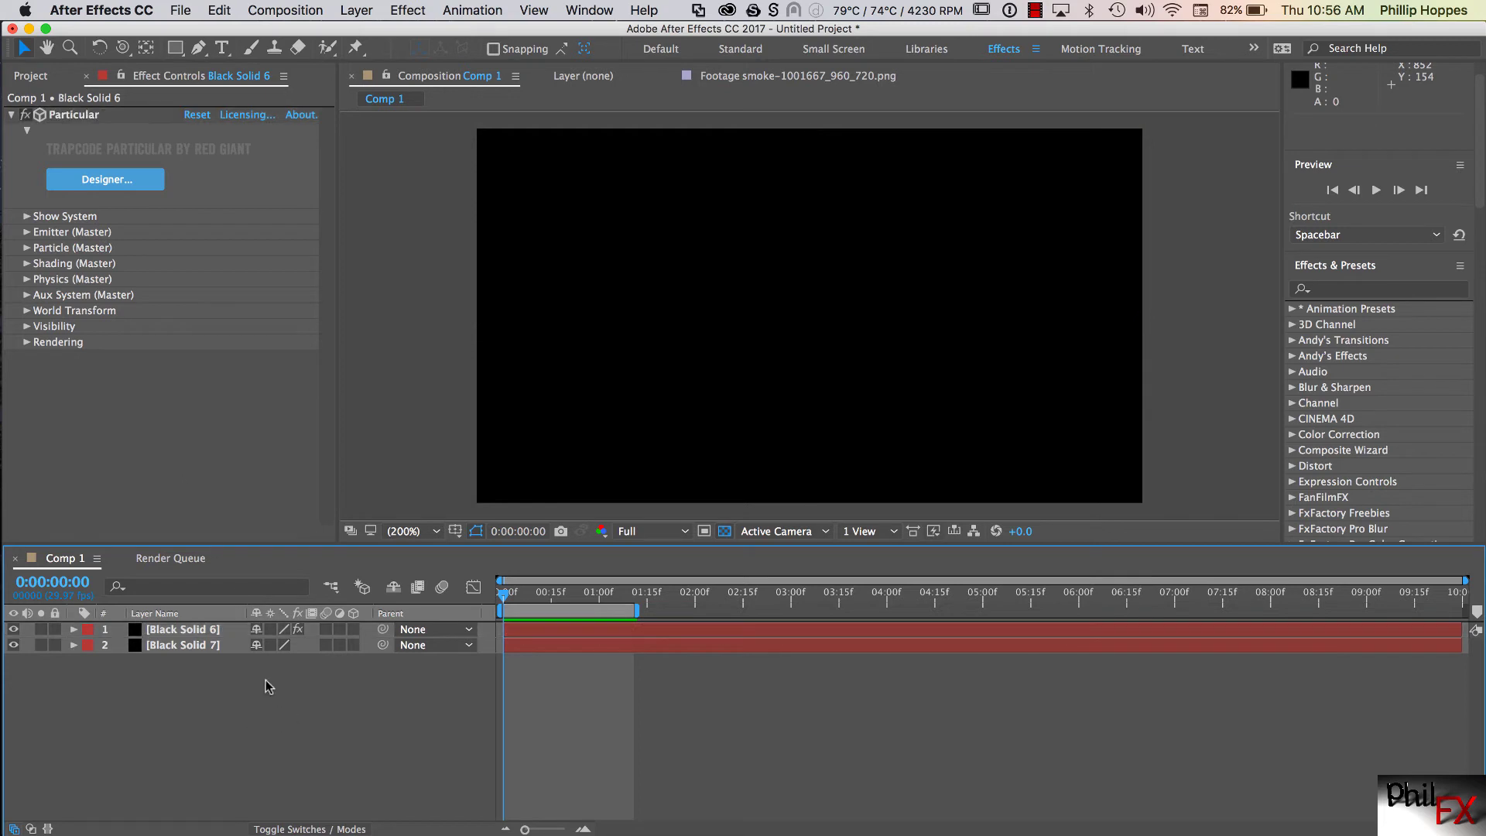
{"action": "left_click", "coordinate": [219, 630]}
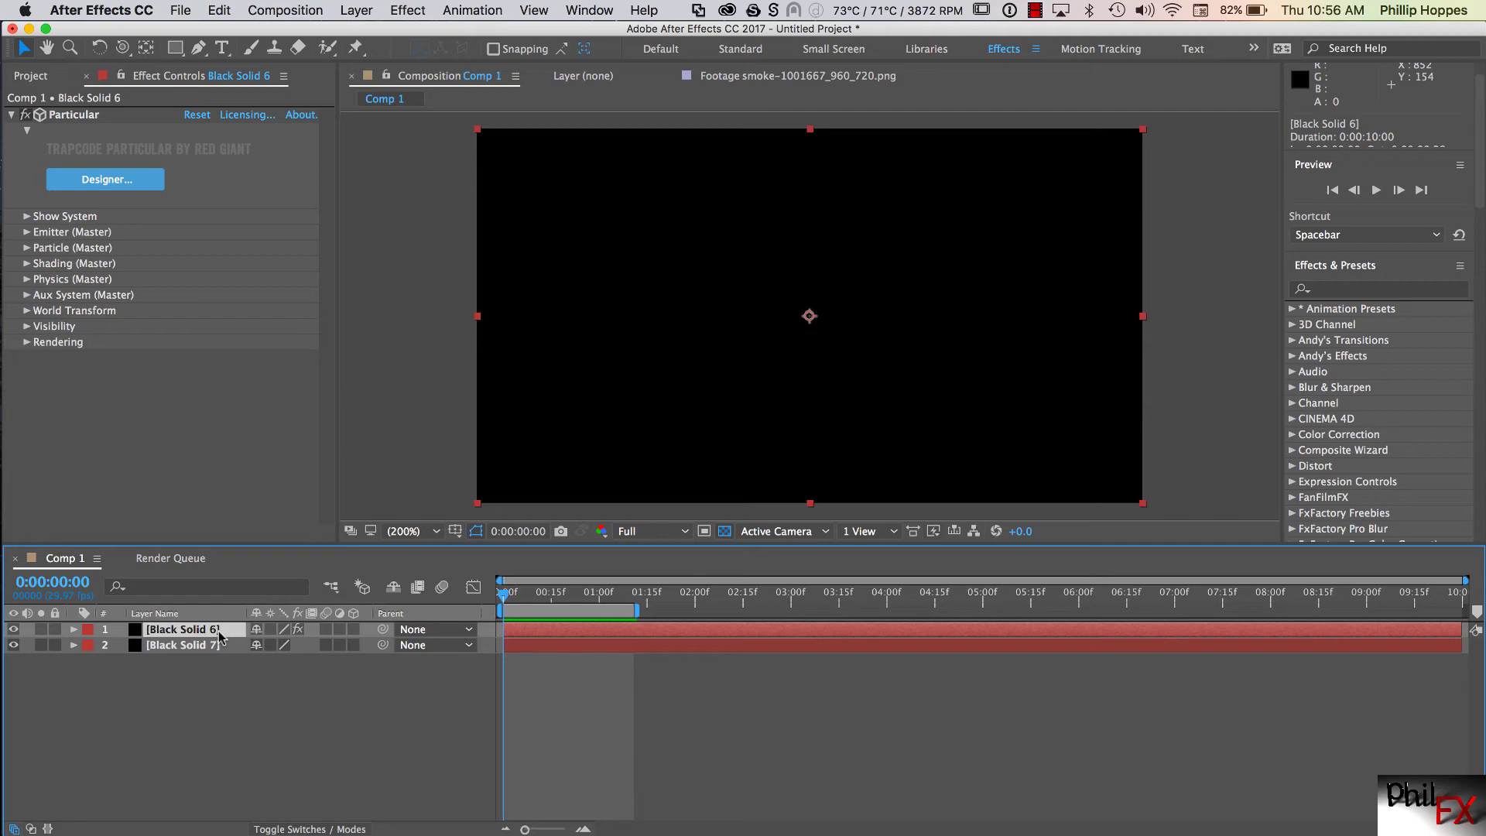
{"action": "left_click", "coordinate": [229, 722]}
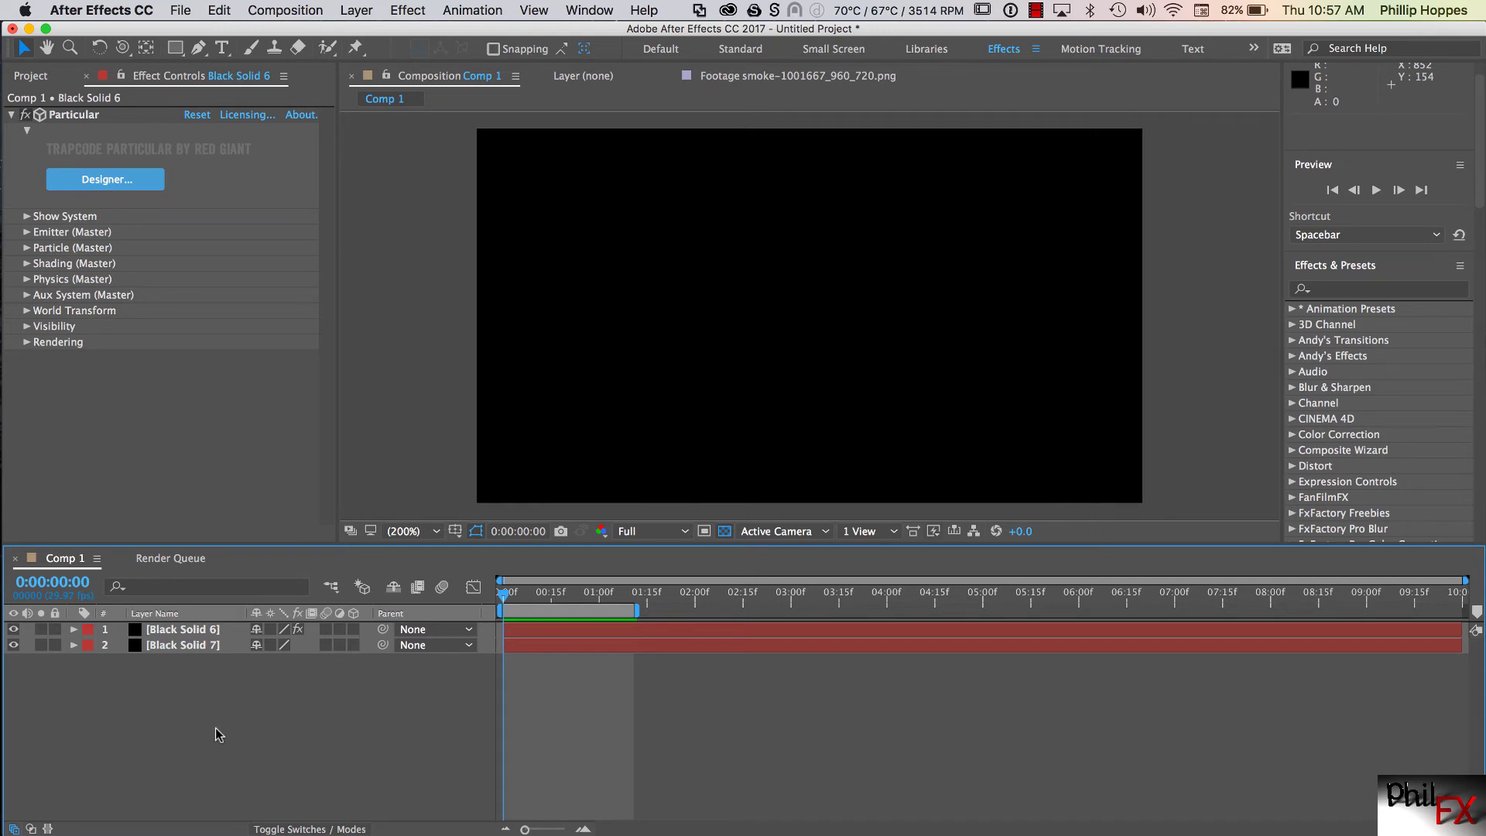
Delete the Black Solid 6 and Black Solid 7 layers, leaving the comp empty
{"action": "left_click", "coordinate": [191, 634]}
{"action": "key", "text": "Delete"}
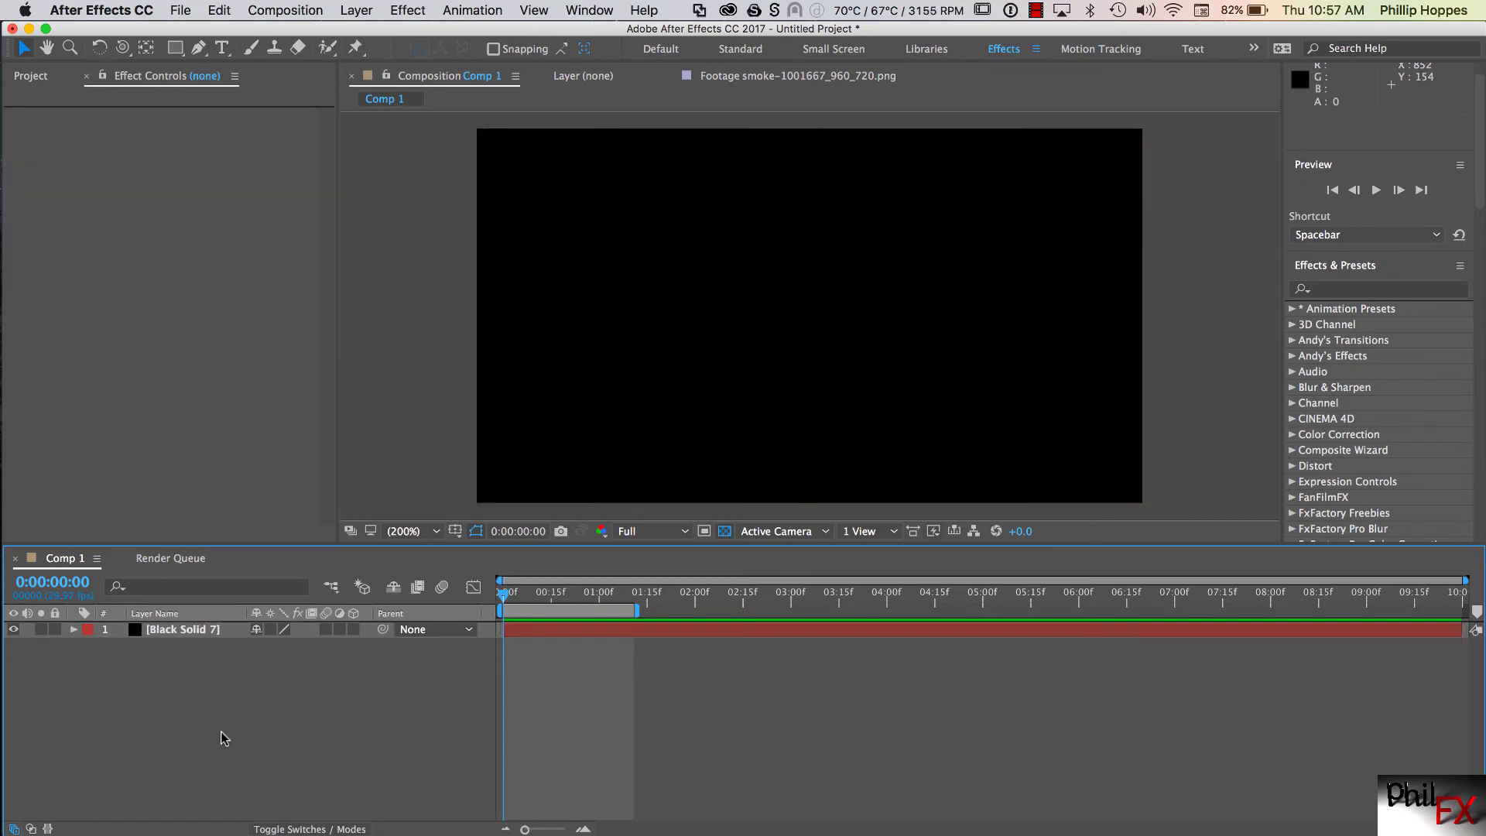
{"action": "left_click", "coordinate": [186, 635]}
{"action": "key", "text": "Delete"}
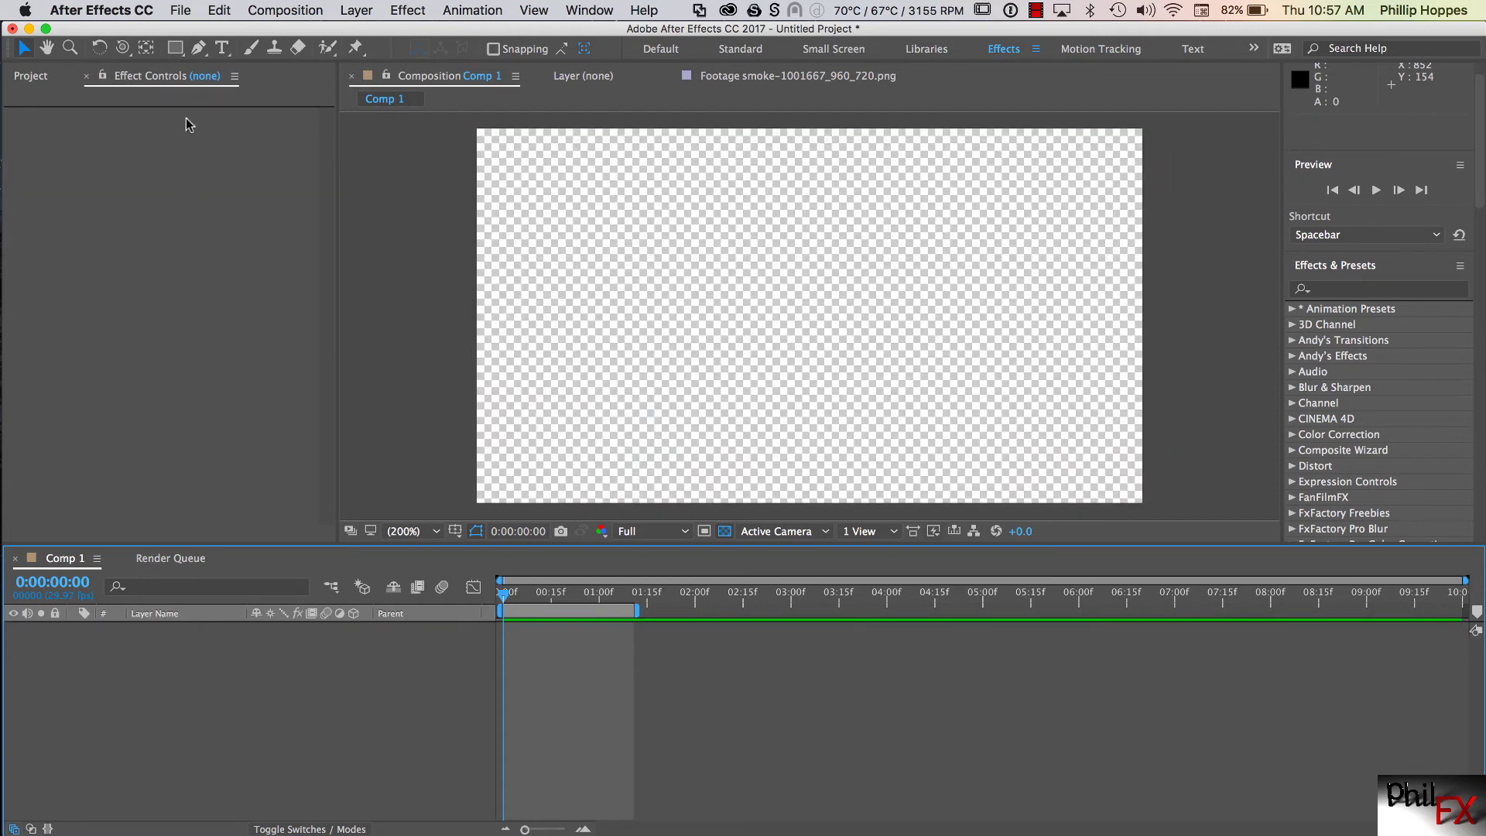
Add a new black solid layer as the background
{"action": "left_click", "coordinate": [356, 10]}
{"action": "mouse_move", "coordinate": [380, 29]}
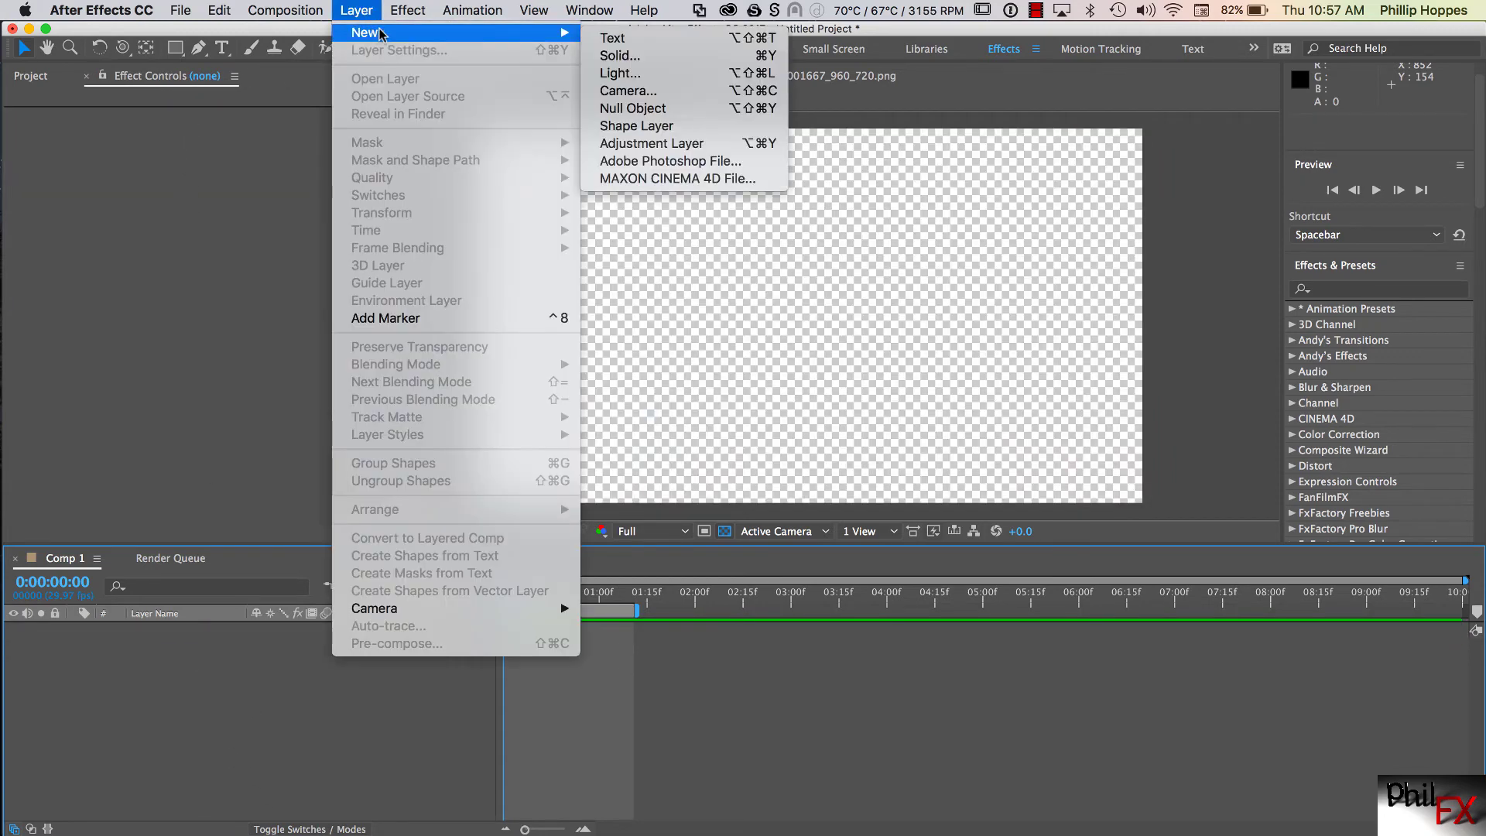
{"action": "left_click", "coordinate": [640, 54]}
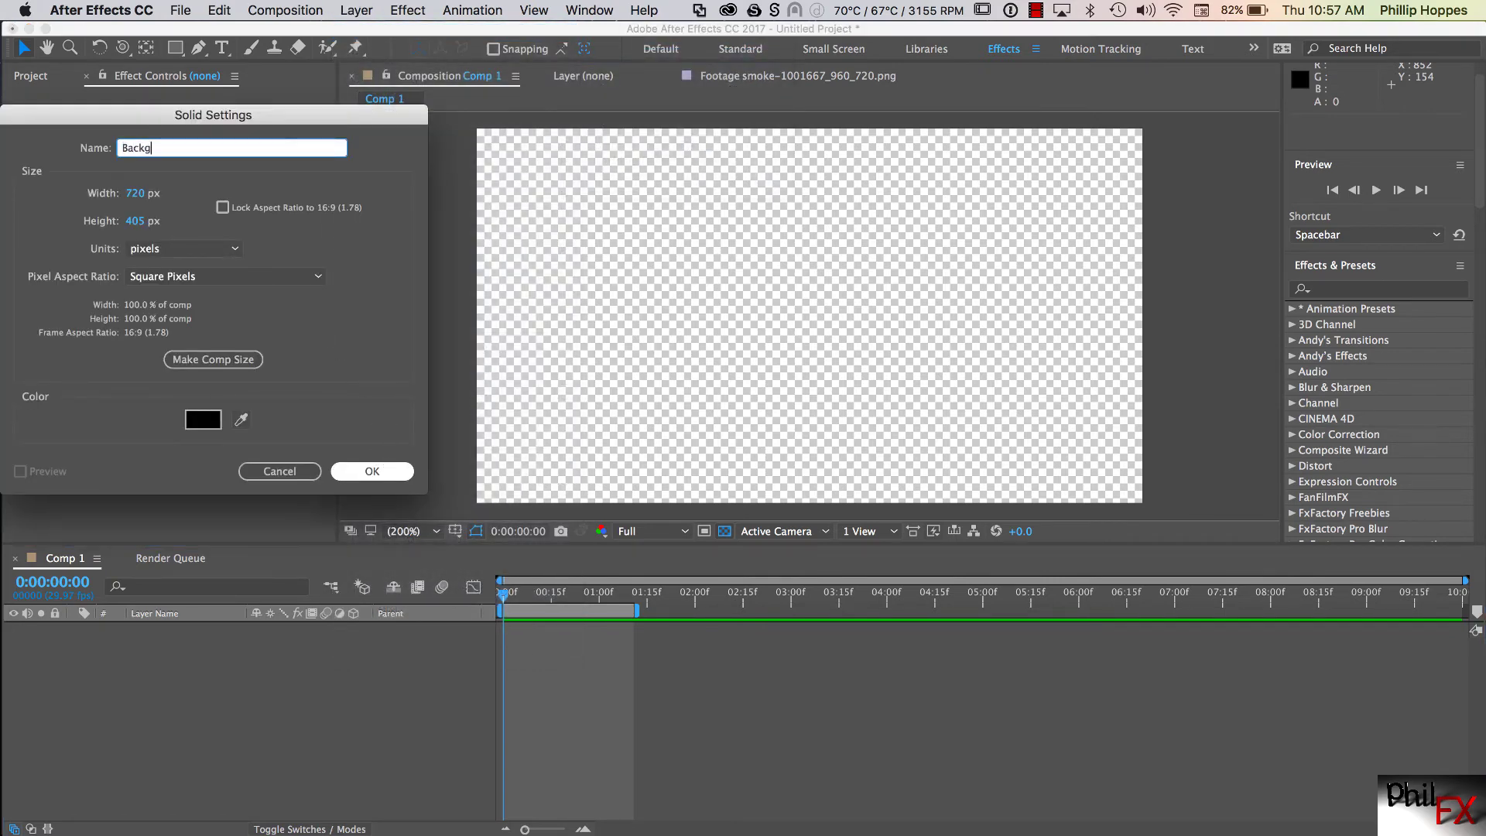
{"action": "key", "text": "Return"}
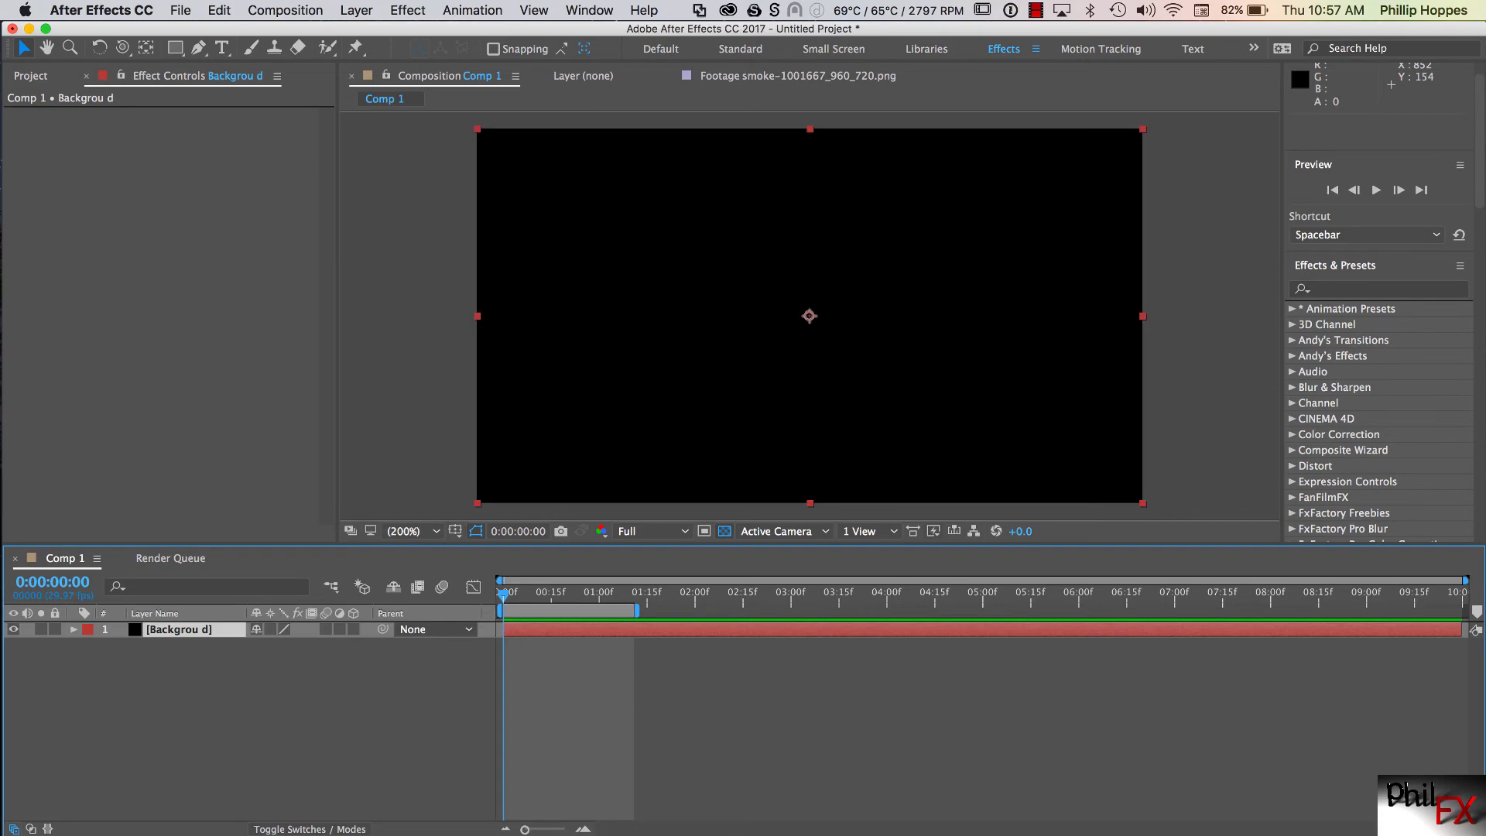
Add a second solid layer named Element3D
{"action": "left_click", "coordinate": [356, 10]}
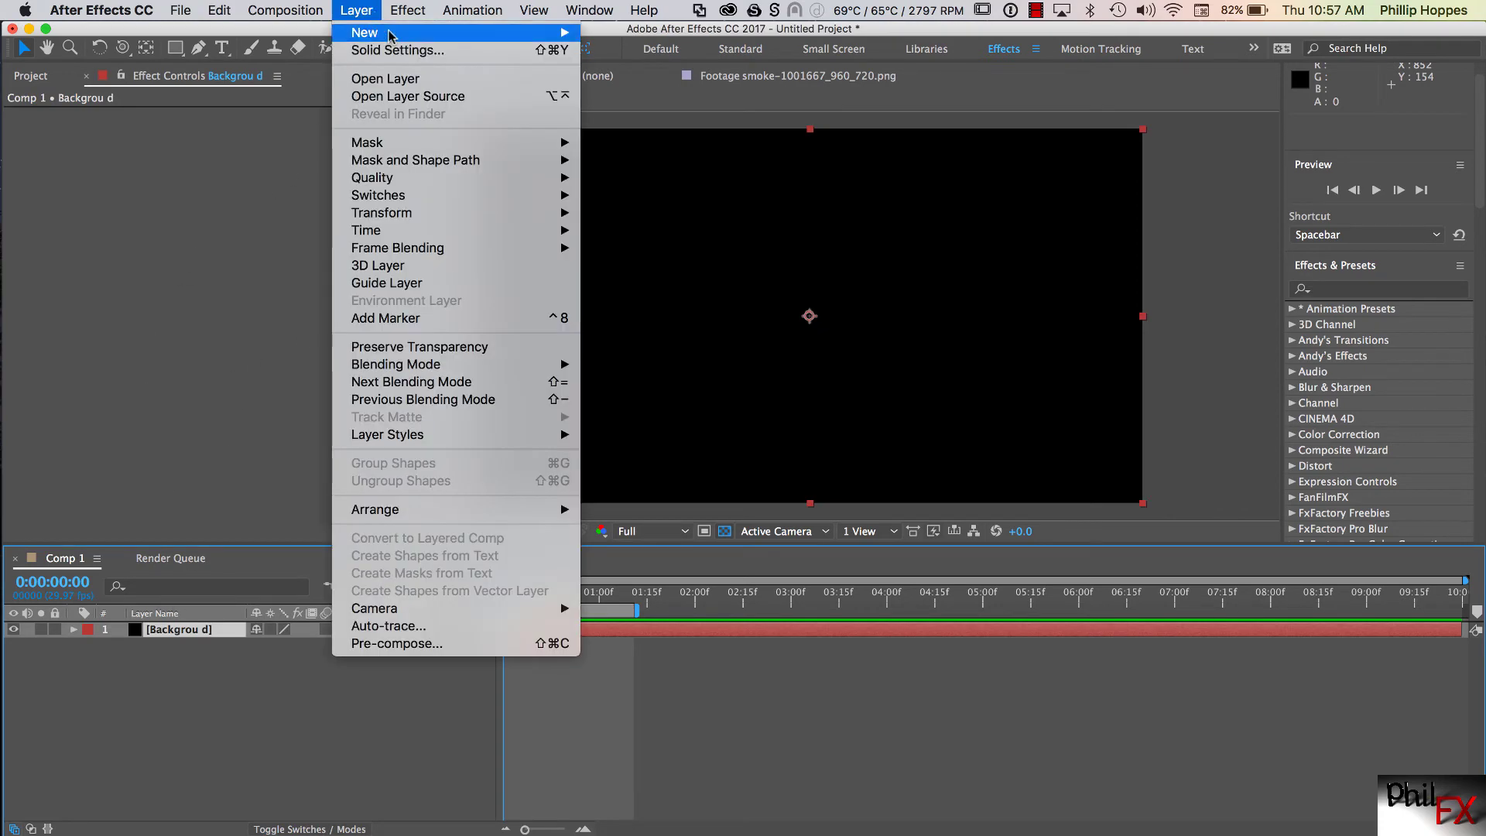
{"action": "mouse_move", "coordinate": [391, 32]}
{"action": "left_click", "coordinate": [621, 54]}
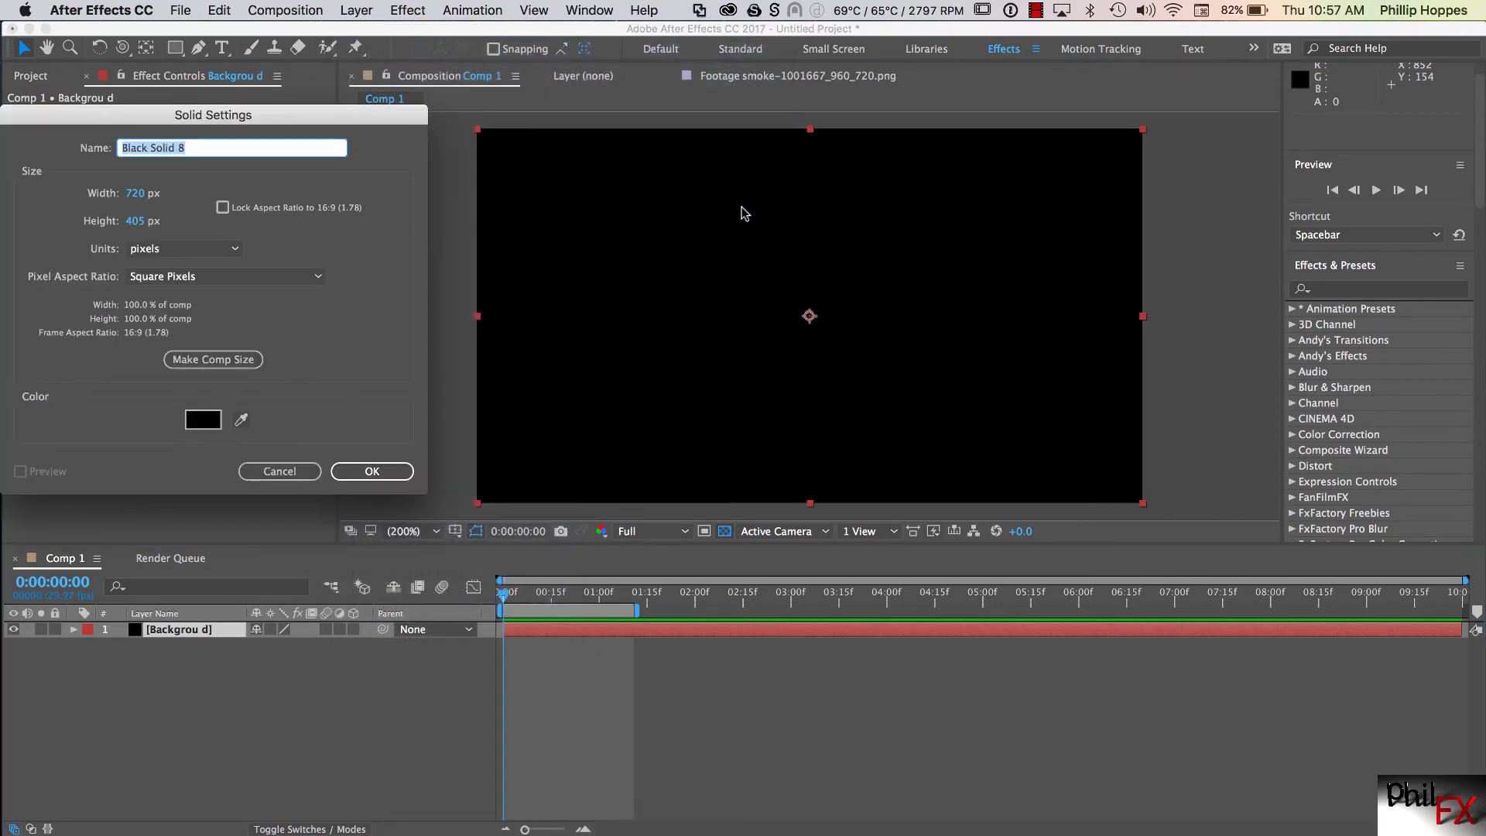
{"action": "type", "text": "Element3D"}
{"action": "key", "text": "Return"}
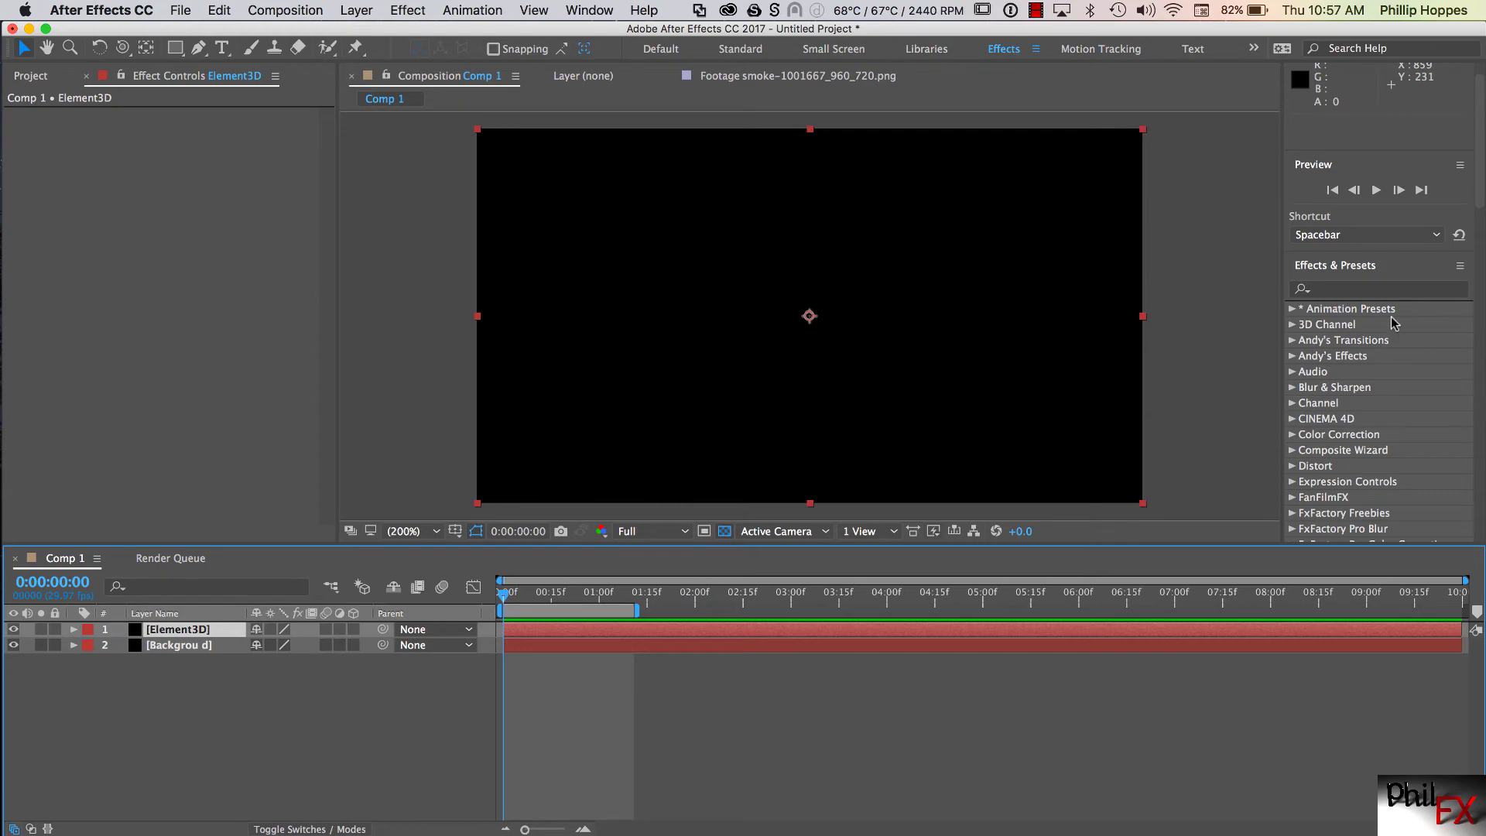
Apply Video Copilot's Element effect to the Element3D solid
{"action": "left_click_drag", "start_coordinate": [1472, 232], "coordinate": [1465, 526]}
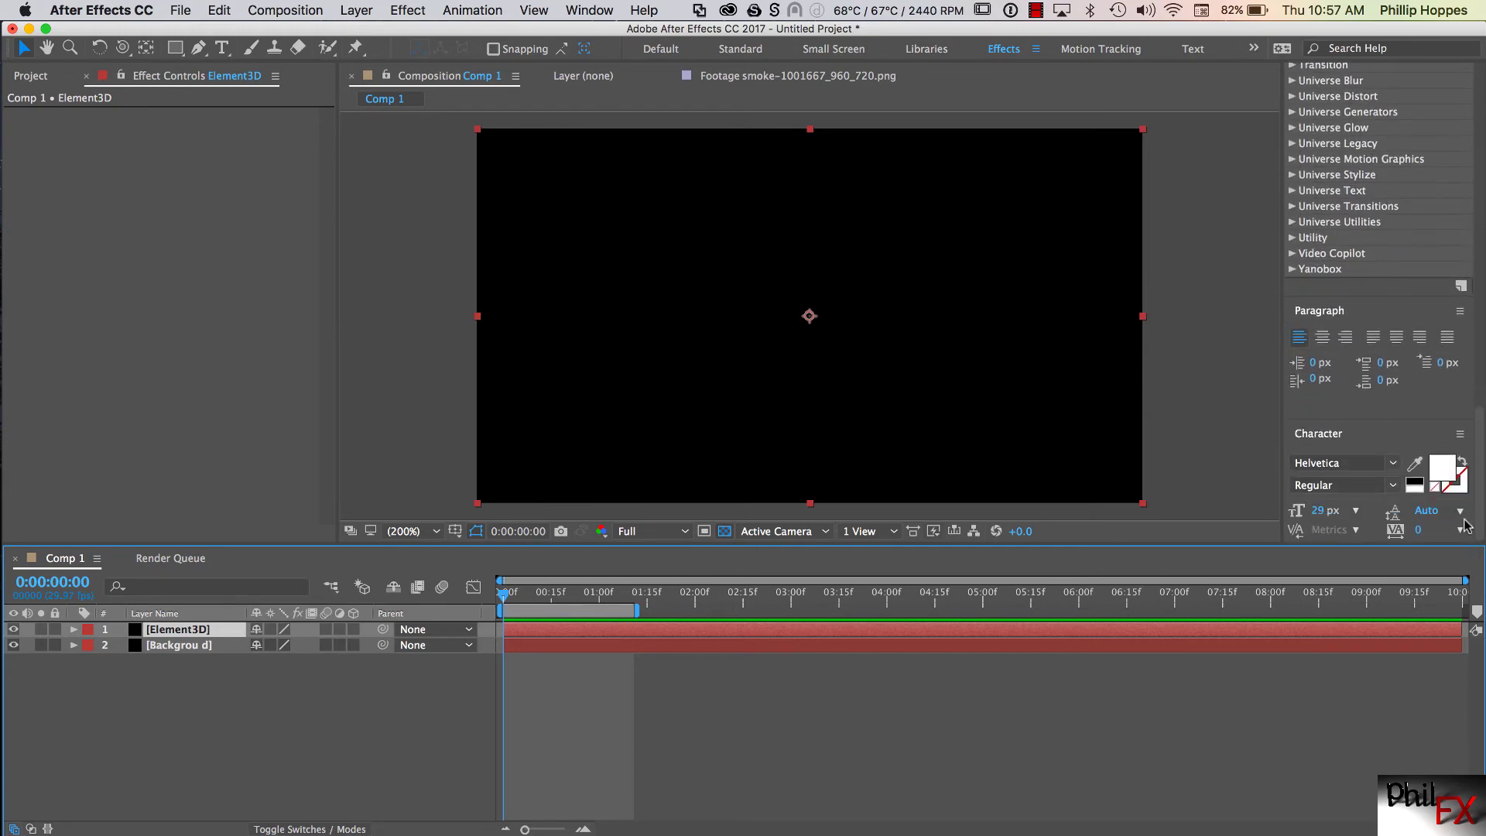
{"action": "left_click", "coordinate": [1292, 254]}
{"action": "left_click_drag", "start_coordinate": [1343, 269], "coordinate": [851, 341]}
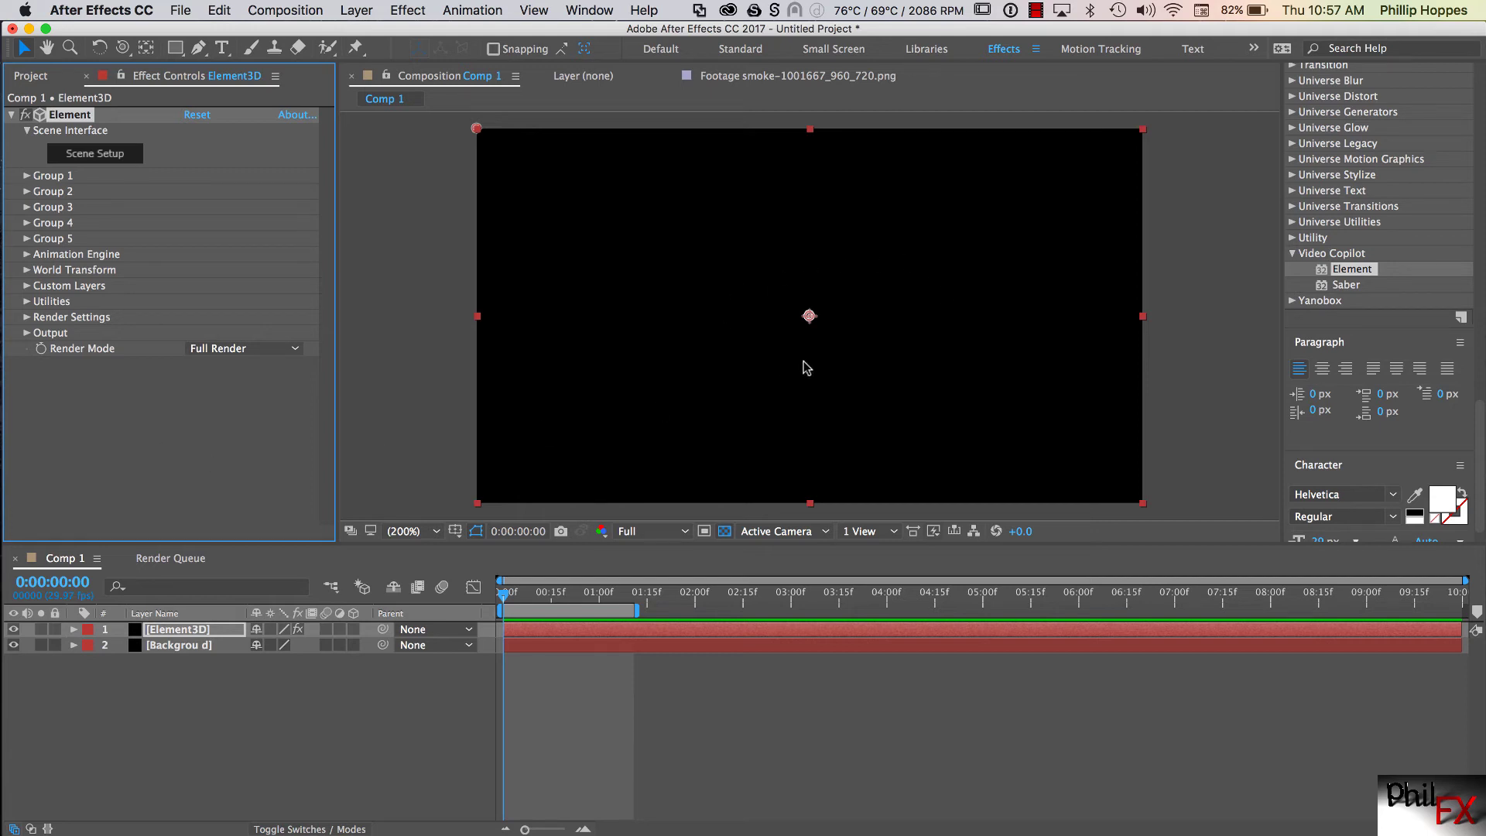
Open Element's Scene Setup and move and resize its window over the workspace
{"action": "left_click", "coordinate": [101, 158]}
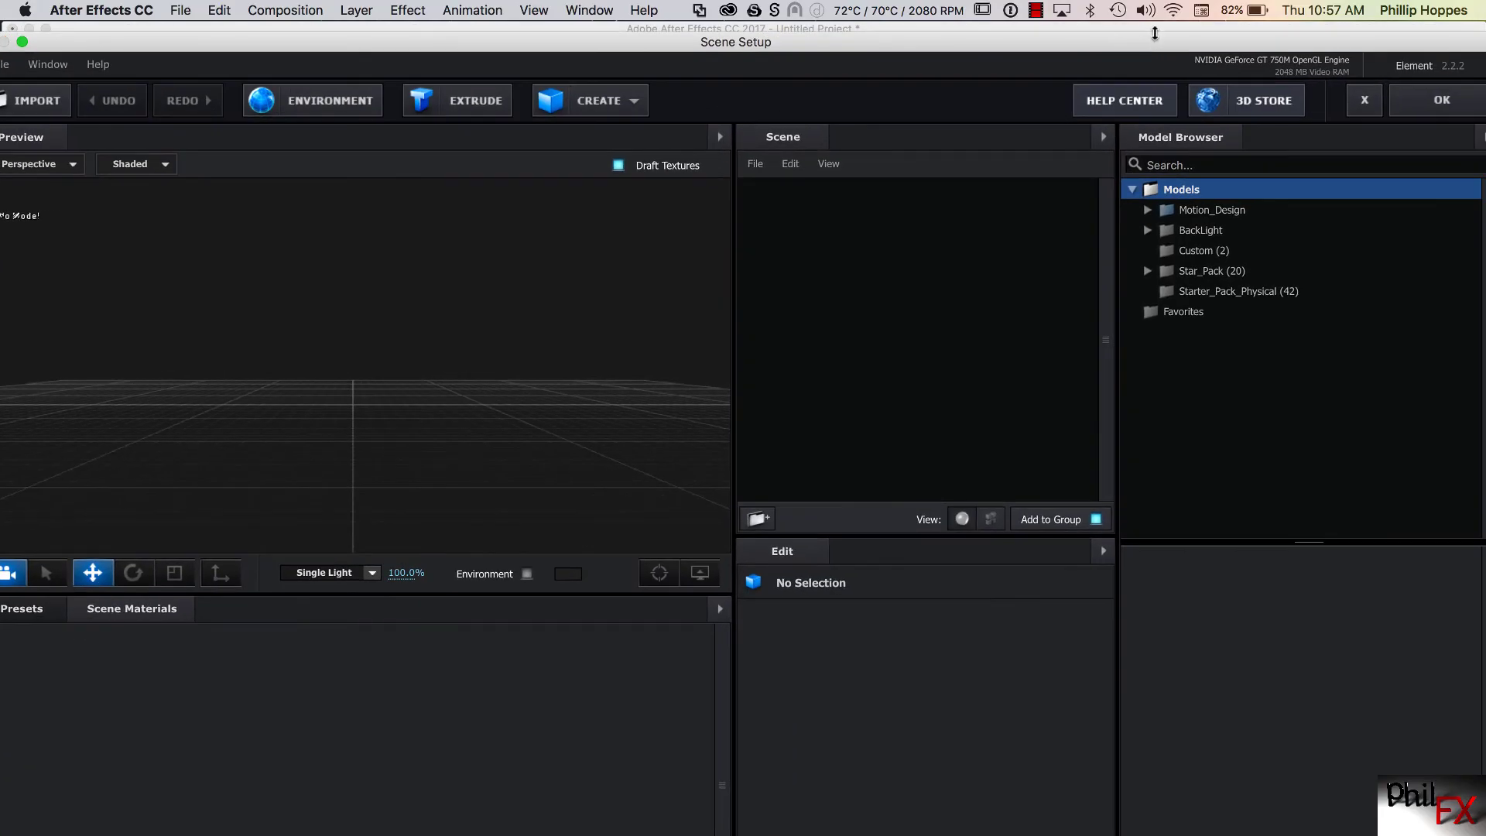
{"action": "left_click_drag", "start_coordinate": [1146, 49], "coordinate": [1119, 167]}
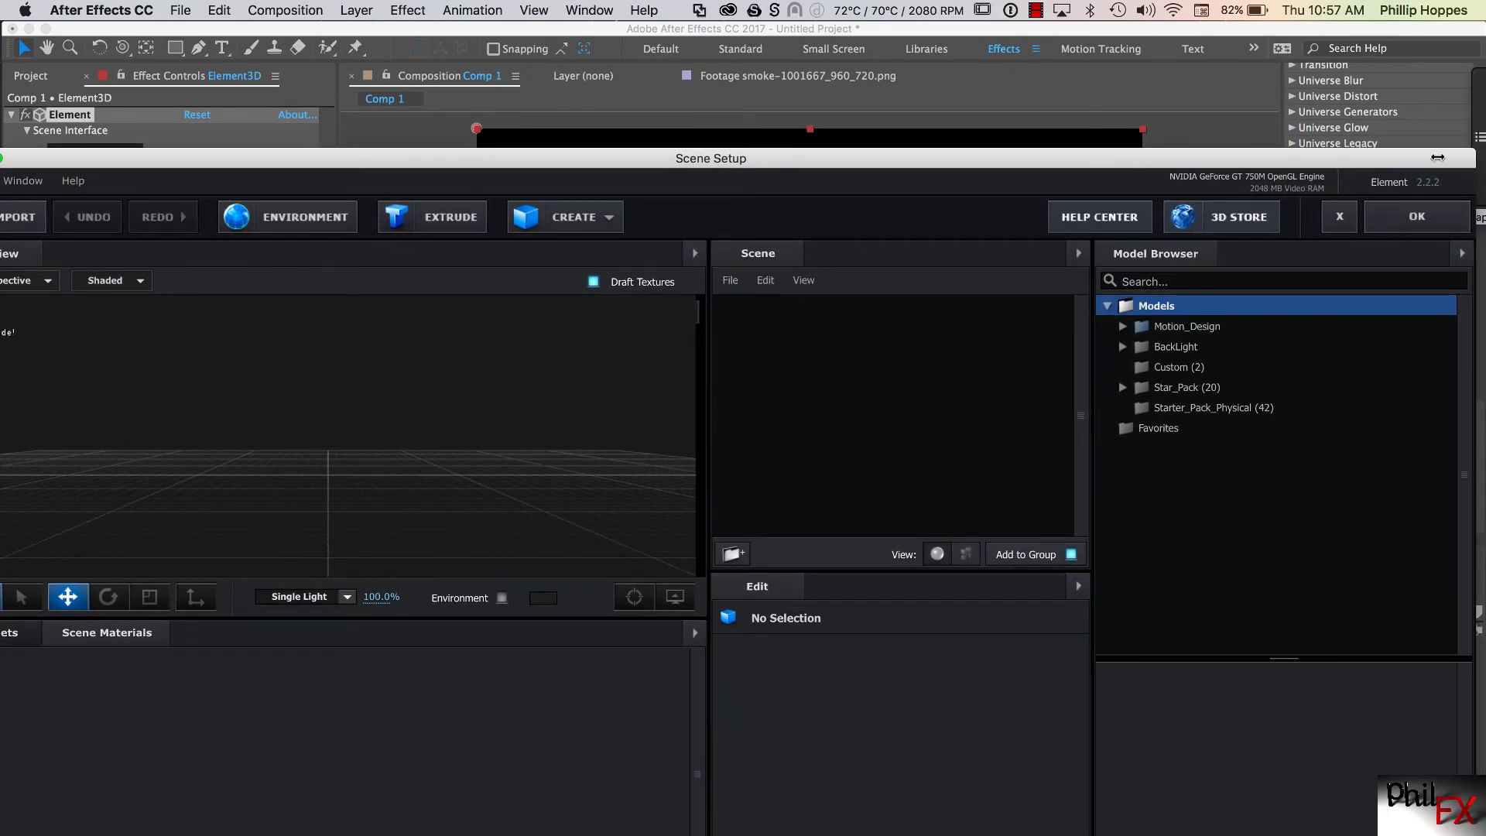
{"action": "left_click_drag", "start_coordinate": [1474, 161], "coordinate": [904, 54]}
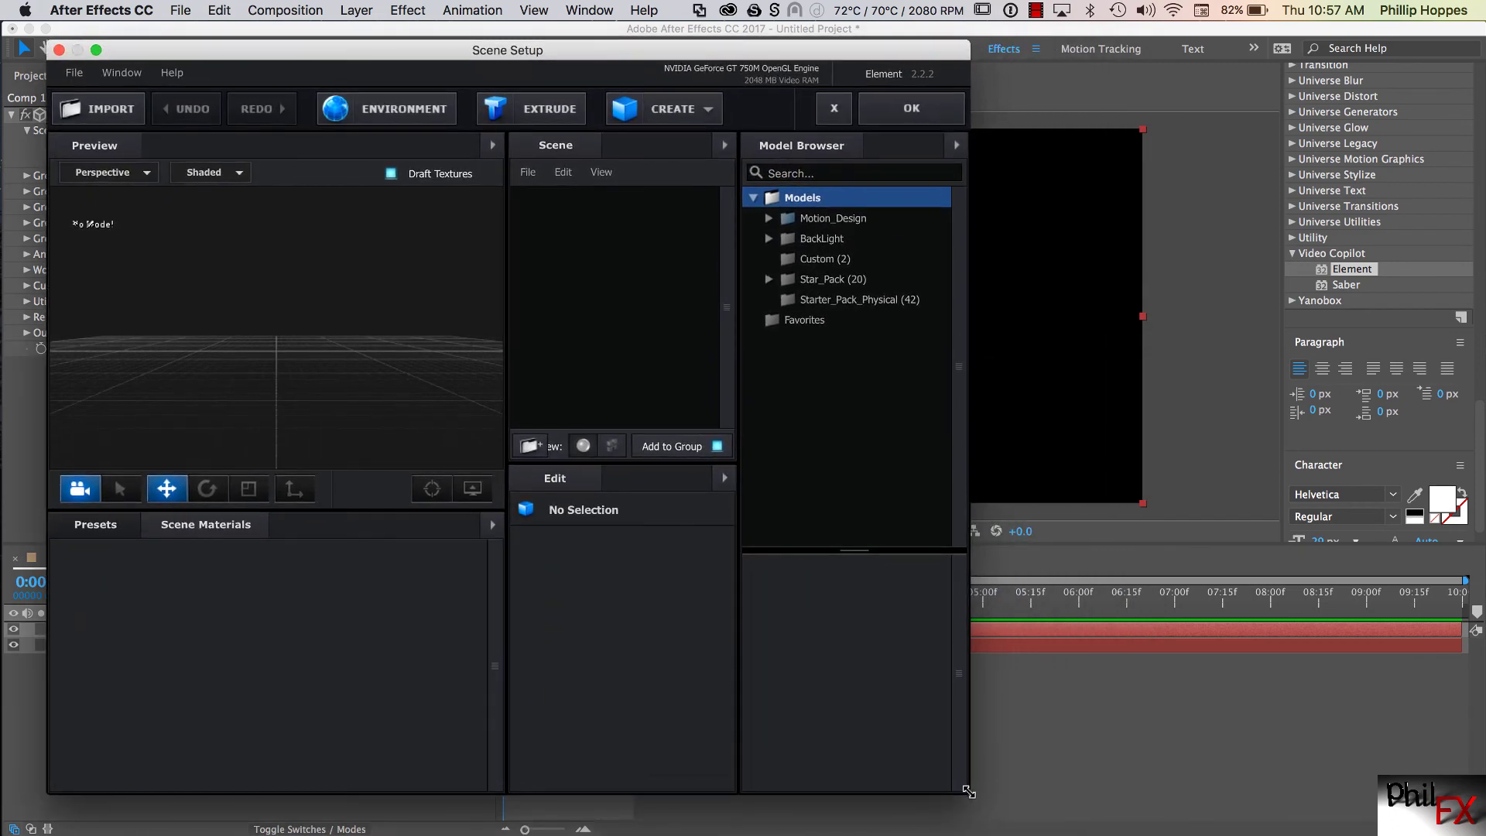
{"action": "left_click_drag", "start_coordinate": [968, 791], "coordinate": [1279, 807]}
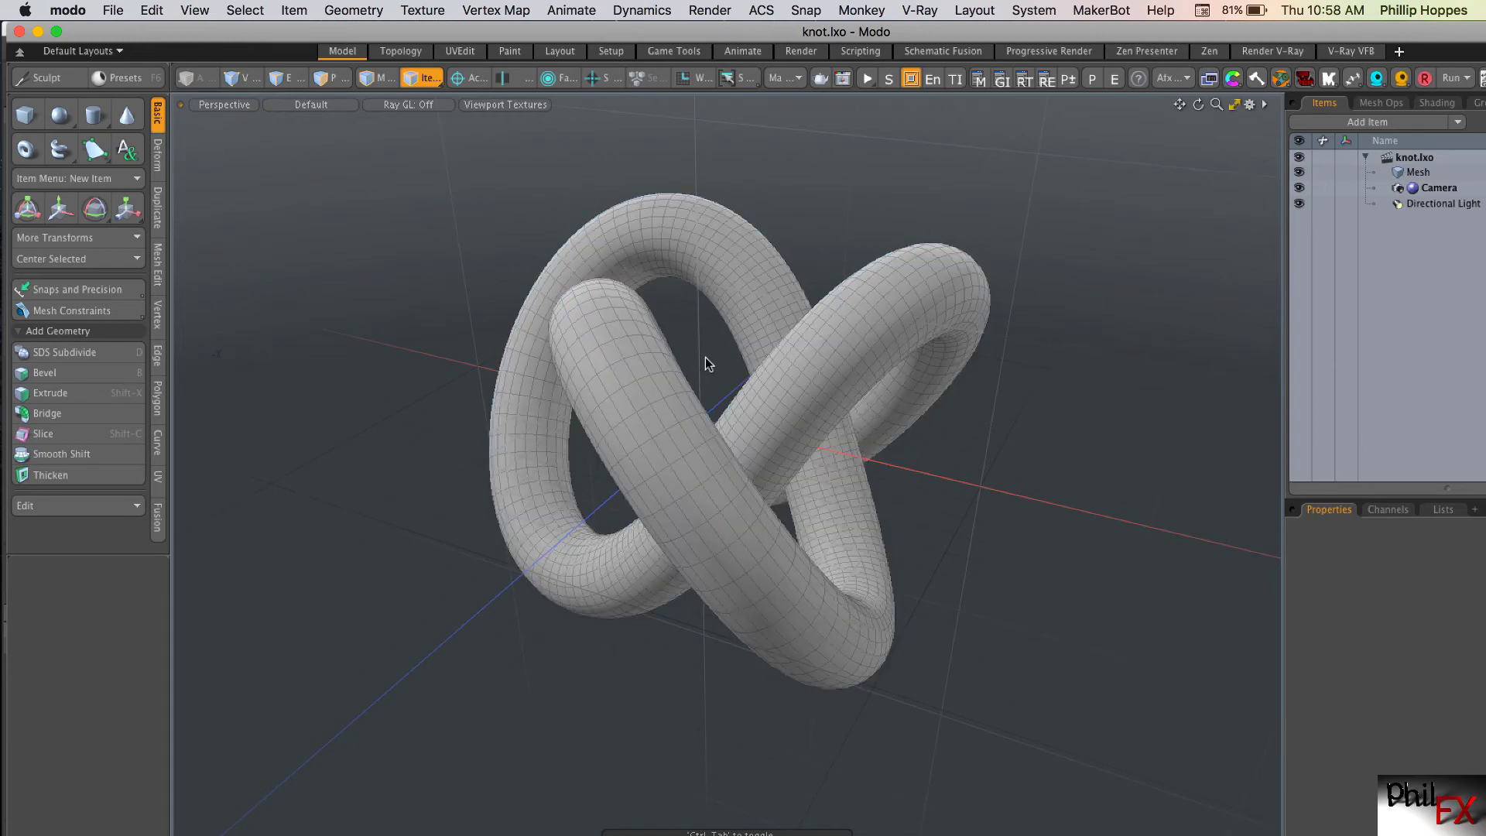
{"action": "left_click_drag", "start_coordinate": [704, 361], "coordinate": [681, 410]}
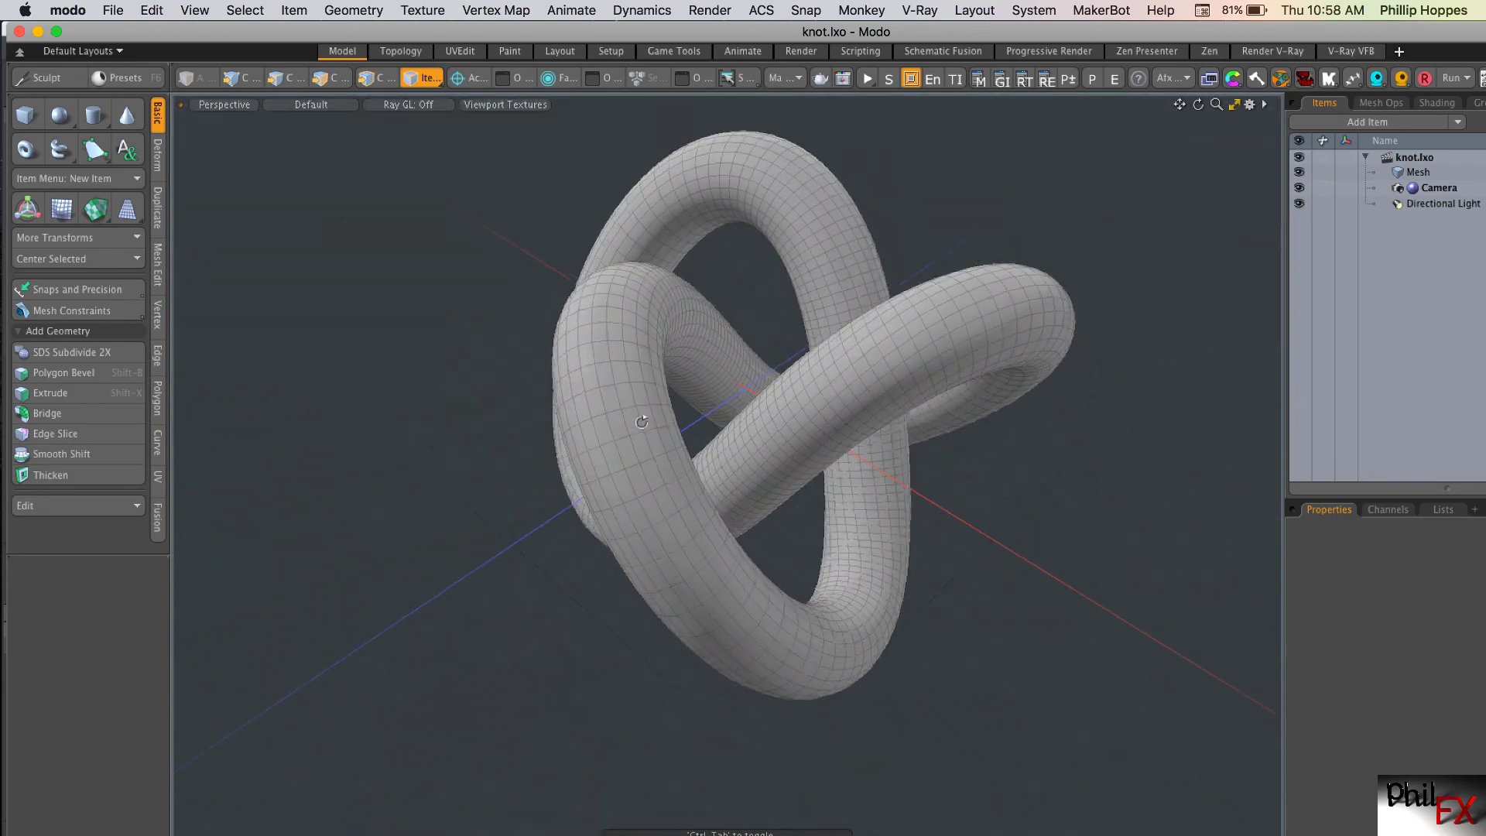
Import knot.obj from the Desktop into Element's scene with default import preferences
{"action": "left_click", "coordinate": [38, 33]}
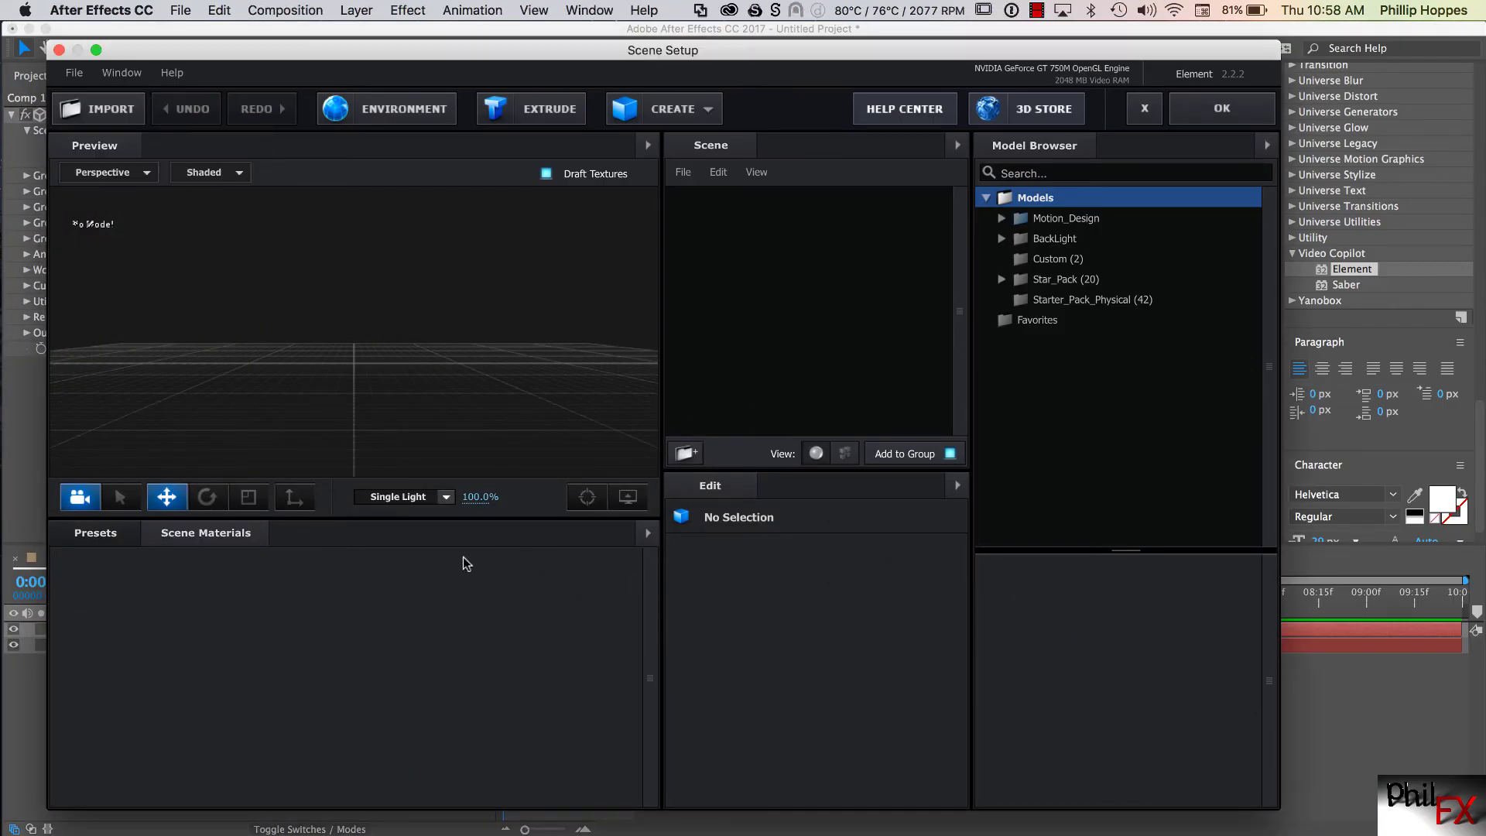
{"action": "left_click", "coordinate": [110, 116]}
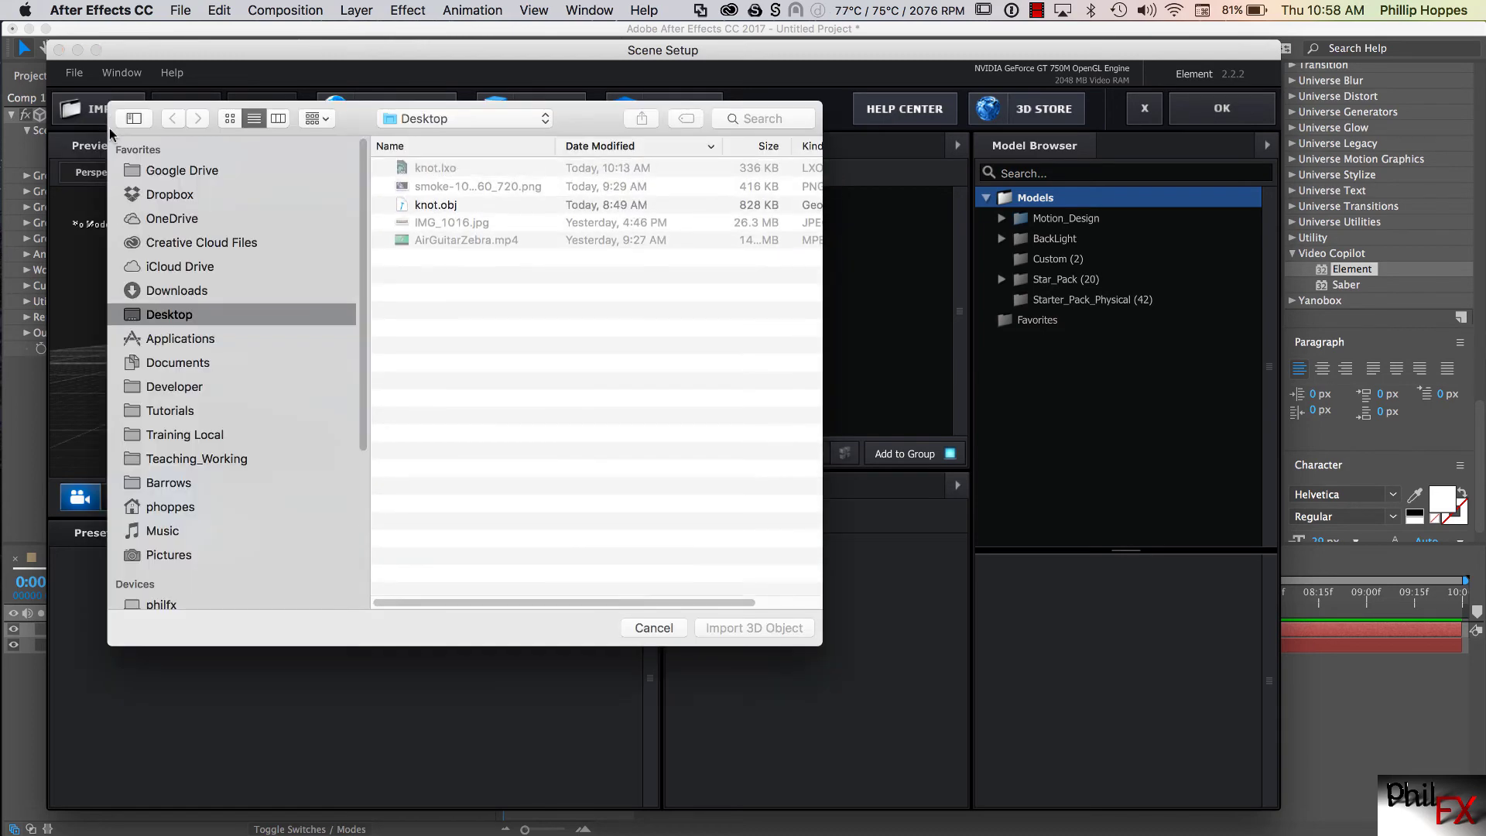
{"action": "left_click", "coordinate": [431, 206]}
{"action": "left_click", "coordinate": [722, 625]}
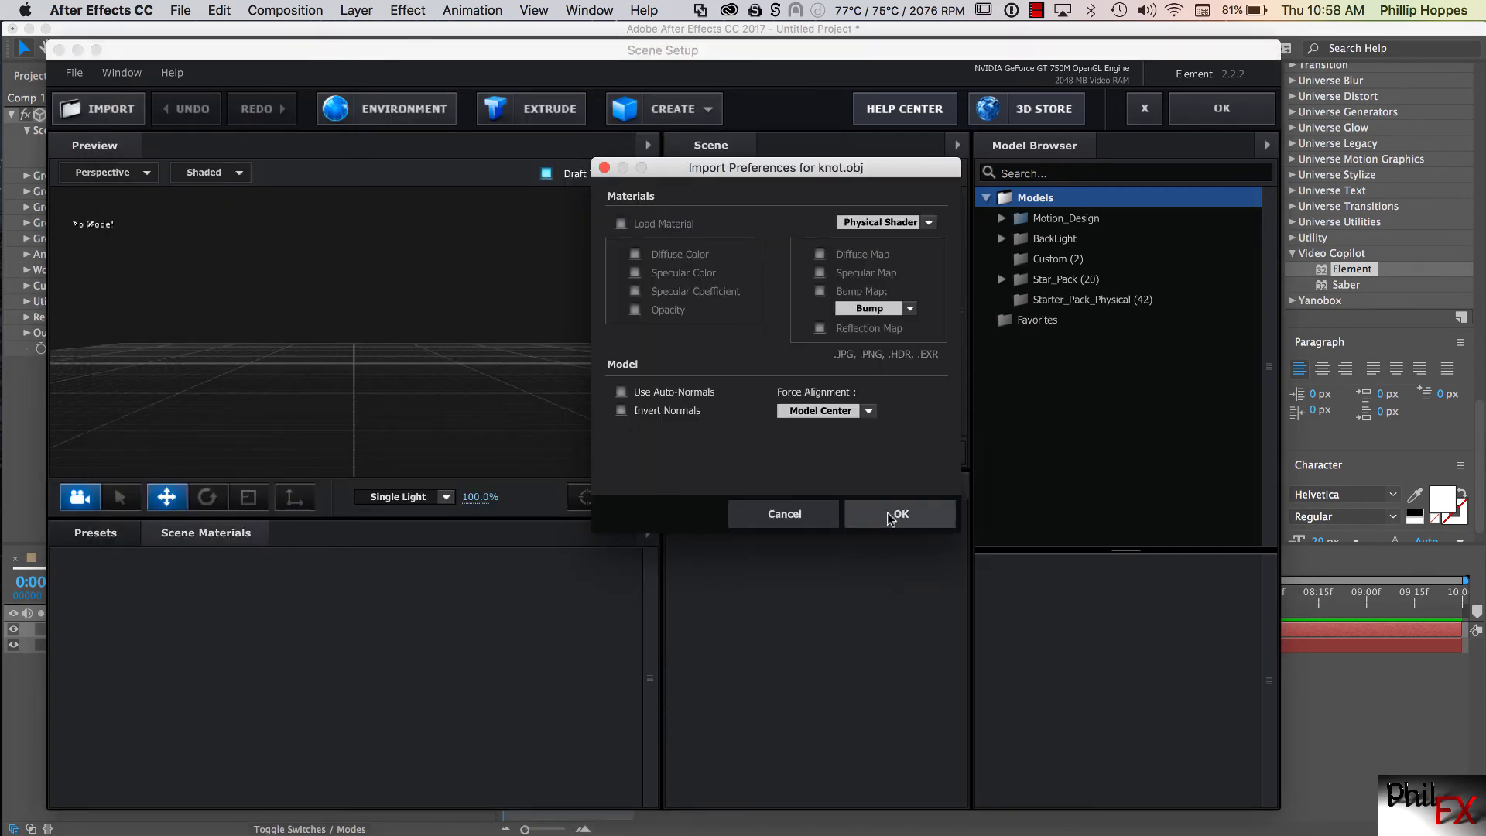
{"action": "left_click", "coordinate": [888, 514]}
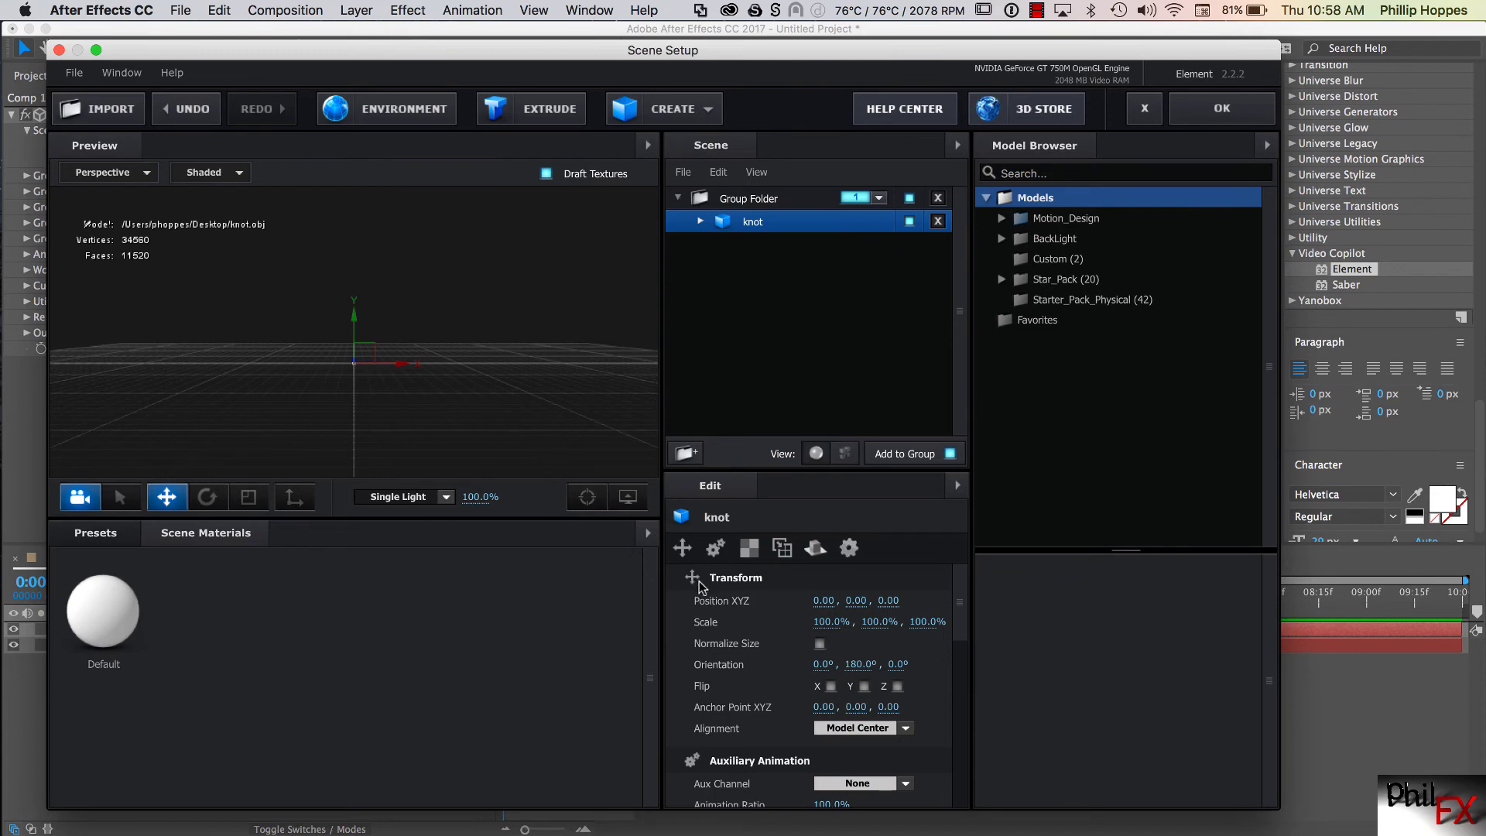
Set the knot model's scale to 1000%
{"action": "left_click", "coordinate": [831, 622]}
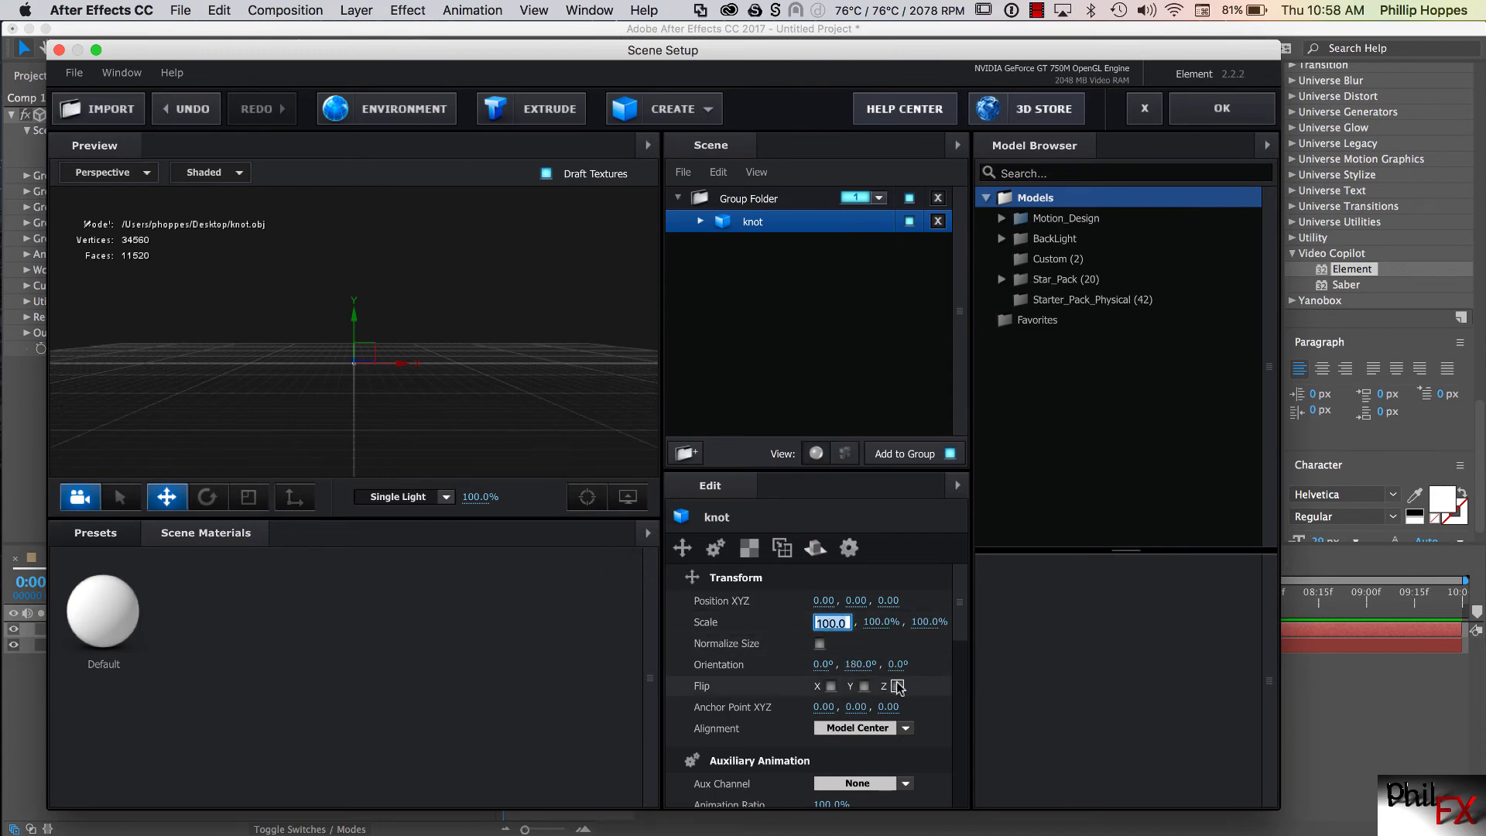
{"action": "type", "text": "1"}
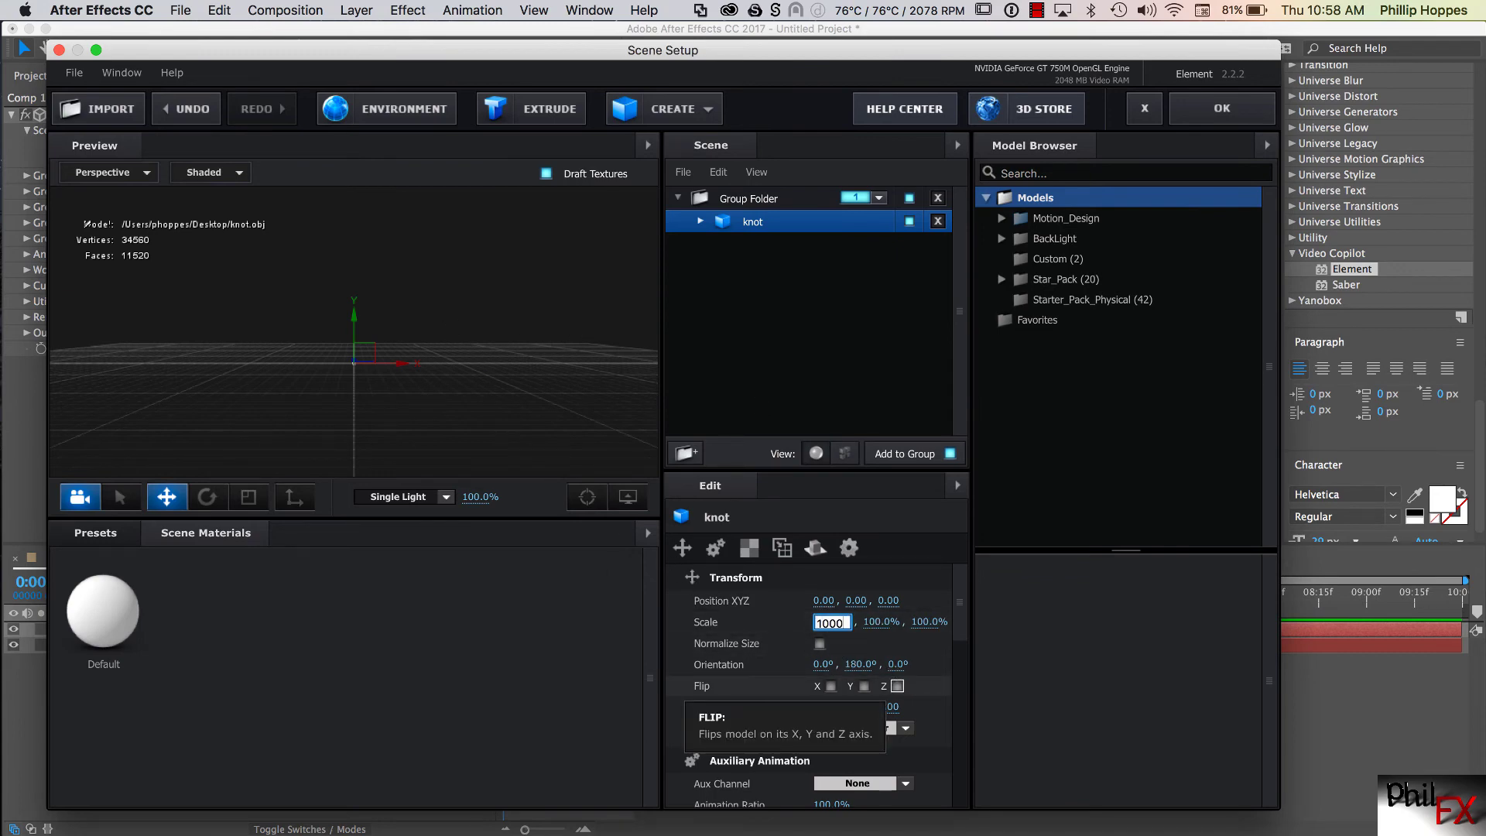
{"action": "key", "text": "Return"}
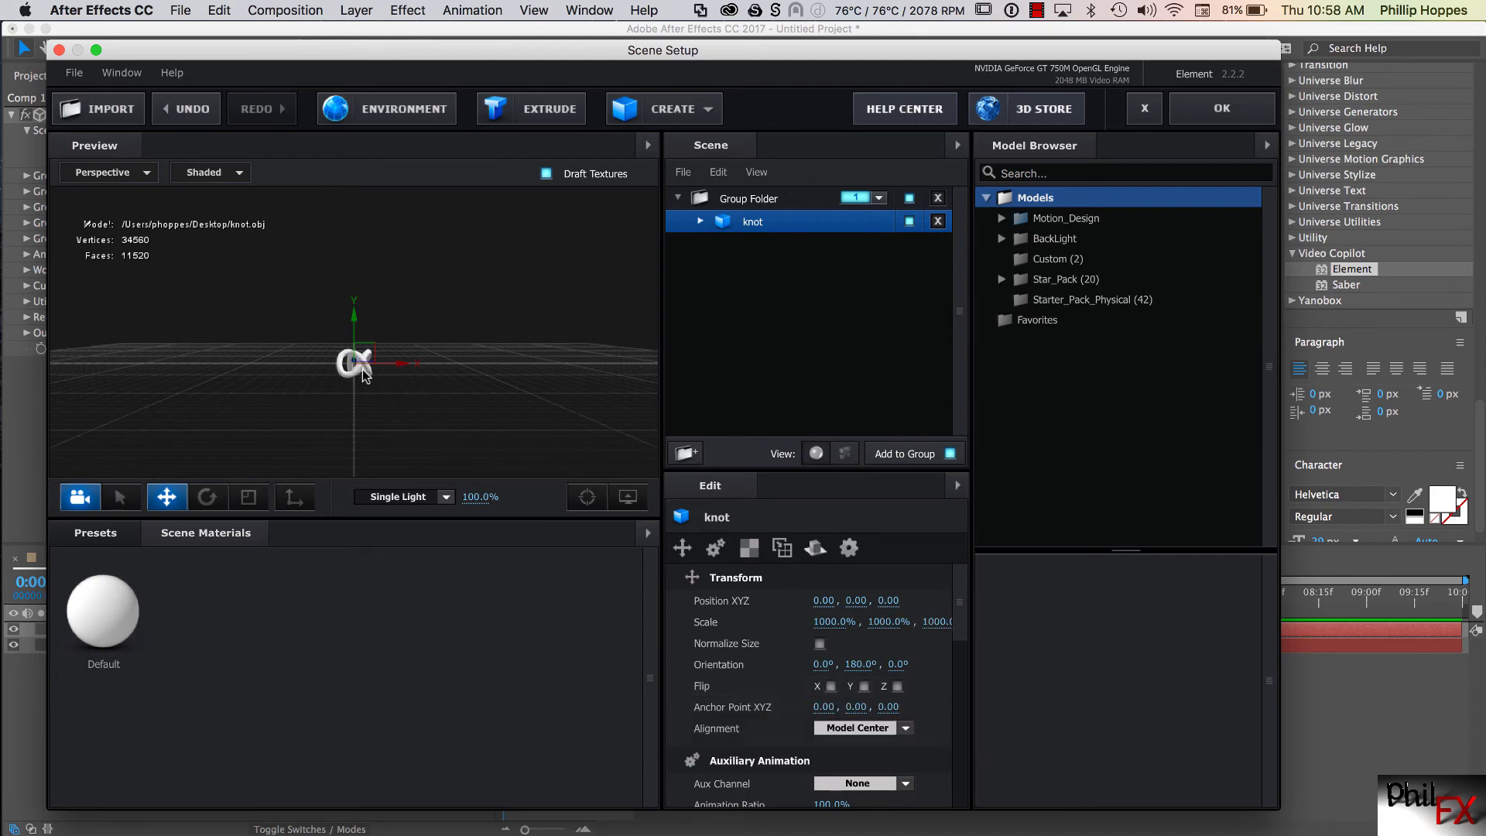
Duplicate the knot and select the Group Folder holding both knots
{"action": "scroll", "coordinate": [375, 393], "scroll_direction": "up", "scroll_amount": 5}
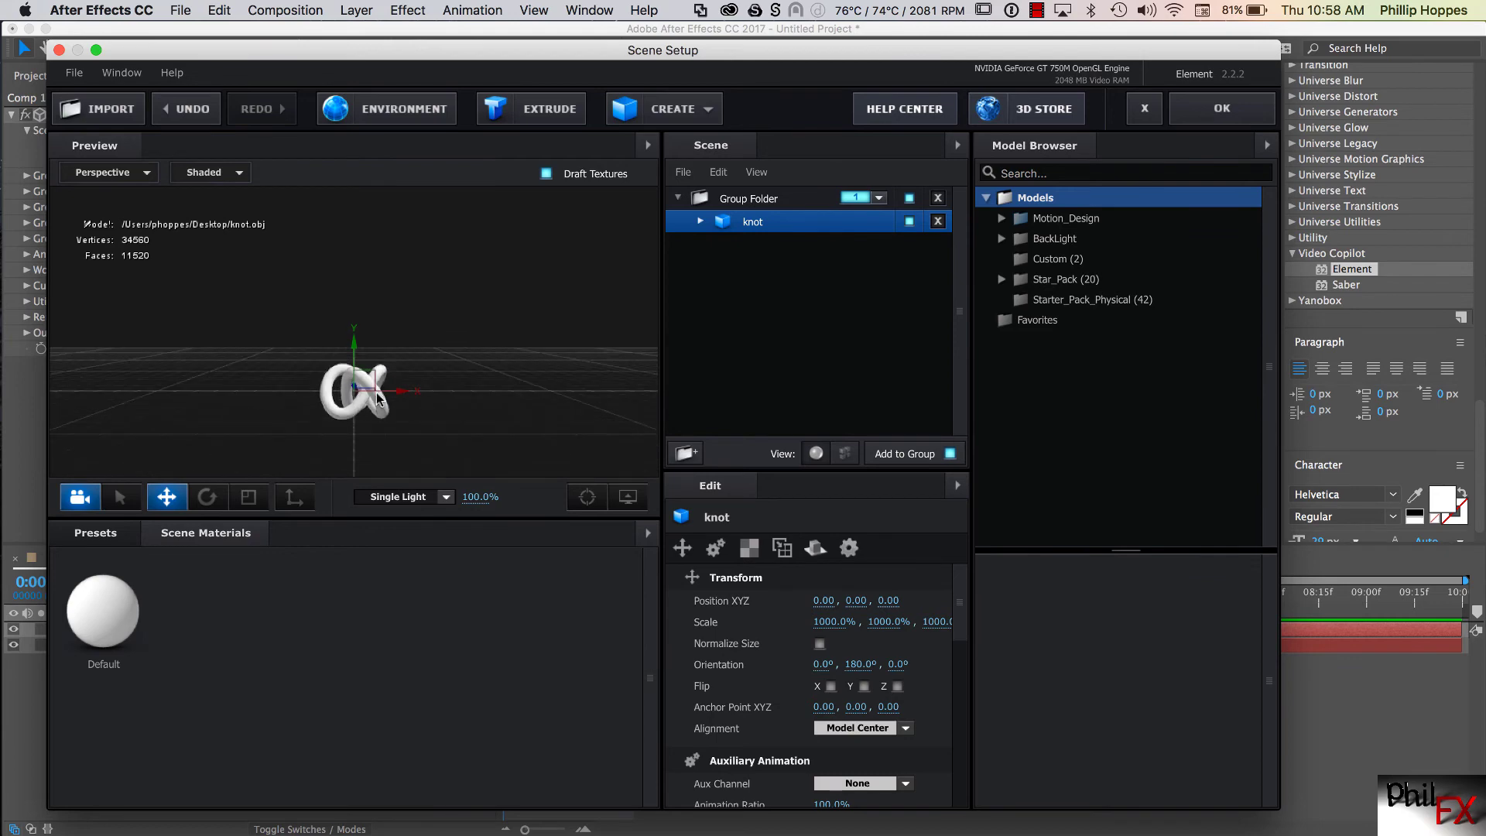
{"action": "key", "text": "super+d"}
{"action": "left_click_drag", "start_coordinate": [383, 438], "coordinate": [347, 409]}
{"action": "left_click", "coordinate": [385, 375]}
{"action": "scroll", "coordinate": [388, 397], "scroll_direction": "up", "scroll_amount": 5}
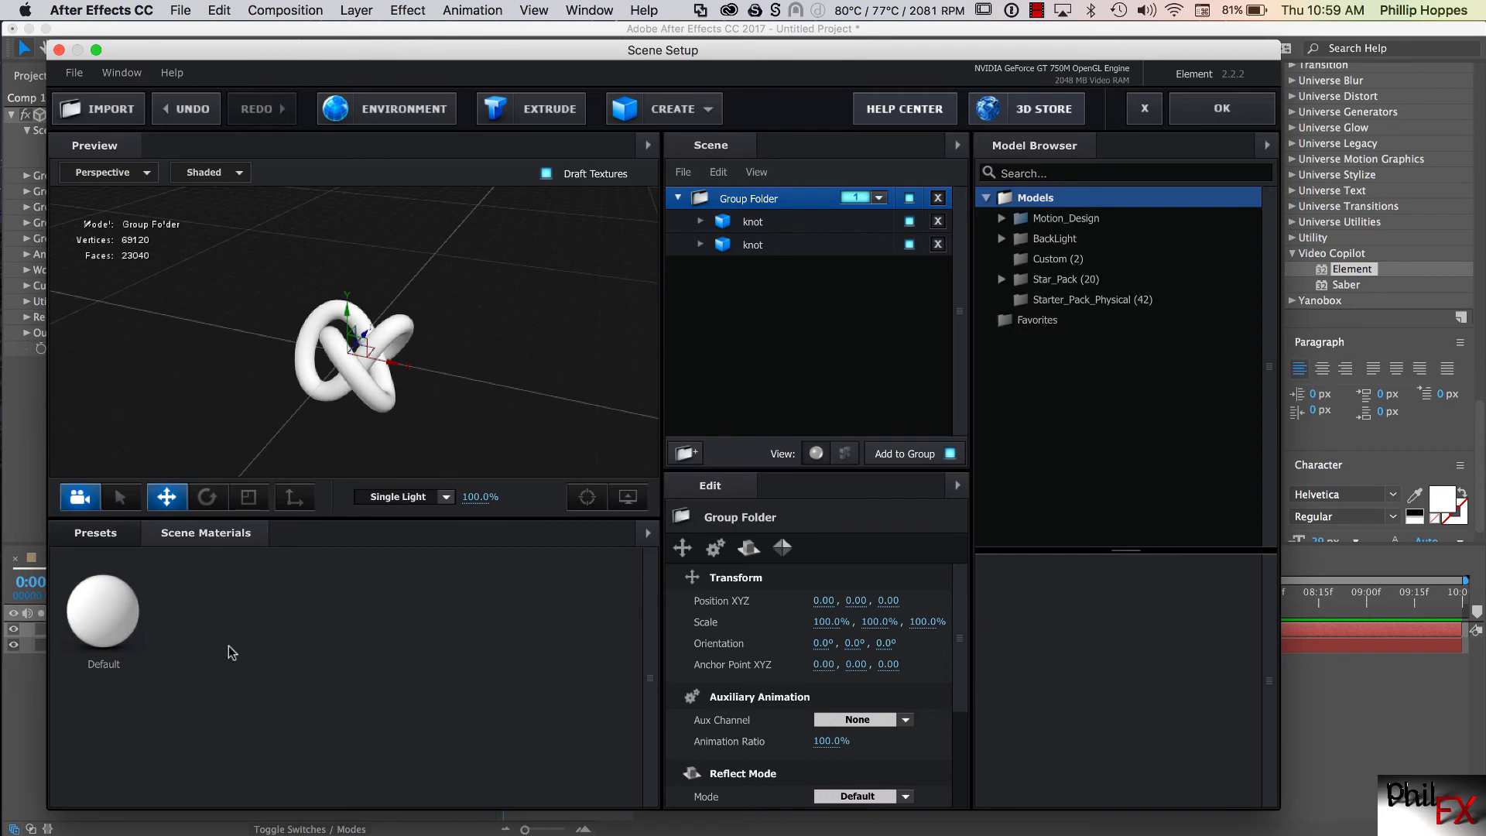
Apply the Pro_Shaders Metal brushed_metal material to the knot
{"action": "left_click", "coordinate": [98, 535]}
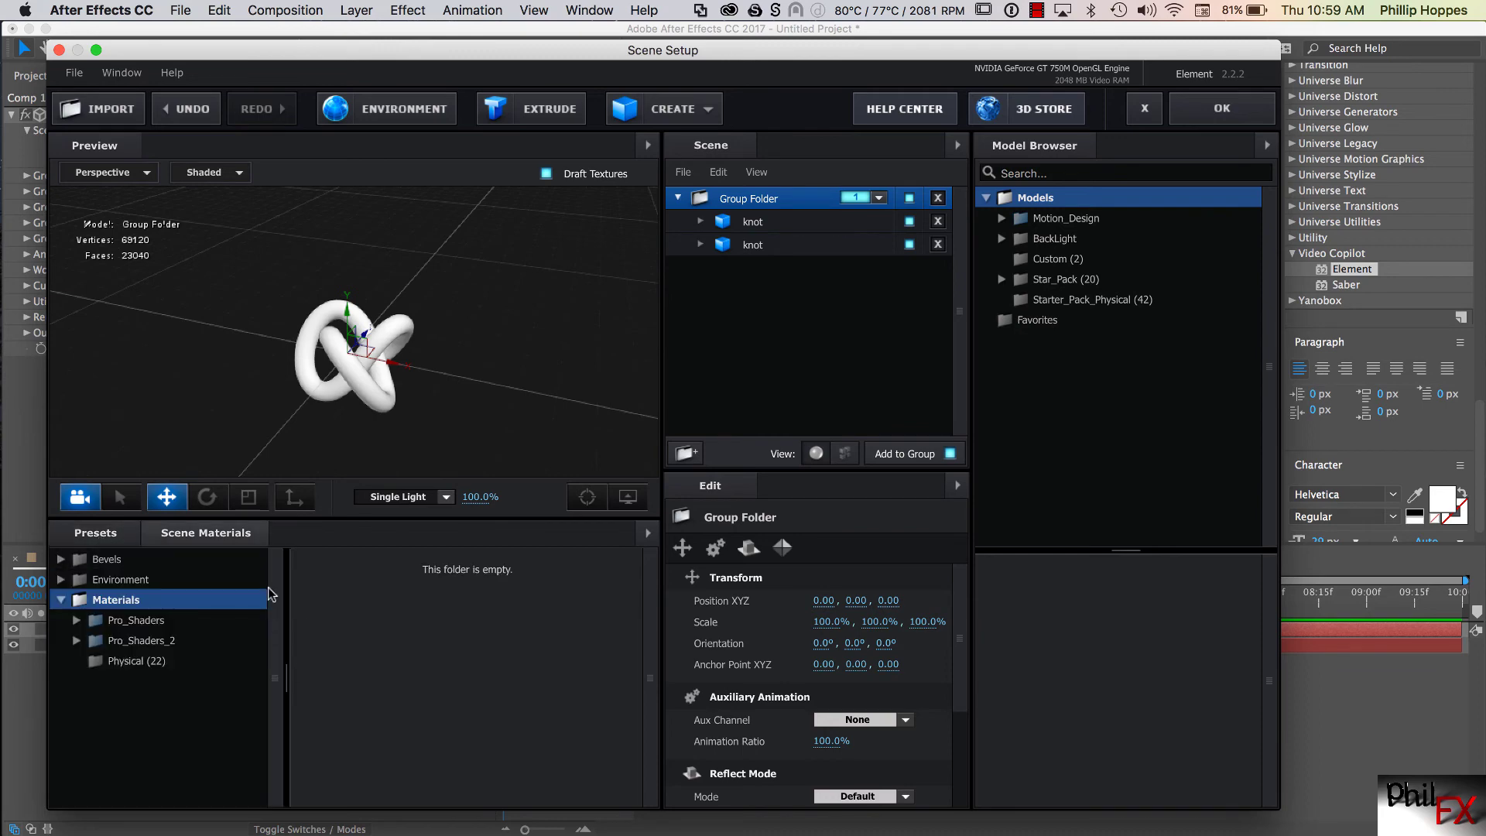
{"action": "double_click", "coordinate": [151, 623]}
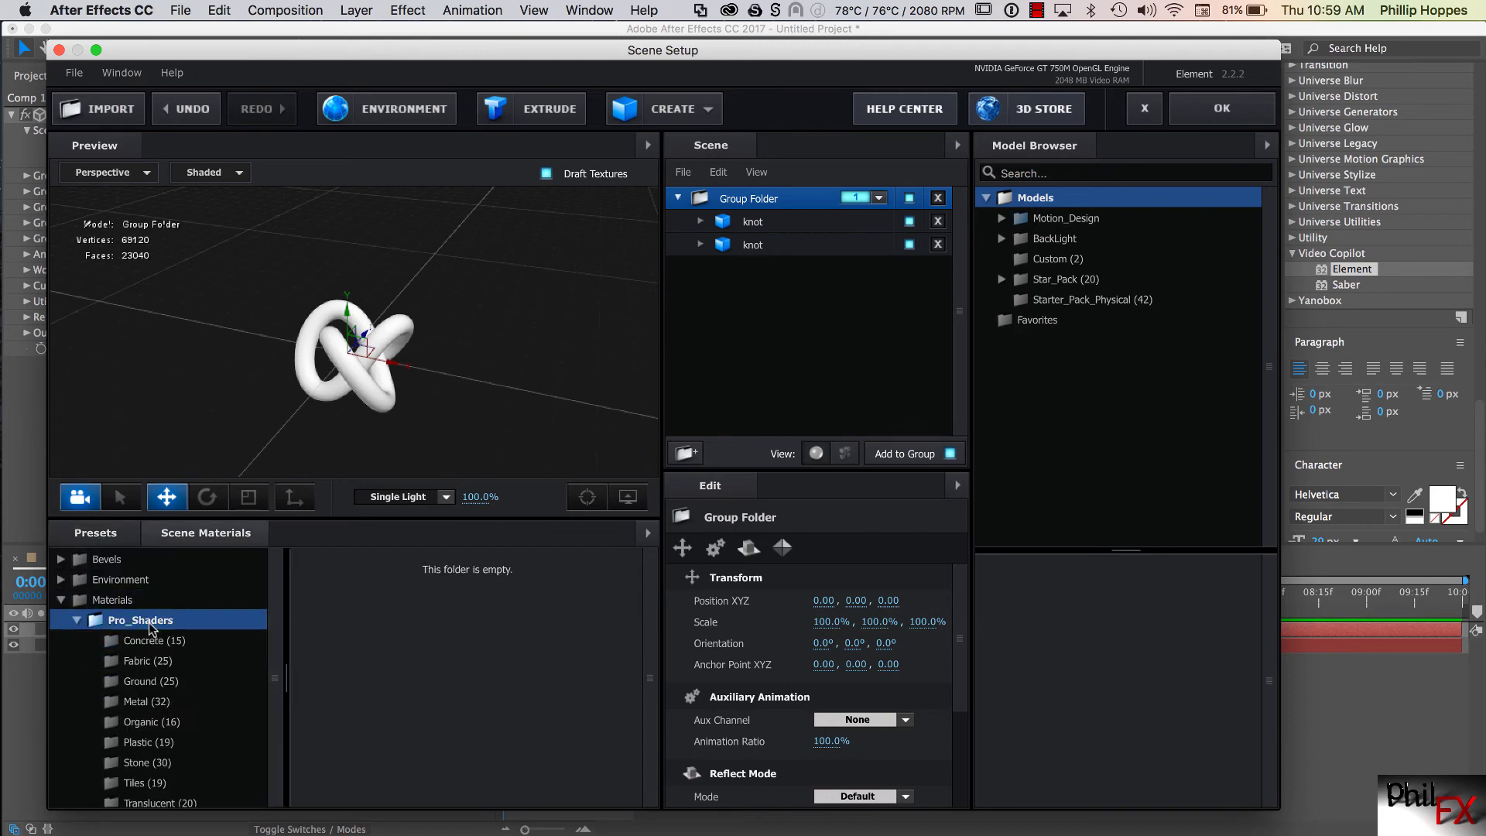
{"action": "left_click", "coordinate": [138, 702]}
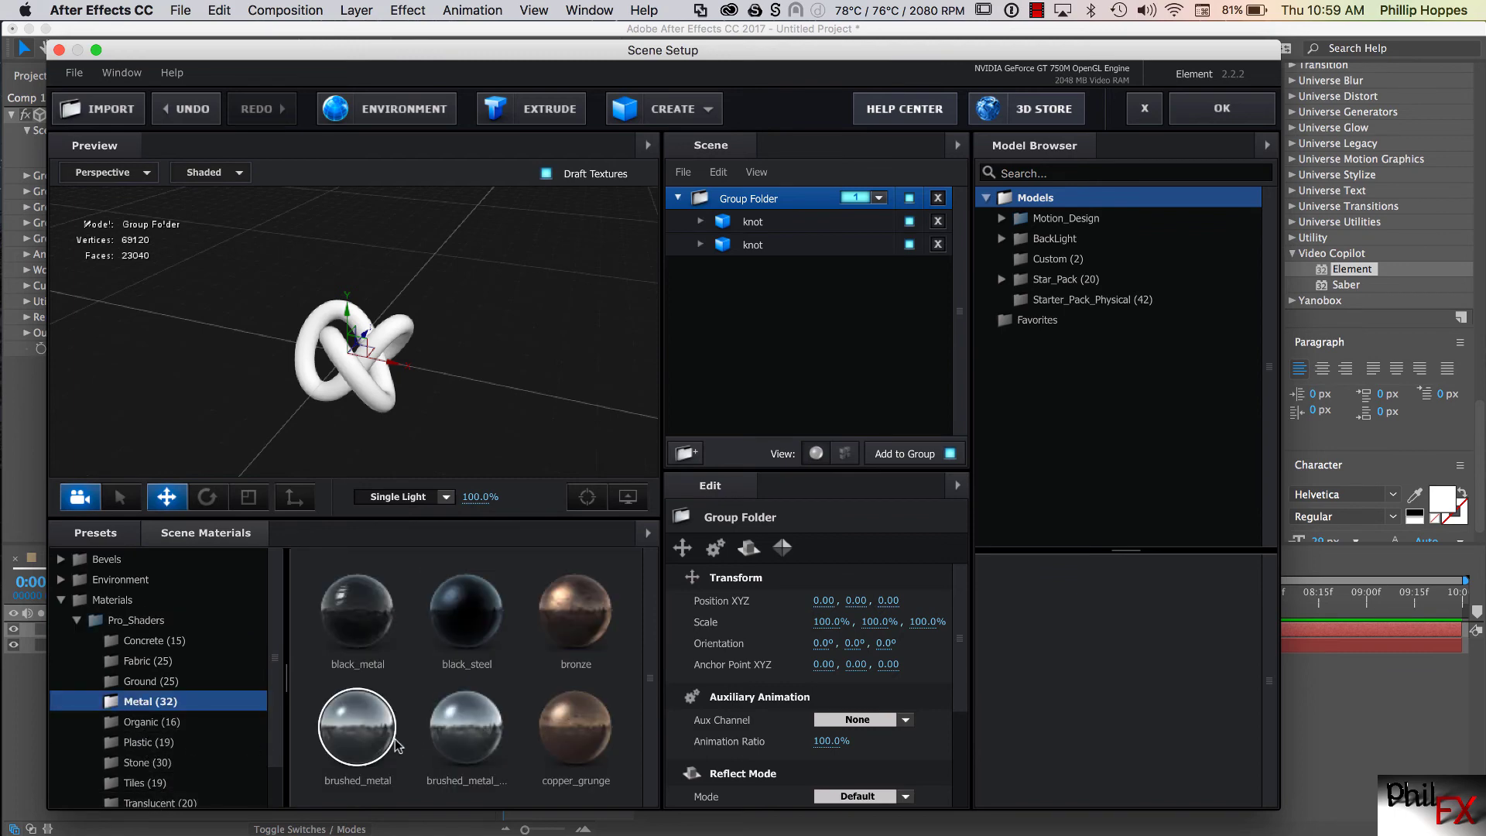
{"action": "mouse_move", "coordinate": [370, 741]}
{"action": "left_mouse_down"}
{"action": "mouse_move", "coordinate": [402, 391]}
{"action": "mouse_move", "coordinate": [371, 363]}
{"action": "mouse_move", "coordinate": [365, 391]}
{"action": "left_mouse_up"}
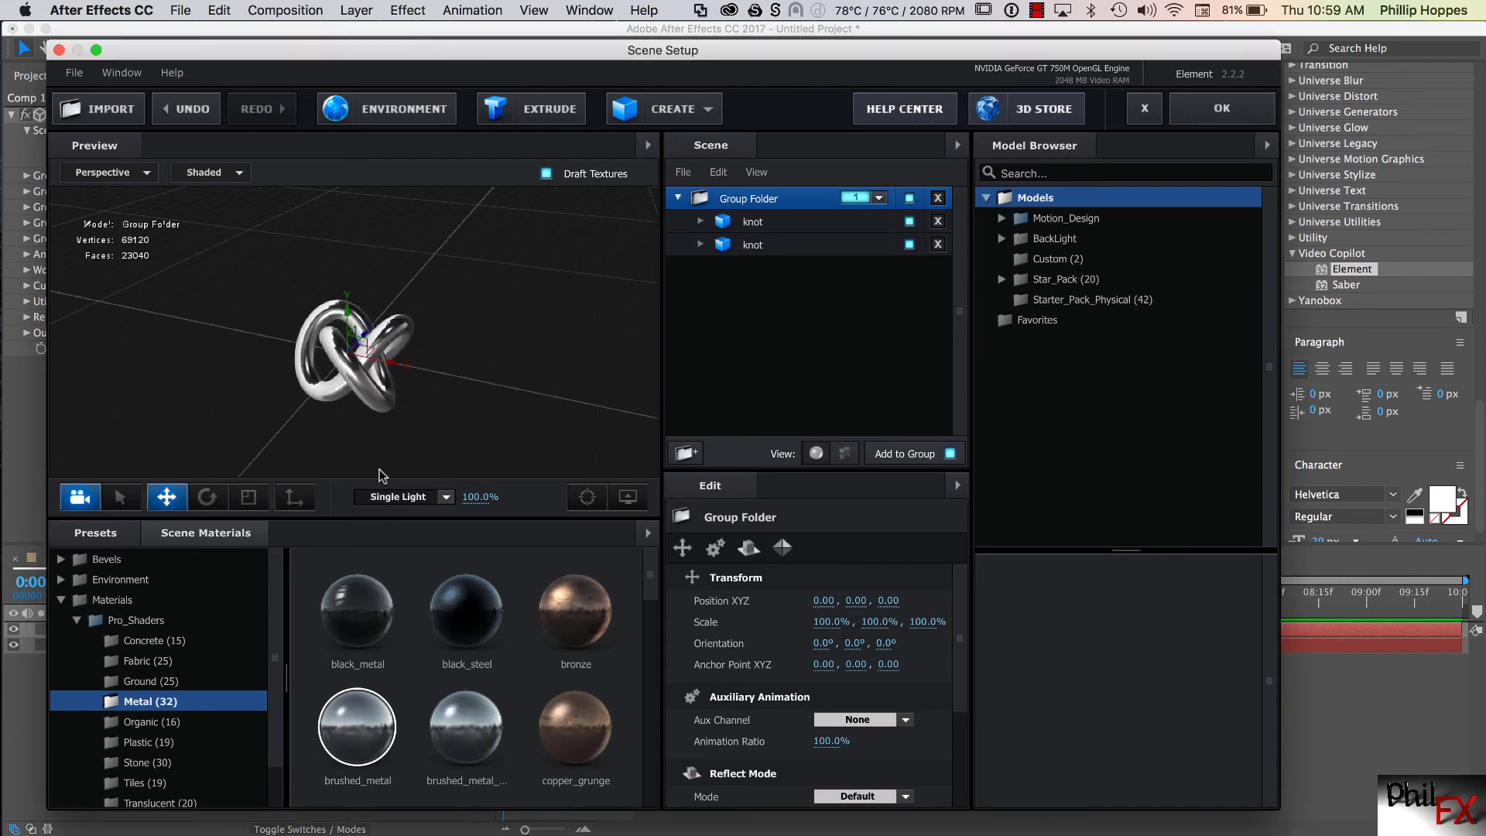
Collapse Pro_Shaders and review the materials used in the scene
{"action": "left_click", "coordinate": [76, 621]}
{"action": "left_click", "coordinate": [112, 599]}
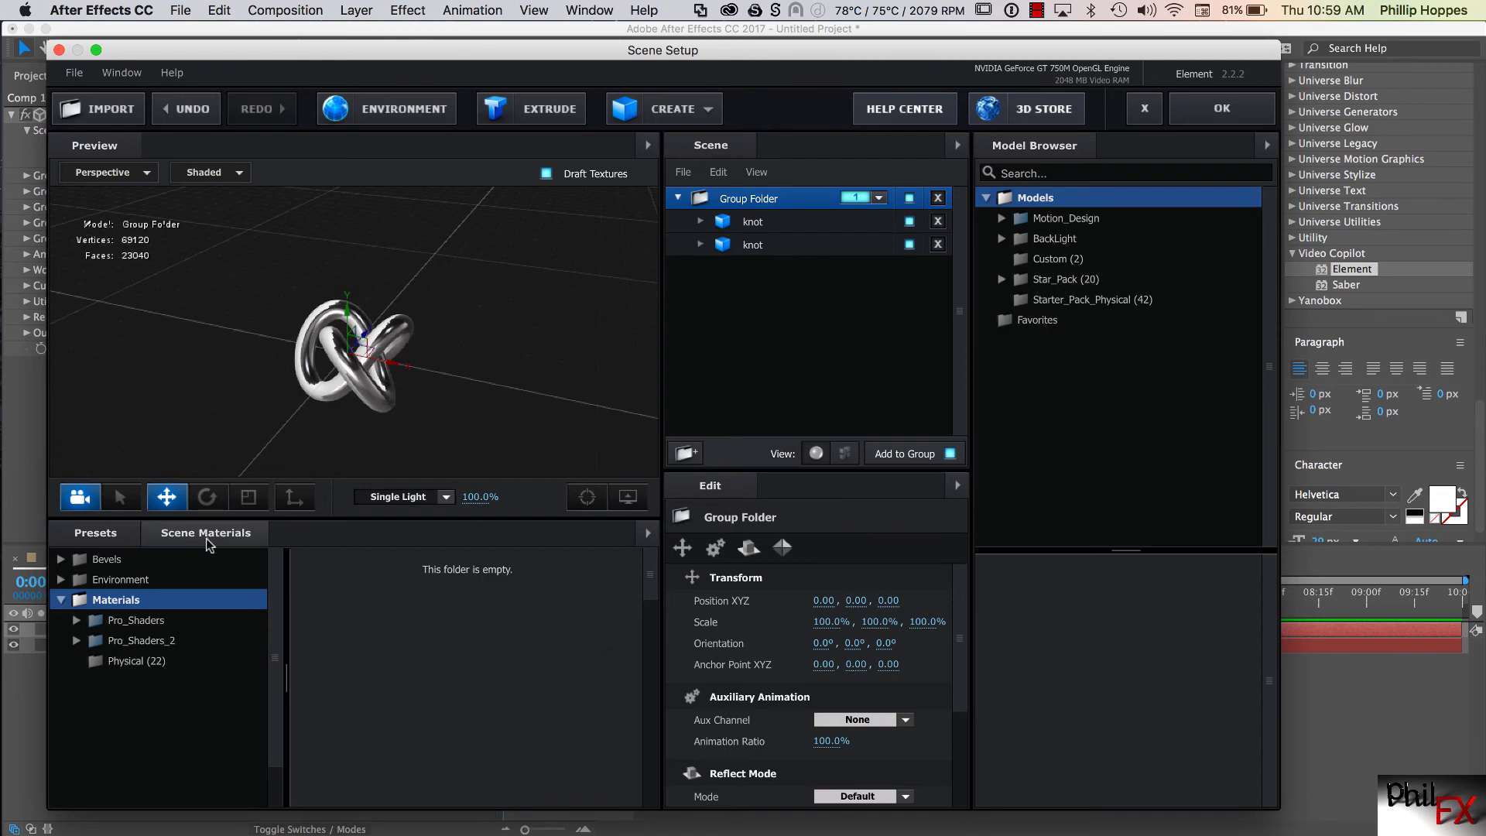
{"action": "left_click", "coordinate": [209, 534]}
{"action": "left_click", "coordinate": [96, 533]}
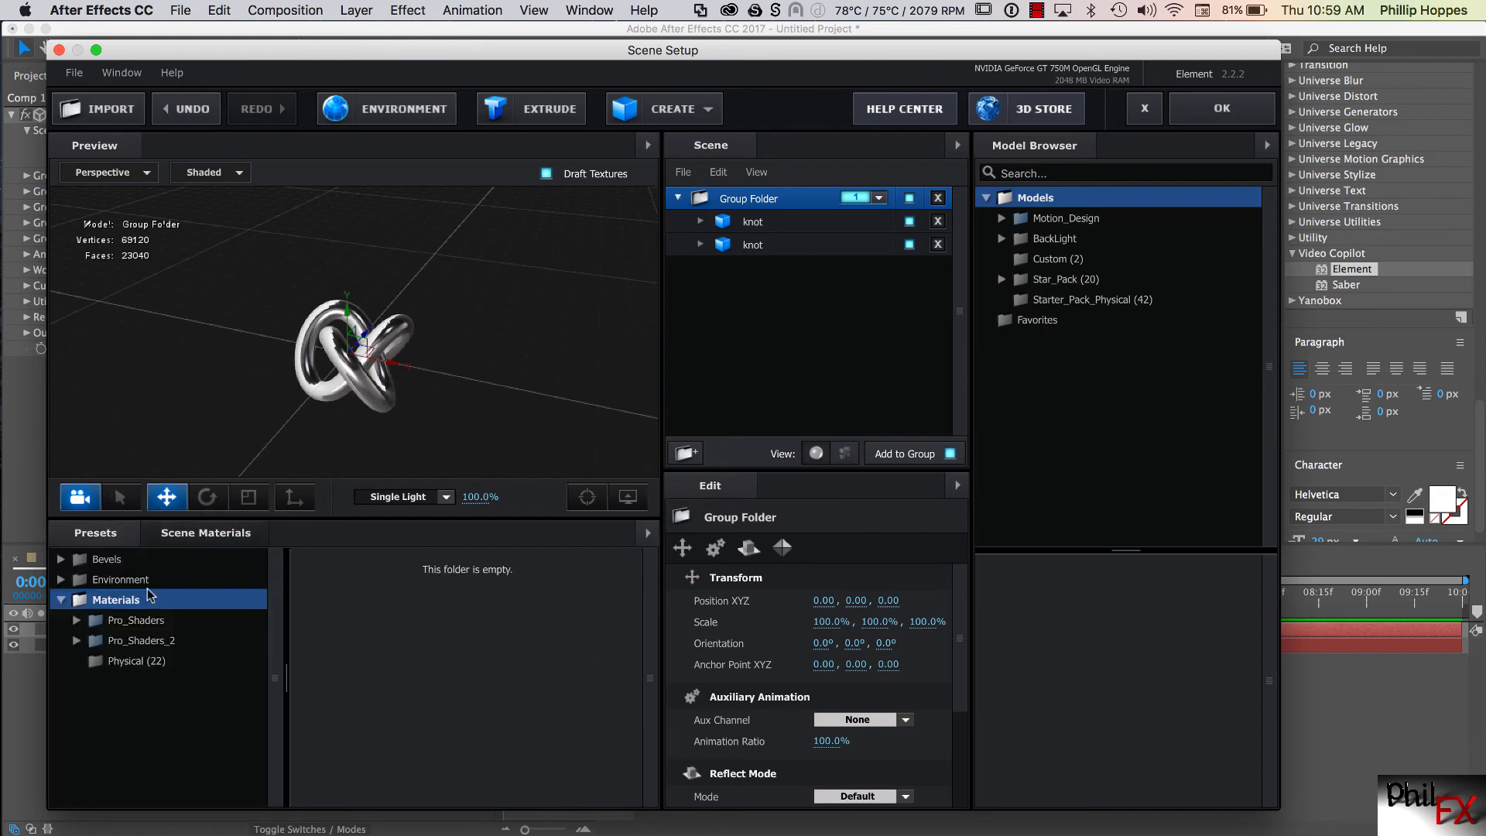
Light the knots with the BackLight_2K_02 environment map and inspect them from other angles
{"action": "left_click", "coordinate": [65, 580]}
{"action": "left_click", "coordinate": [61, 580]}
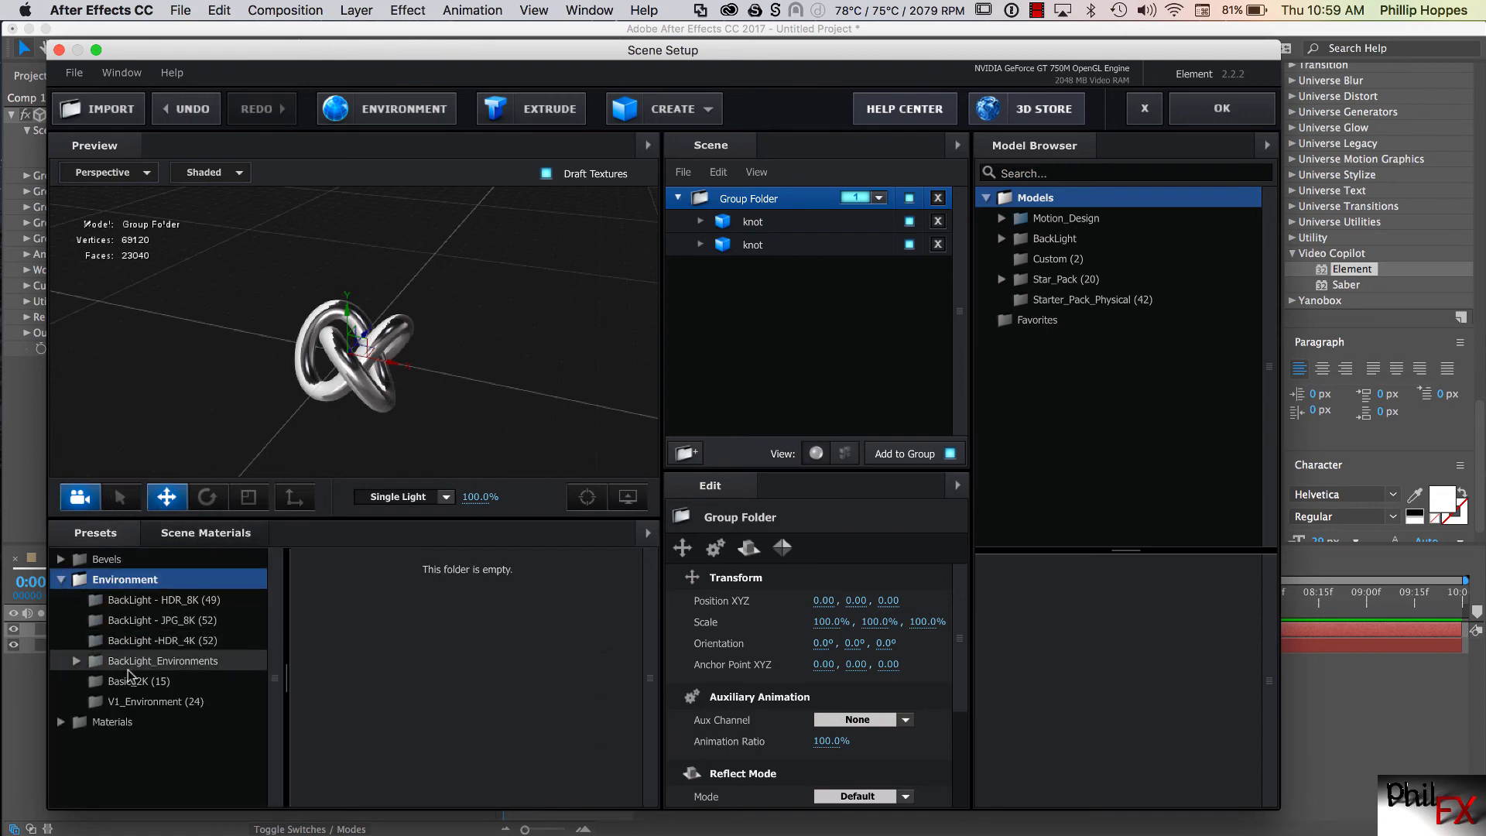
{"action": "left_click", "coordinate": [75, 663]}
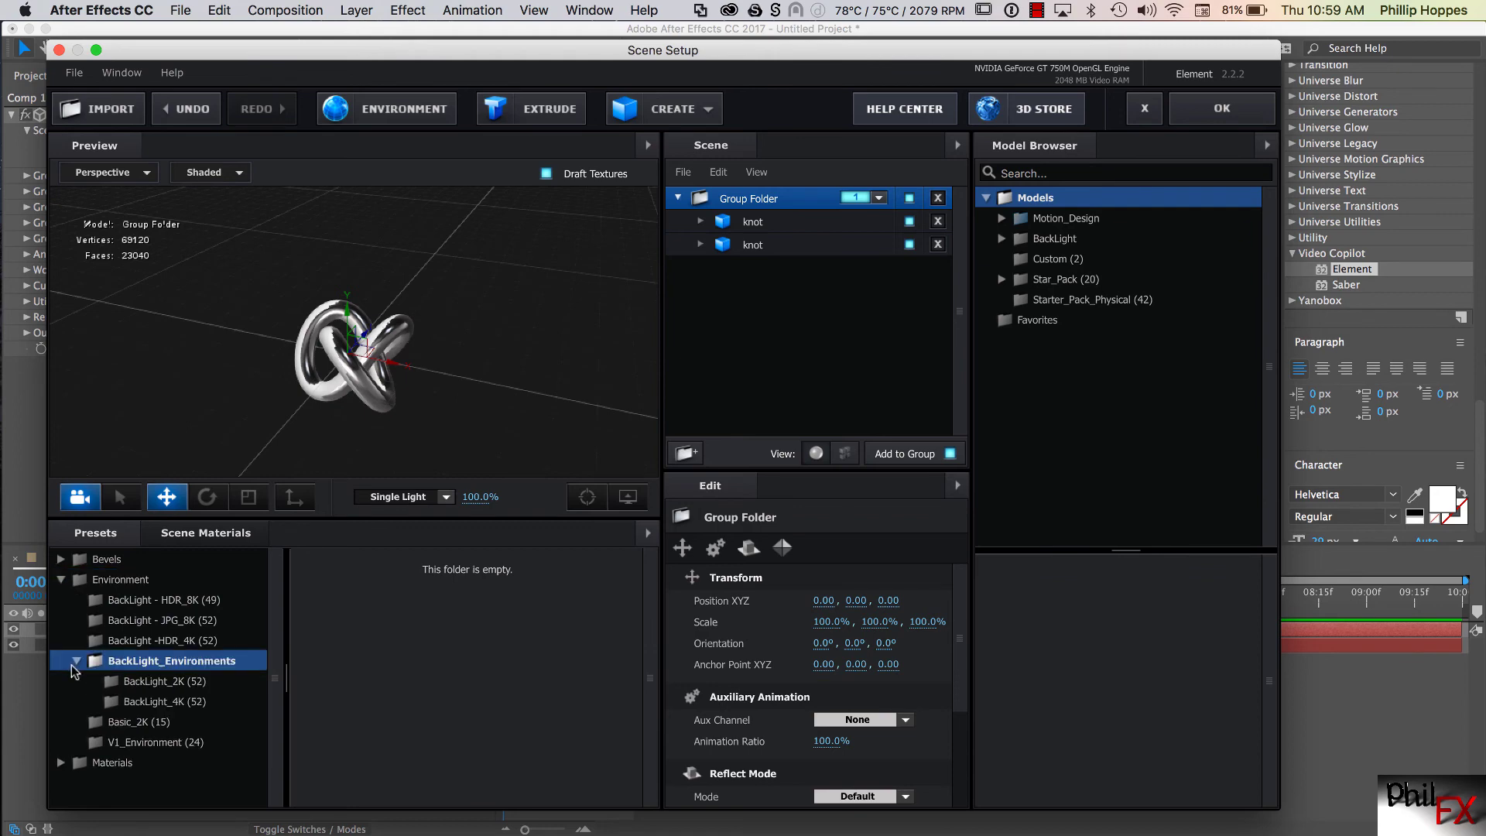
{"action": "left_click", "coordinate": [138, 685]}
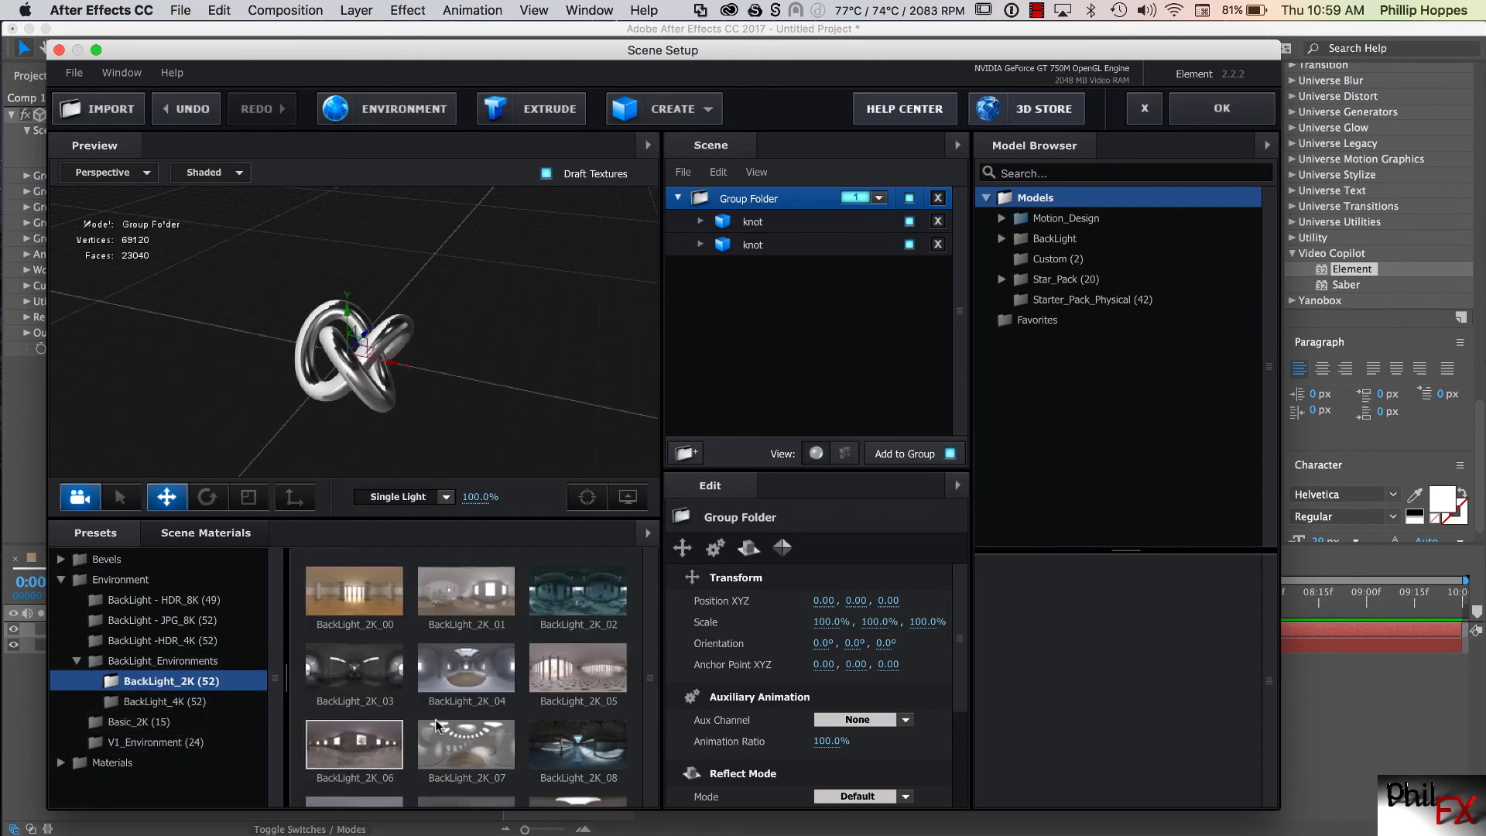
{"action": "left_click", "coordinate": [568, 598]}
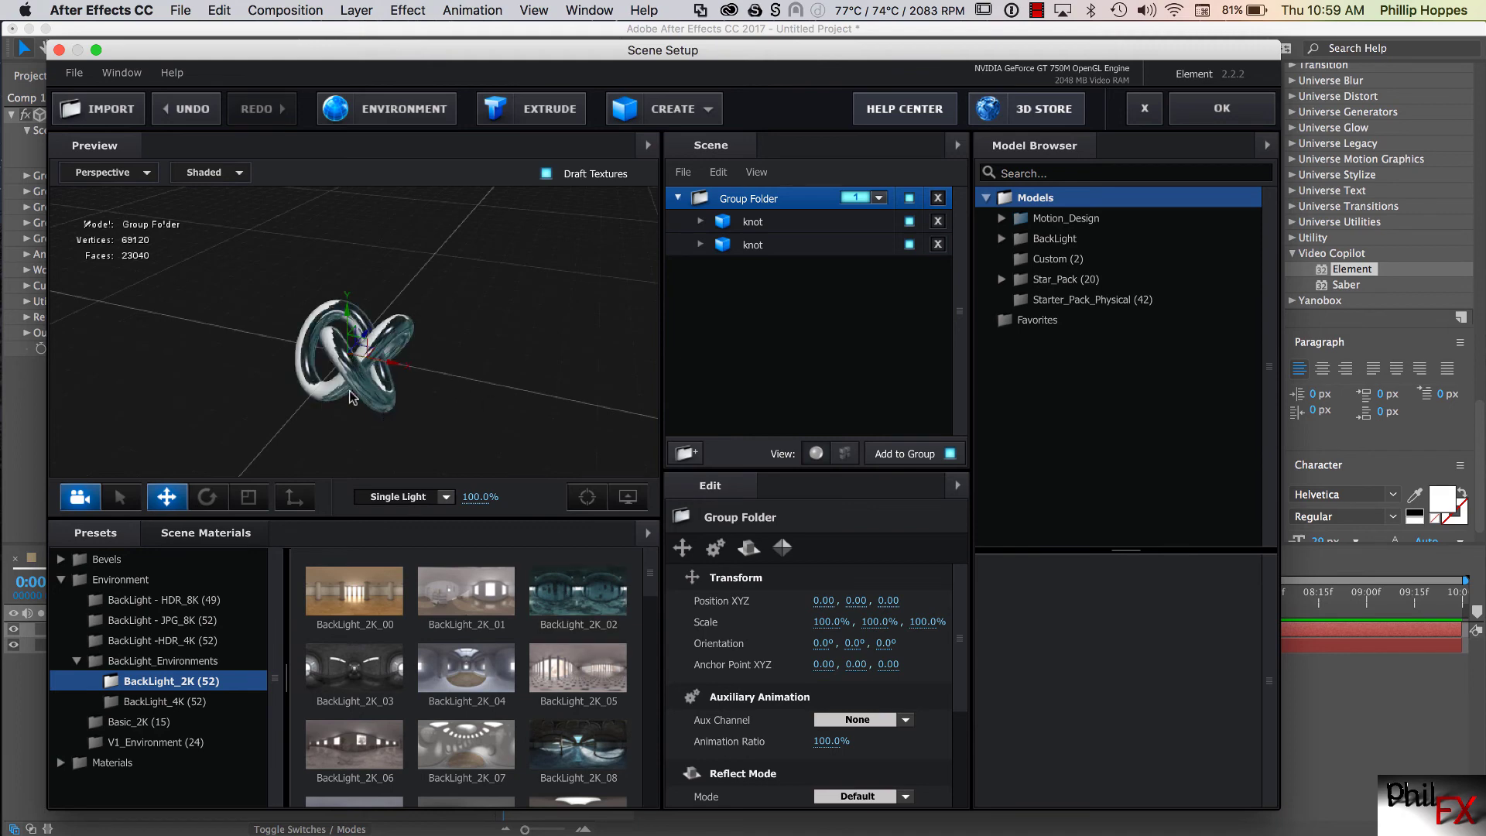
{"action": "left_click_drag", "start_coordinate": [396, 417], "coordinate": [348, 408]}
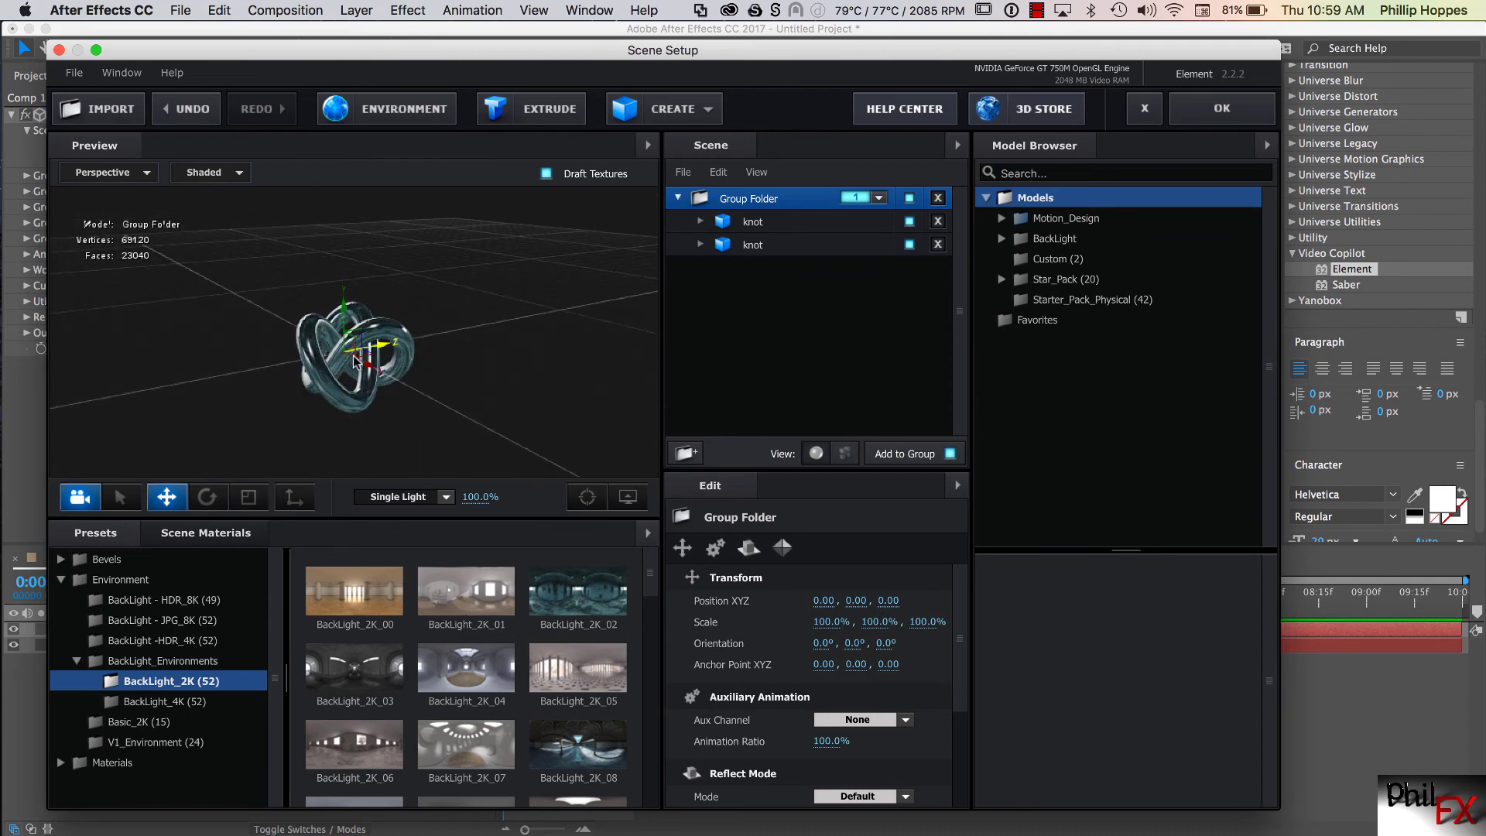
{"action": "left_click_drag", "start_coordinate": [318, 379], "coordinate": [352, 349]}
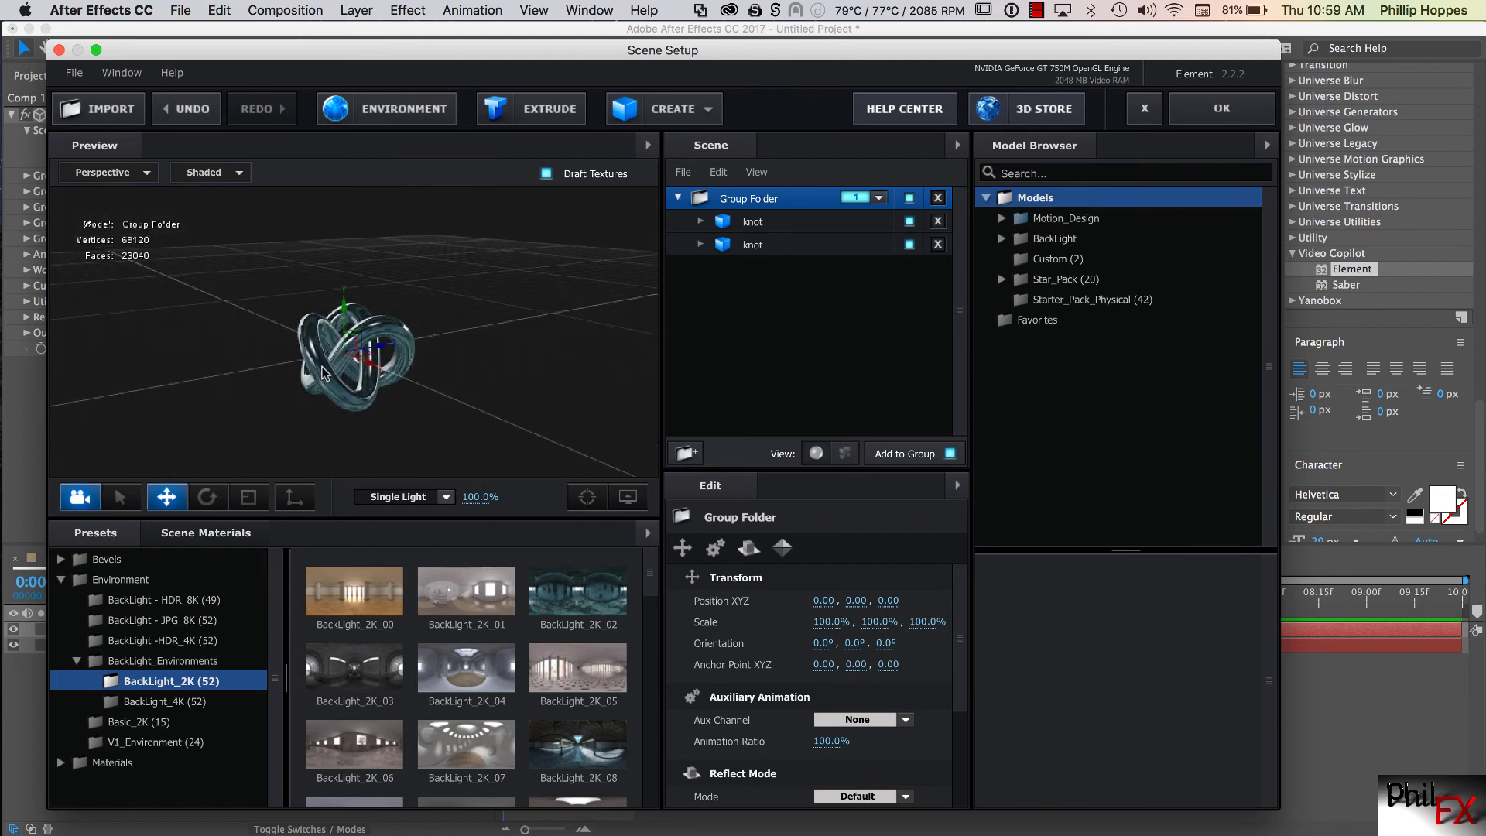
Close Scene Setup and add a Camera 1 layer with default camera settings
{"action": "left_click", "coordinate": [1220, 116]}
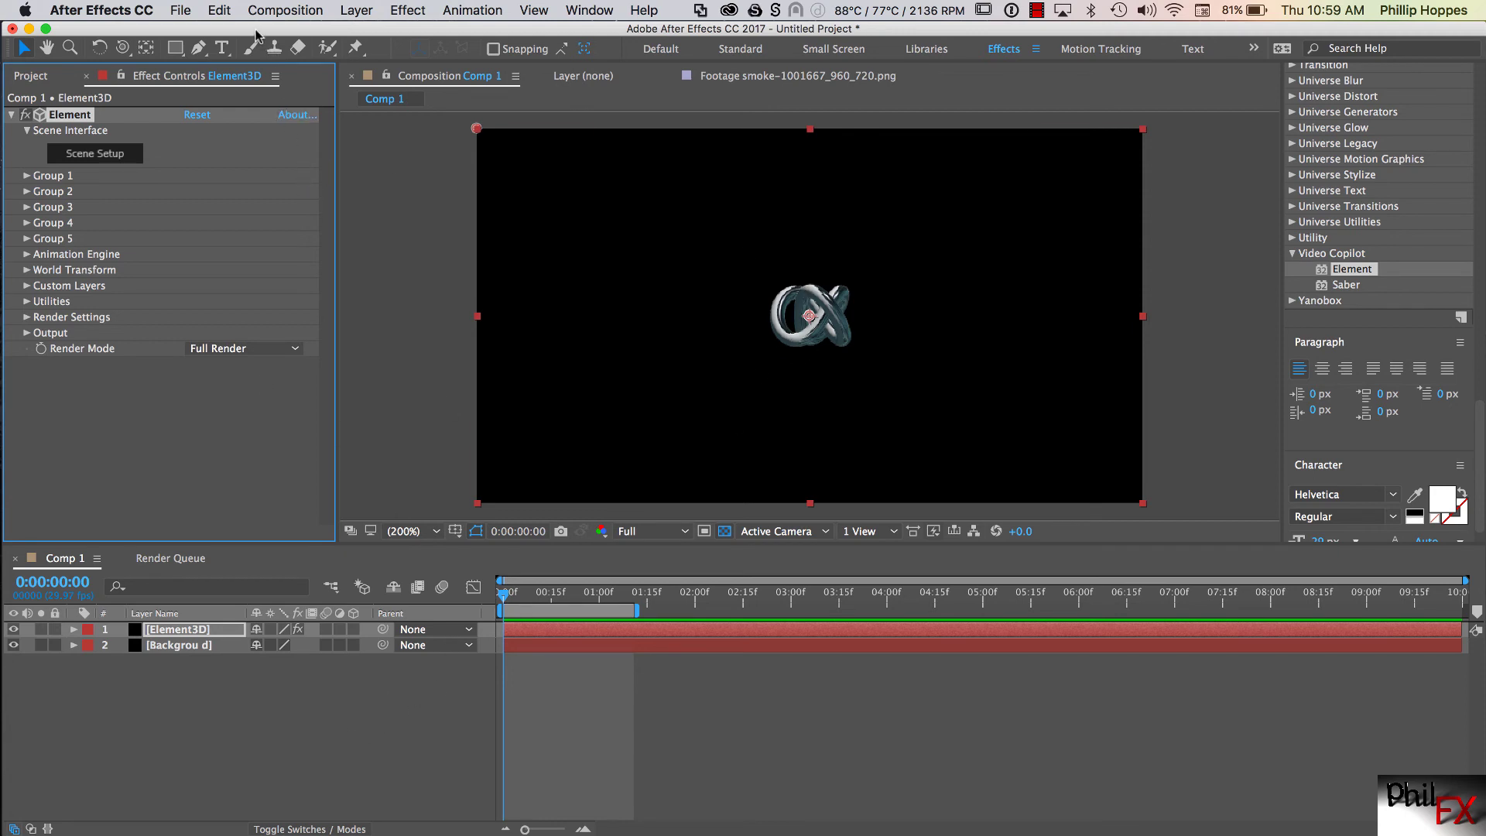
{"action": "left_click", "coordinate": [354, 11]}
{"action": "mouse_move", "coordinate": [364, 35]}
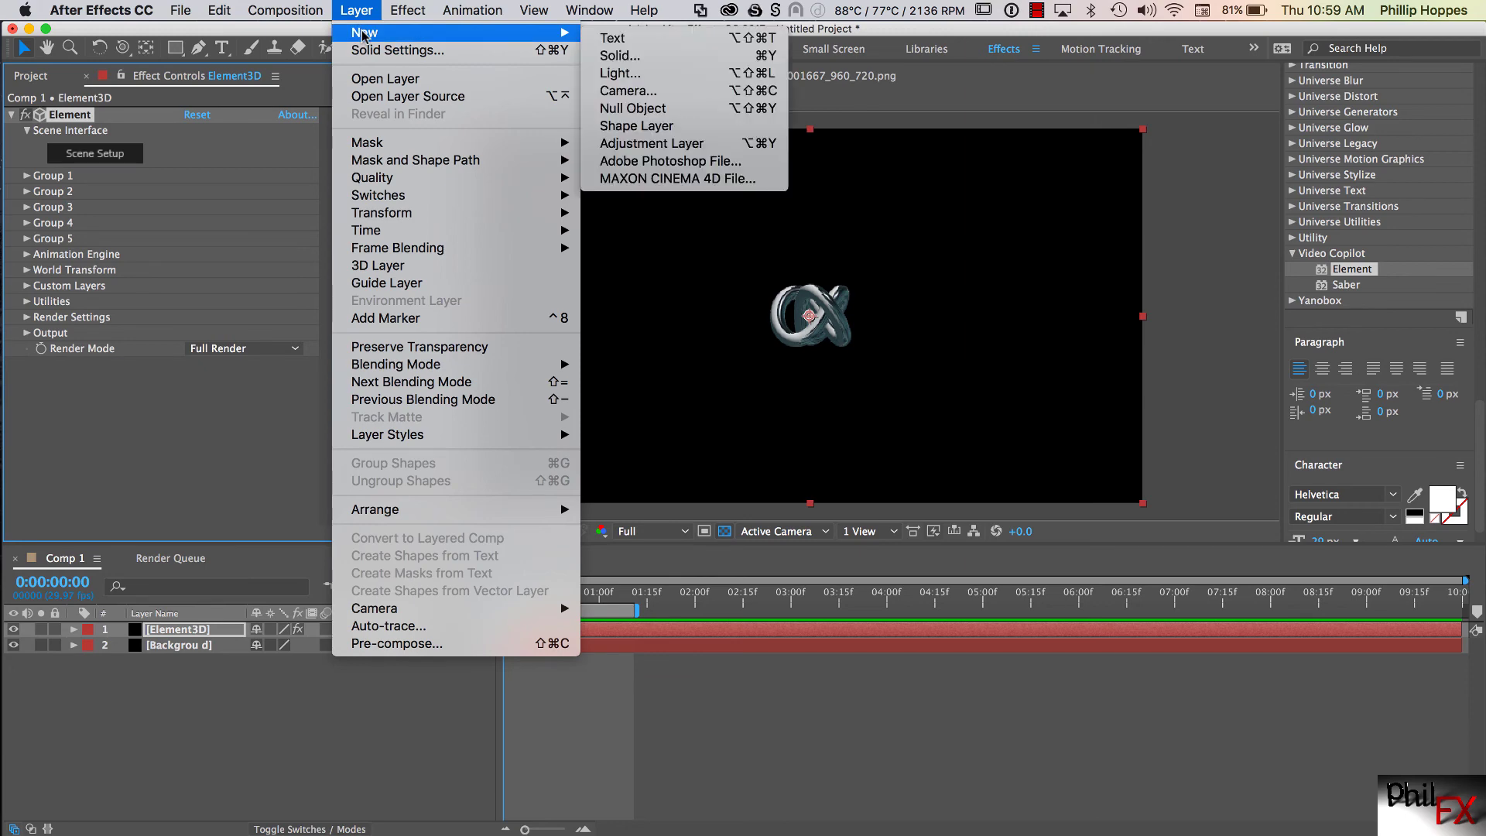
{"action": "left_click", "coordinate": [625, 90]}
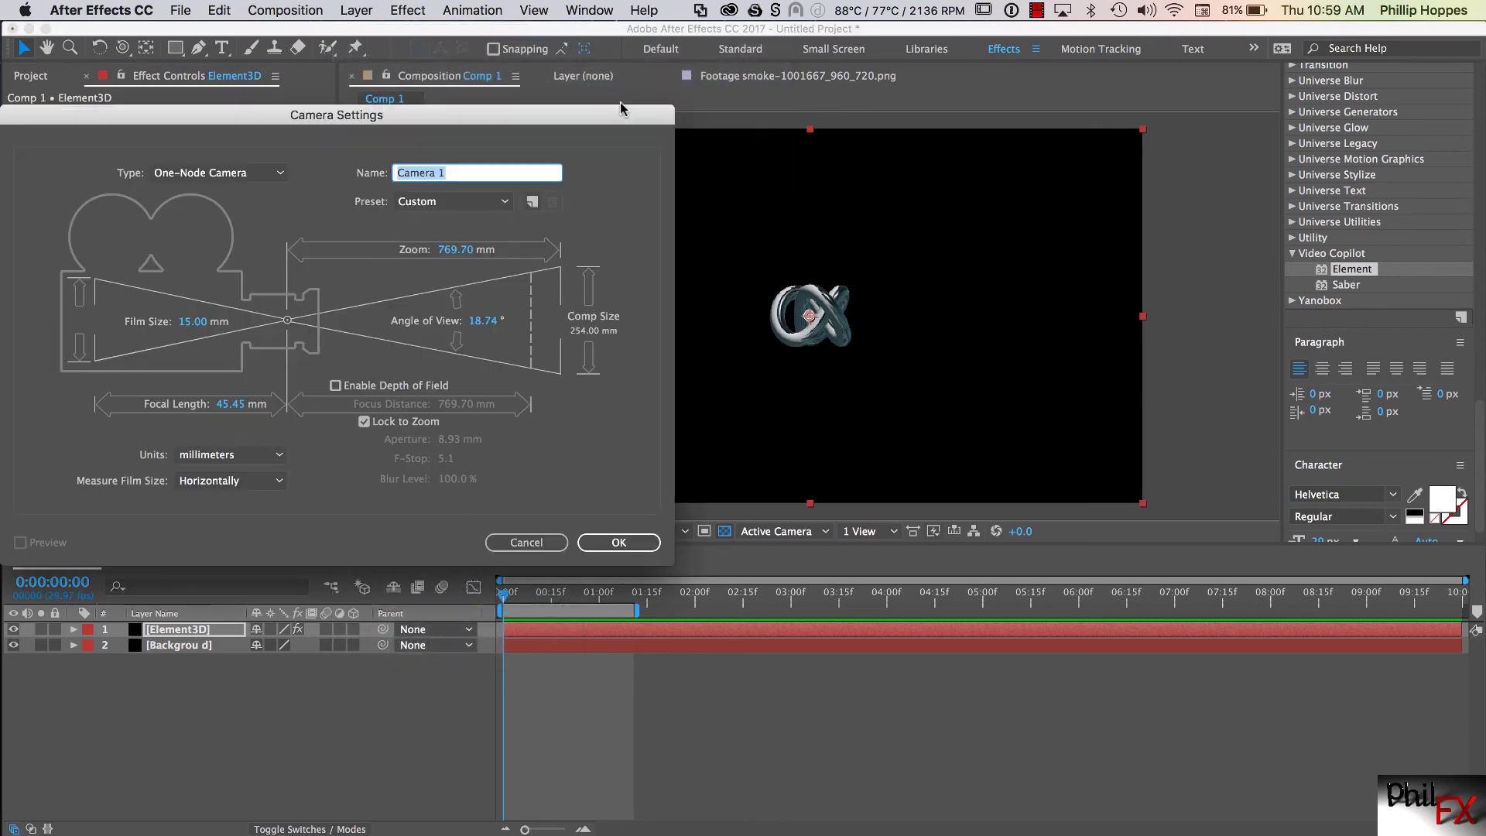
{"action": "left_click", "coordinate": [618, 542]}
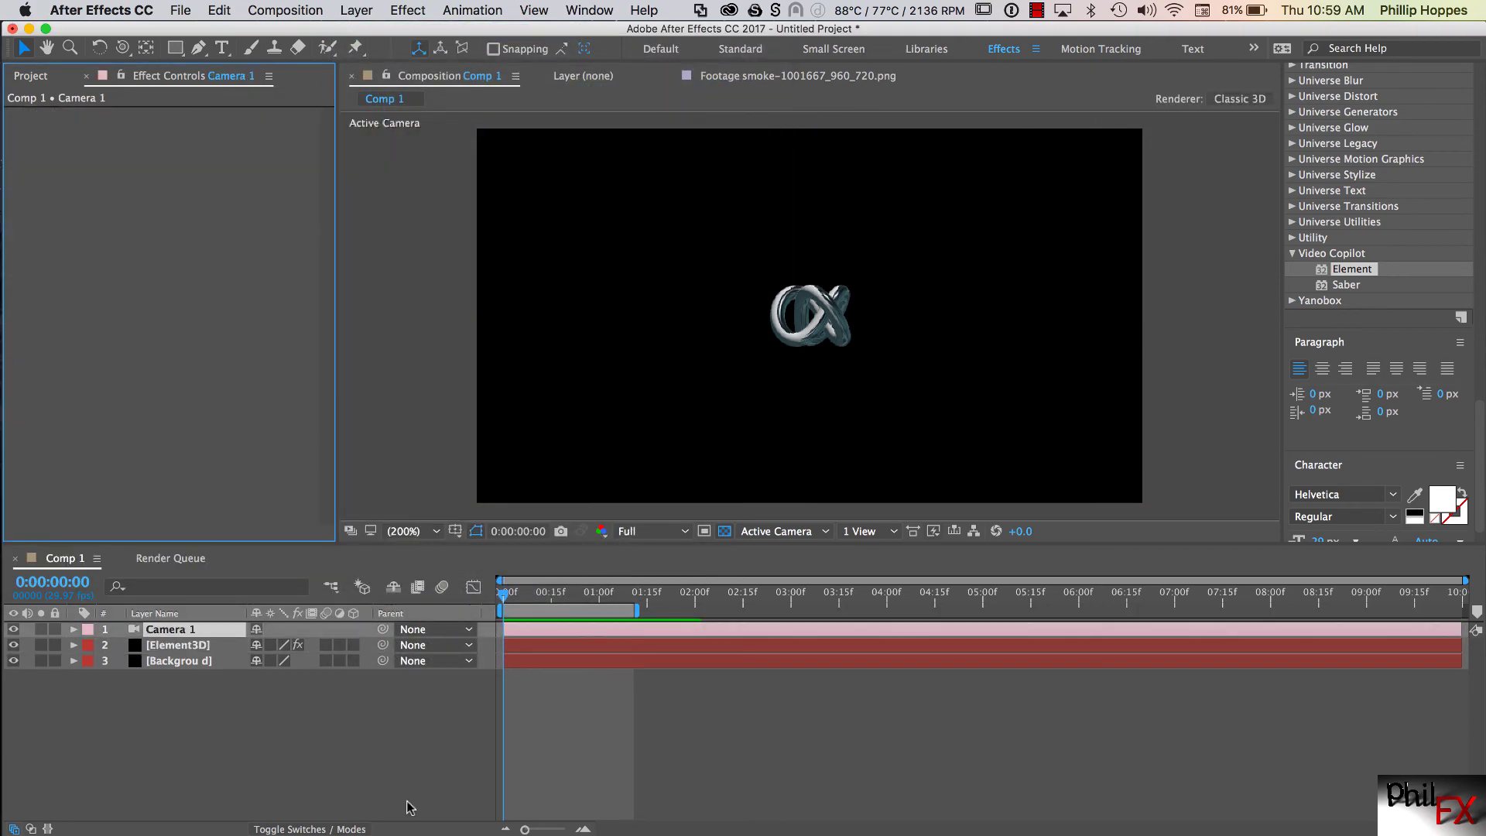
{"action": "left_click", "coordinate": [894, 532]}
Switch the viewer between single and 2 Views - Horizontal layouts, ending on two views
{"action": "left_click", "coordinate": [882, 569]}
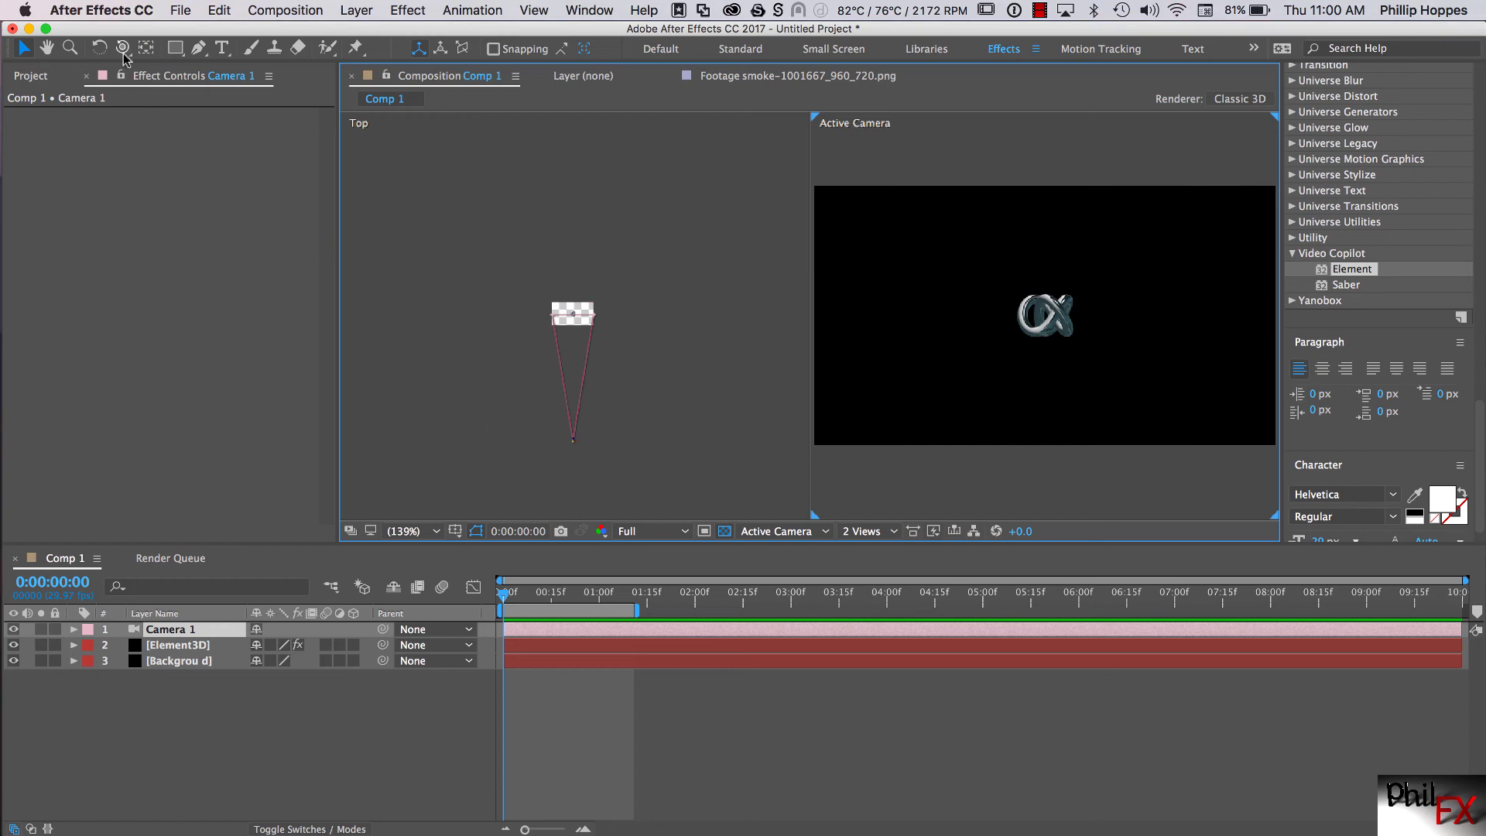
{"action": "left_click_drag", "start_coordinate": [122, 47], "coordinate": [190, 109]}
{"action": "scroll", "coordinate": [959, 402], "scroll_direction": "up", "scroll_amount": 5}
{"action": "scroll", "coordinate": [967, 395], "scroll_direction": "down", "scroll_amount": 2}
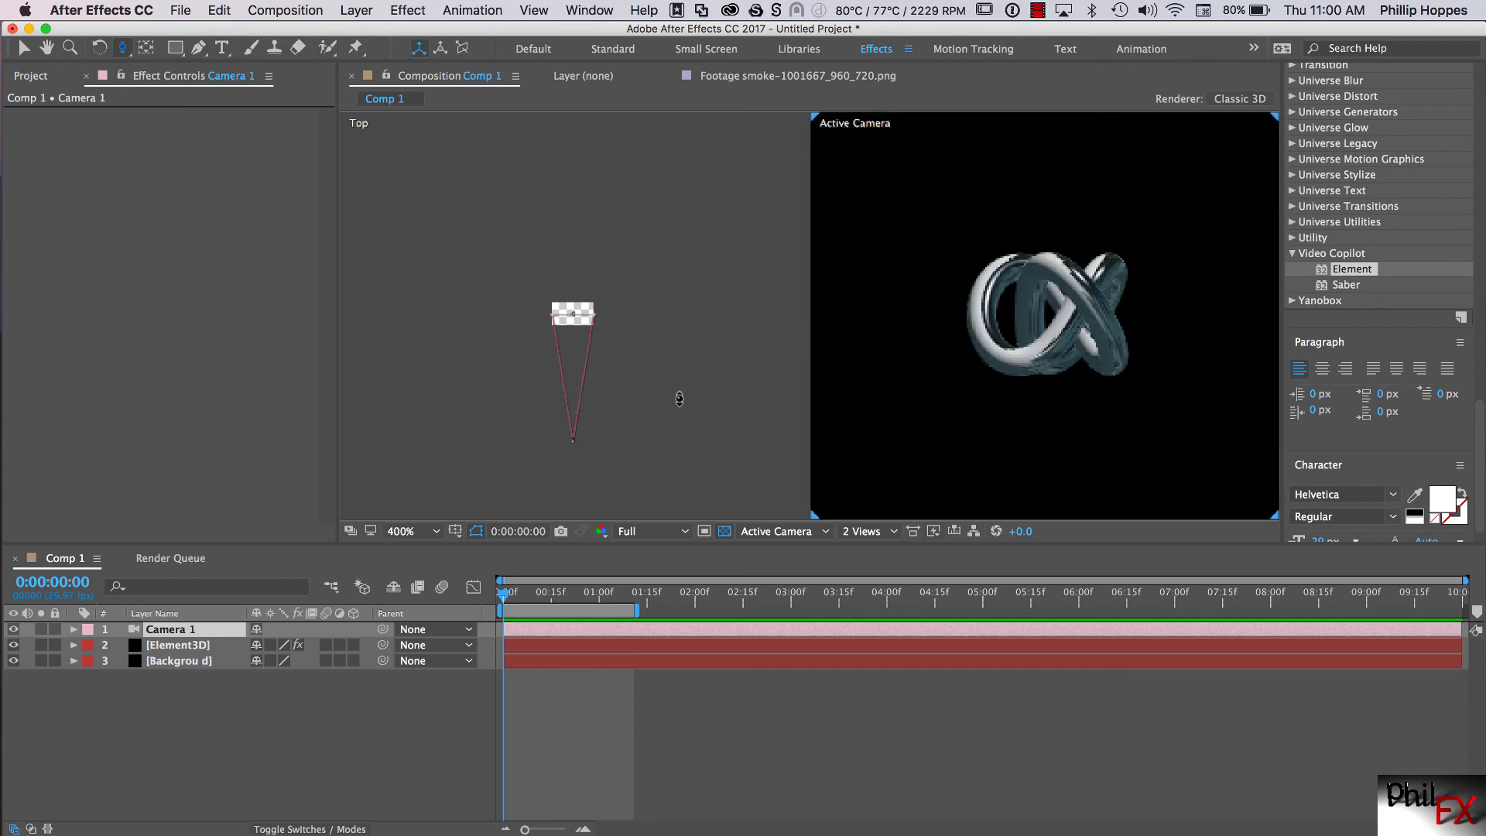
{"action": "left_click", "coordinate": [881, 533]}
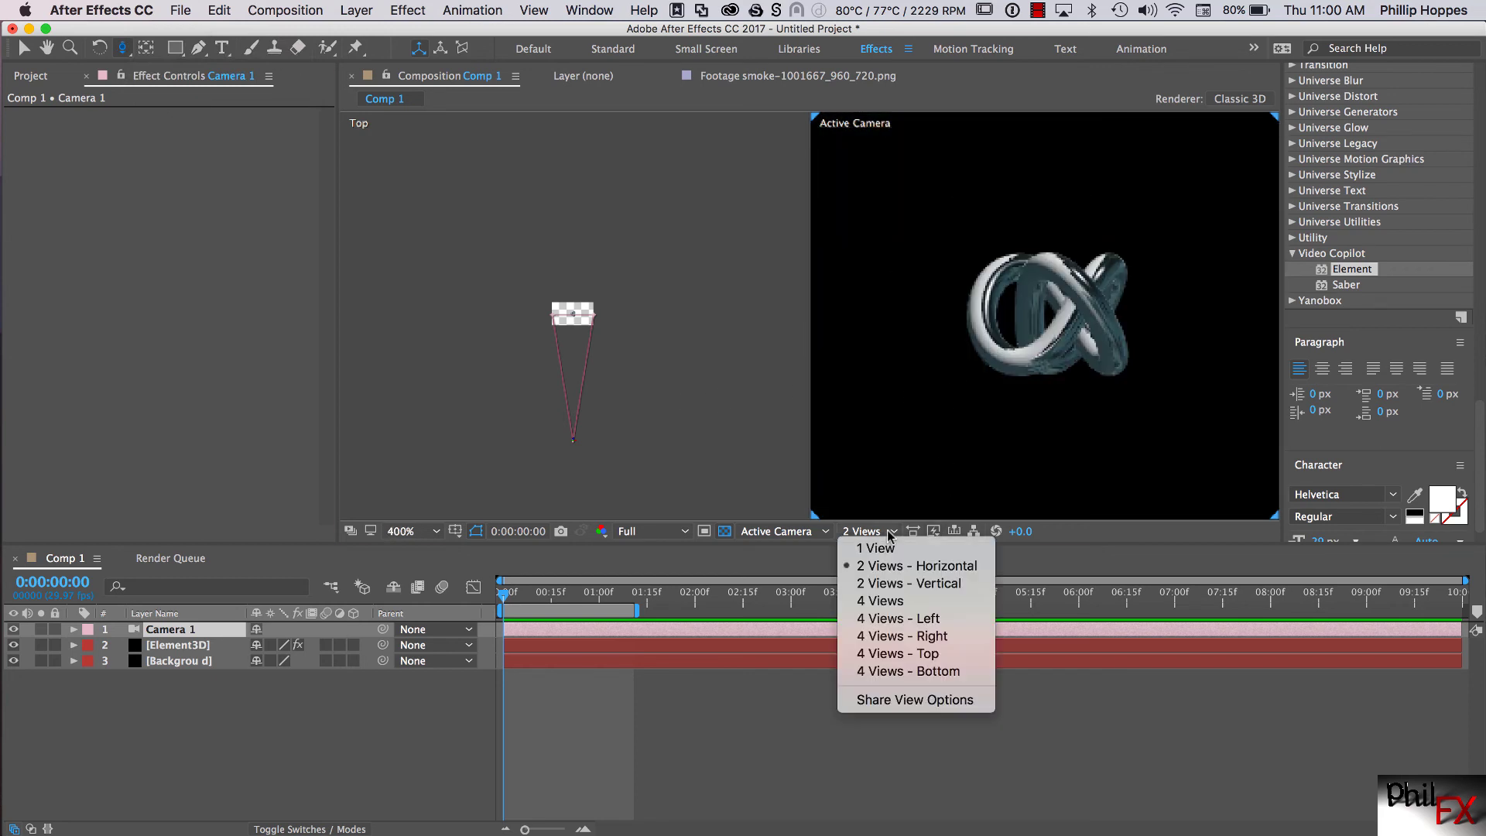
{"action": "left_click", "coordinate": [892, 557]}
{"action": "scroll", "coordinate": [830, 439], "scroll_direction": "up", "scroll_amount": 2}
{"action": "scroll", "coordinate": [831, 439], "scroll_direction": "down", "scroll_amount": 2}
{"action": "scroll", "coordinate": [830, 438], "scroll_direction": "down", "scroll_amount": 2}
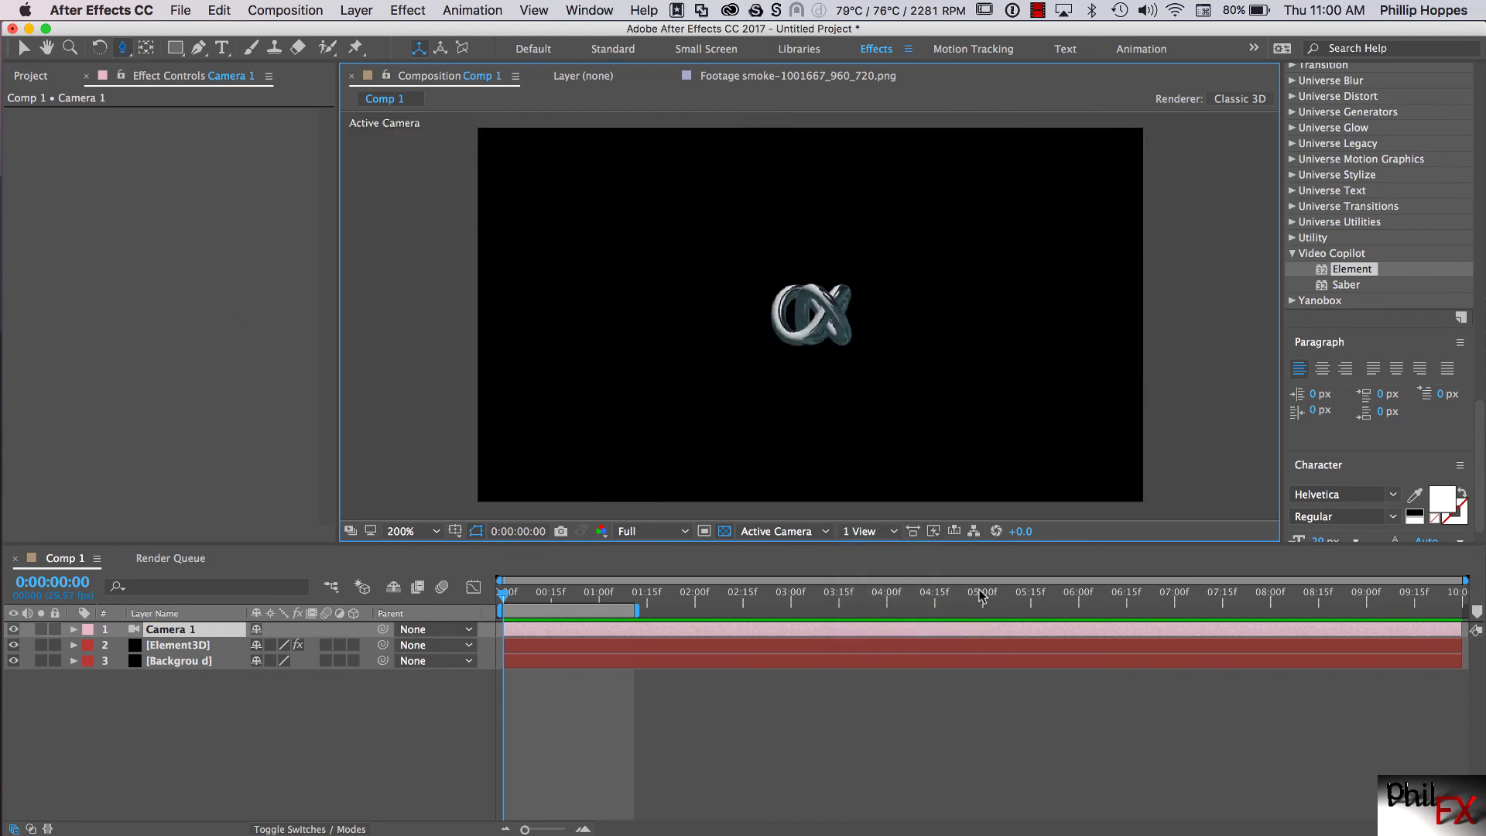
{"action": "left_click", "coordinate": [893, 531]}
{"action": "left_click", "coordinate": [700, 569]}
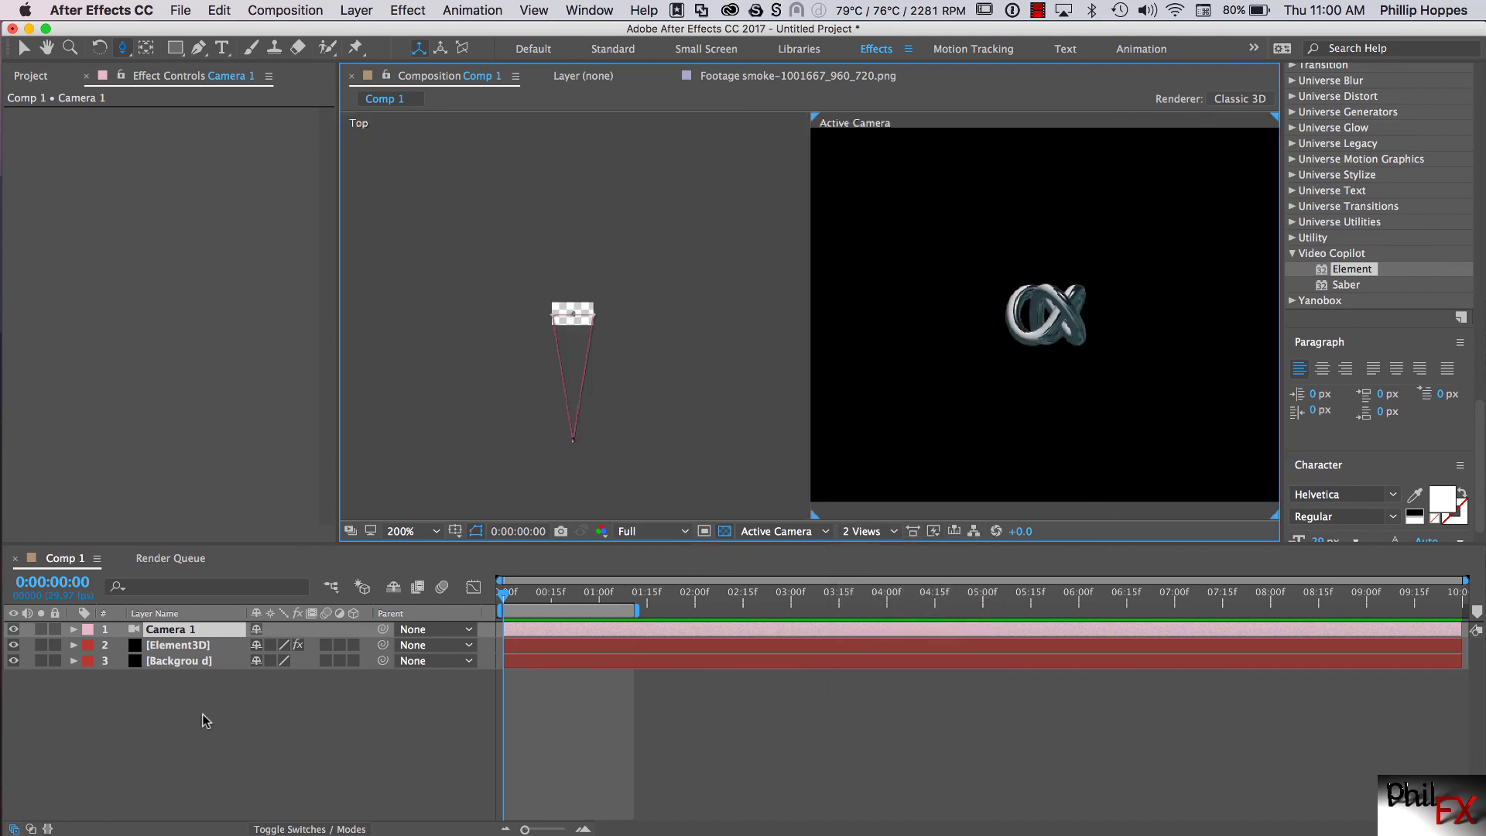
Dolly Camera 1 closer to the knot with Track Z, then return to 1 View
{"action": "left_click", "coordinate": [165, 629]}
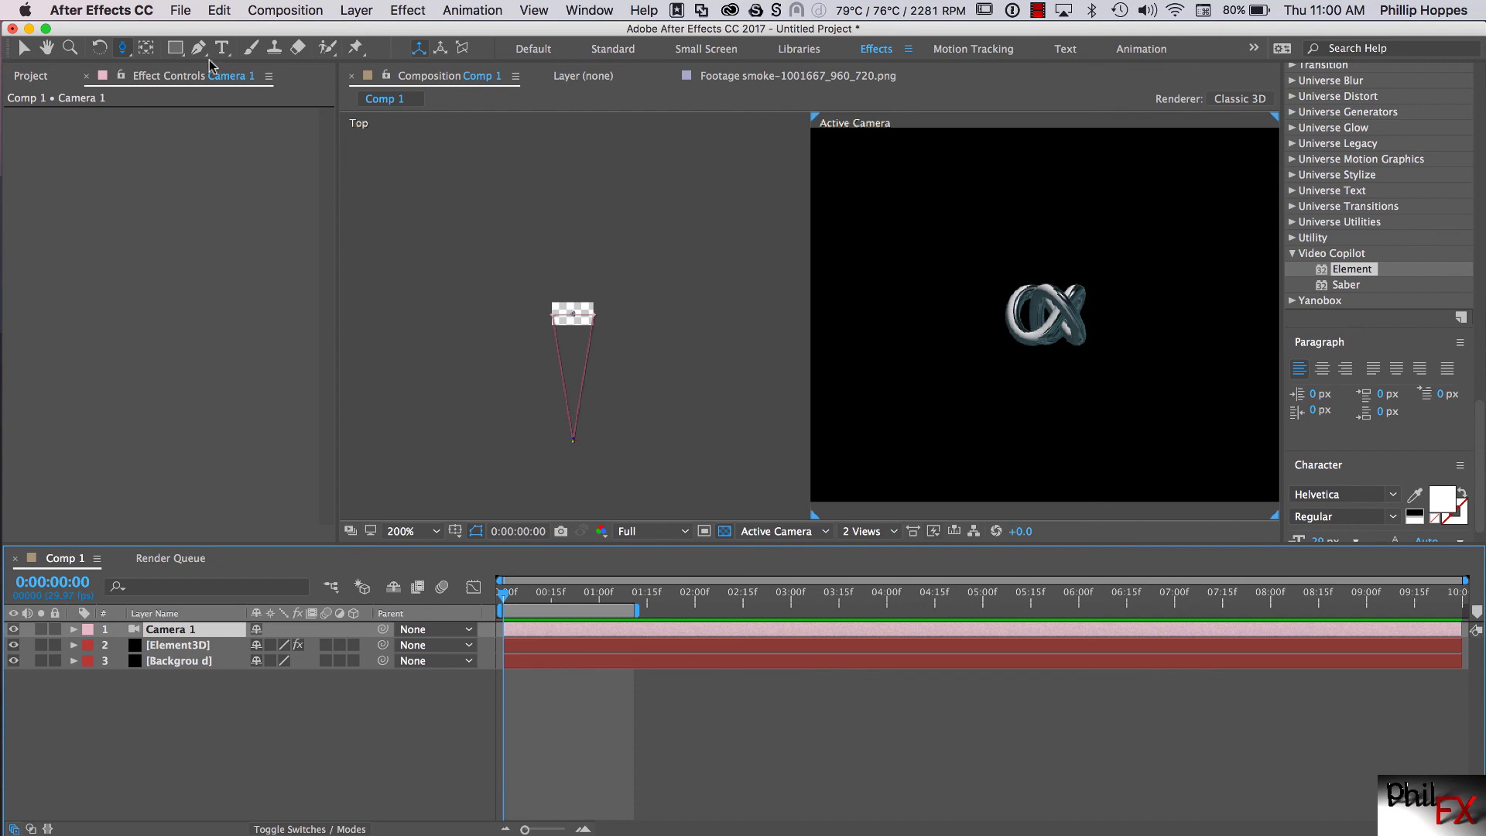
{"action": "left_click", "coordinate": [122, 48]}
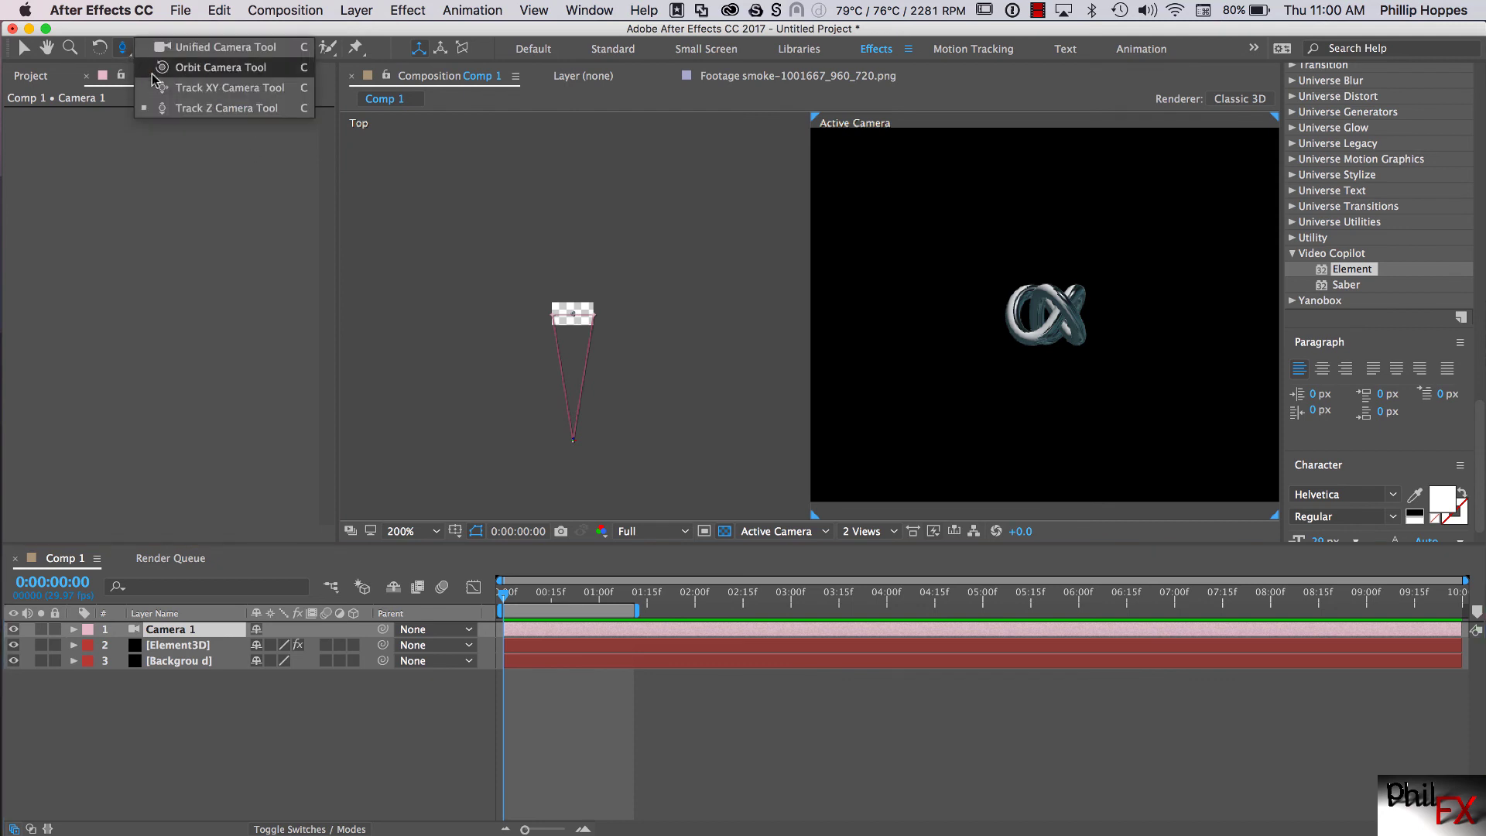
{"action": "left_click", "coordinate": [181, 109]}
{"action": "left_click_drag", "start_coordinate": [890, 343], "coordinate": [877, 384]}
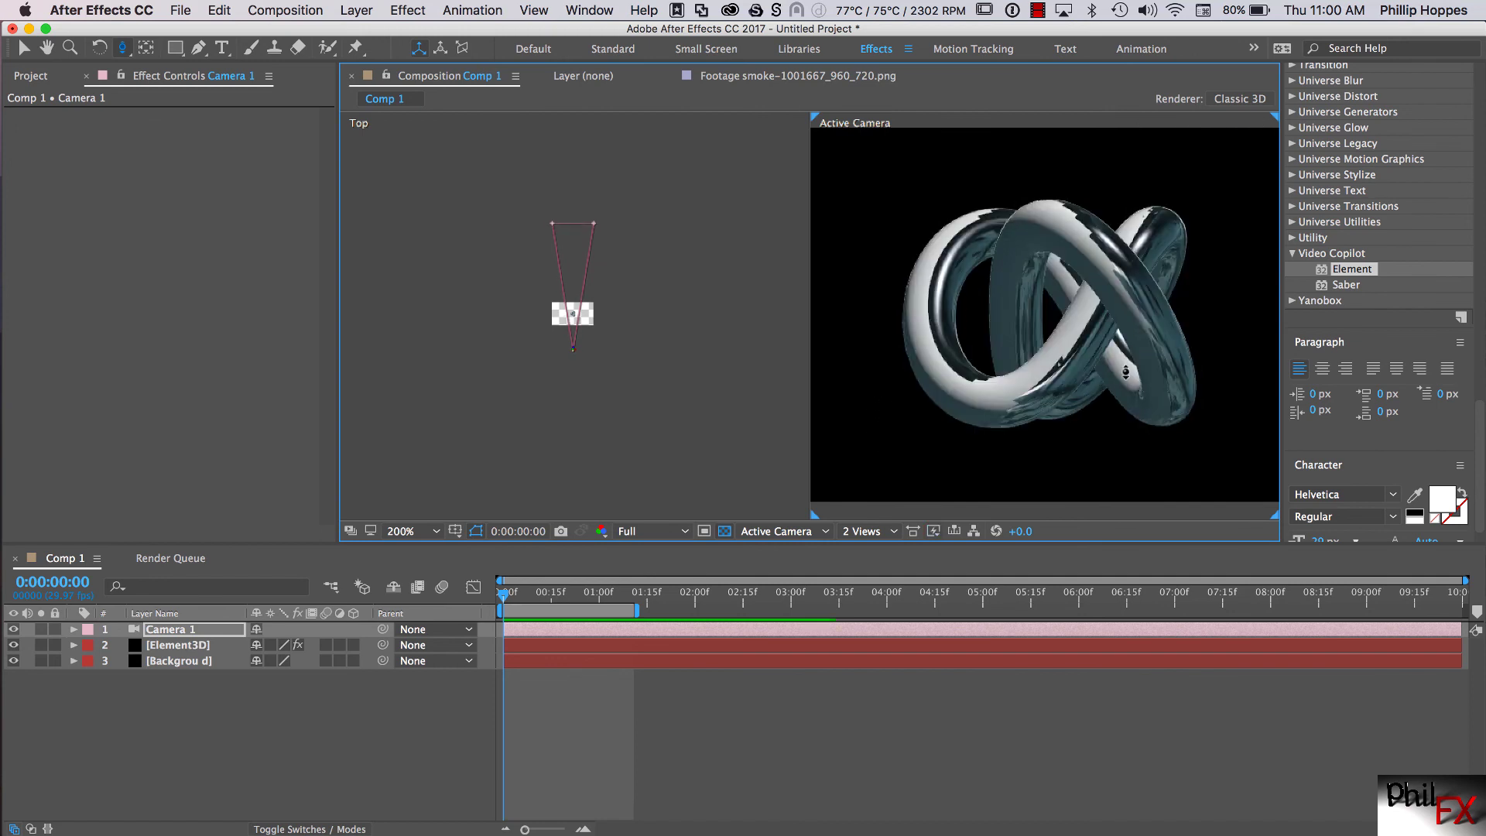
{"action": "left_click", "coordinate": [885, 531]}
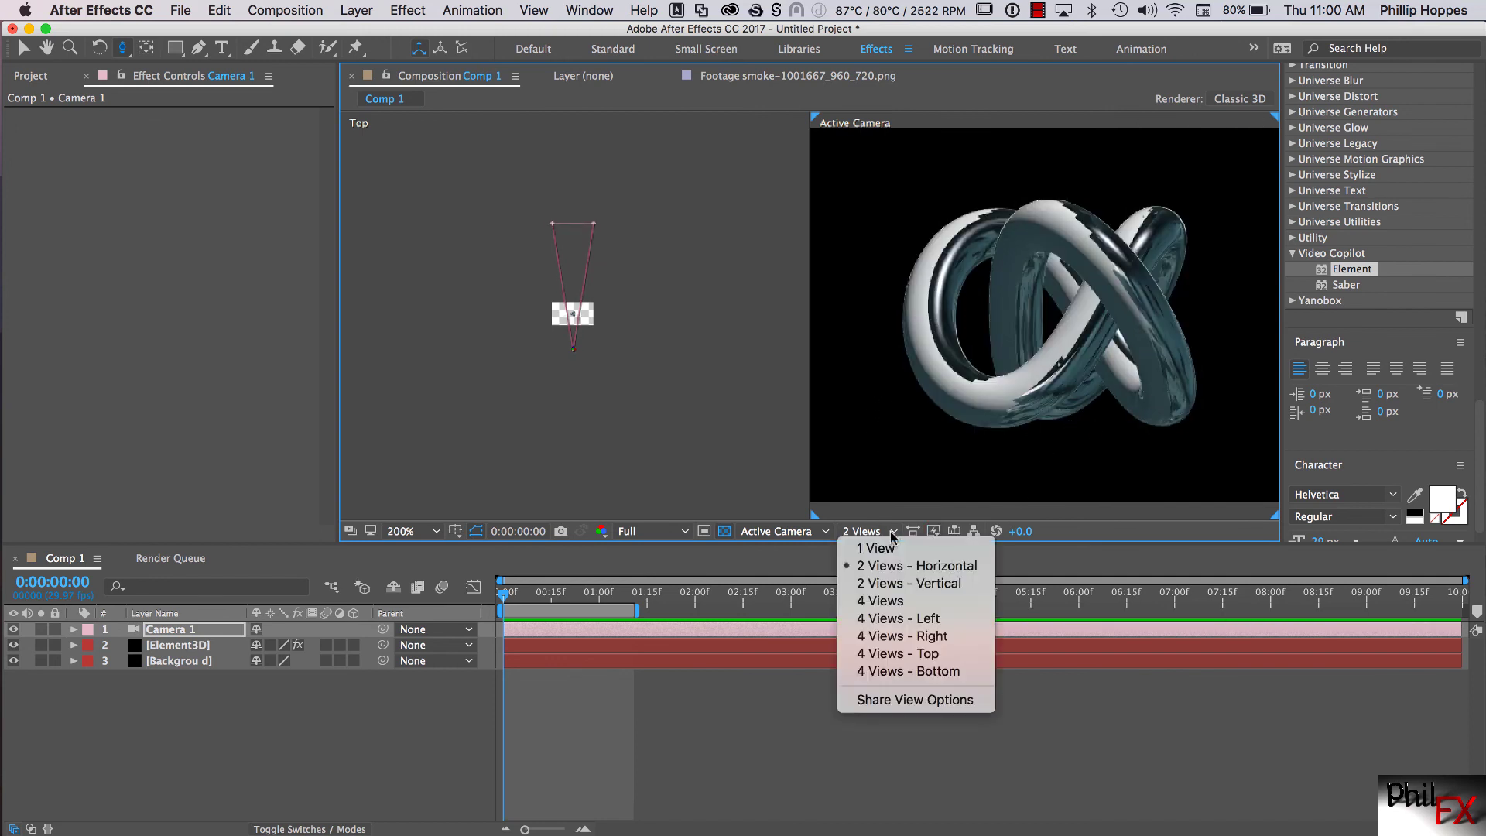
{"action": "left_click", "coordinate": [884, 552]}
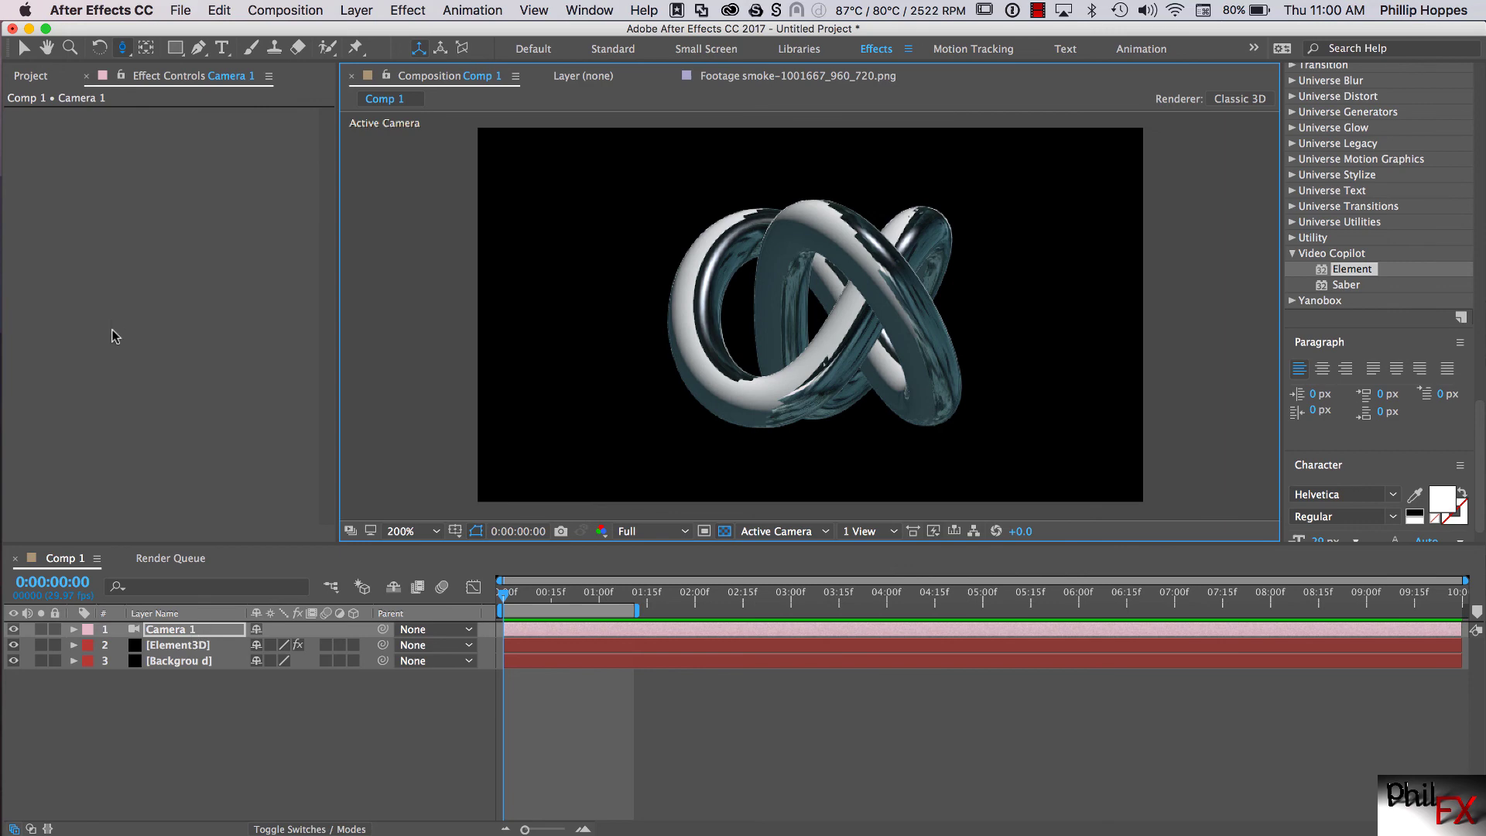
Set the Element3D layer's World Transform Y Rotation World to 105°
{"action": "left_click", "coordinate": [168, 648]}
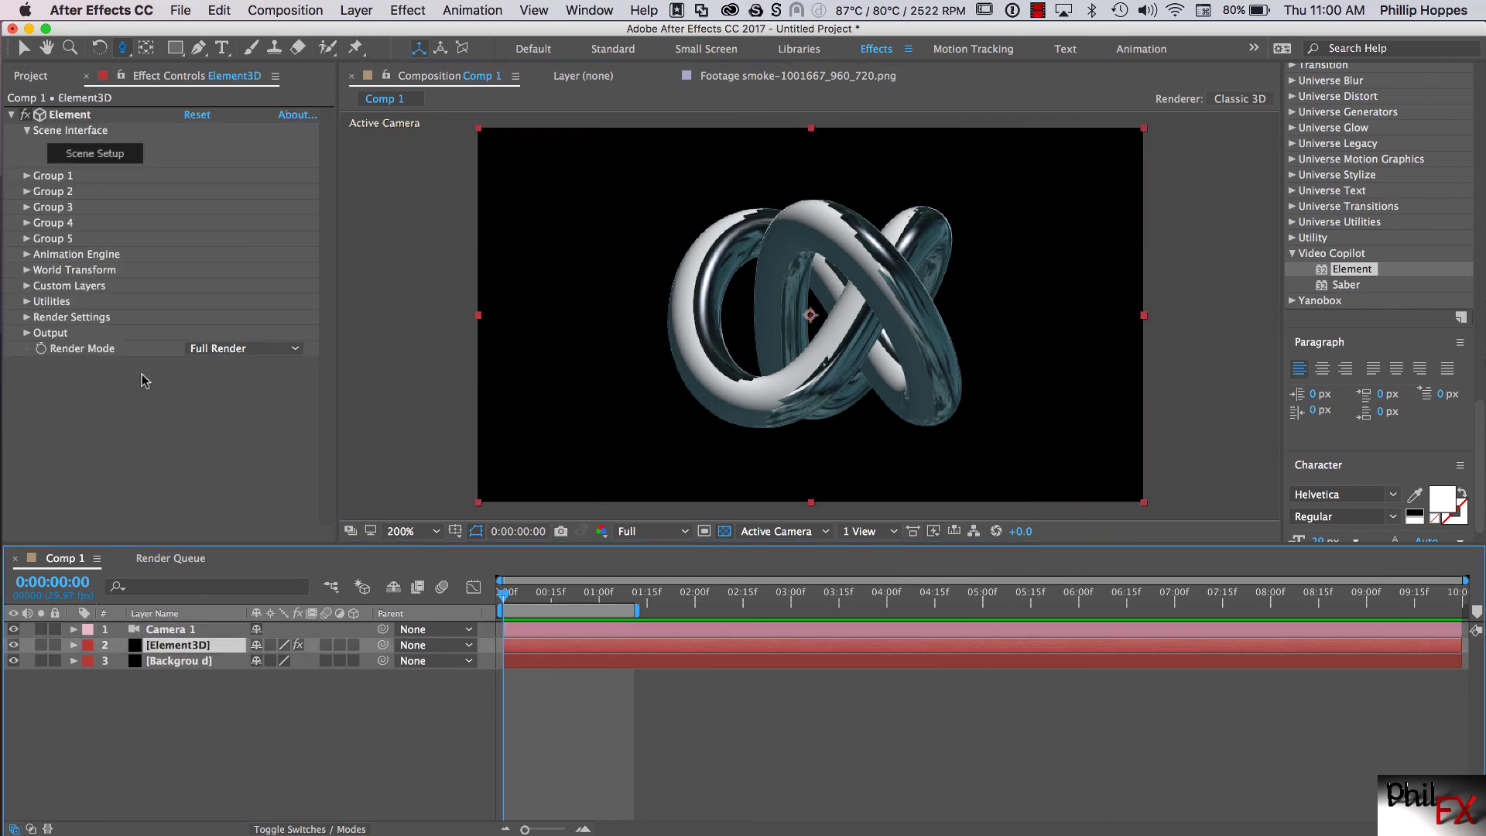
{"action": "left_click", "coordinate": [28, 270]}
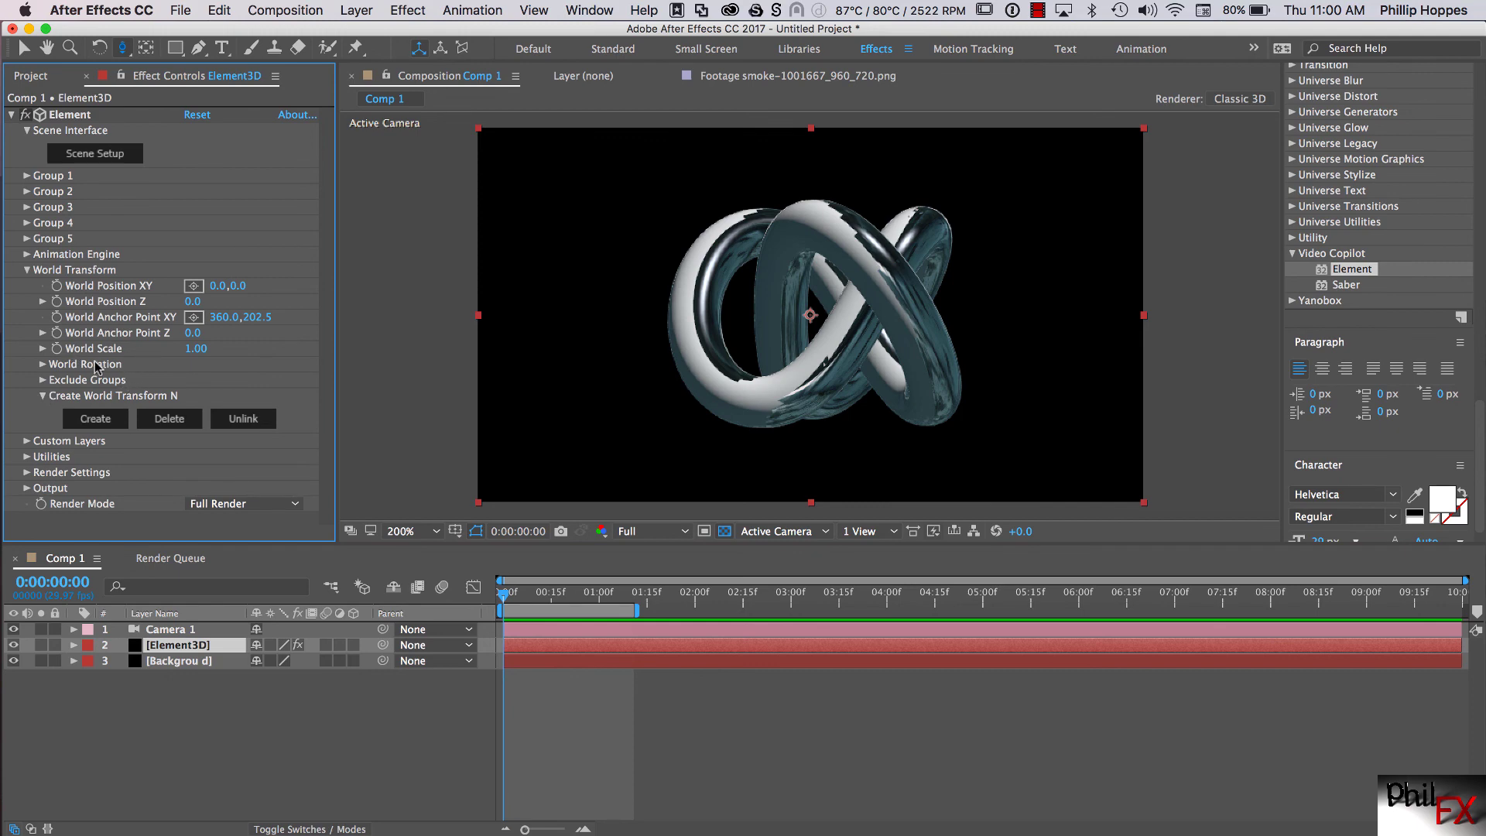
{"action": "left_click", "coordinate": [43, 363]}
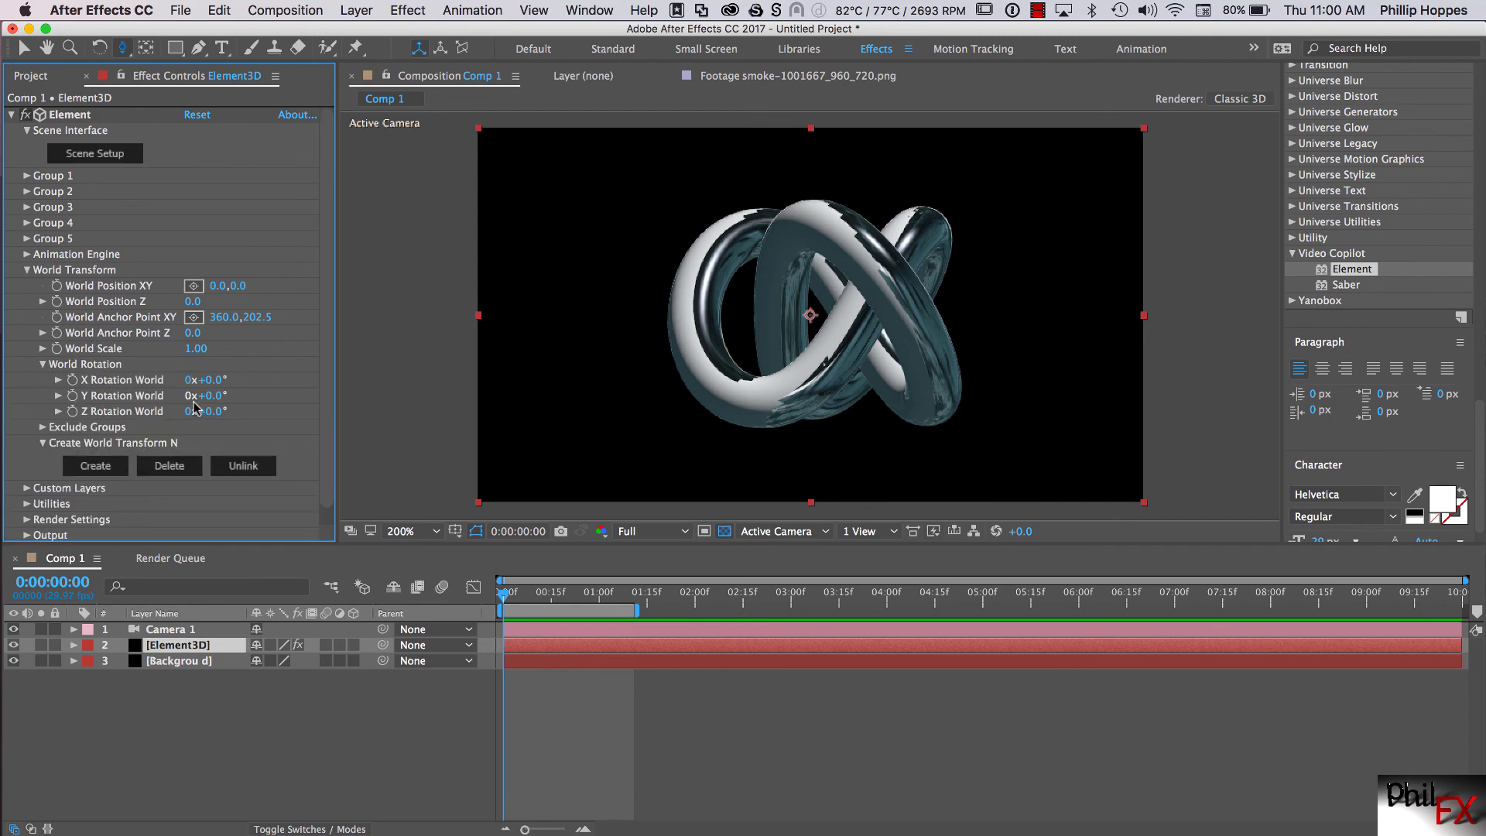
{"action": "mouse_move", "coordinate": [207, 395]}
{"action": "left_mouse_down"}
{"action": "mouse_move", "coordinate": [318, 398]}
{"action": "mouse_move", "coordinate": [122, 398]}
{"action": "left_mouse_up"}
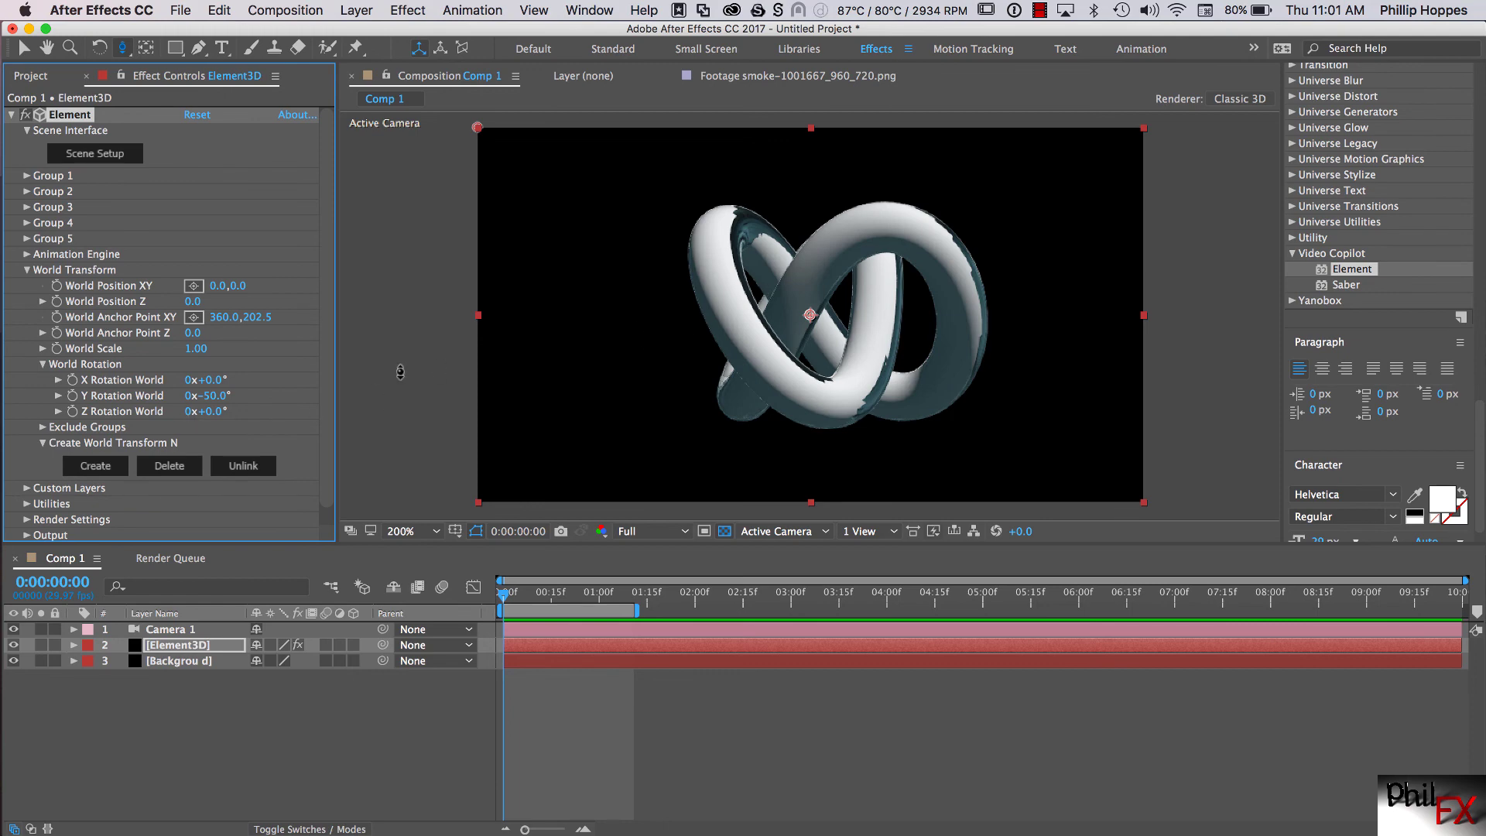
{"action": "mouse_move", "coordinate": [203, 395]}
{"action": "left_mouse_down"}
{"action": "mouse_move", "coordinate": [146, 396]}
{"action": "mouse_move", "coordinate": [196, 402]}
{"action": "left_mouse_up"}
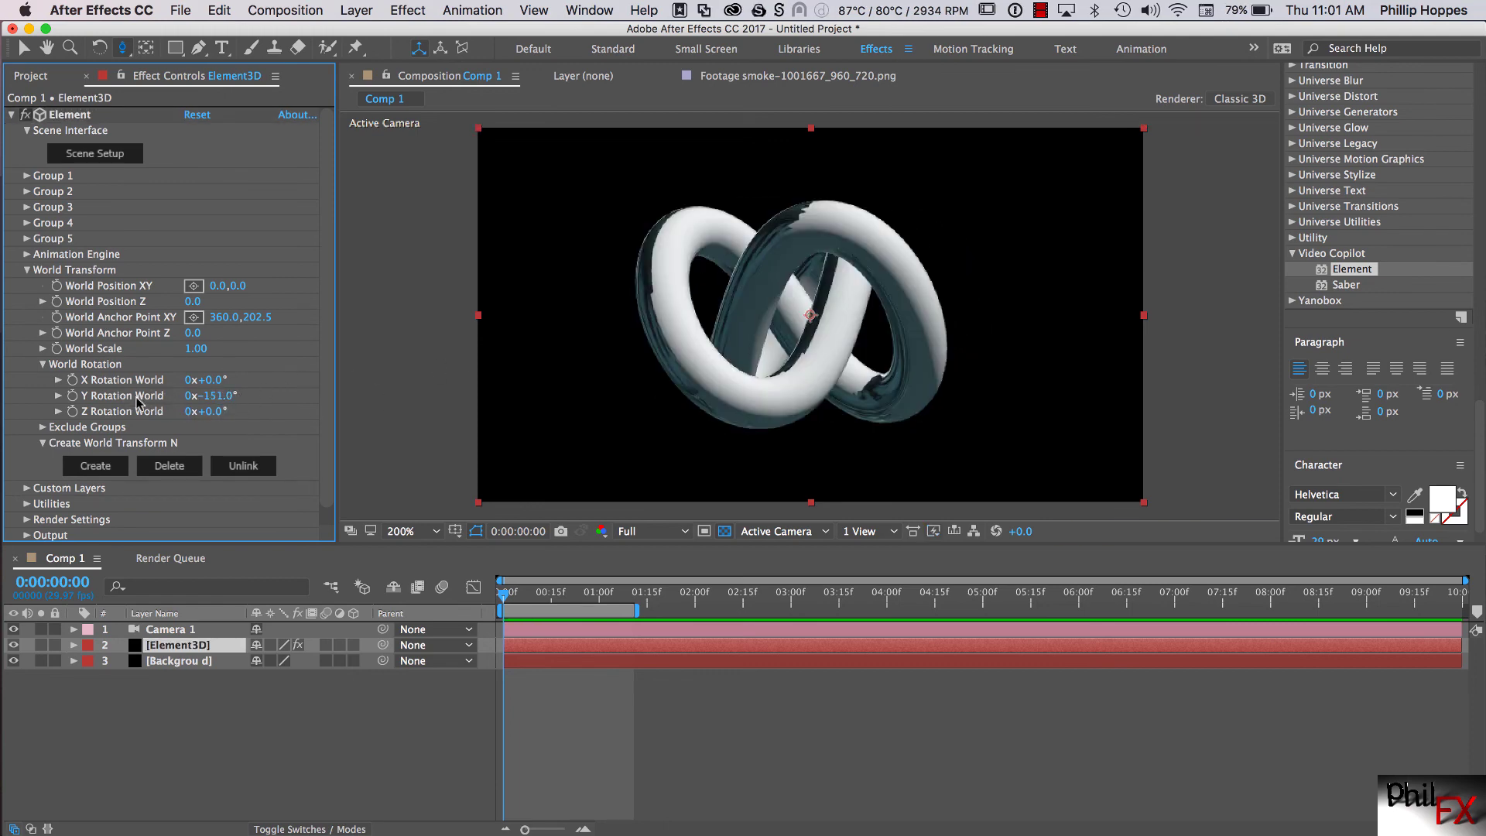
{"action": "left_click_drag", "start_coordinate": [225, 396], "coordinate": [422, 386]}
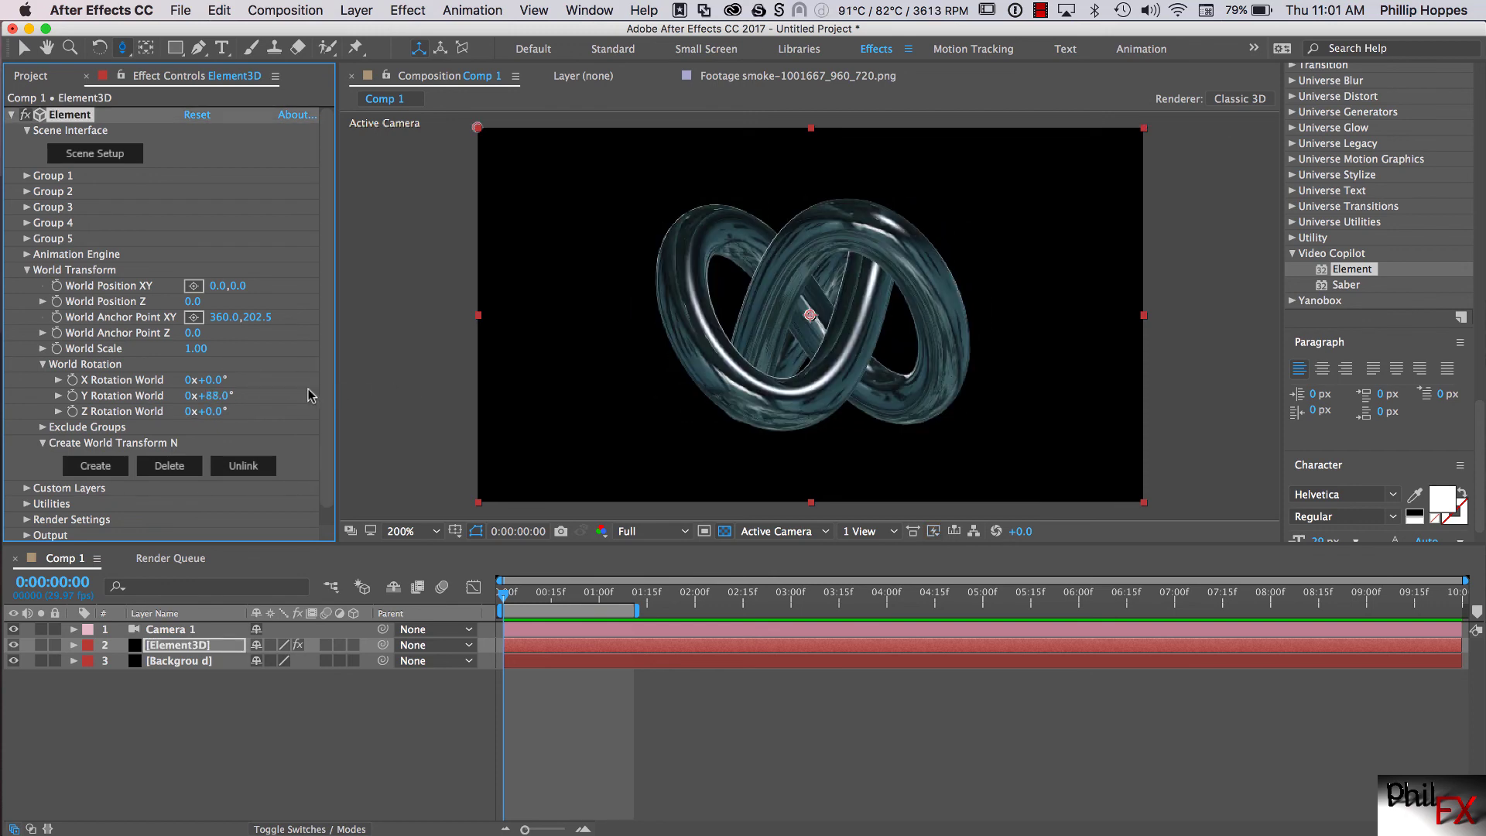
{"action": "left_click_drag", "start_coordinate": [222, 404], "coordinate": [232, 395]}
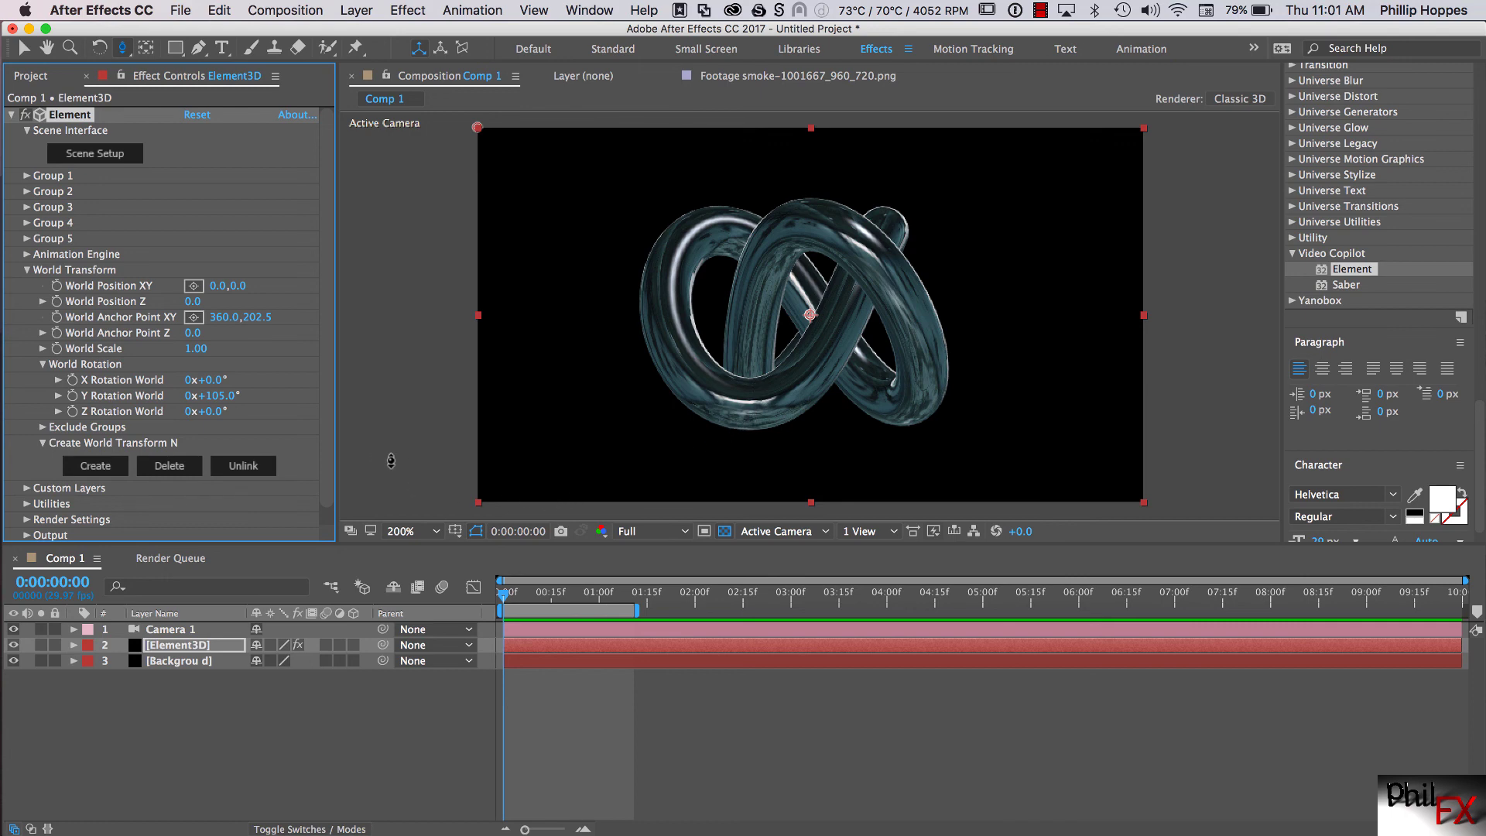
Collapse the Element effect's settings in Effect Controls
{"action": "left_click", "coordinate": [11, 115]}
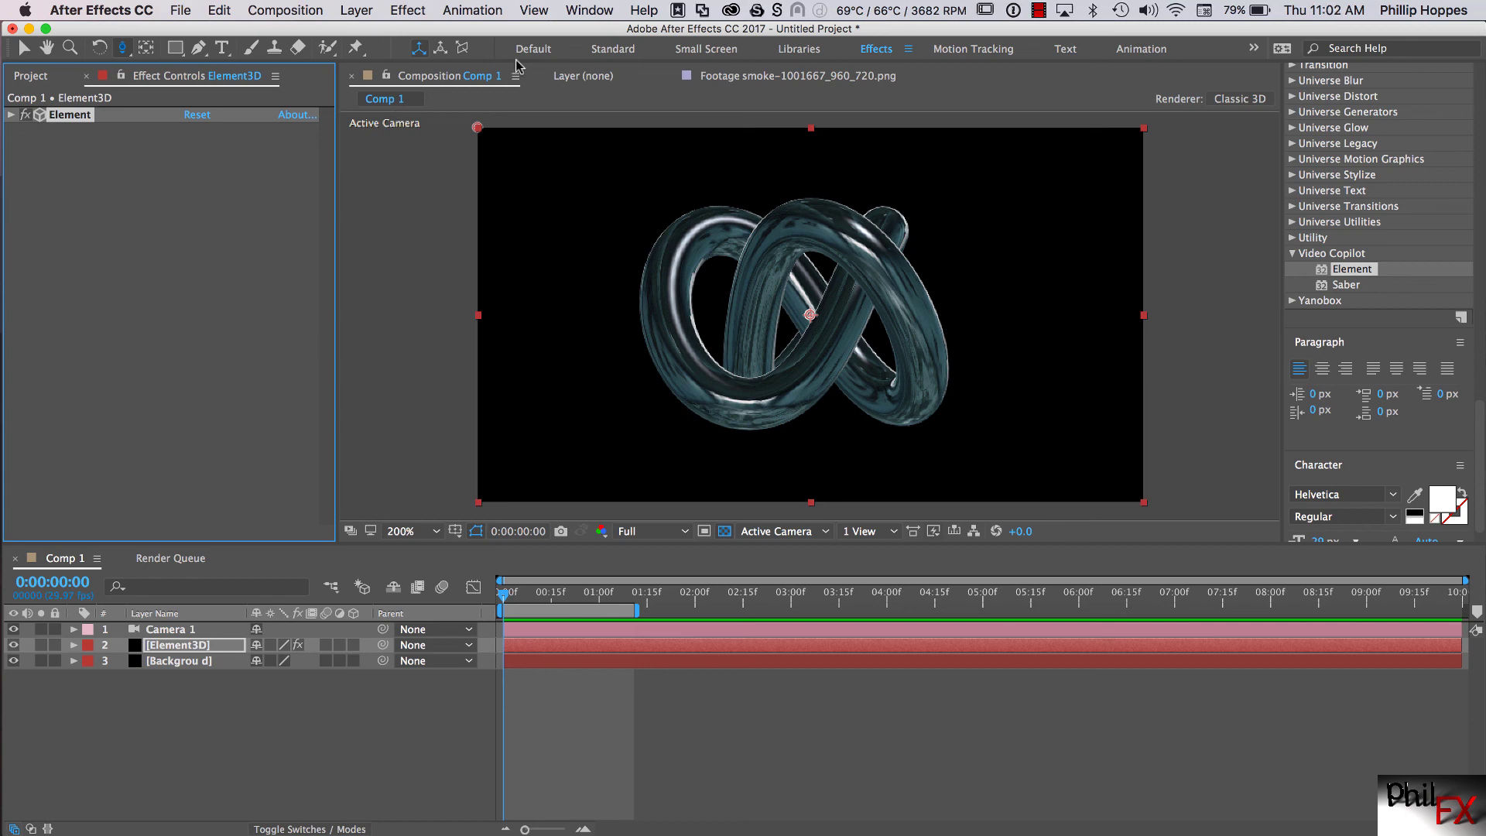
{"action": "left_click", "coordinate": [1039, 10]}
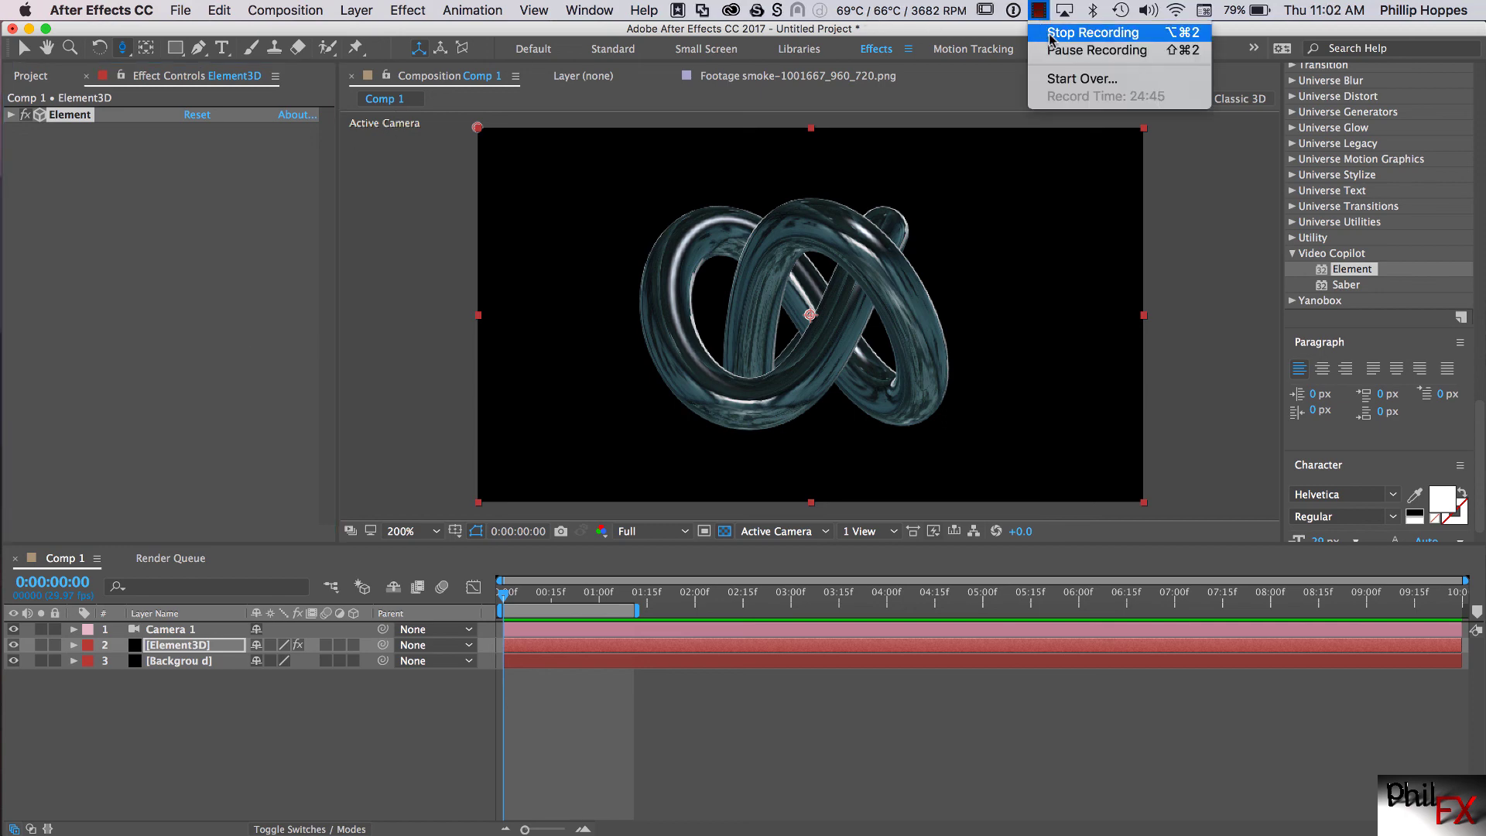